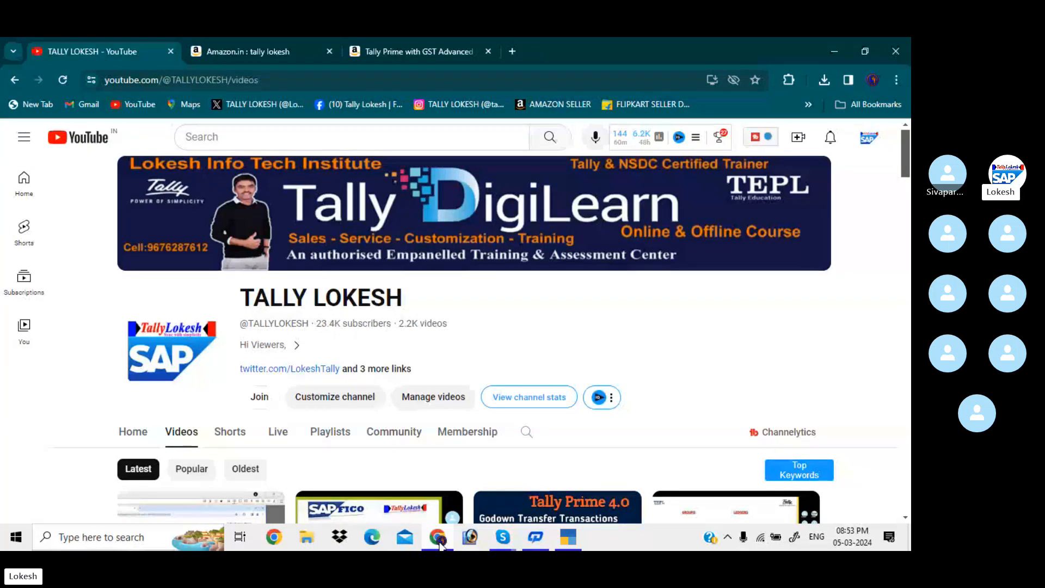
View the Tally Prime with GST book page and the Amazon search results, and close the search results page.
{"action": "left_click", "coordinate": [379, 51]}
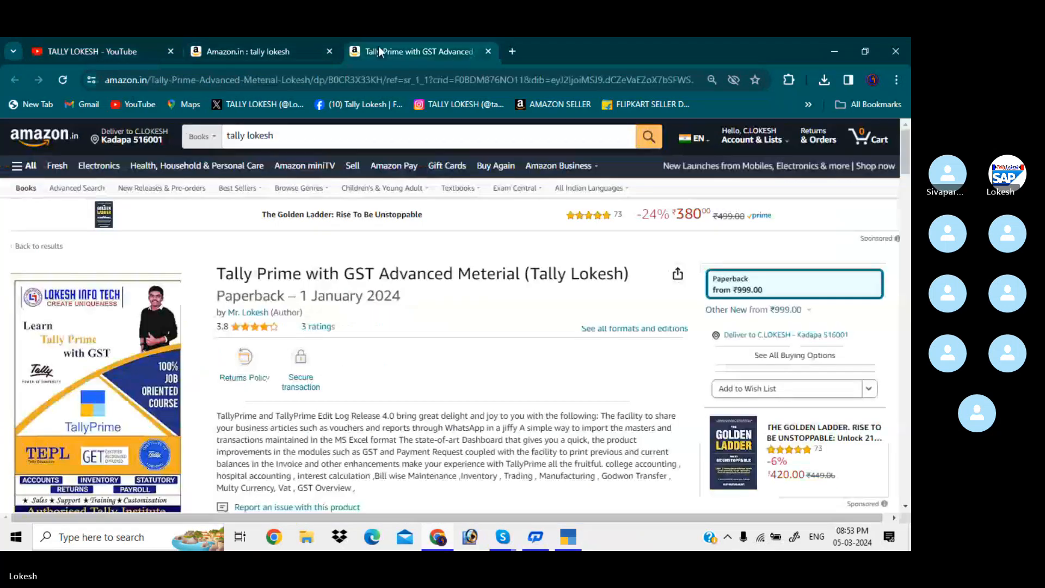
{"action": "left_click", "coordinate": [282, 48]}
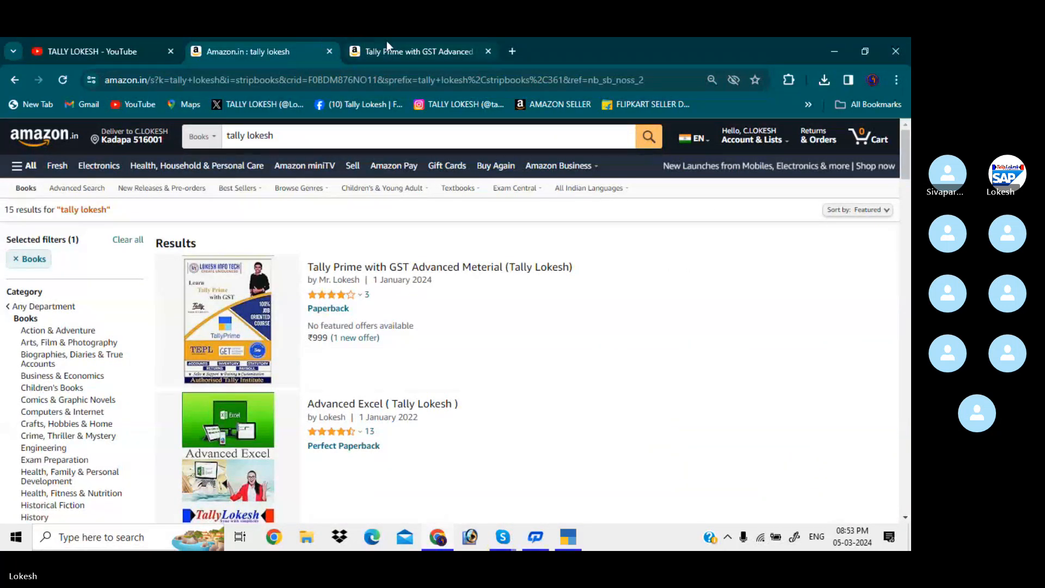
{"action": "left_click", "coordinate": [386, 43]}
{"action": "left_click", "coordinate": [301, 50]}
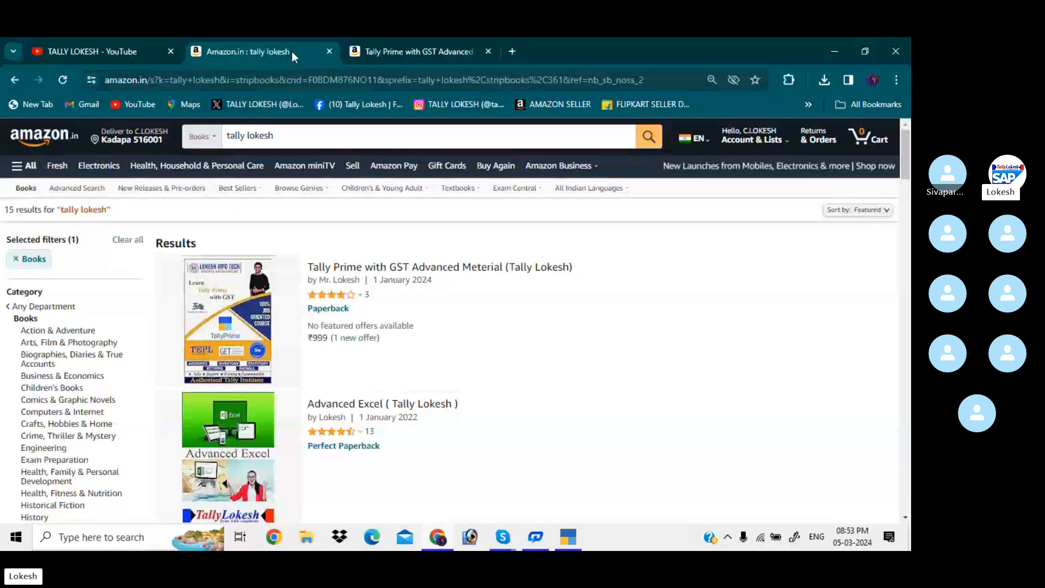
{"action": "left_click", "coordinate": [329, 50]}
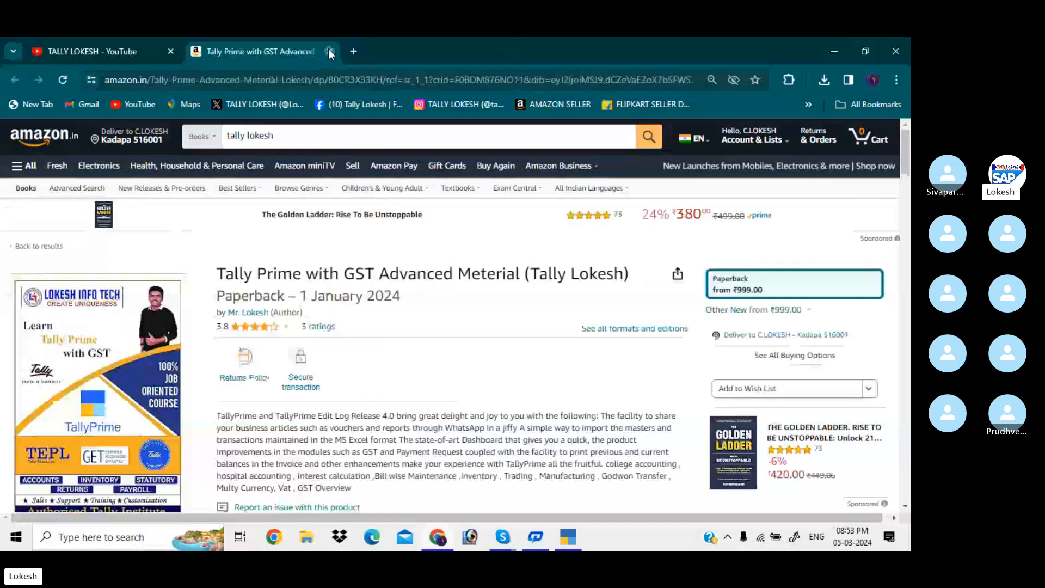
Look through the uploaded videos on the TALLY LOKESH YouTube channel and return to the beginning of the page.
{"action": "left_click", "coordinate": [128, 50]}
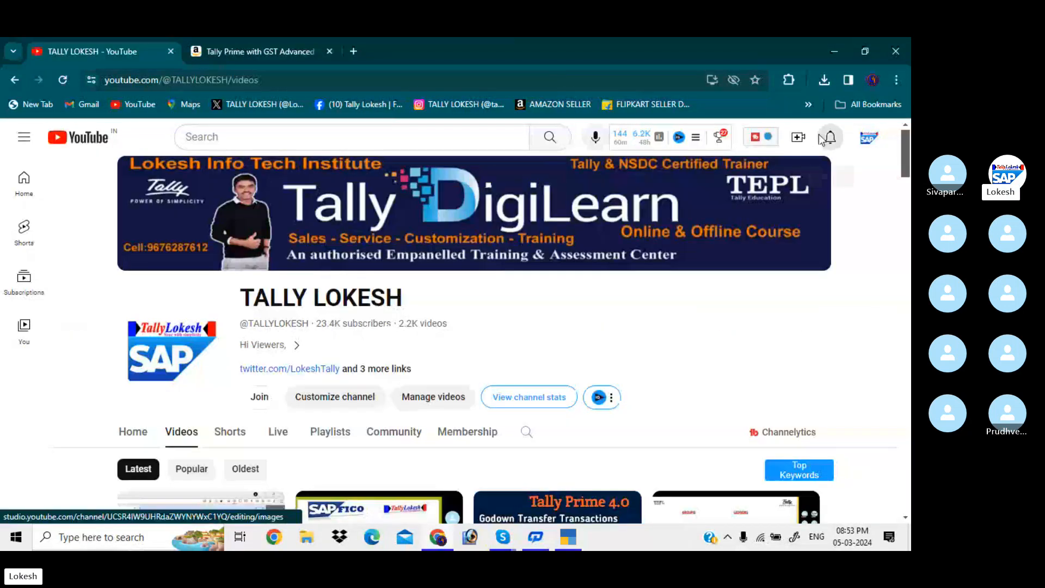
{"action": "scroll", "coordinate": [468, 327], "scroll_direction": "down", "scroll_amount": 3}
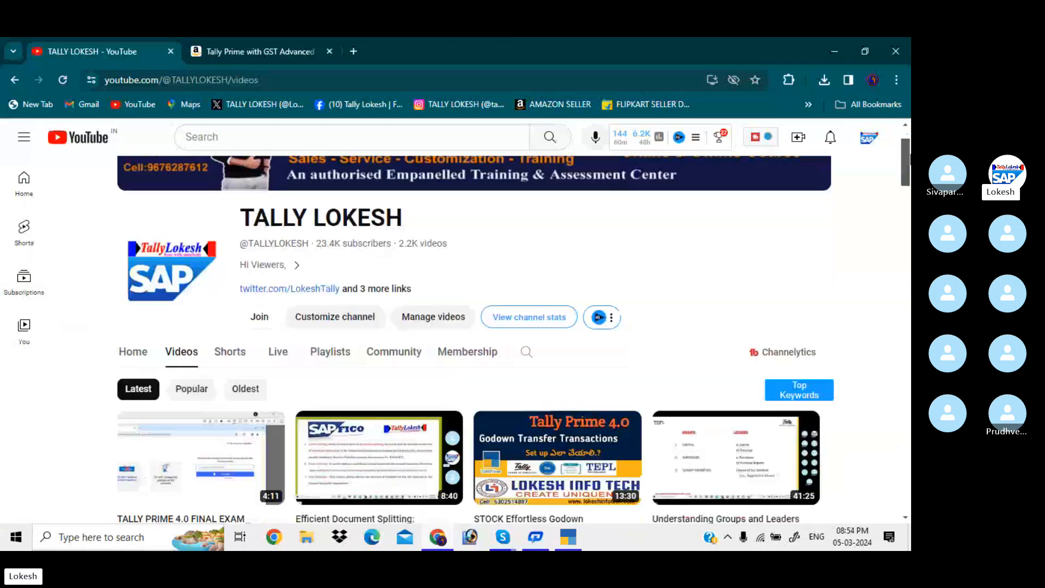
{"action": "scroll", "coordinate": [468, 327], "scroll_direction": "down", "scroll_amount": 4}
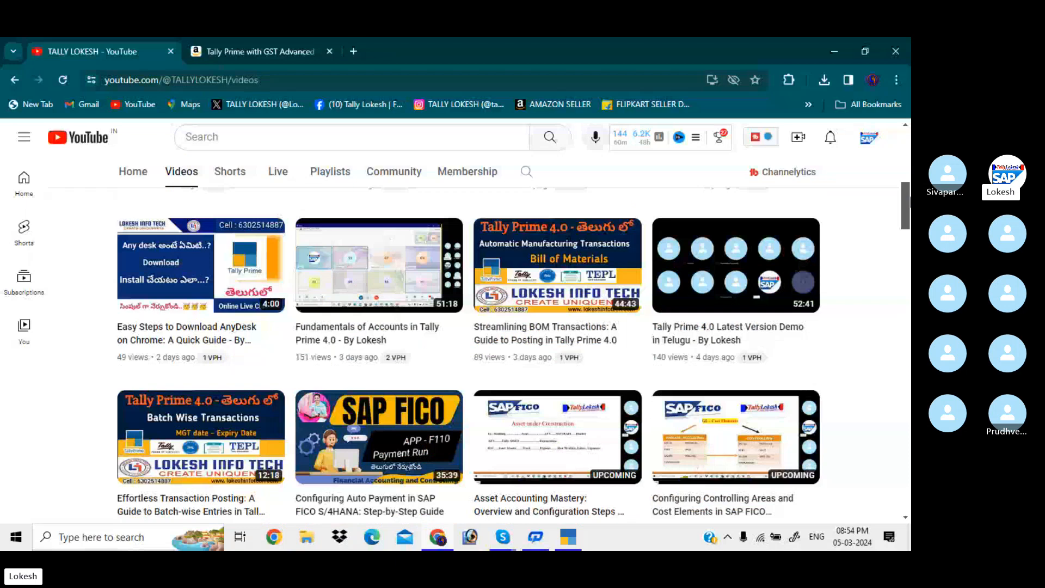
{"action": "scroll", "coordinate": [468, 326], "scroll_direction": "down", "scroll_amount": 4}
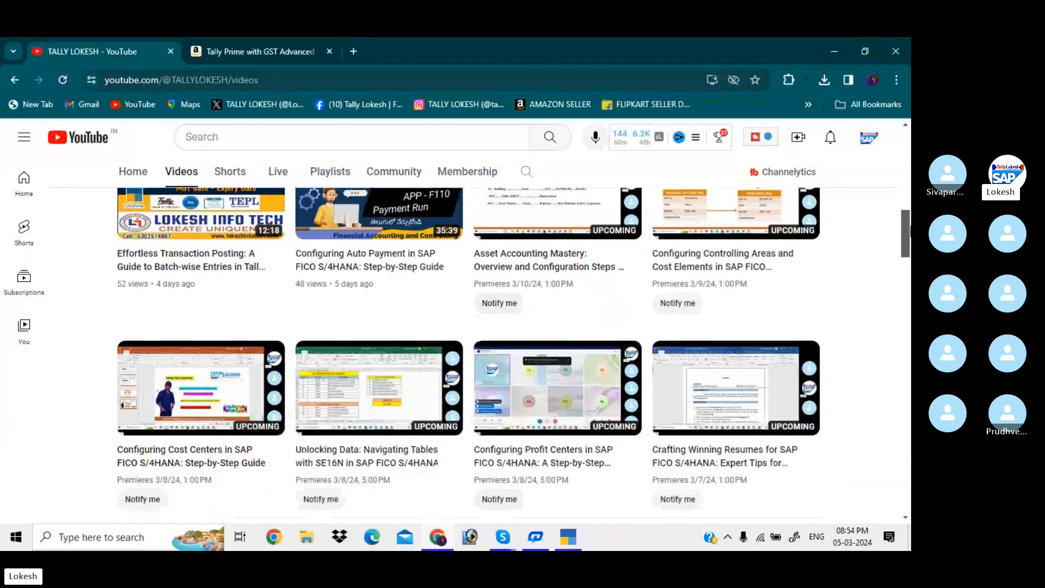
{"action": "left_click_drag", "start_coordinate": [910, 227], "coordinate": [522, 484]}
Switch to the Skype call window and dismiss the notice about the call being recorded.
{"action": "mouse_move", "coordinate": [510, 528]}
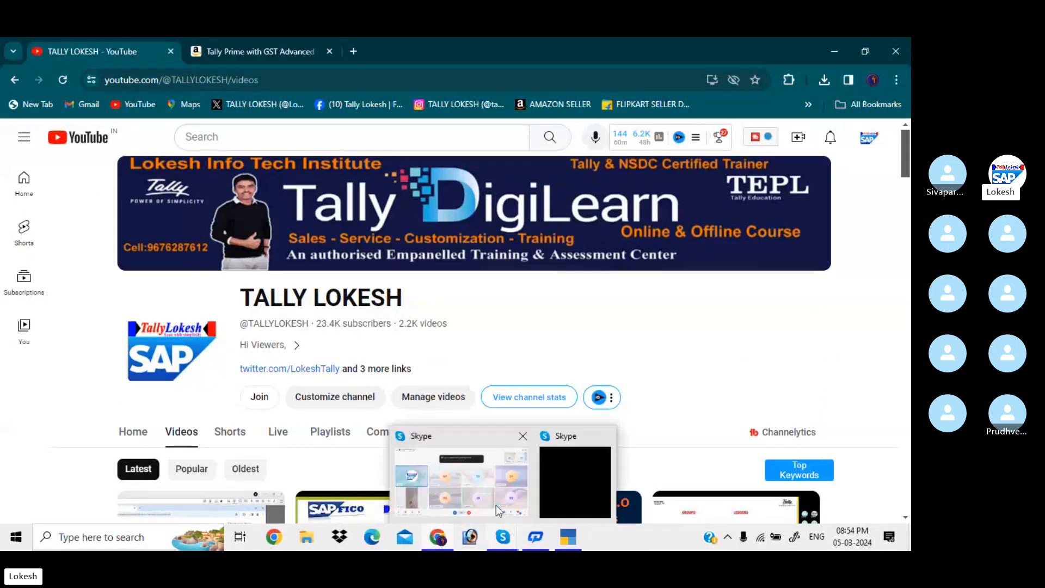
{"action": "left_click", "coordinate": [493, 497]}
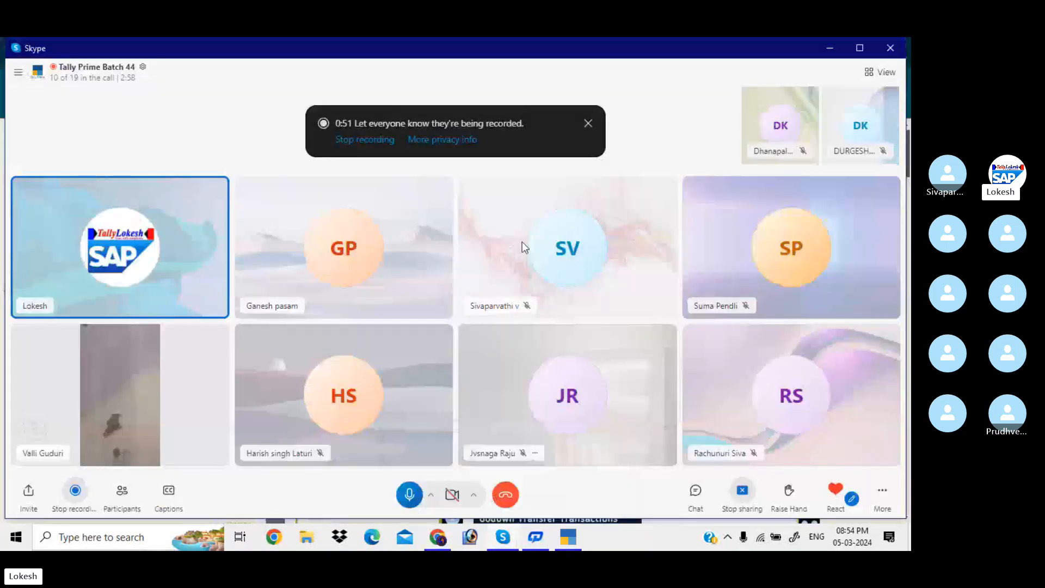
{"action": "left_click", "coordinate": [589, 125]}
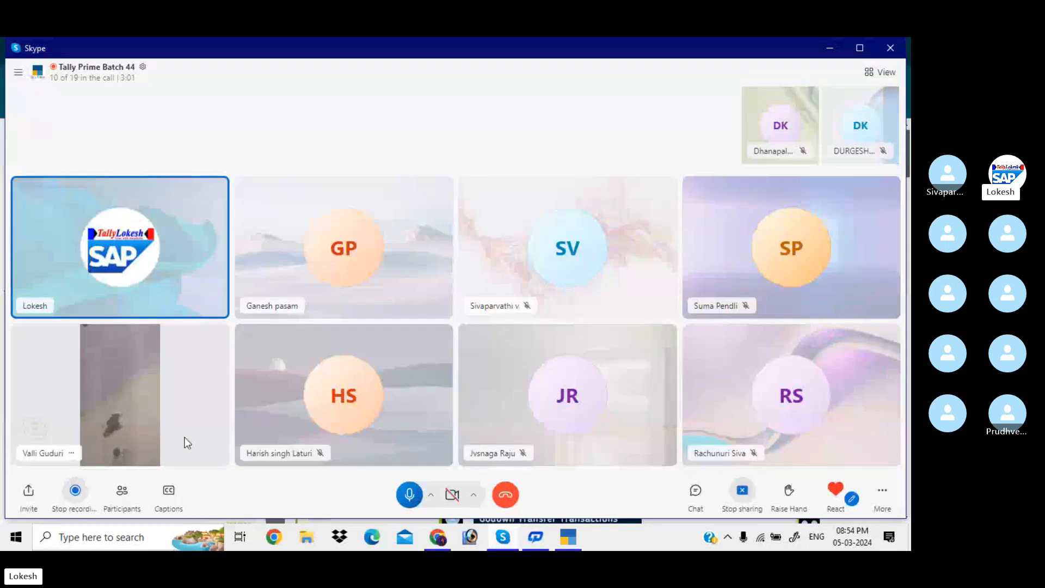
Ring all group members who are not on the call from the participants list, and close the list.
{"action": "left_click", "coordinate": [123, 489]}
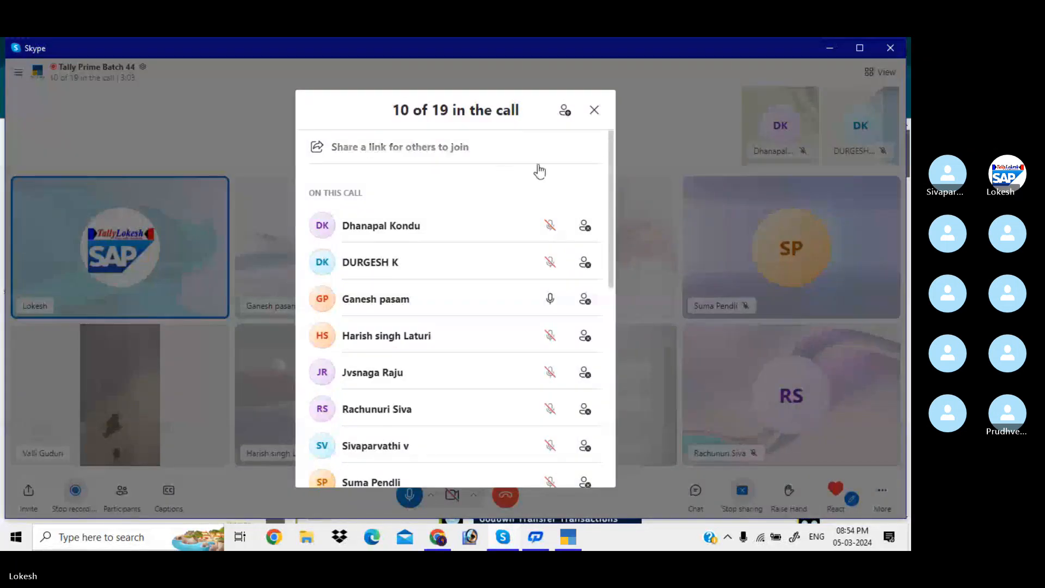
{"action": "left_click_drag", "start_coordinate": [612, 194], "coordinate": [613, 316]}
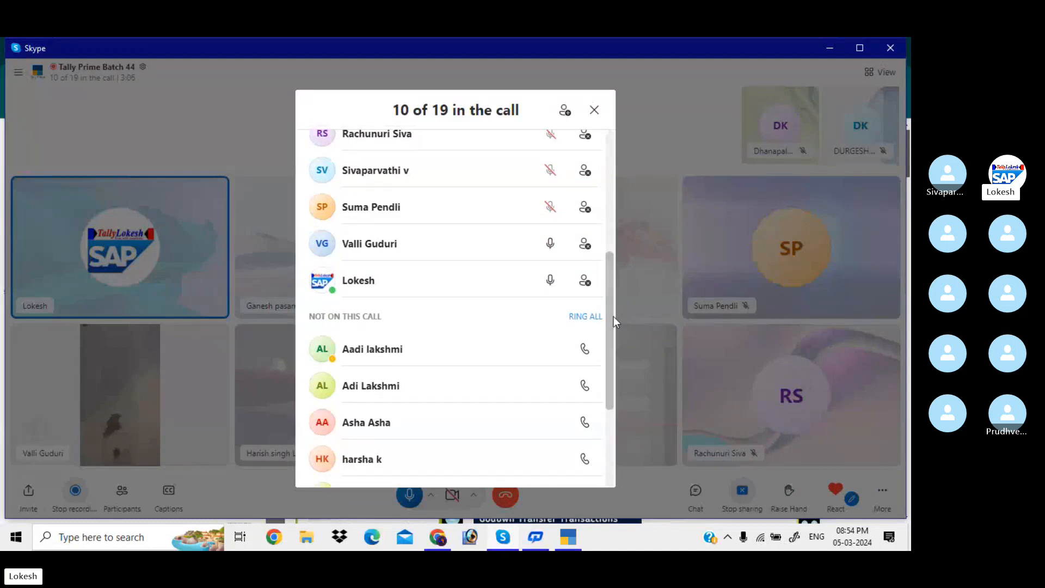
{"action": "left_click", "coordinate": [579, 321]}
{"action": "left_click", "coordinate": [591, 109]}
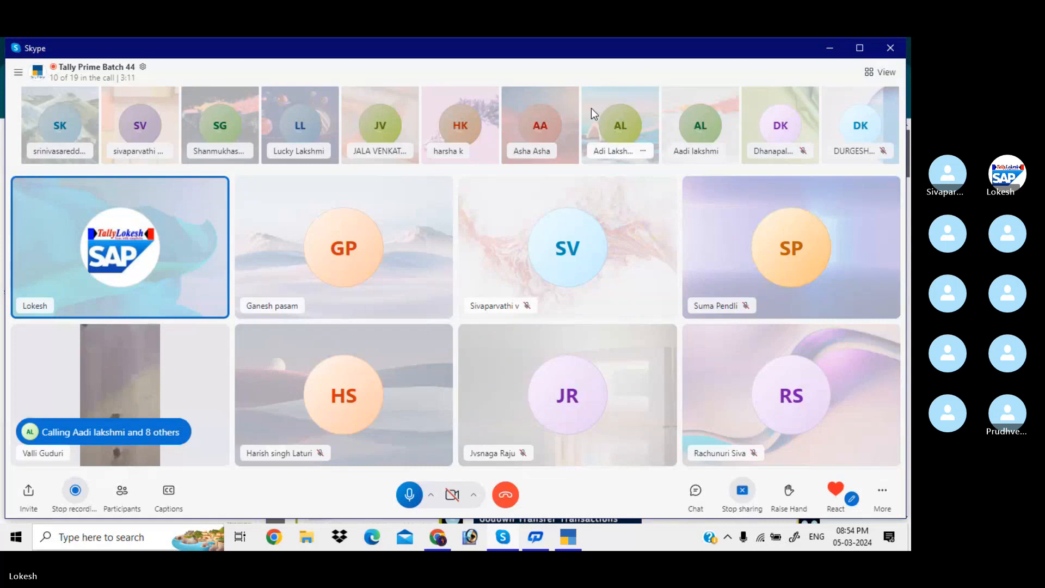
Check the call's chat, close it and minimise the Skype window.
{"action": "left_click", "coordinate": [699, 493]}
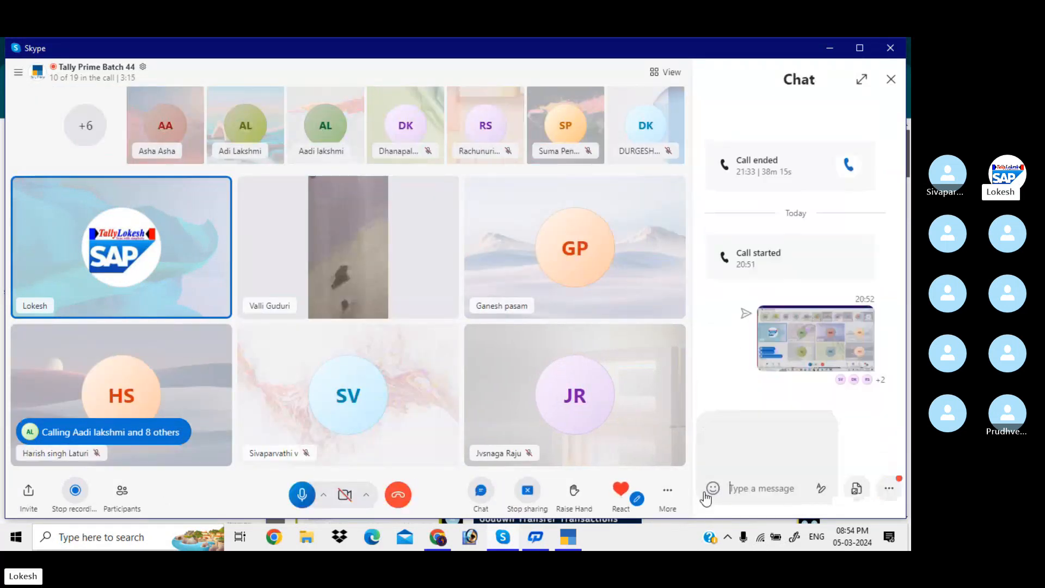
{"action": "left_click", "coordinate": [890, 82]}
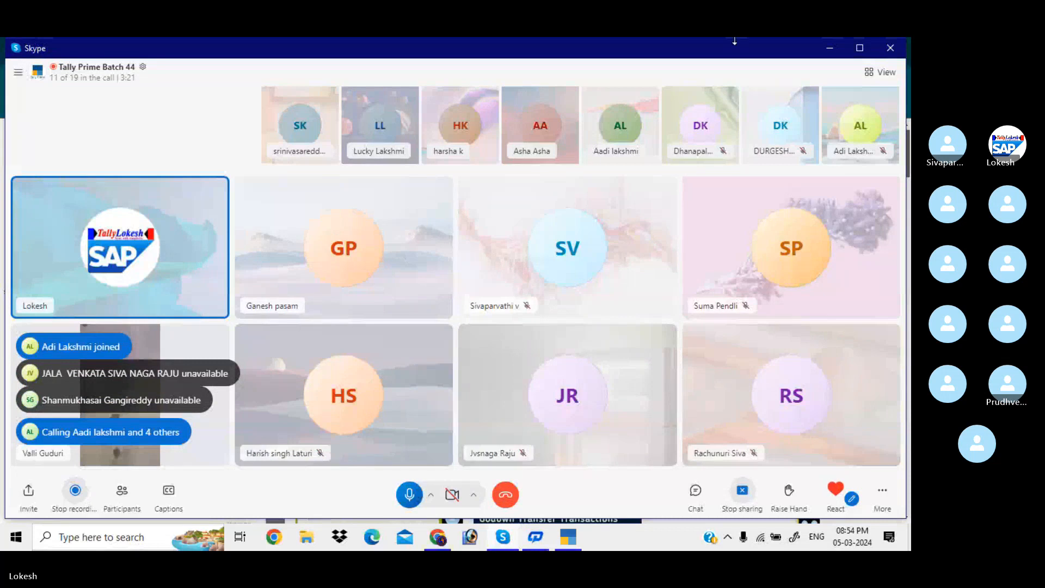
{"action": "left_click", "coordinate": [831, 54]}
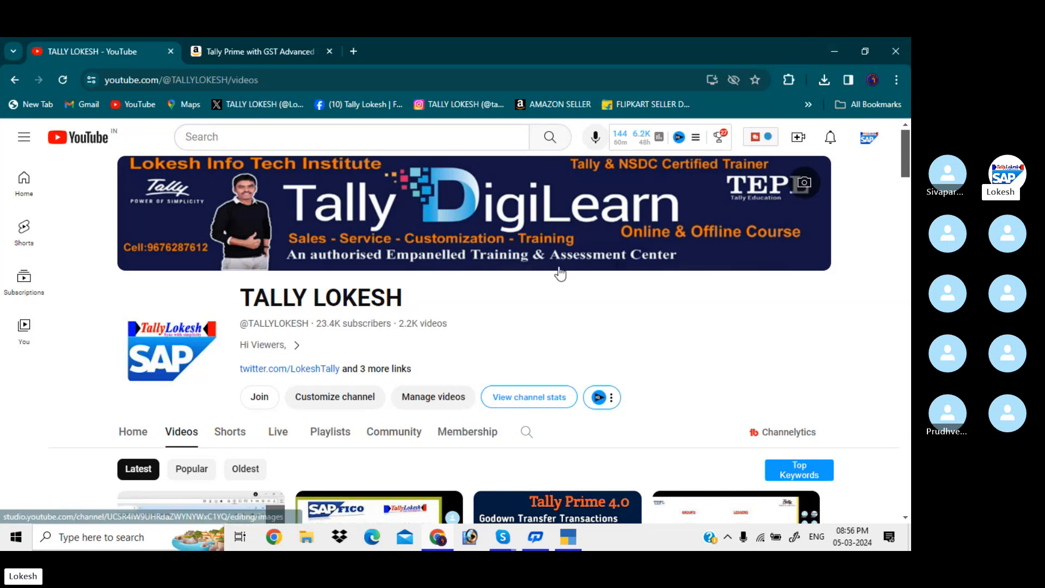
Switch to TallyPrime's company selection, checking the Skype call window briefly and minimising it again.
{"action": "left_click", "coordinate": [567, 537]}
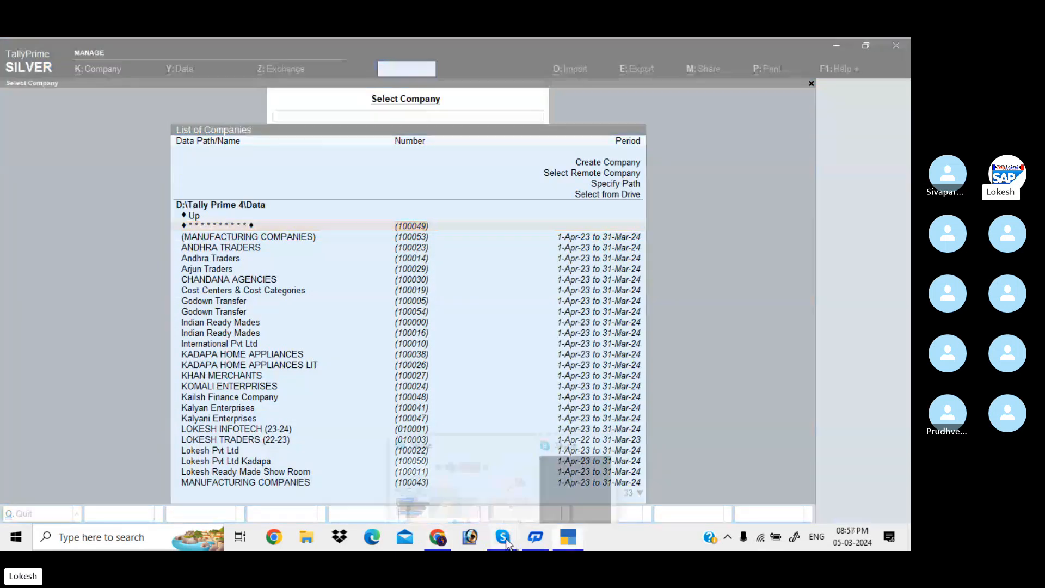
{"action": "mouse_move", "coordinate": [504, 538]}
{"action": "left_click", "coordinate": [494, 492]}
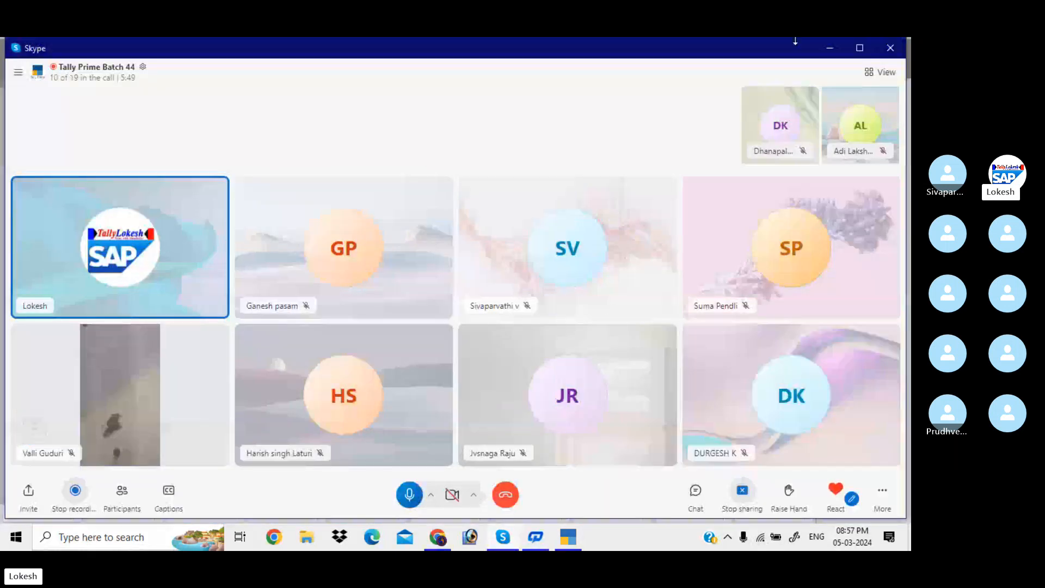
{"action": "left_click", "coordinate": [830, 50]}
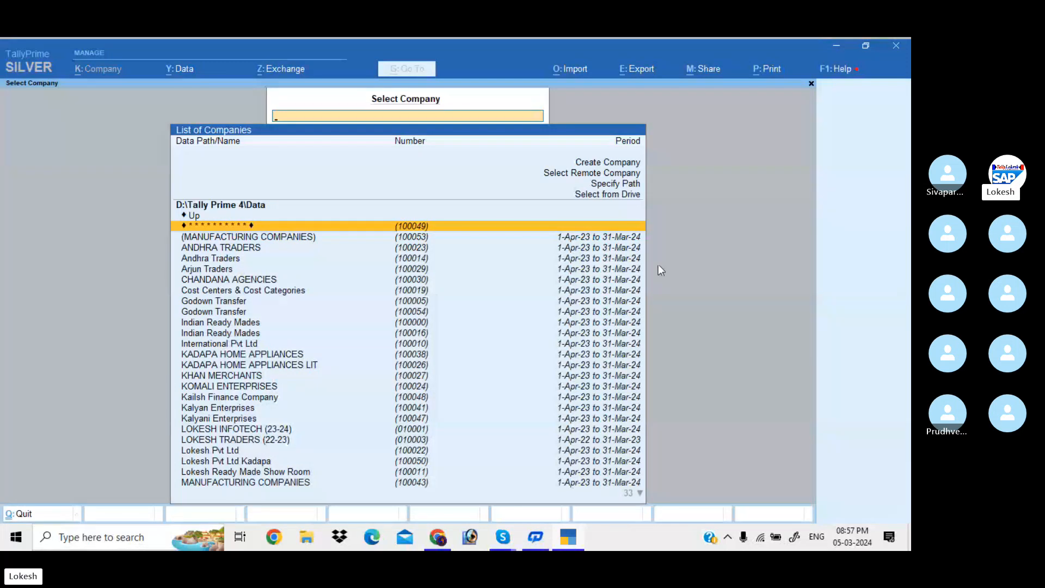
Begin creating a new company and enter Sriya Trading Company as its name and mailing name, leaving the address blank.
{"action": "key", "text": "Up"}
{"action": "key", "text": "Up"}
{"action": "key", "text": "Up"}
{"action": "key", "text": "Up"}
{"action": "key", "text": "Up"}
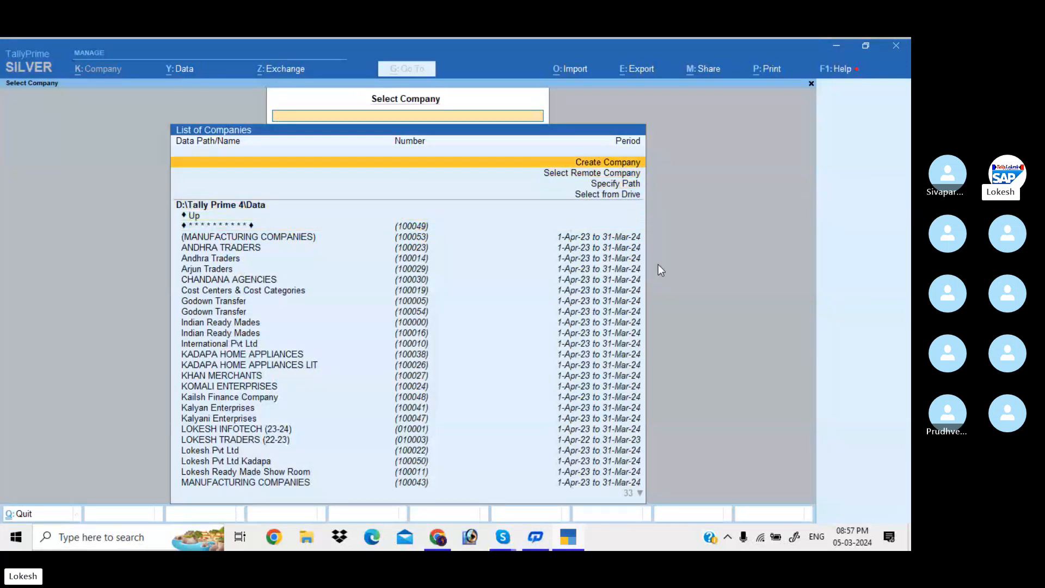
{"action": "key", "text": "Return"}
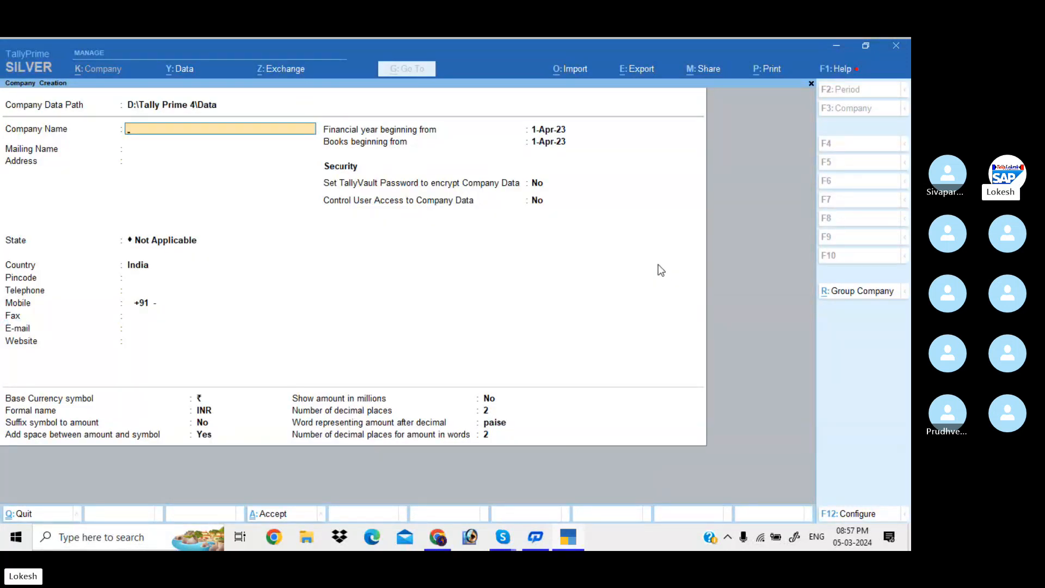
{"action": "type", "text": "Sriya Trading"}
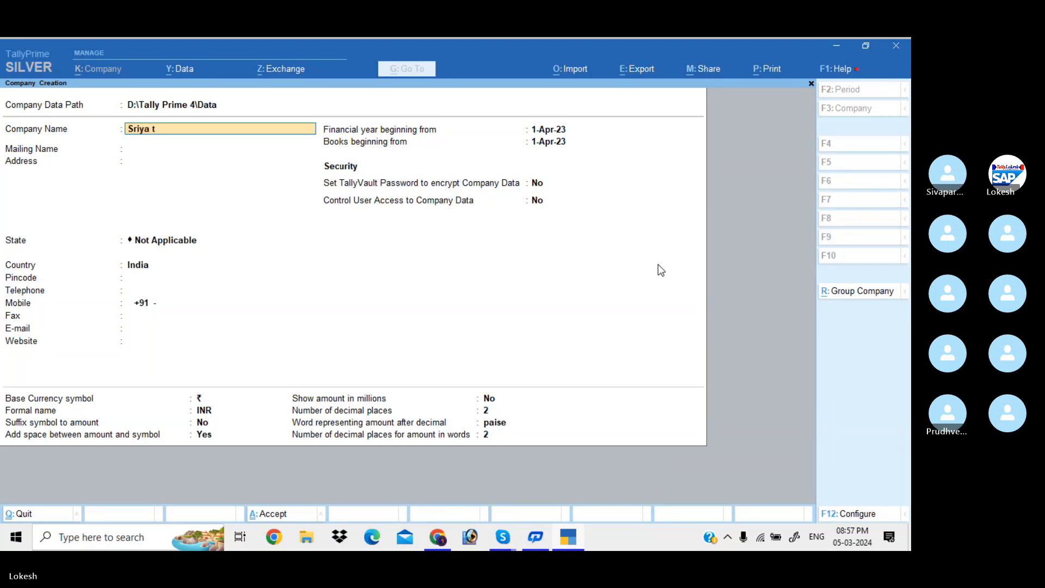
{"action": "type", "text": " Company"}
{"action": "key", "text": "Return"}
{"action": "key", "text": "Return"}
{"action": "key", "text": "Return"}
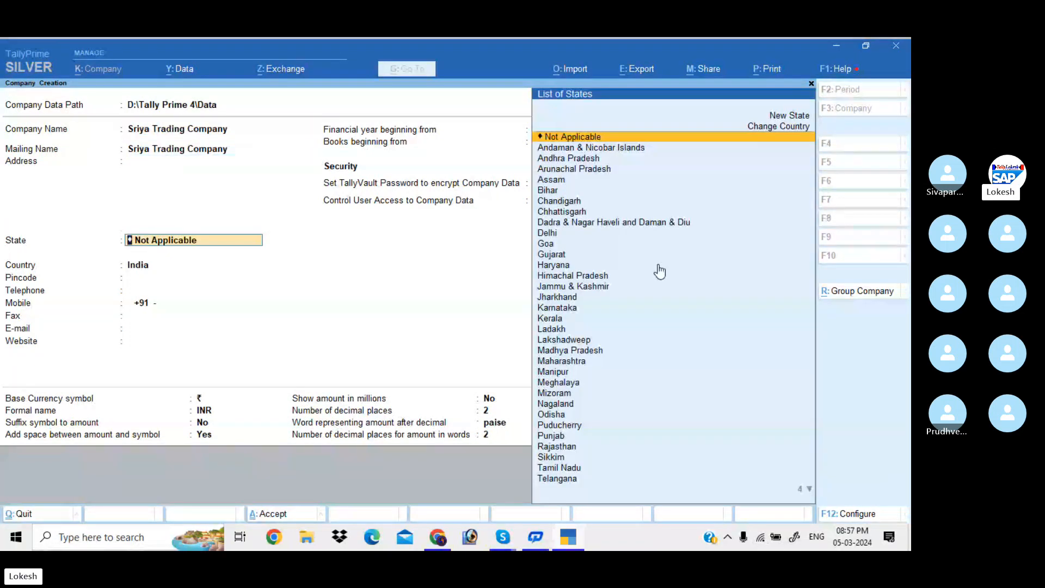
Set the company's state to Andhra Pradesh and save the new company.
{"action": "key", "text": "Down"}
{"action": "key", "text": "Down"}
{"action": "key", "text": "Return"}
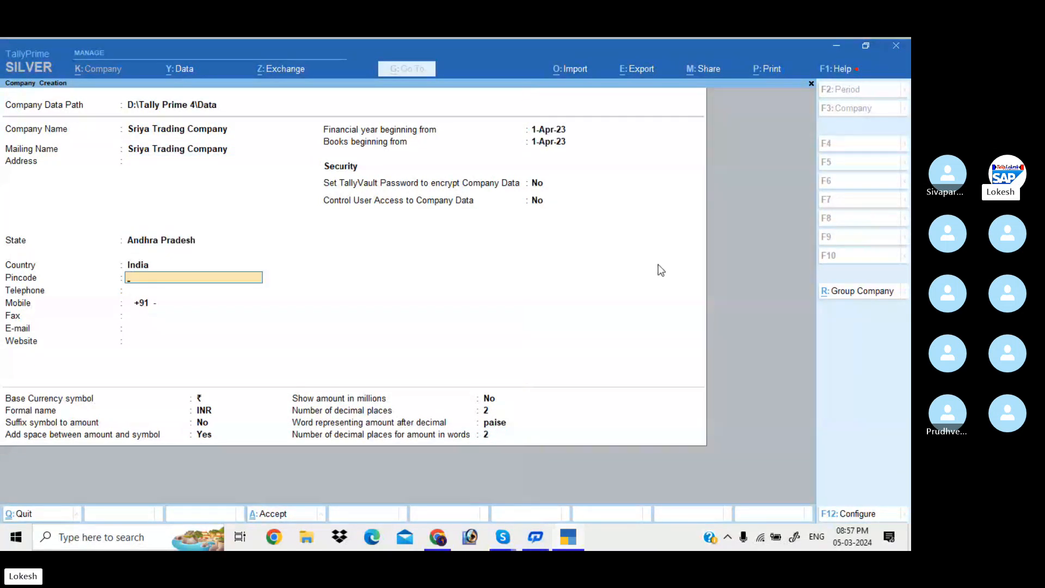
{"action": "key", "text": "ctrl"}
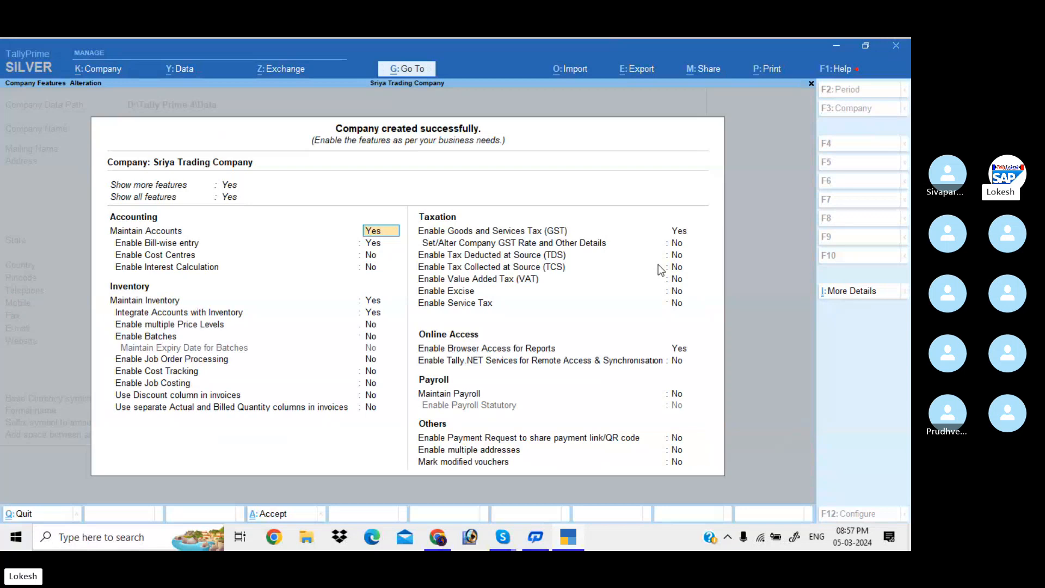
Disable bill-wise entry in the company features, keeping cost centres and interest calculation set to No.
{"action": "key", "text": "Return"}
{"action": "type", "text": "n"}
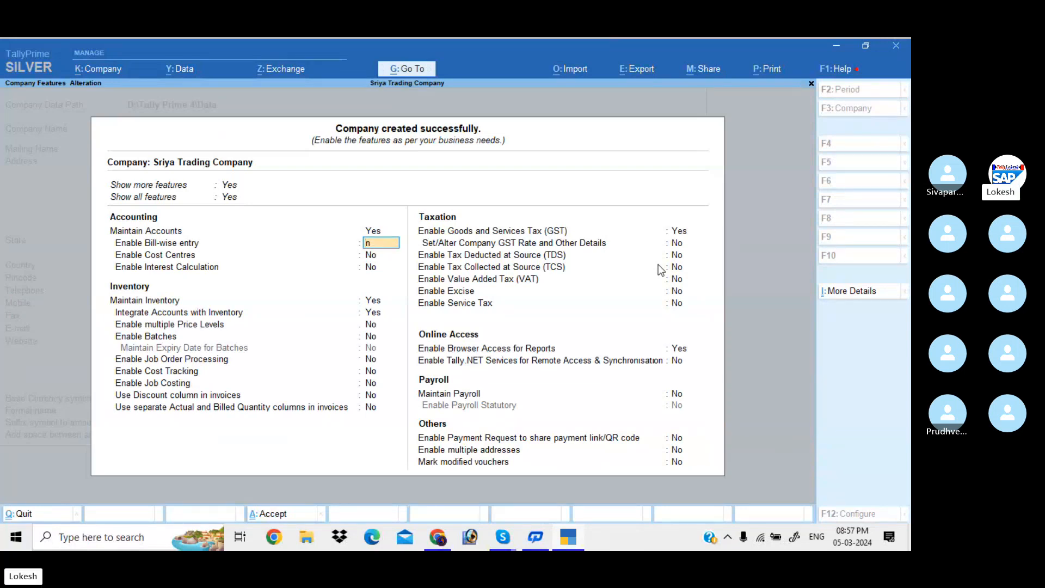
{"action": "key", "text": "Return"}
{"action": "key", "text": "Return"}
{"action": "key", "text": "Return"}
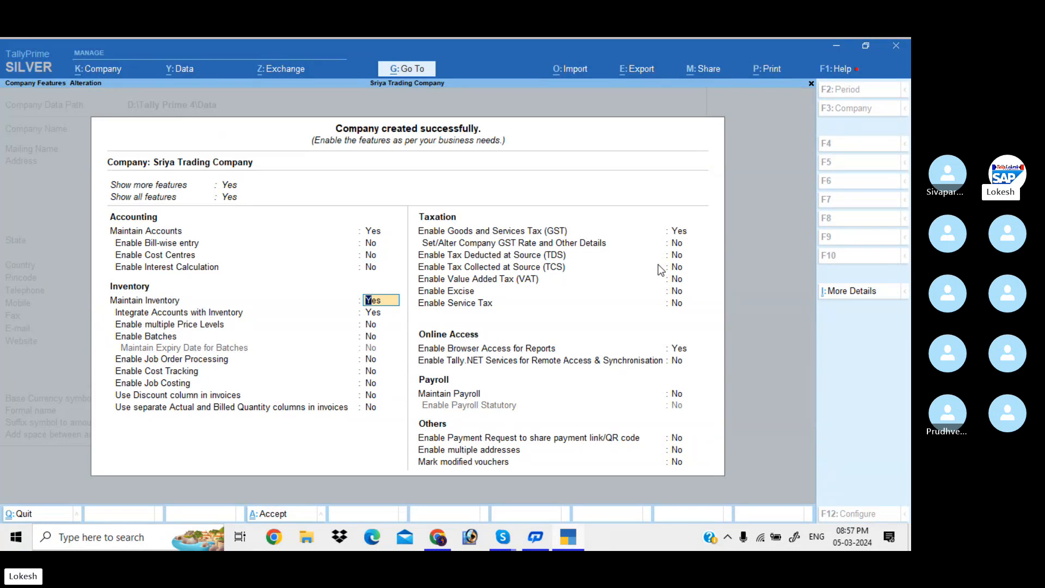
Keep the default inventory features and set Enable Goods and Services Tax (GST) to No.
{"action": "key", "text": "Return"}
{"action": "key", "text": "Return"}
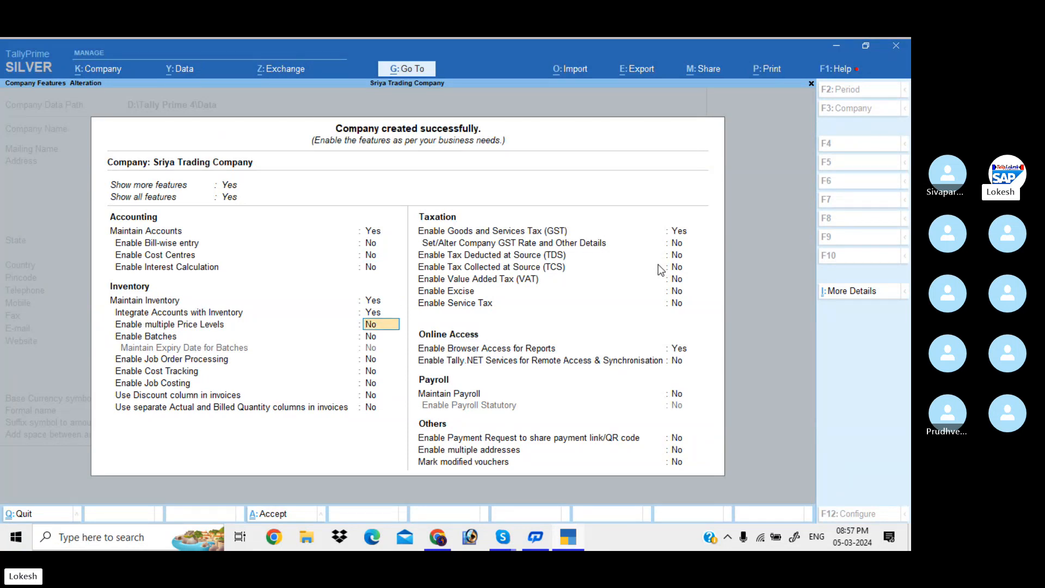
{"action": "key", "text": "Return"}
{"action": "key", "text": "Return"}
{"action": "key", "text": "Return"}
{"action": "key", "text": "Return"}
{"action": "key", "text": "Return"}
{"action": "key", "text": "Return"}
{"action": "key", "text": "Return"}
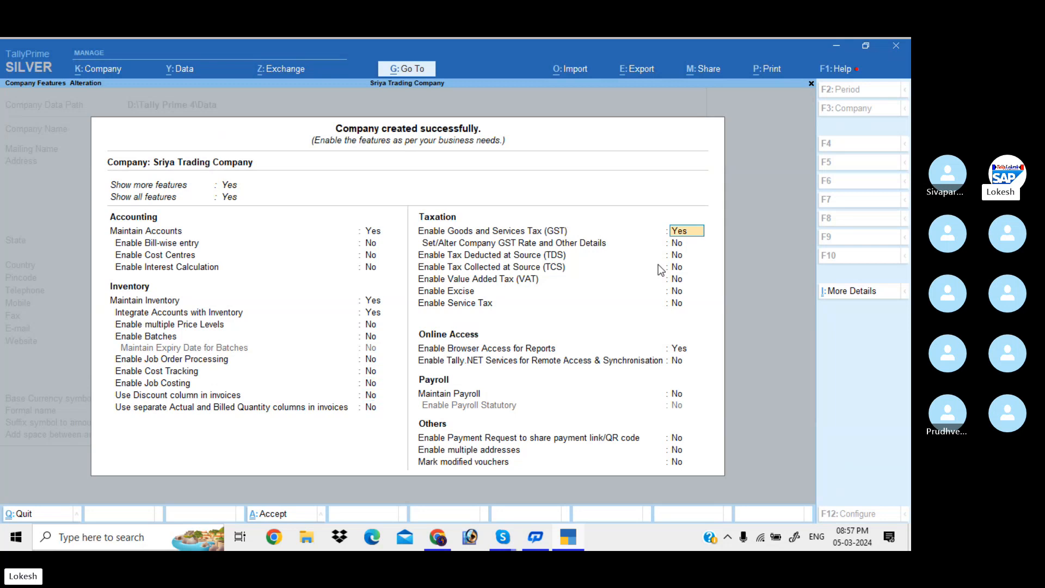
{"action": "key", "text": "n"}
{"action": "key", "text": "Return"}
Set Enable Browser Access for Reports to No, keep the remaining features as they are and accept the company features.
{"action": "key", "text": "Return"}
{"action": "key", "text": "Return"}
{"action": "key", "text": "Return"}
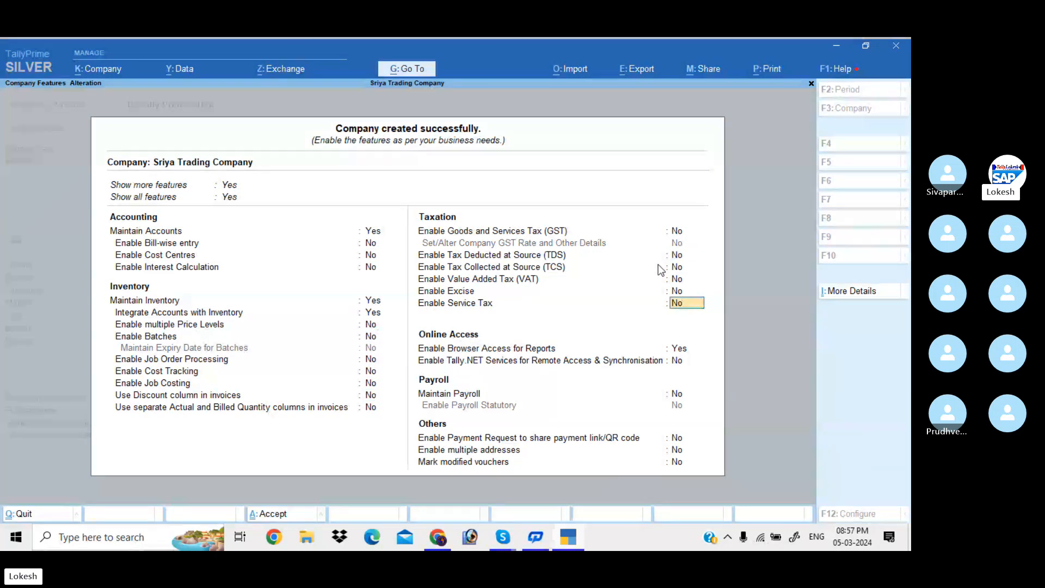
{"action": "key", "text": "Return"}
{"action": "key", "text": "n"}
{"action": "key", "text": "Return"}
{"action": "key", "text": "Return"}
{"action": "key", "text": "Return"}
{"action": "key", "text": "Return"}
{"action": "key", "text": "Return"}
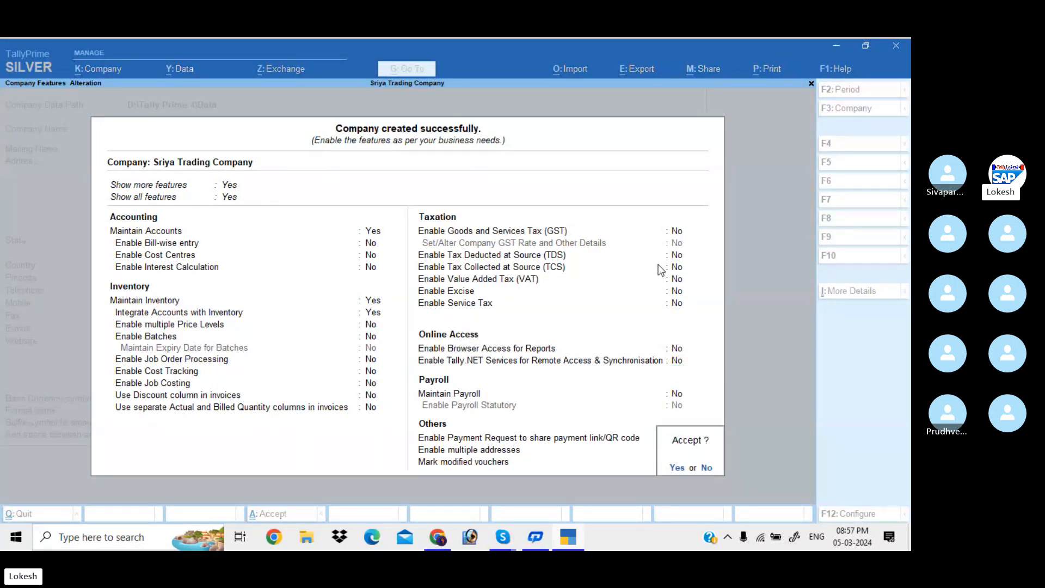
{"action": "key", "text": "y"}
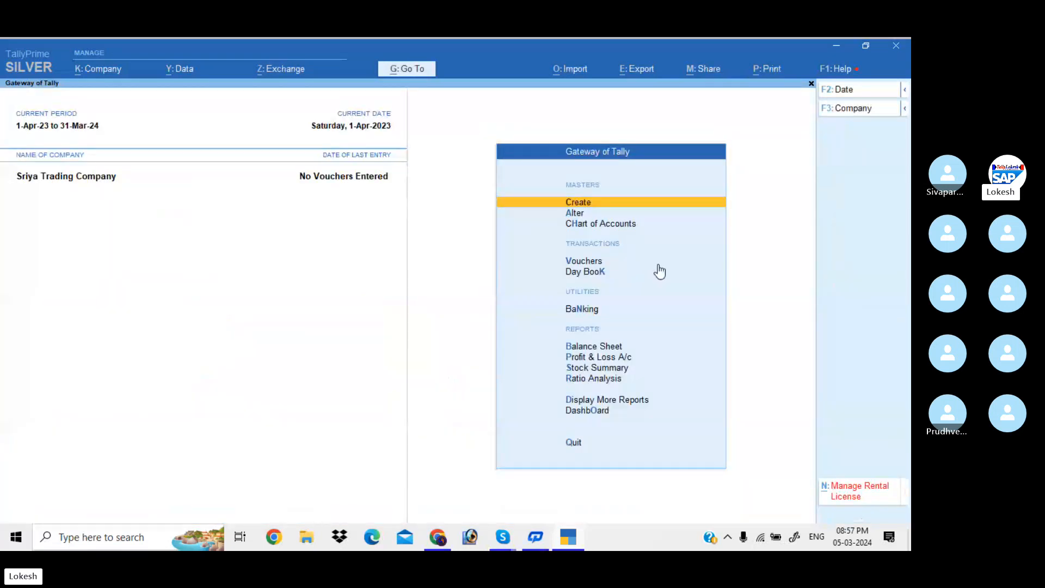
Start a new ledger named Capital and place it under the Capital Account group.
{"action": "key", "text": "Return"}
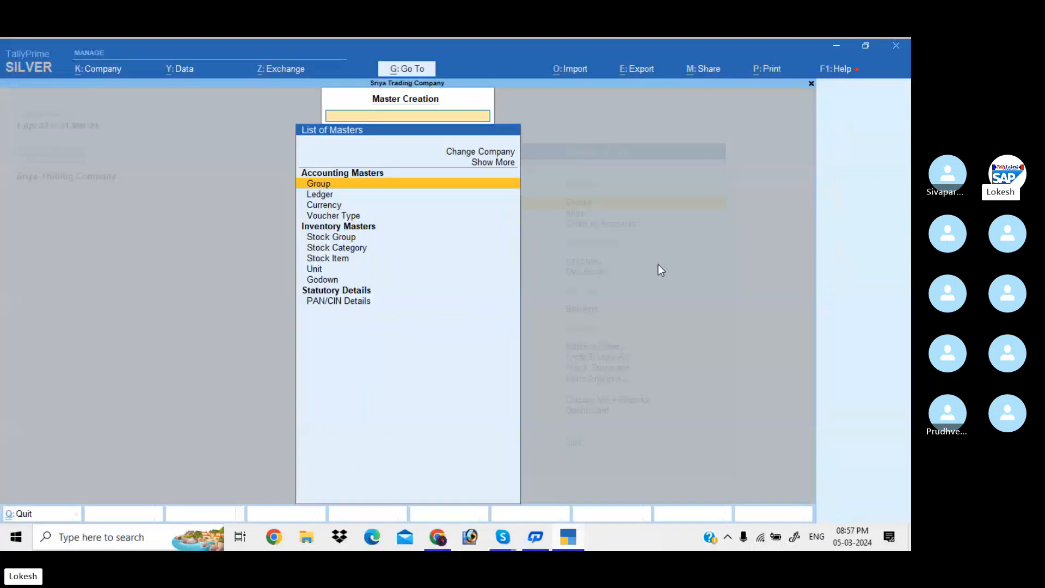
{"action": "key", "text": "Down"}
{"action": "key", "text": "Return"}
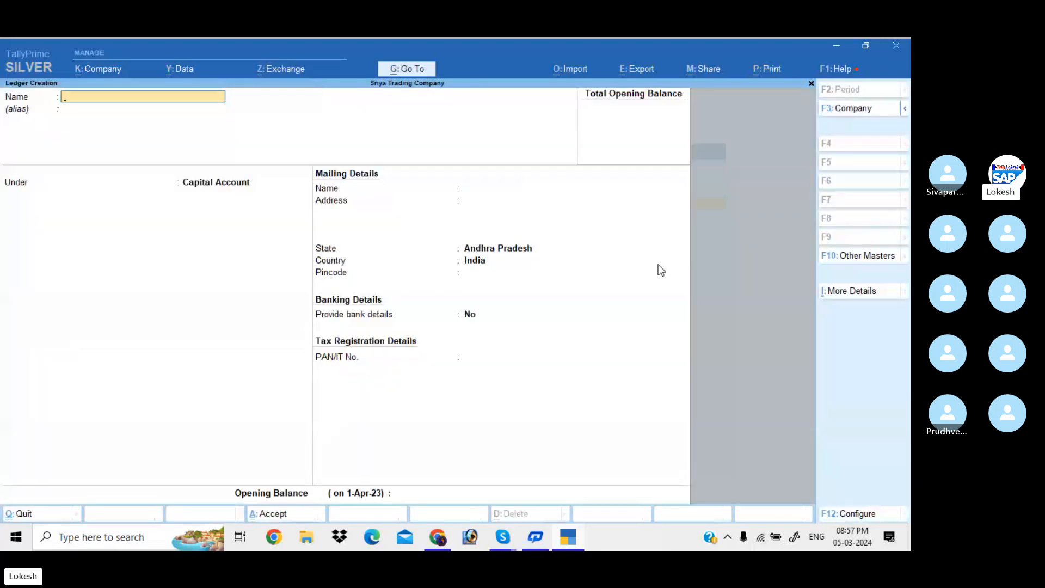
{"action": "type", "text": "Capital"}
{"action": "key", "text": "Return"}
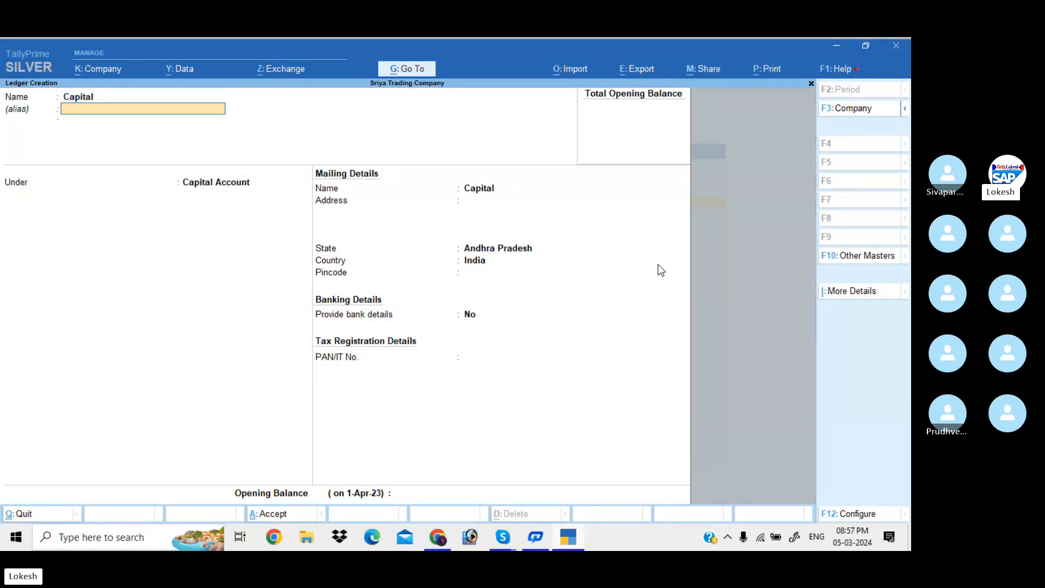
{"action": "key", "text": "Return"}
{"action": "key", "text": "Return"}
Leave the mailing, banking and tax details at their defaults, set the Capital ledger's opening balance to 1,00,000 Cr and save it.
{"action": "key", "text": "Return"}
{"action": "key", "text": "Return"}
{"action": "key", "text": "Return"}
{"action": "key", "text": "Return"}
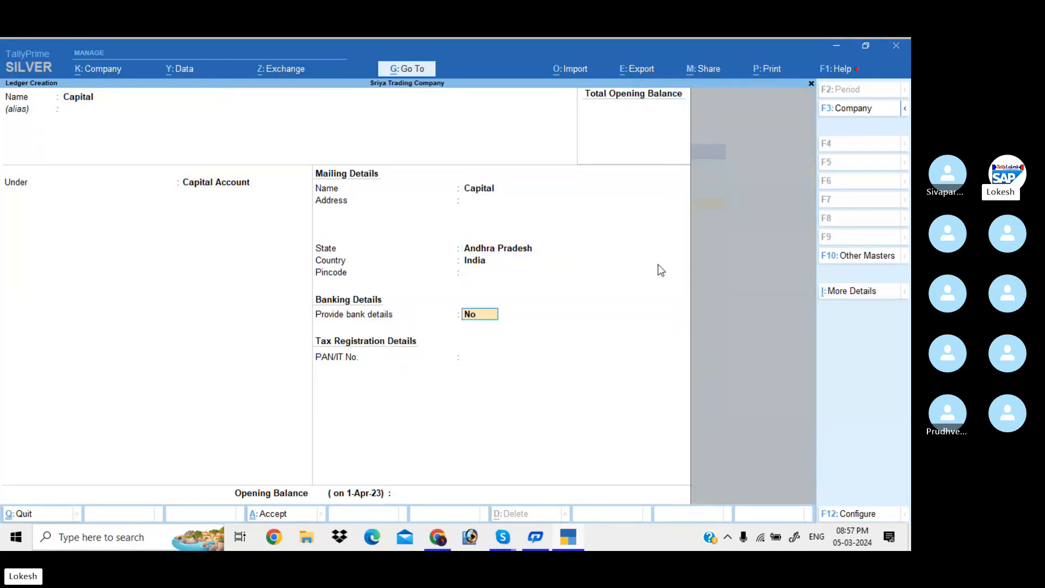
{"action": "key", "text": "Return"}
{"action": "key", "text": "Return"}
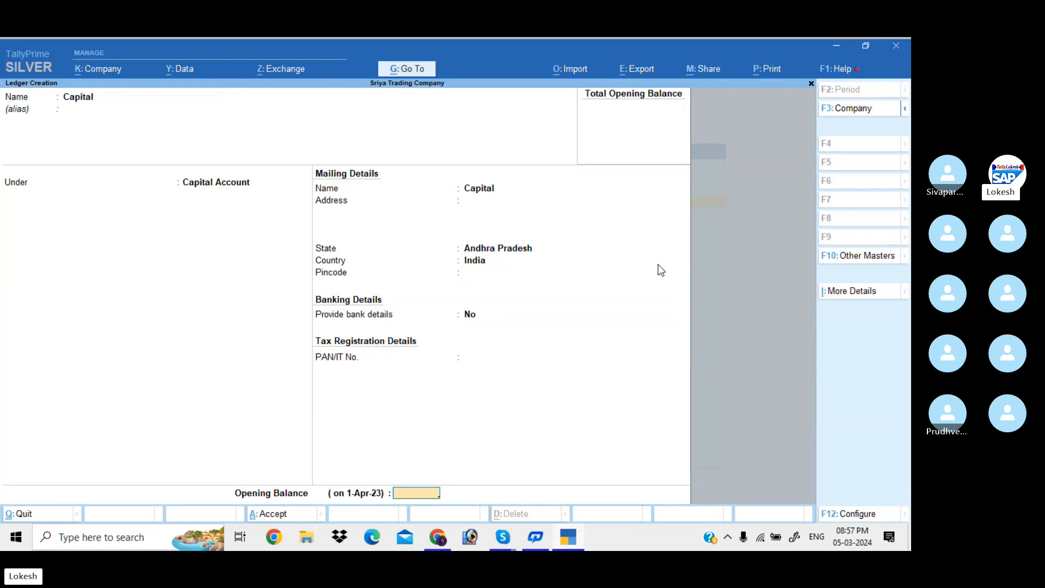
{"action": "type", "text": "100000"}
{"action": "key", "text": "Return"}
{"action": "key", "text": "Return"}
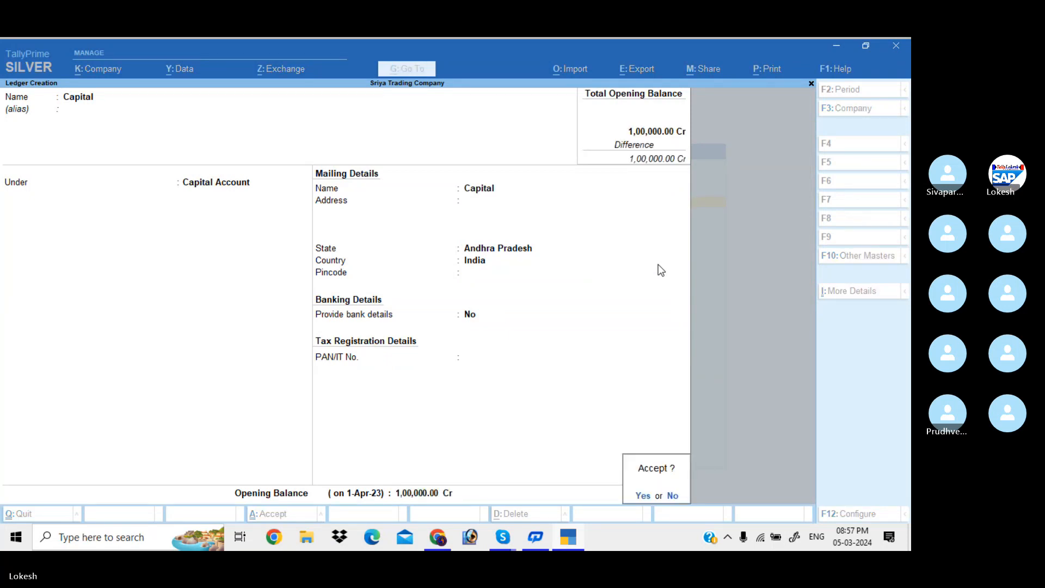
{"action": "key", "text": "Return"}
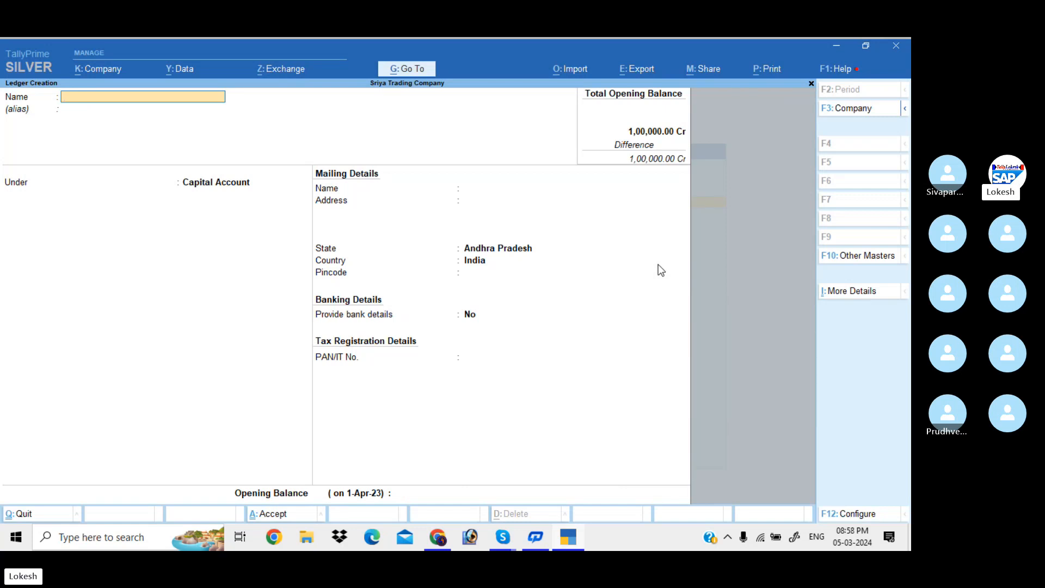
Name the new ledger after the first supplier and place it under Sundry Creditors.
{"action": "type", "text": "Ramesh"}
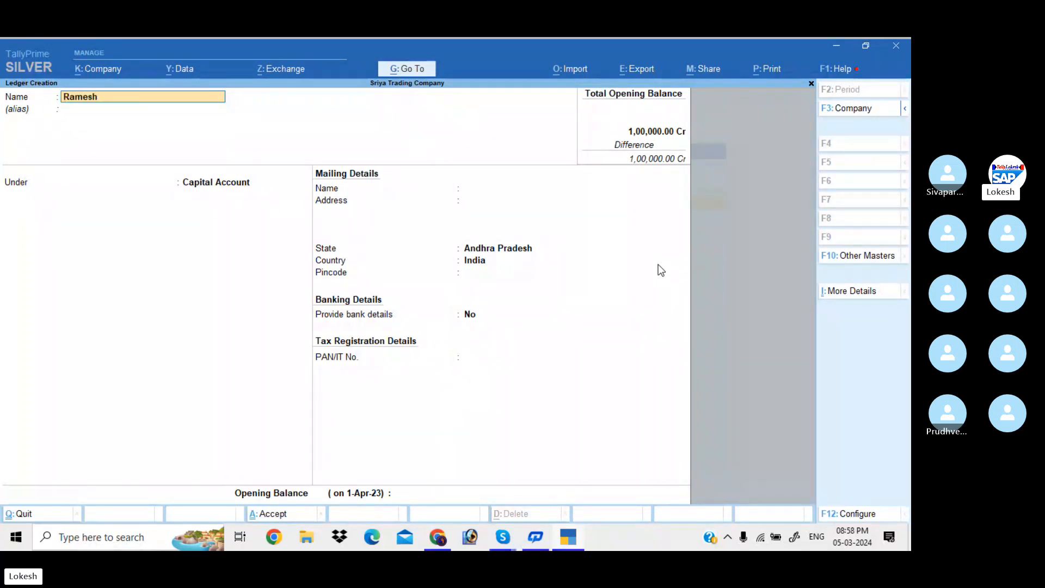
{"action": "key", "text": "Return"}
{"action": "key", "text": "Return"}
{"action": "type", "text": "Sun"}
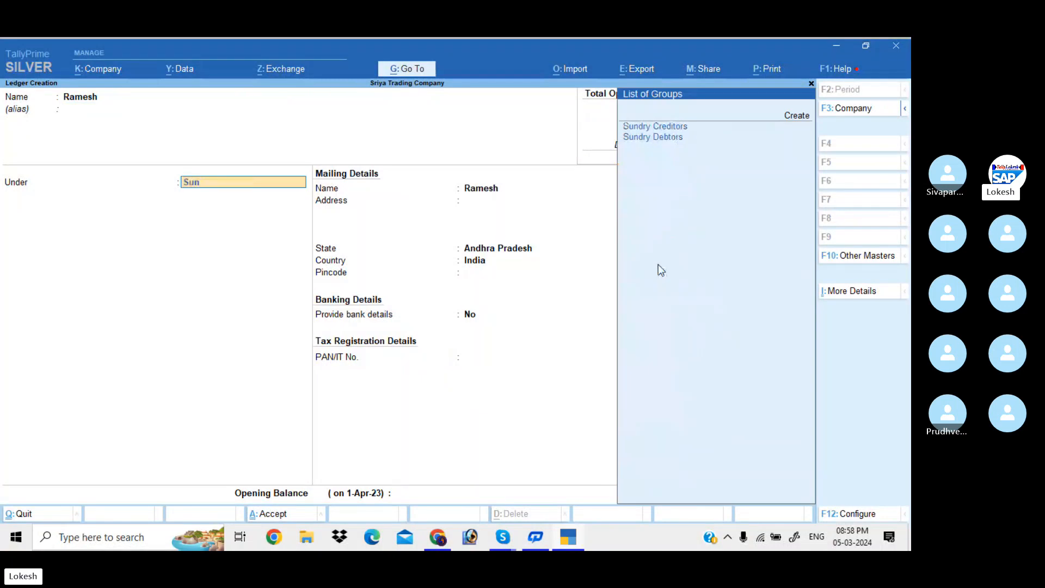
{"action": "key", "text": "Return"}
Keep the supplier's default details, set the opening balance to 2,00,000 Cr and save the ledger.
{"action": "key", "text": "Return"}
{"action": "key", "text": "Return"}
{"action": "key", "text": "Return"}
{"action": "key", "text": "Return"}
{"action": "key", "text": "Return"}
{"action": "key", "text": "Return"}
{"action": "key", "text": "Return"}
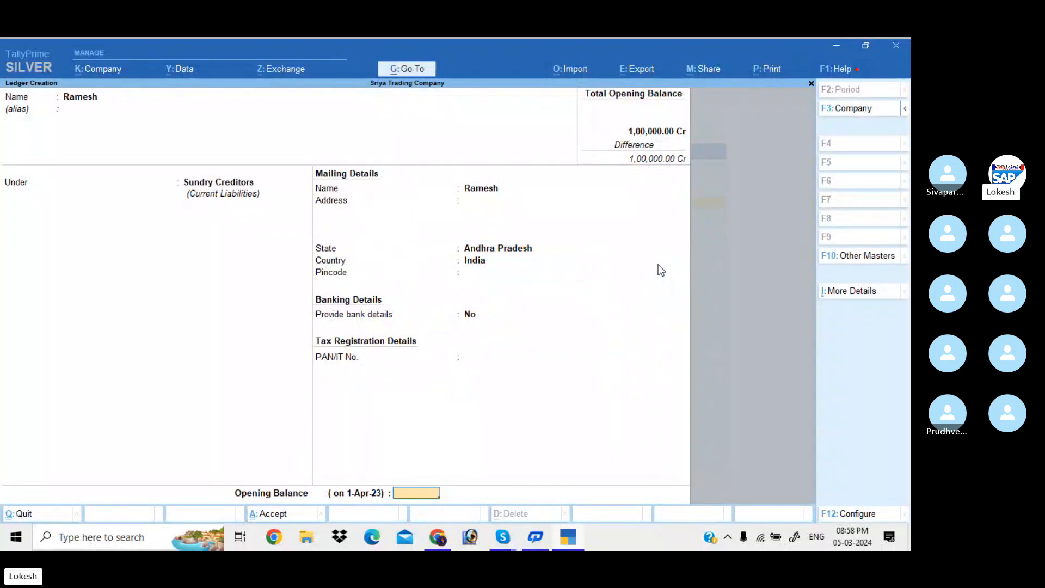
{"action": "type", "text": "2,00,000"}
{"action": "key", "text": "Return"}
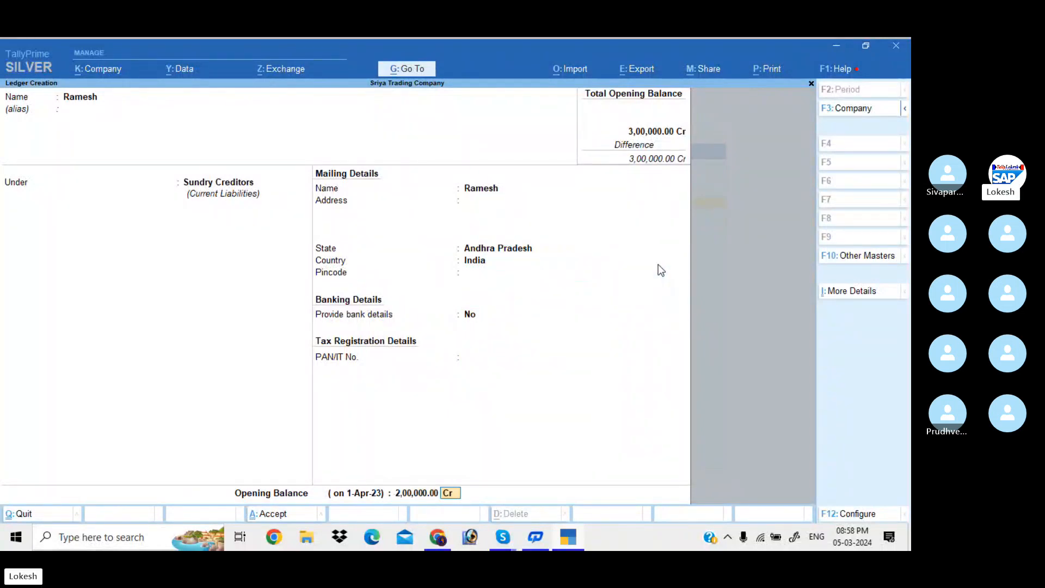
{"action": "key", "text": "Return"}
{"action": "key", "text": "Return"}
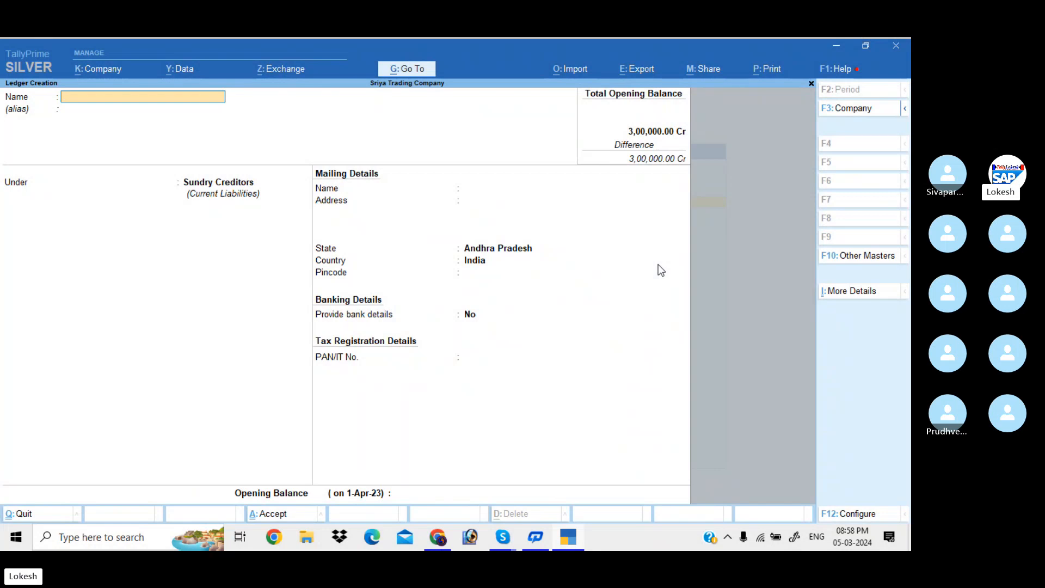
Create a second supplier's ledger under Sundry Creditors with an opening balance of 30,000 Cr and save it.
{"action": "type", "text": "Prakash"}
{"action": "key", "text": "Return"}
{"action": "key", "text": "Return"}
{"action": "key", "text": "Return"}
{"action": "key", "text": "Return"}
{"action": "key", "text": "Return"}
{"action": "key", "text": "Return"}
{"action": "key", "text": "Return"}
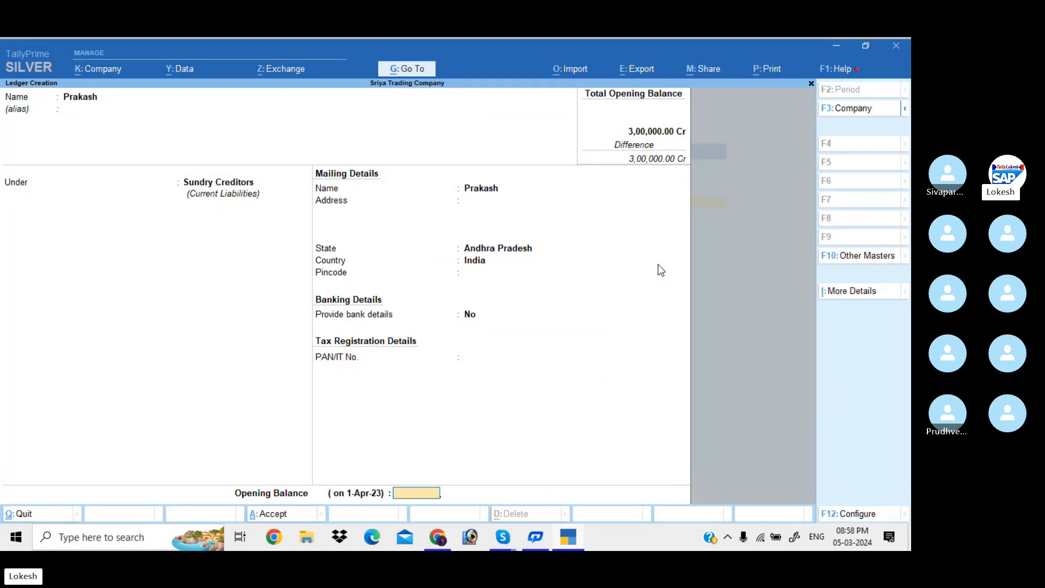
{"action": "type", "text": "30000"}
{"action": "key", "text": "Return"}
{"action": "key", "text": "Return"}
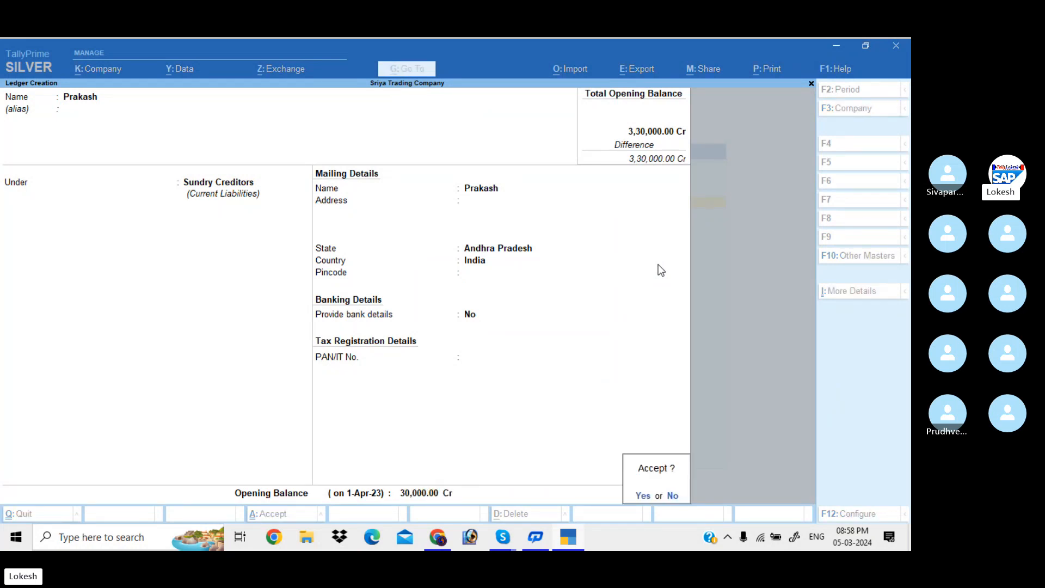
{"action": "key", "text": "Return"}
Name the new ledger after the lender and place it under Loans (Liability).
{"action": "type", "text": "Pallavi"}
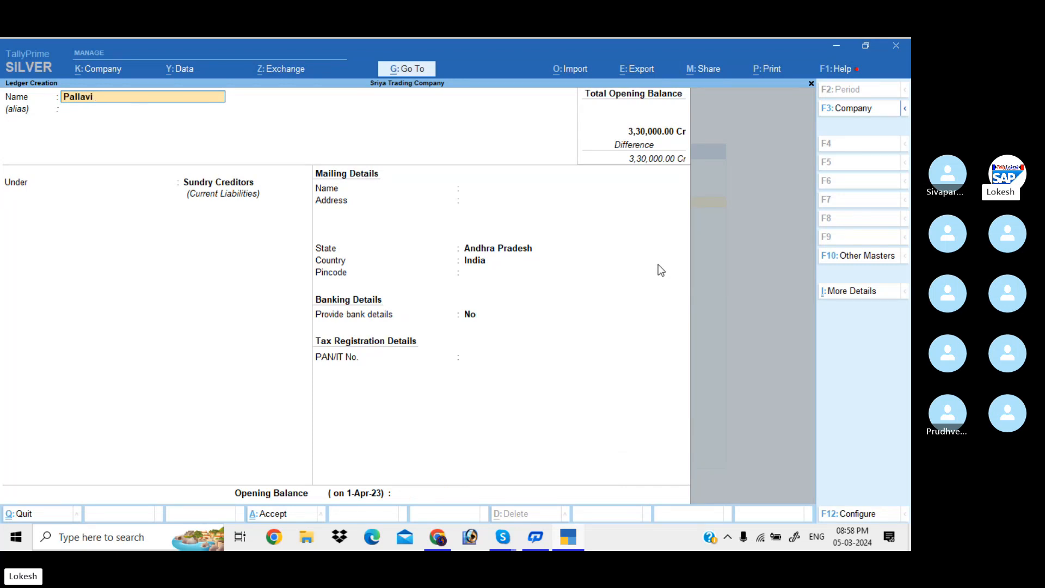
{"action": "key", "text": "Return"}
{"action": "key", "text": "Return"}
{"action": "type", "text": "Lo"}
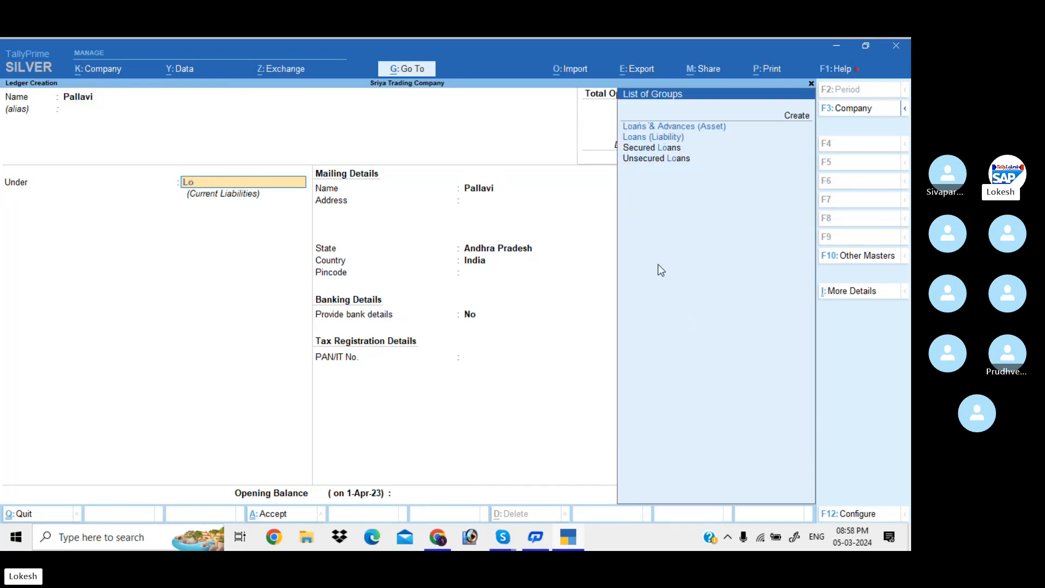
{"action": "key", "text": "Down"}
{"action": "key", "text": "Return"}
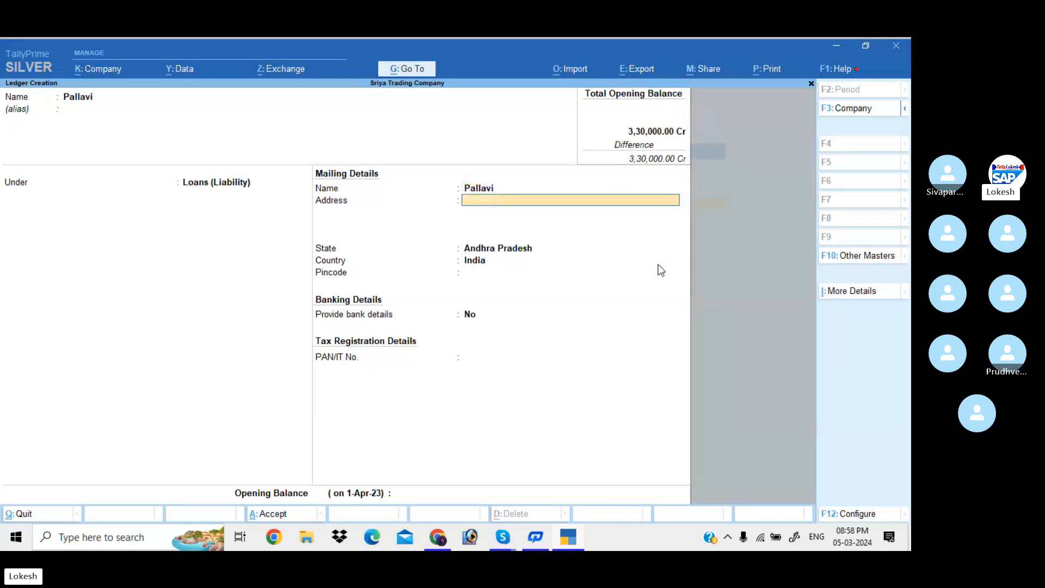
Keep the lender's default details, set the opening balance to 38,600 Cr and save the ledger.
{"action": "key", "text": "Return"}
{"action": "key", "text": "Return"}
{"action": "key", "text": "Return"}
{"action": "key", "text": "Return"}
{"action": "key", "text": "Return"}
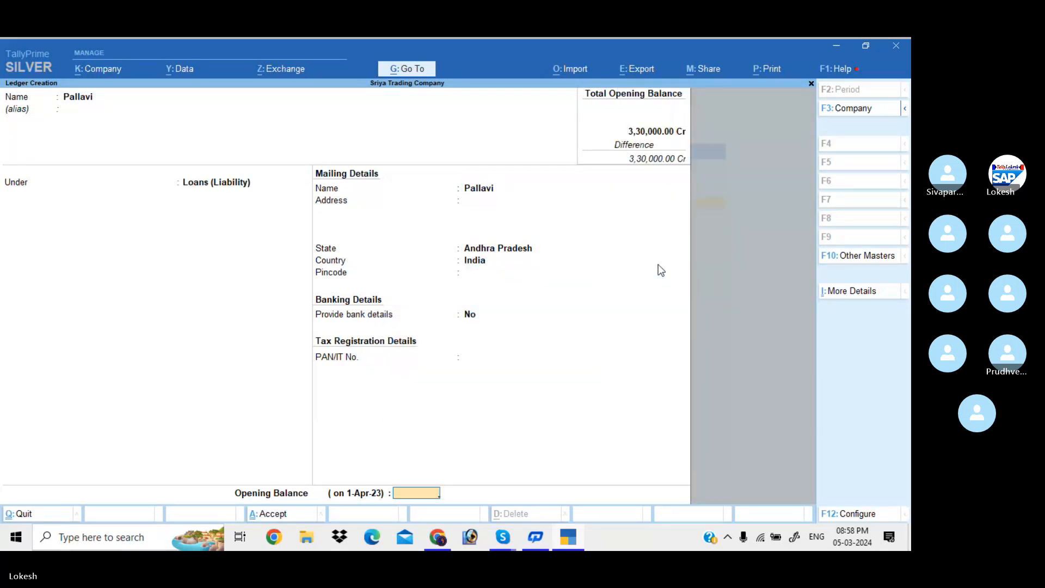
{"action": "type", "text": "38,600"}
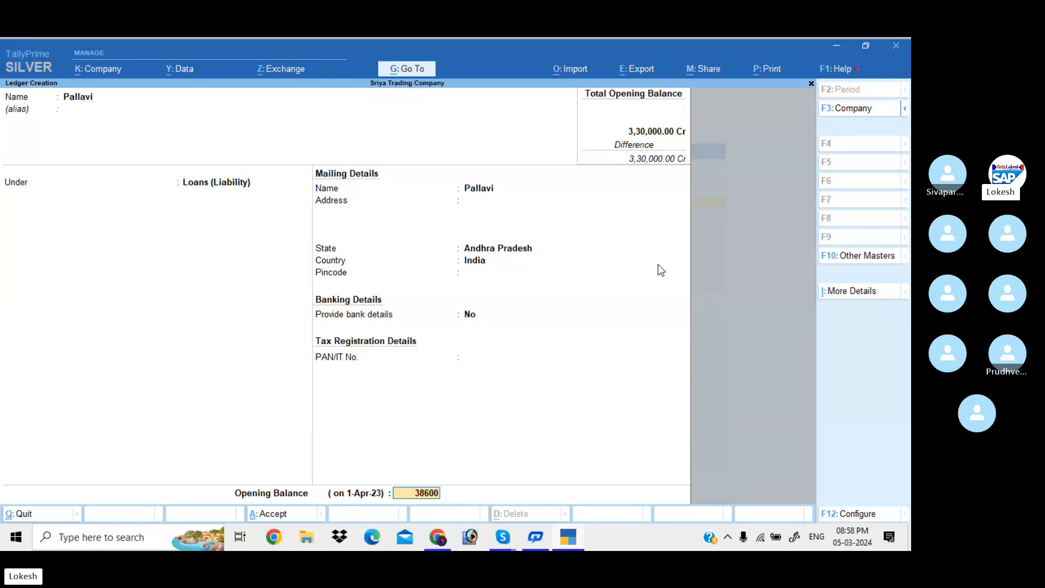
{"action": "key", "text": "Return"}
{"action": "key", "text": "Return"}
{"action": "key", "text": "Return"}
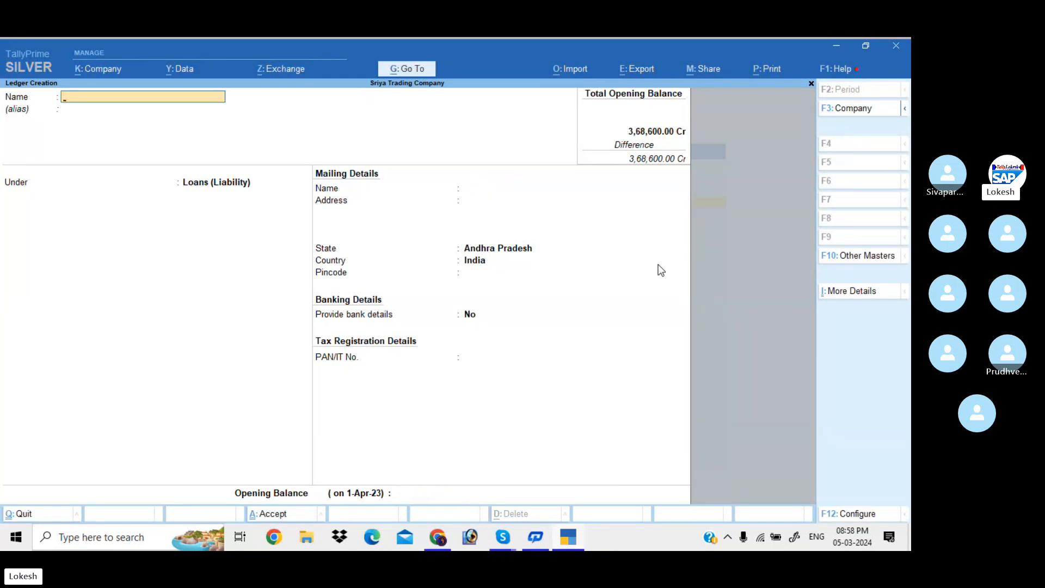
Name the new ledger Furniture and place it under Fixed Assets.
{"action": "type", "text": "Furniture"}
{"action": "key", "text": "Return"}
{"action": "key", "text": "Return"}
{"action": "type", "text": "F"}
{"action": "key", "text": "Return"}
Keep the Furniture ledger's default details, set its opening balance to 18,000 Dr and save it.
{"action": "key", "text": "Return"}
{"action": "key", "text": "Return"}
{"action": "key", "text": "Return"}
{"action": "key", "text": "Return"}
{"action": "key", "text": "Return"}
{"action": "key", "text": "Return"}
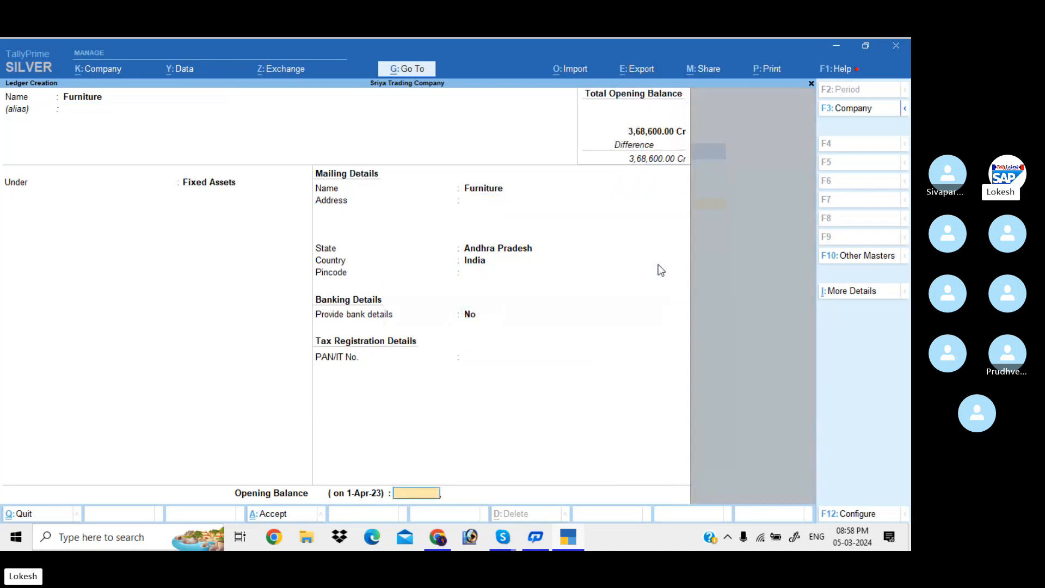
{"action": "type", "text": "18000"}
{"action": "key", "text": "Return"}
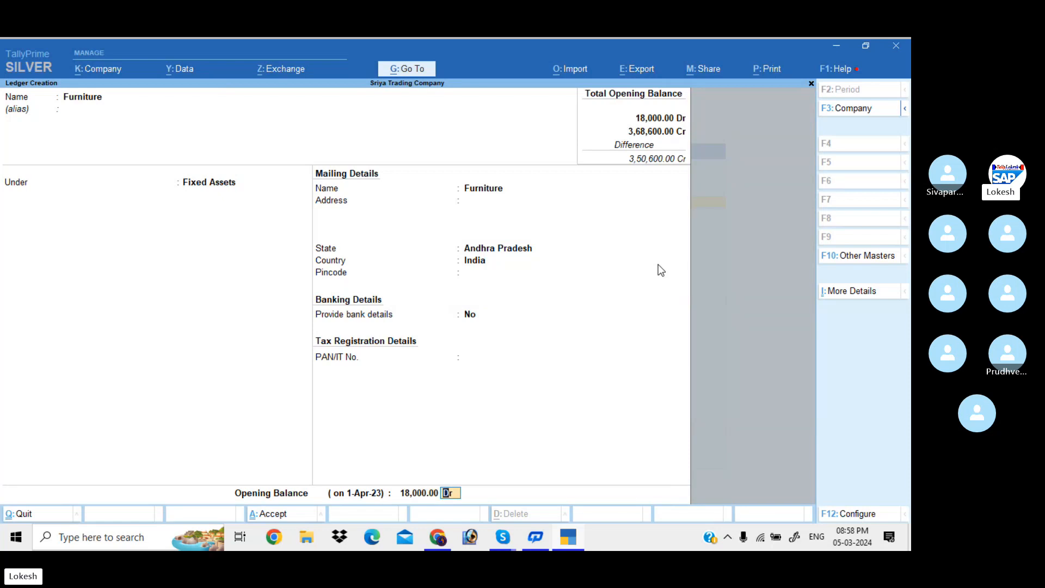
{"action": "key", "text": "Return"}
{"action": "key", "text": "Return"}
Create a Computer ledger under Fixed Assets with an opening balance of 30,000 Dr and save it.
{"action": "type", "text": "Computer"}
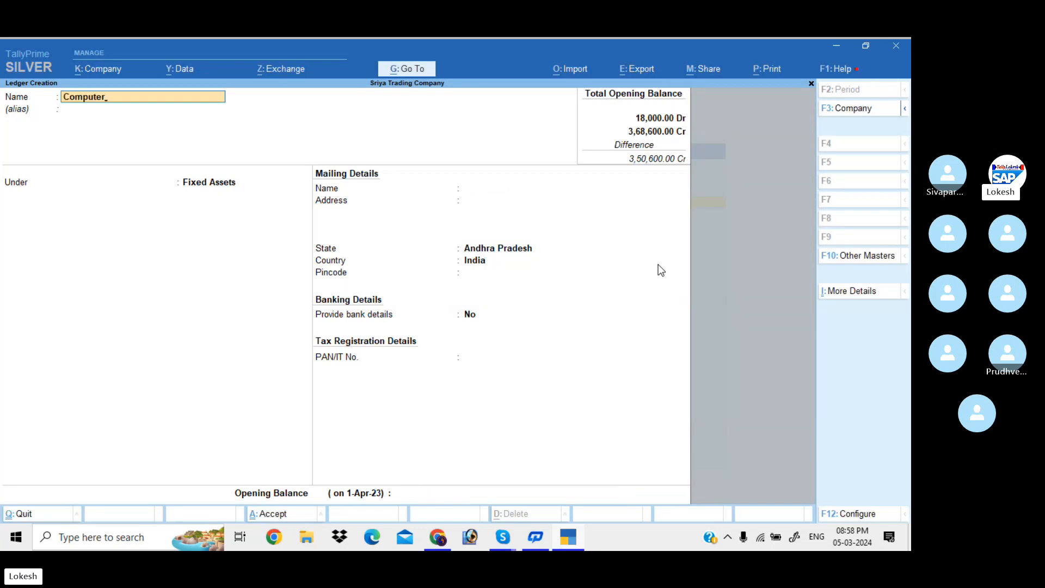
{"action": "key", "text": "Return"}
{"action": "key", "text": "Return"}
{"action": "key", "text": "Return"}
{"action": "key", "text": "Return"}
{"action": "key", "text": "Return"}
{"action": "key", "text": "Return"}
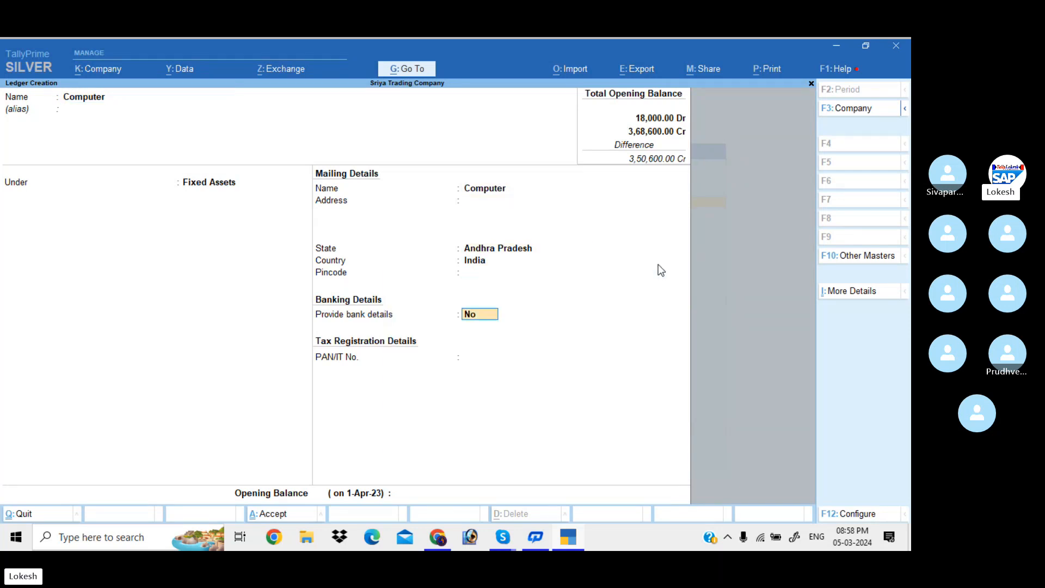
{"action": "key", "text": "Return"}
{"action": "key", "text": "Return"}
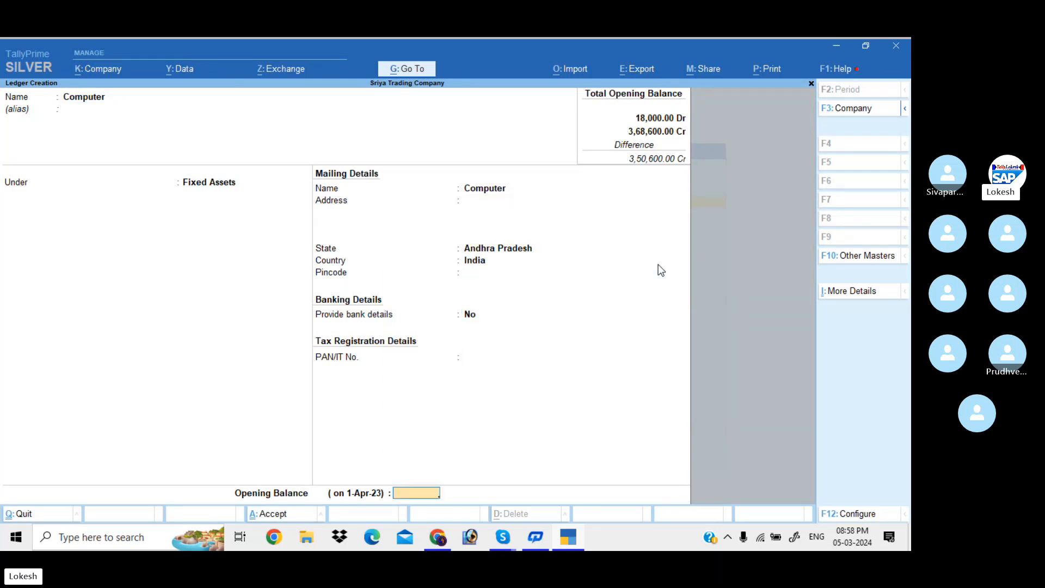
{"action": "type", "text": "30000"}
{"action": "key", "text": "Return"}
{"action": "key", "text": "Return"}
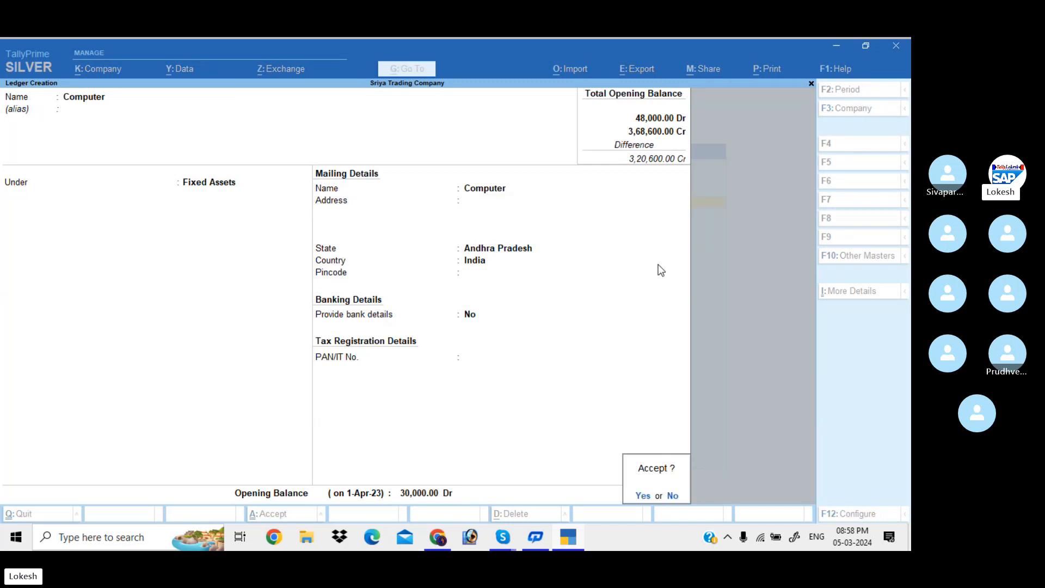
{"action": "key", "text": "Return"}
Name the new ledger Ram & Co and place it under Sundry Debtors.
{"action": "type", "text": "Ram"}
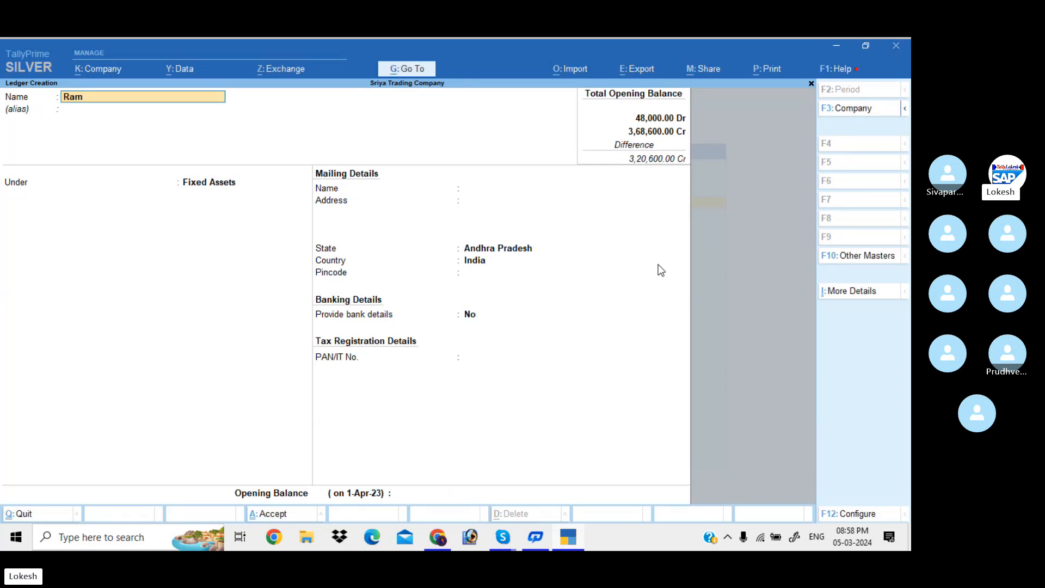
{"action": "type", "text": " & Co"}
{"action": "key", "text": "Return"}
{"action": "key", "text": "Return"}
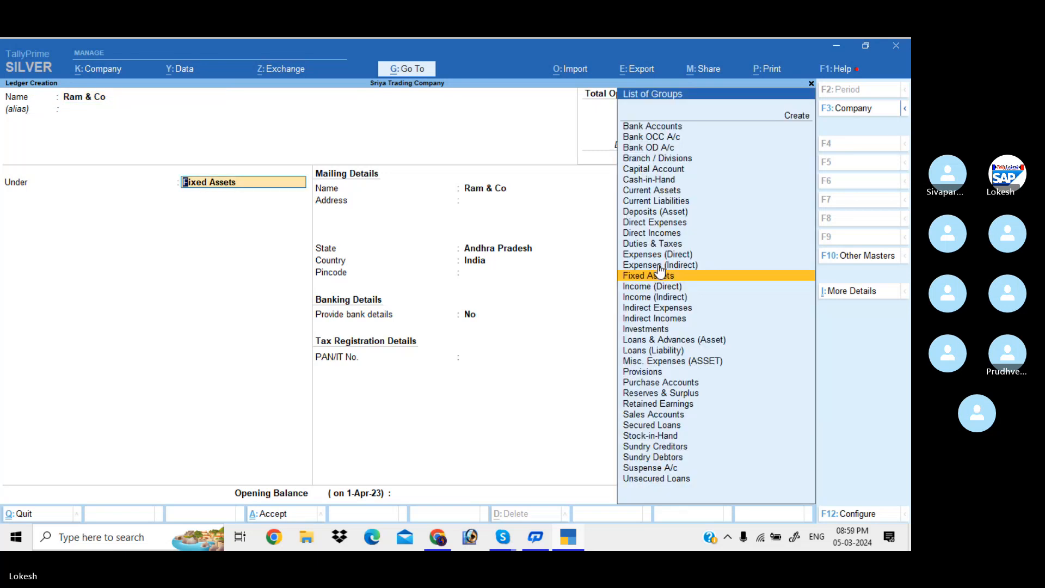
{"action": "type", "text": "Sun"}
{"action": "key", "text": "Down"}
{"action": "key", "text": "Return"}
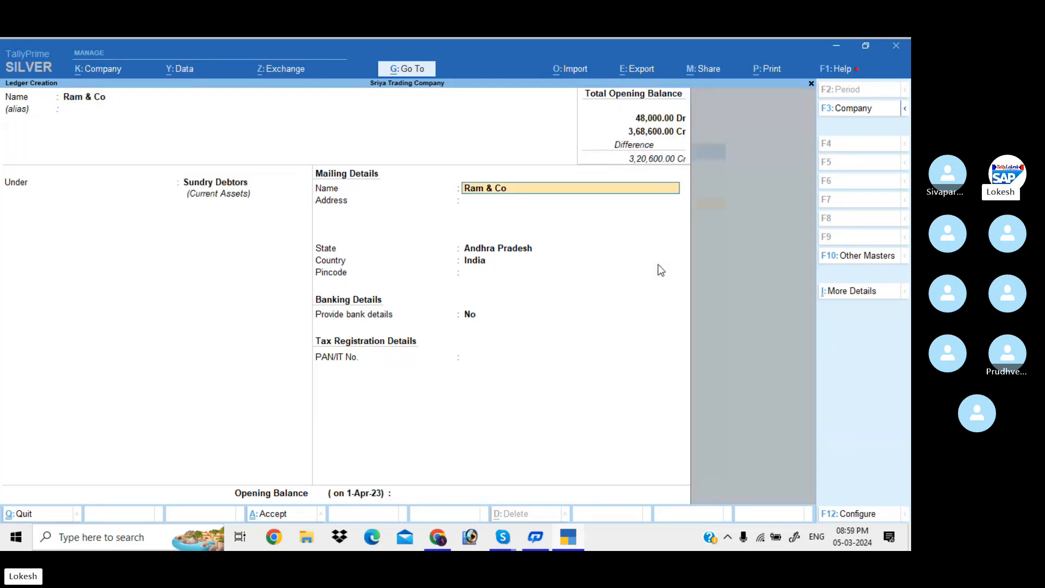
Keep the default details of Ram & Co, set its opening balance to 10,000 Dr and save the ledger.
{"action": "key", "text": "Return"}
{"action": "key", "text": "Return"}
{"action": "key", "text": "Return"}
{"action": "key", "text": "Return"}
{"action": "key", "text": "Return"}
{"action": "key", "text": "Return"}
{"action": "key", "text": "Return"}
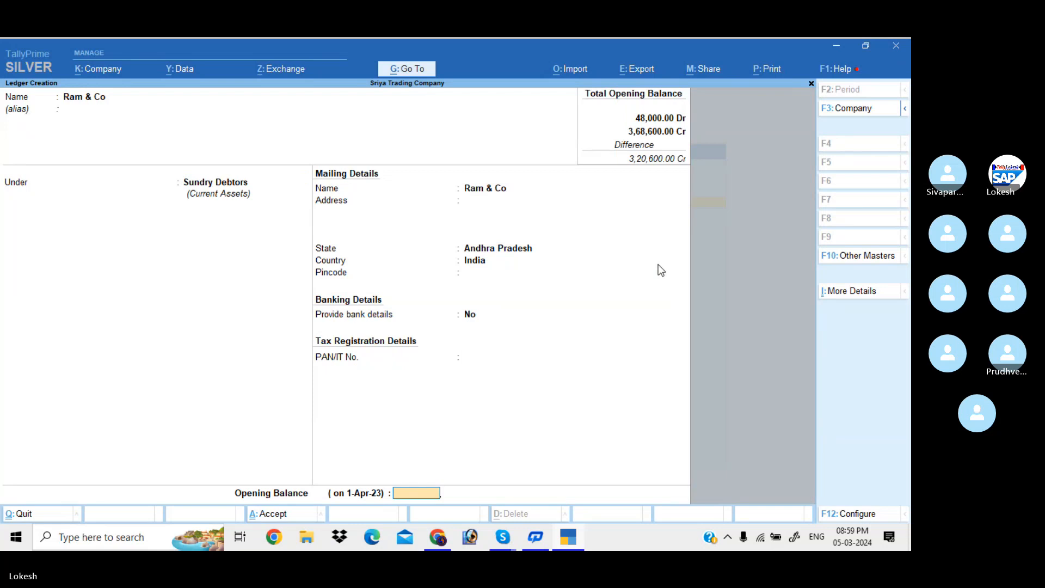
{"action": "type", "text": "10000"}
{"action": "key", "text": "Return"}
{"action": "key", "text": "Return"}
{"action": "key", "text": "Return"}
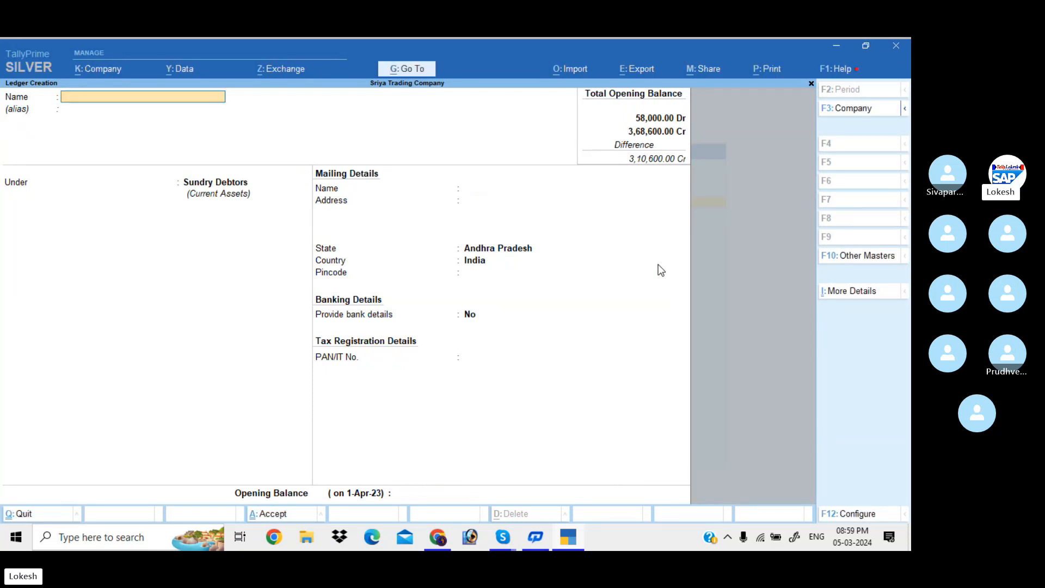
Create a Ravi & Co ledger under Sundry Debtors with an opening balance of 20,000 Dr and save it.
{"action": "type", "text": "Ravi & co"}
{"action": "key", "text": "Return"}
{"action": "key", "text": "Return"}
{"action": "key", "text": "Return"}
{"action": "key", "text": "Return"}
{"action": "key", "text": "Return"}
{"action": "key", "text": "Return"}
{"action": "key", "text": "Return"}
{"action": "key", "text": "Return"}
{"action": "key", "text": "Return"}
{"action": "key", "text": "Return"}
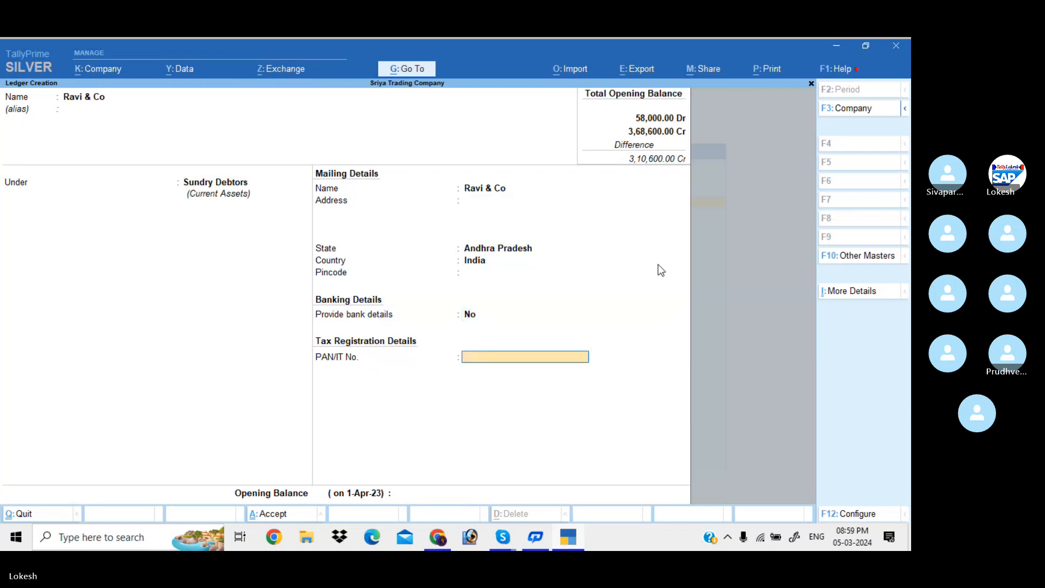
{"action": "type", "text": "20000"}
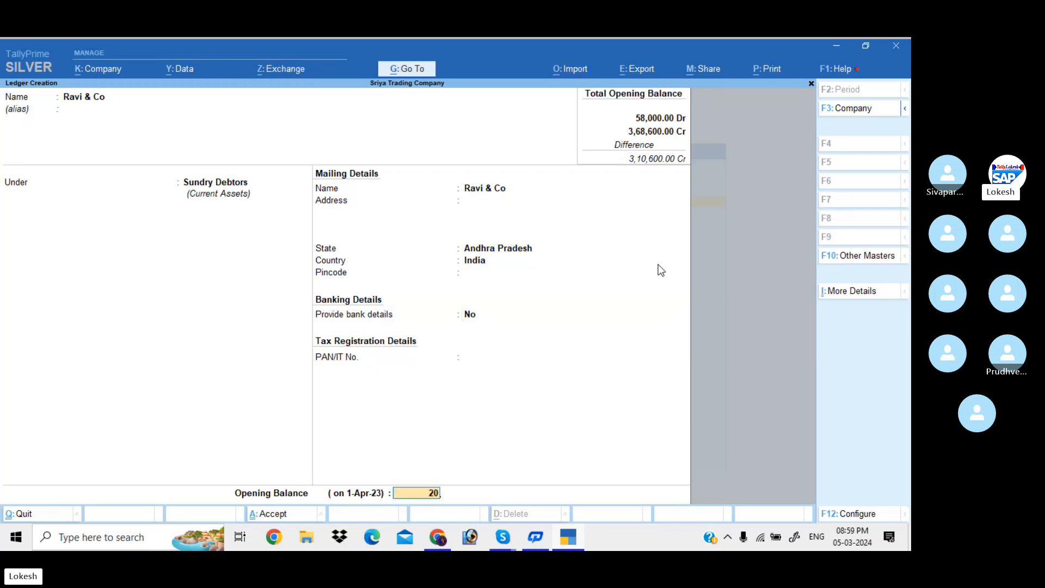
{"action": "key", "text": "Return"}
{"action": "key", "text": "Return"}
{"action": "key", "text": "Return"}
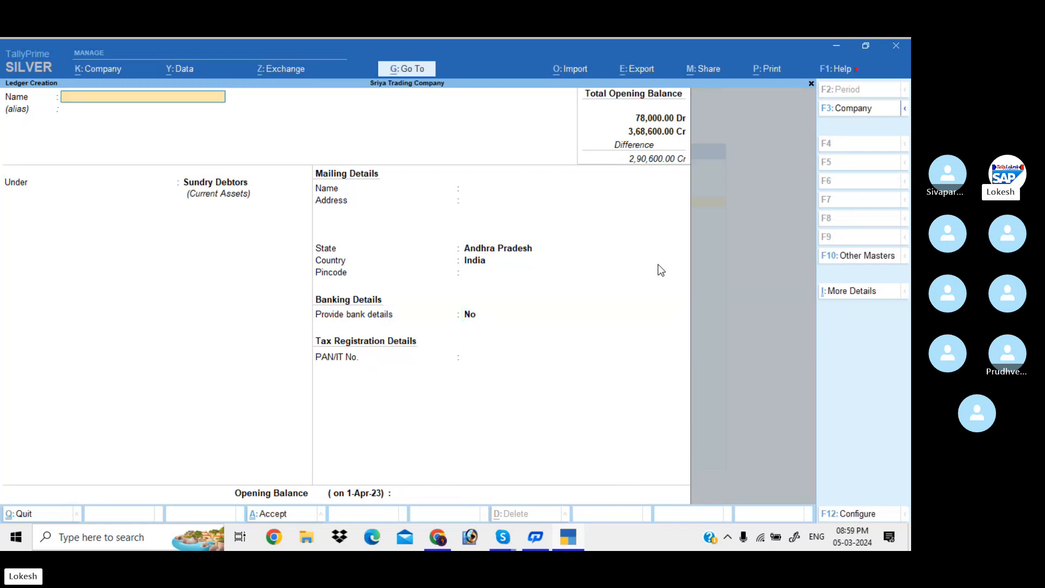
Name the new ledger Sbi Bank and place it under Bank Accounts.
{"action": "type", "text": "Sbi Bank"}
{"action": "key", "text": "Return"}
{"action": "key", "text": "Return"}
{"action": "type", "text": "Ba"}
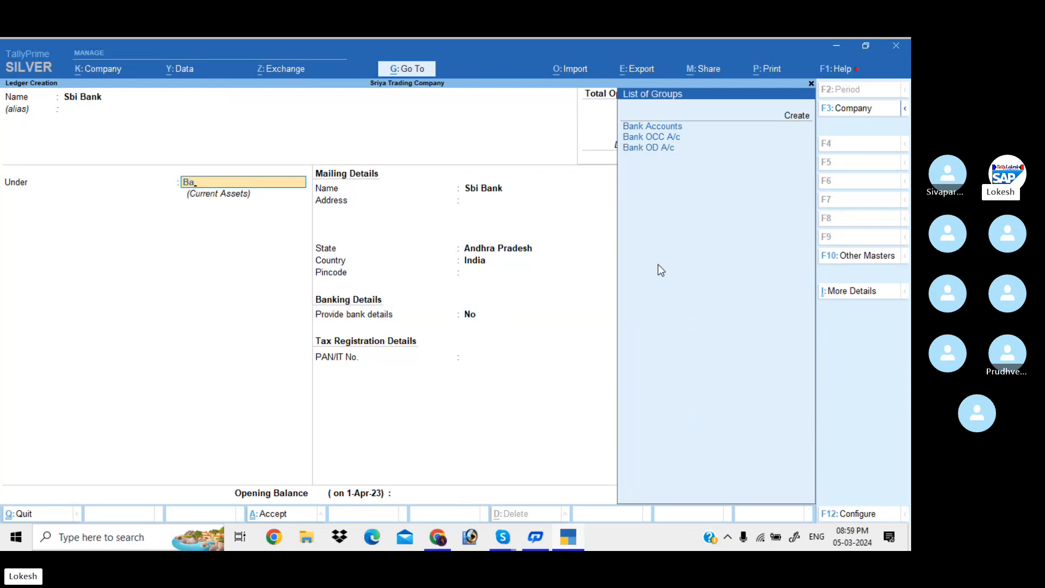
{"action": "key", "text": "Return"}
Keep the default bank details of Sbi Bank, set its opening balance to 20,000 Dr, save the ledger and leave ledger creation.
{"action": "key", "text": "Return"}
{"action": "key", "text": "Return"}
{"action": "key", "text": "Return"}
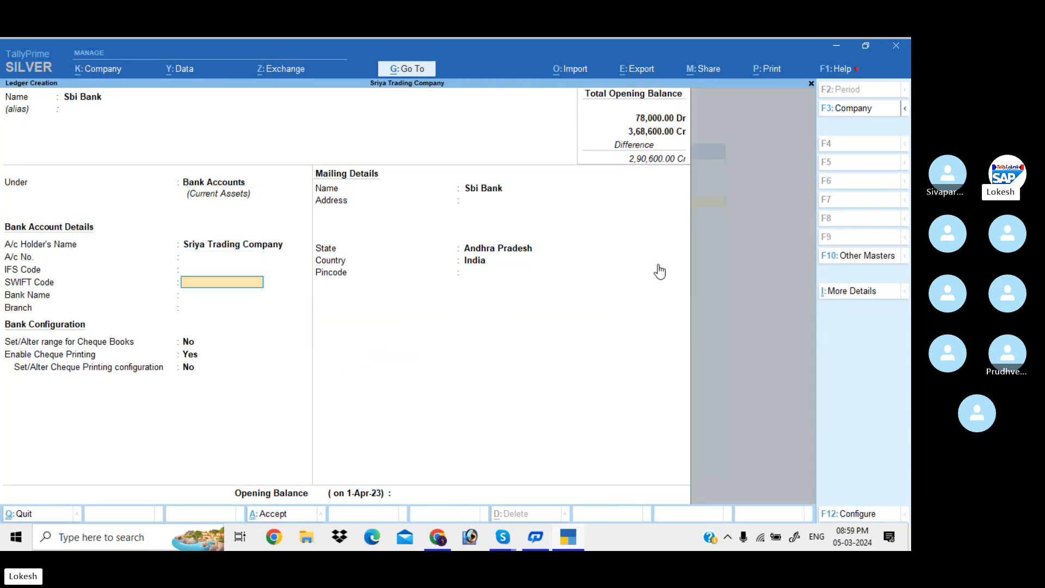
{"action": "key", "text": "Return"}
{"action": "key", "text": "Return"}
{"action": "key", "text": "Return"}
{"action": "key", "text": "Return"}
{"action": "key", "text": "Return"}
{"action": "key", "text": "Return"}
{"action": "key", "text": "Return"}
{"action": "key", "text": "Return"}
{"action": "key", "text": "Return"}
{"action": "key", "text": "Return"}
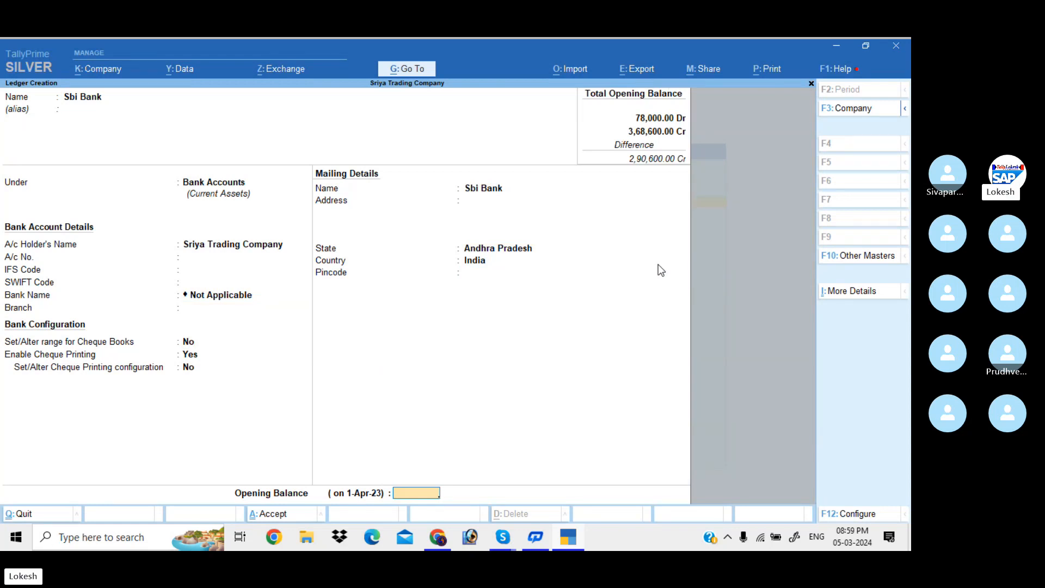
{"action": "type", "text": "20000"}
{"action": "key", "text": "Return"}
{"action": "key", "text": "Return"}
{"action": "key", "text": "Return"}
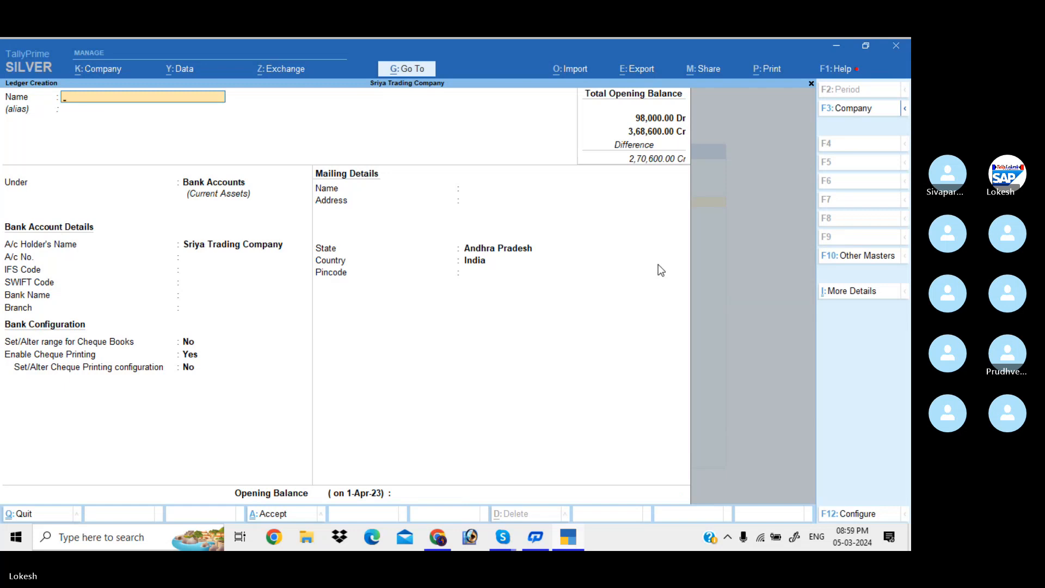
{"action": "key", "text": "Escape"}
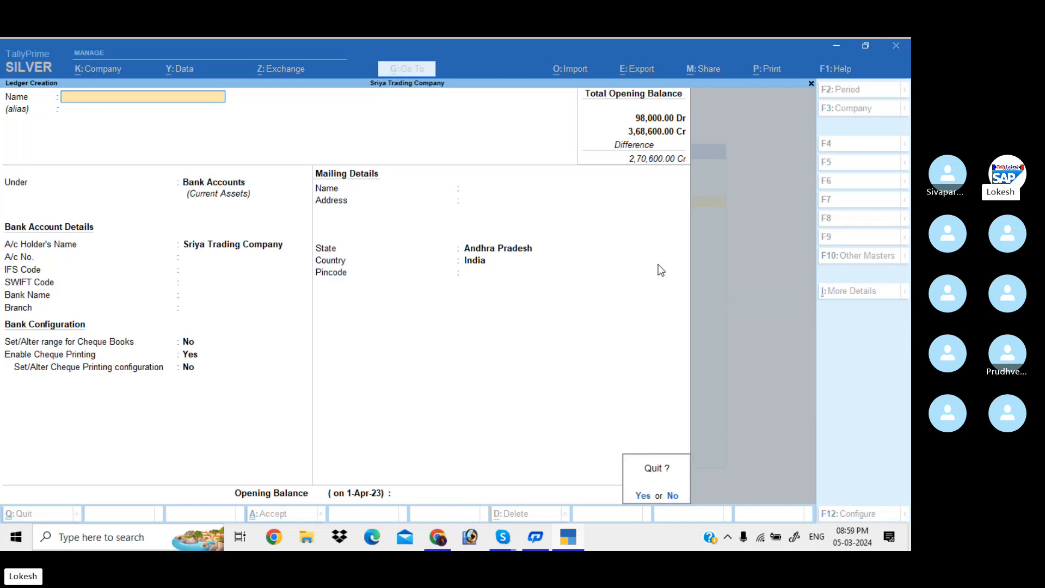
{"action": "key", "text": "Return"}
Create a simple unit with symbol nos, formal name Numbers and 0 decimal places, save it and leave unit creation.
{"action": "key", "text": "Down"}
{"action": "key", "text": "Down"}
{"action": "key", "text": "Down"}
{"action": "key", "text": "Down"}
{"action": "key", "text": "Down"}
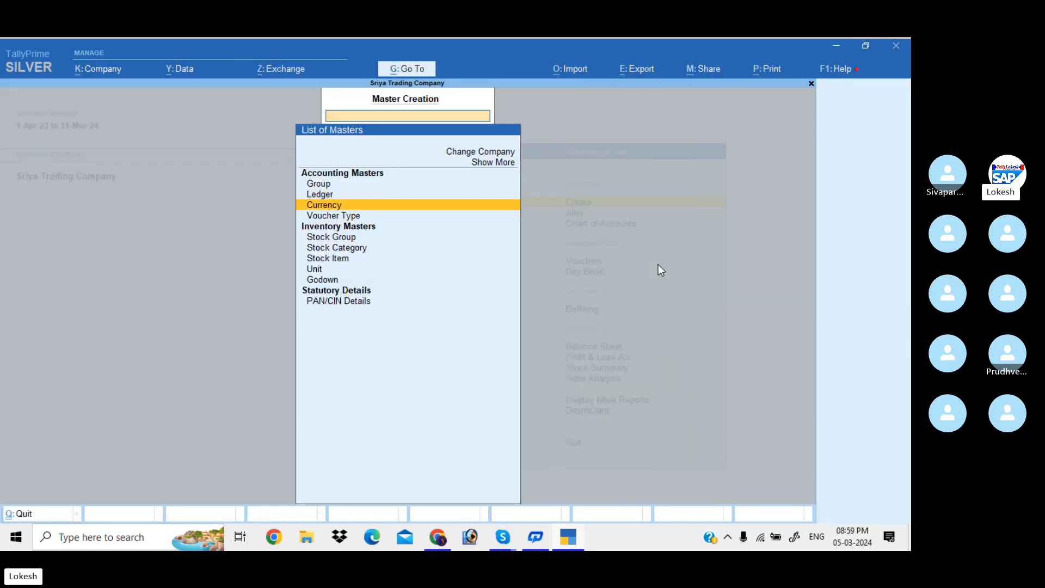
{"action": "key", "text": "Down"}
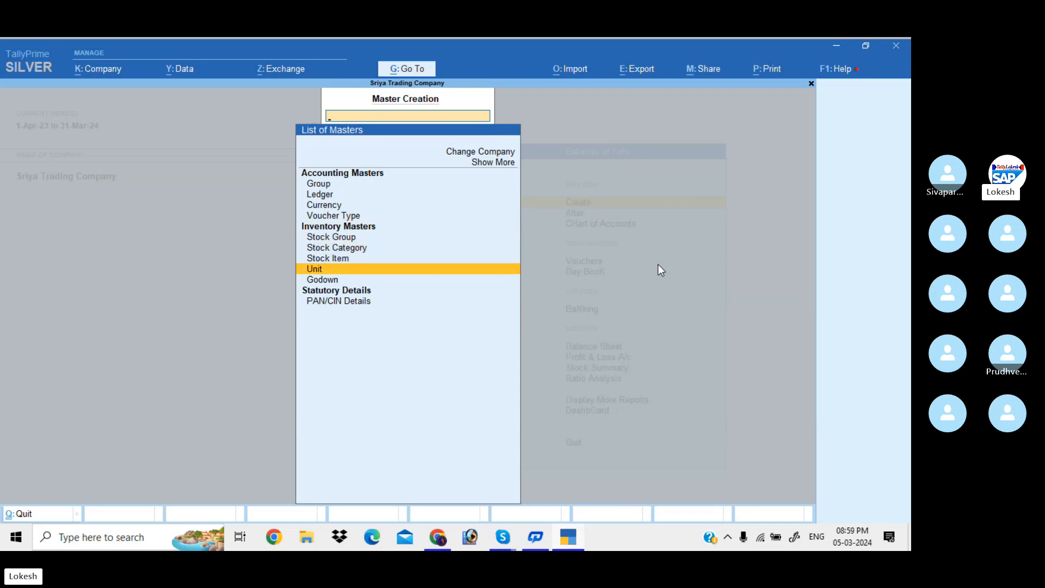
{"action": "key", "text": "Return"}
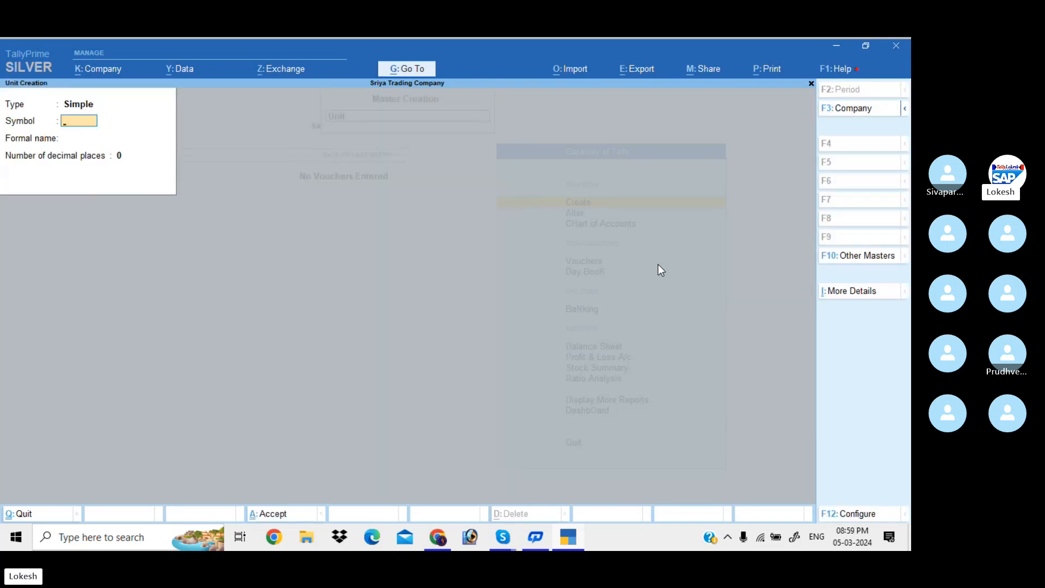
{"action": "type", "text": "nos"}
{"action": "key", "text": "Return"}
{"action": "type", "text": "N"}
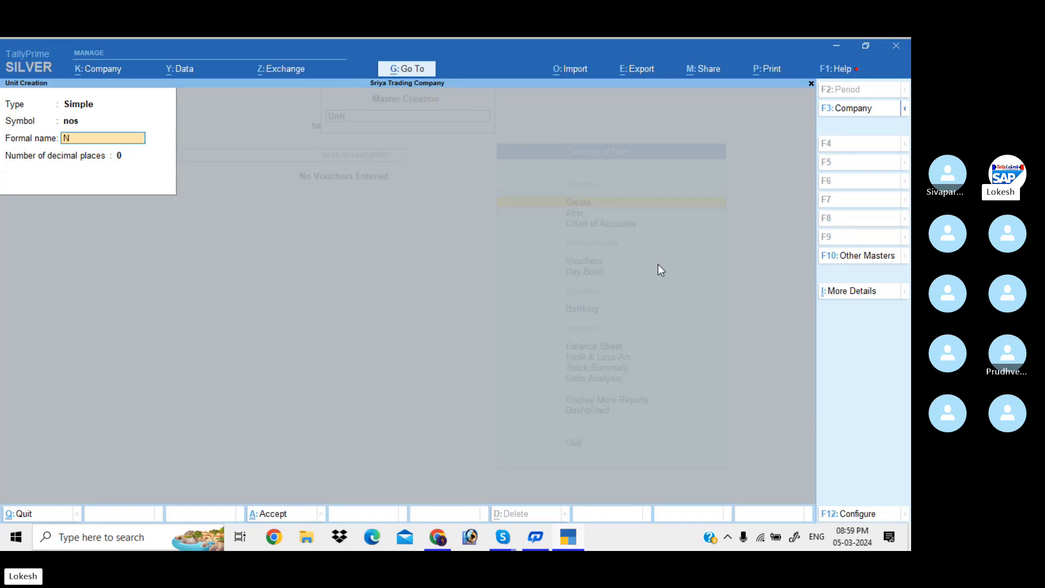
{"action": "type", "text": "umbers"}
{"action": "key", "text": "Return"}
{"action": "key", "text": "Return"}
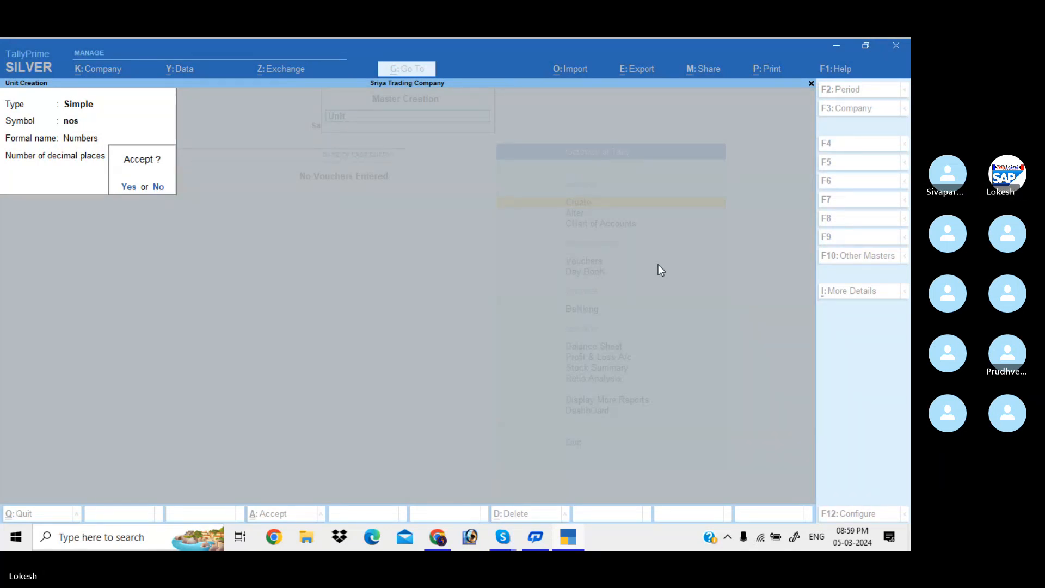
{"action": "key", "text": "Return"}
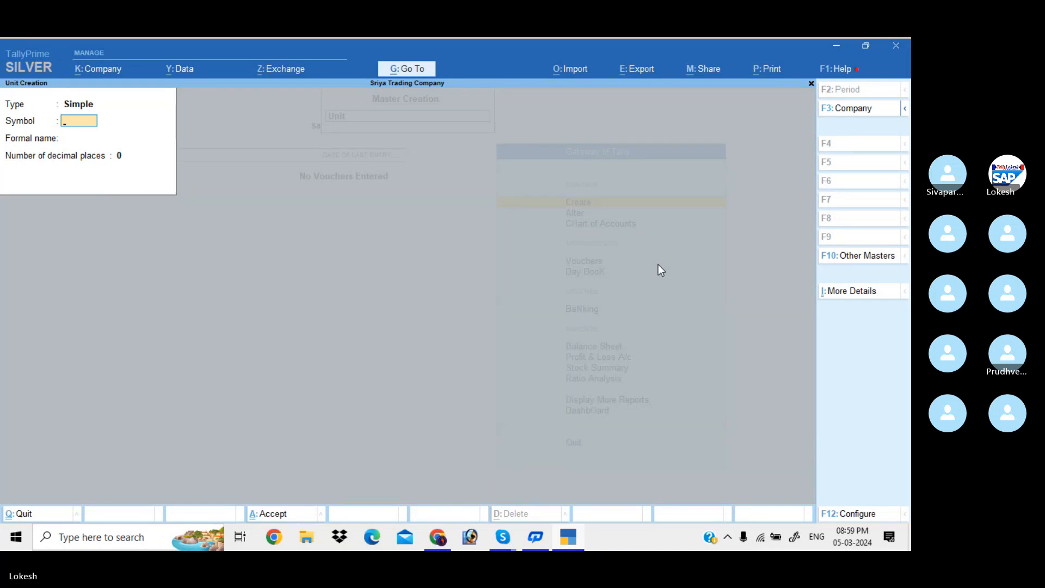
{"action": "key", "text": "Escape"}
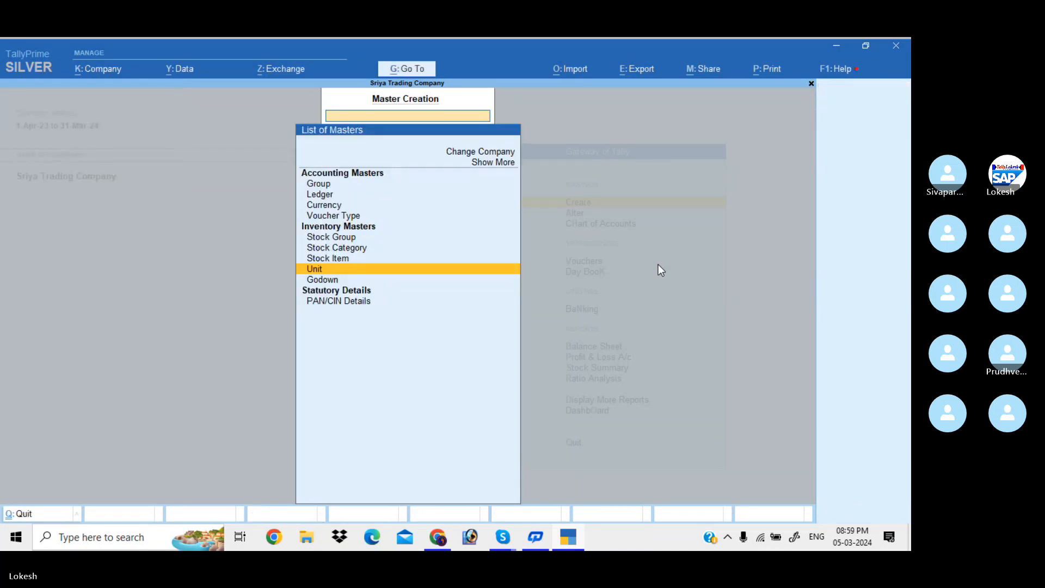
Start a new stock item named Grinders under Primary with nos as its unit.
{"action": "key", "text": "Up"}
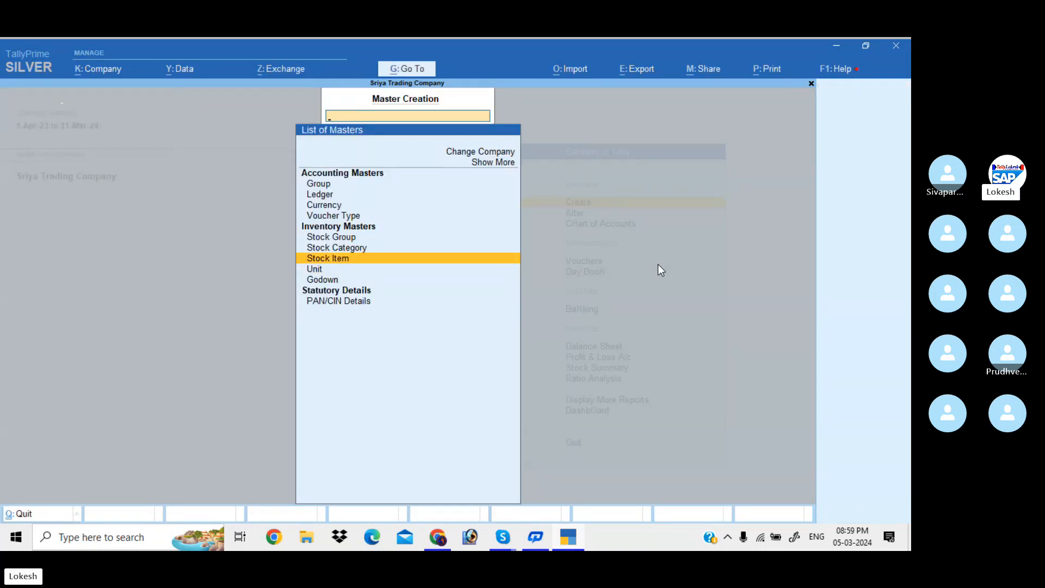
{"action": "key", "text": "Return"}
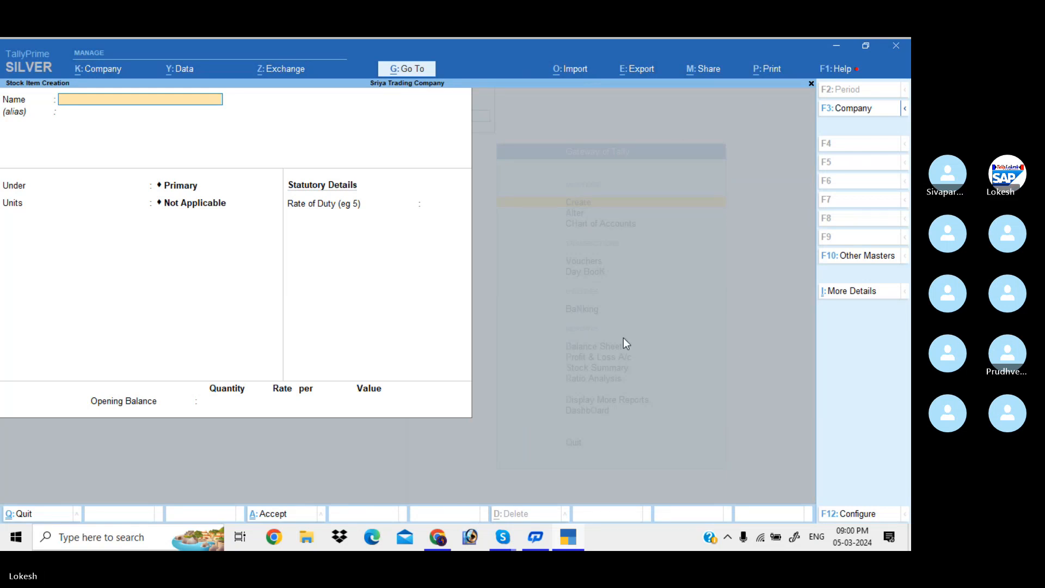
{"action": "type", "text": "Gr"}
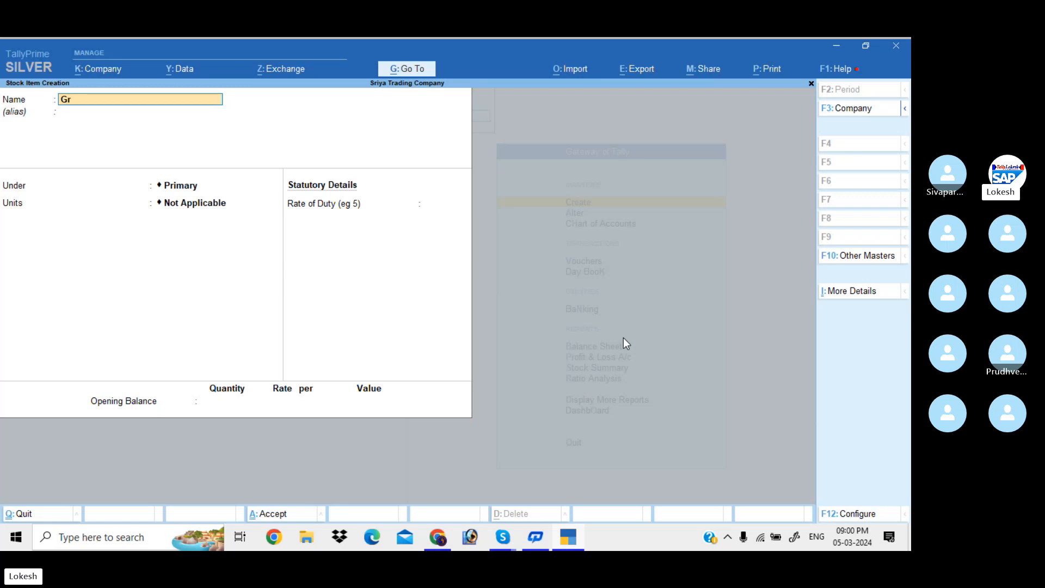
{"action": "type", "text": "inders"}
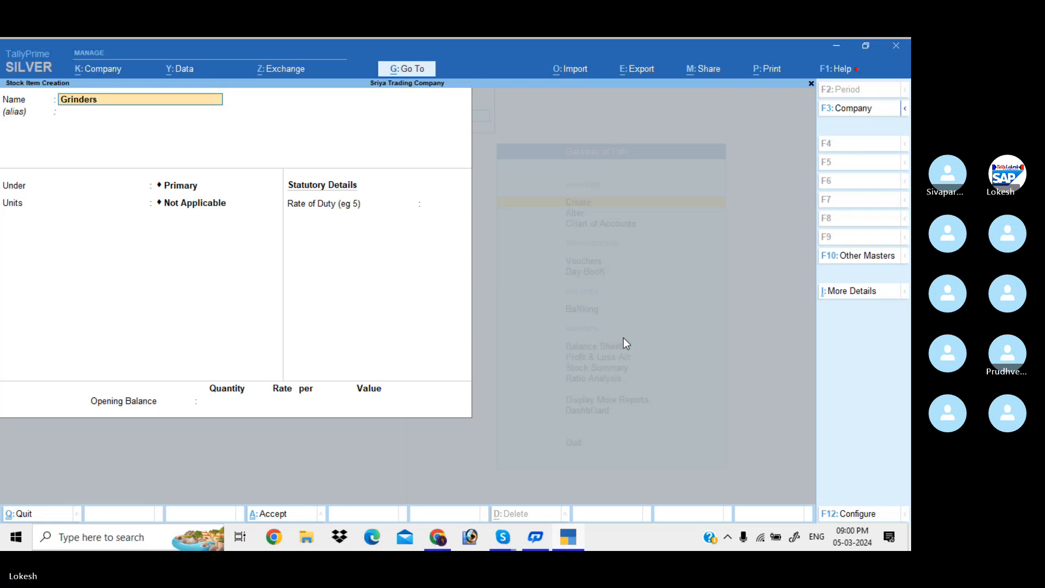
{"action": "key", "text": "Return"}
{"action": "key", "text": "Return"}
{"action": "key", "text": "Return"}
{"action": "key", "text": "Down"}
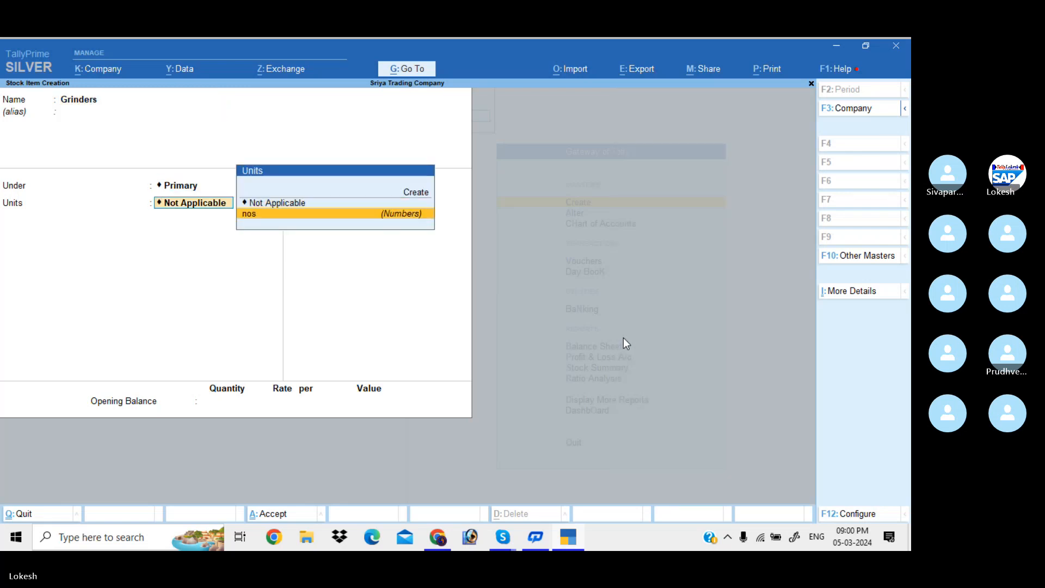
{"action": "key", "text": "Return"}
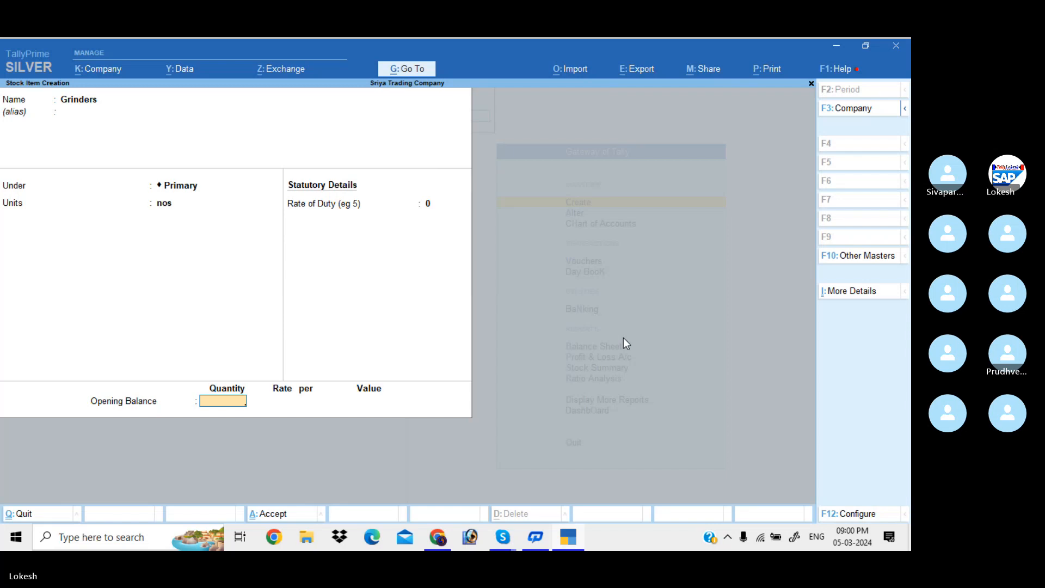
Set the opening balance of Grinders to 2 nos at a rate of 2,000 per nos and save the item.
{"action": "type", "text": "2"}
{"action": "key", "text": "Return"}
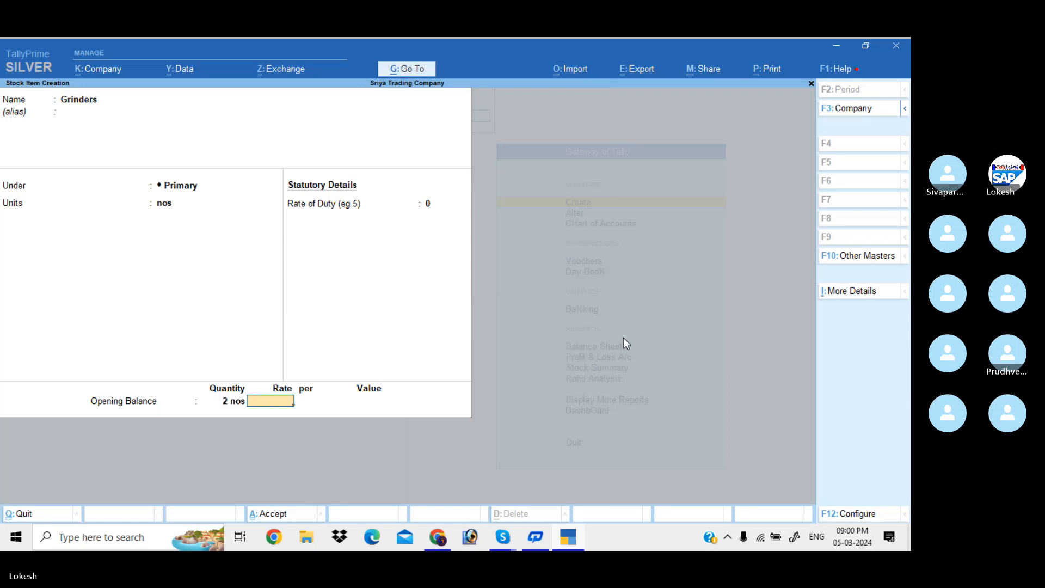
{"action": "type", "text": "2000"}
{"action": "key", "text": "Return"}
{"action": "key", "text": "Return"}
{"action": "key", "text": "Return"}
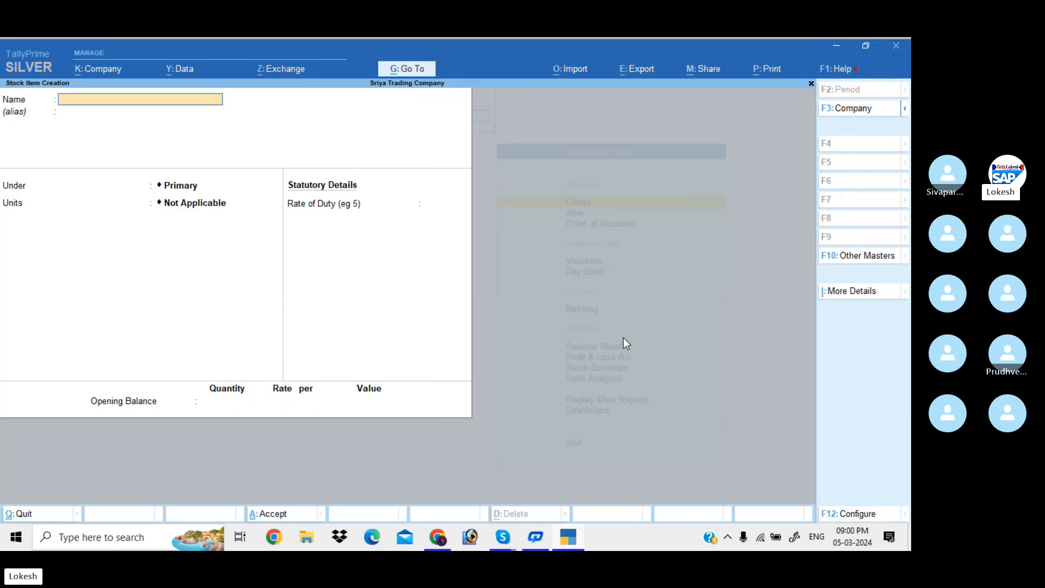
Name the next stock item Mixies, keep it under Primary and assign the unit nos.
{"action": "type", "text": "Mixies"}
{"action": "key", "text": "Return"}
{"action": "key", "text": "Return"}
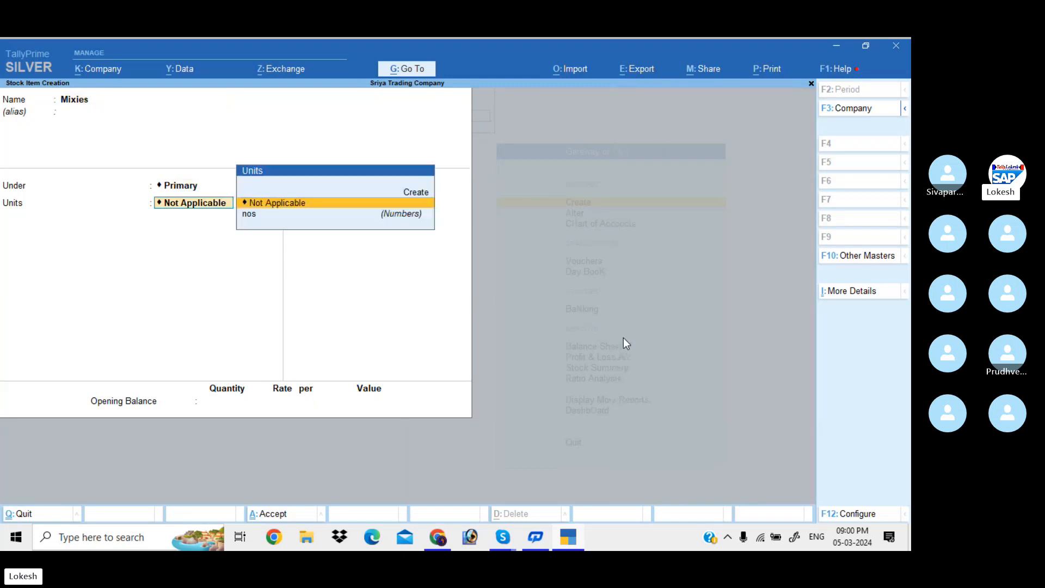
{"action": "key", "text": "Down"}
{"action": "key", "text": "Return"}
{"action": "key", "text": "Return"}
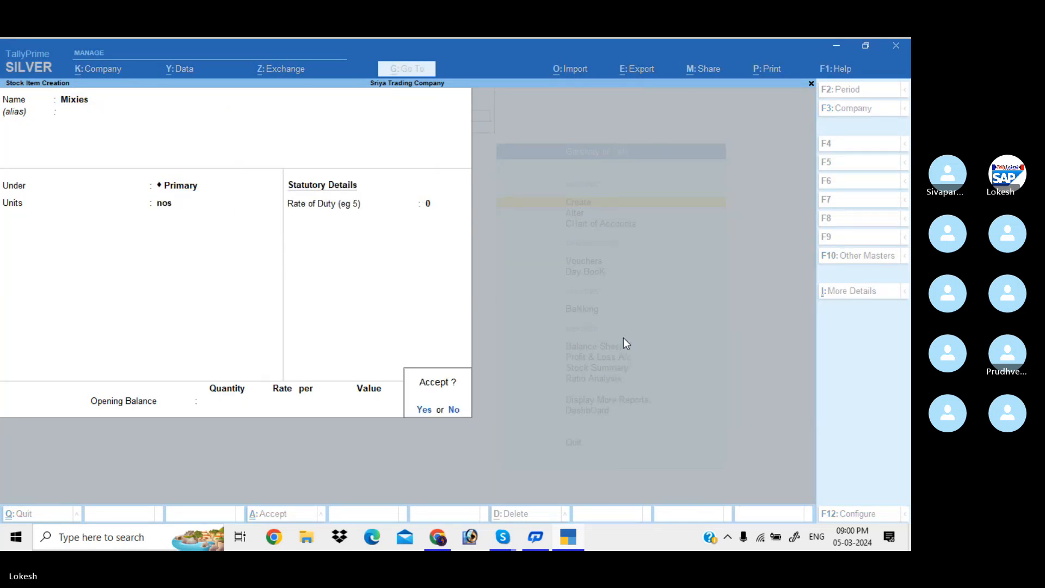
Set the opening balance of Mixies to 2 nos at a rate of 1,500 per nos and save the item.
{"action": "key", "text": "Escape"}
{"action": "type", "text": "2"}
{"action": "key", "text": "Return"}
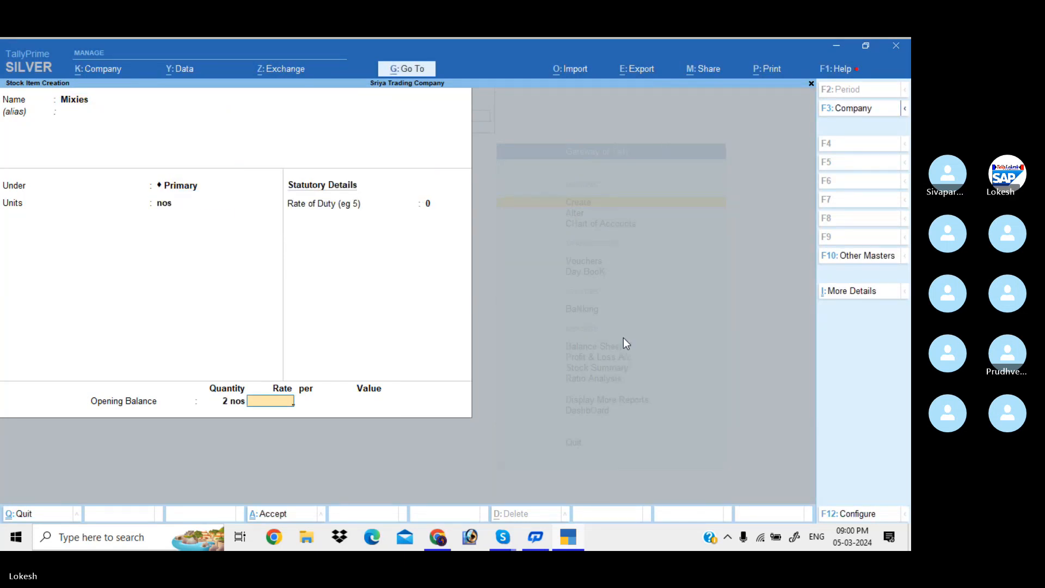
{"action": "type", "text": "1,500"}
{"action": "key", "text": "Return"}
{"action": "key", "text": "Return"}
{"action": "key", "text": "Return"}
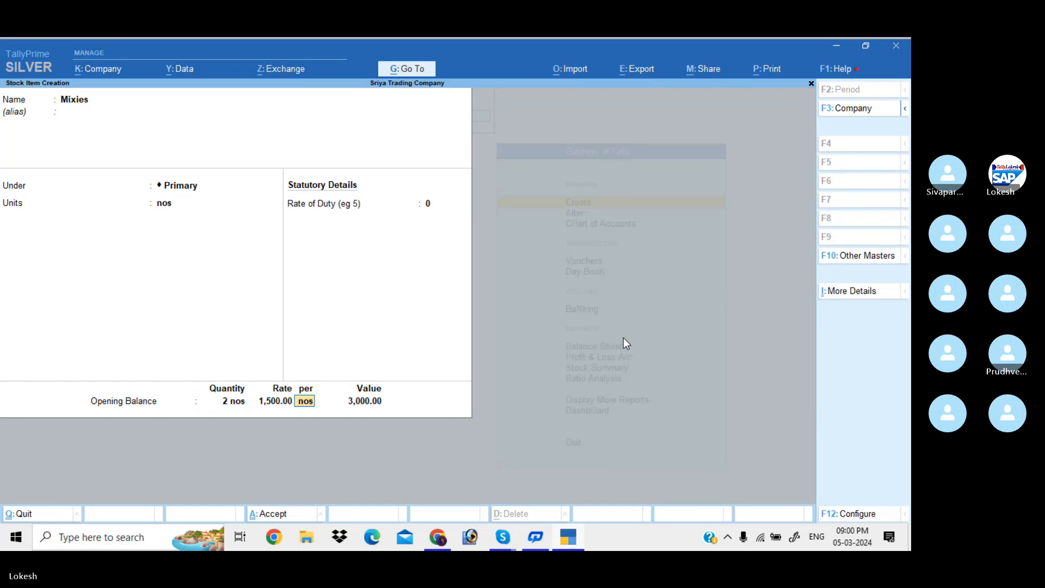
{"action": "key", "text": "Return"}
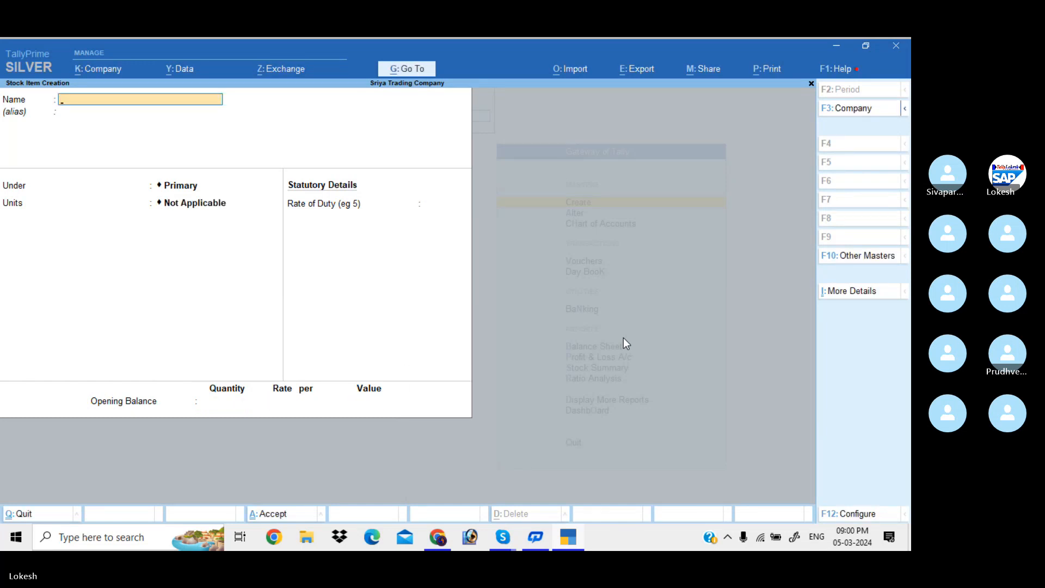
Name the next stock item Ceiling Fan, keep it under Primary and assign the unit nos.
{"action": "type", "text": "Ceiling Fan"}
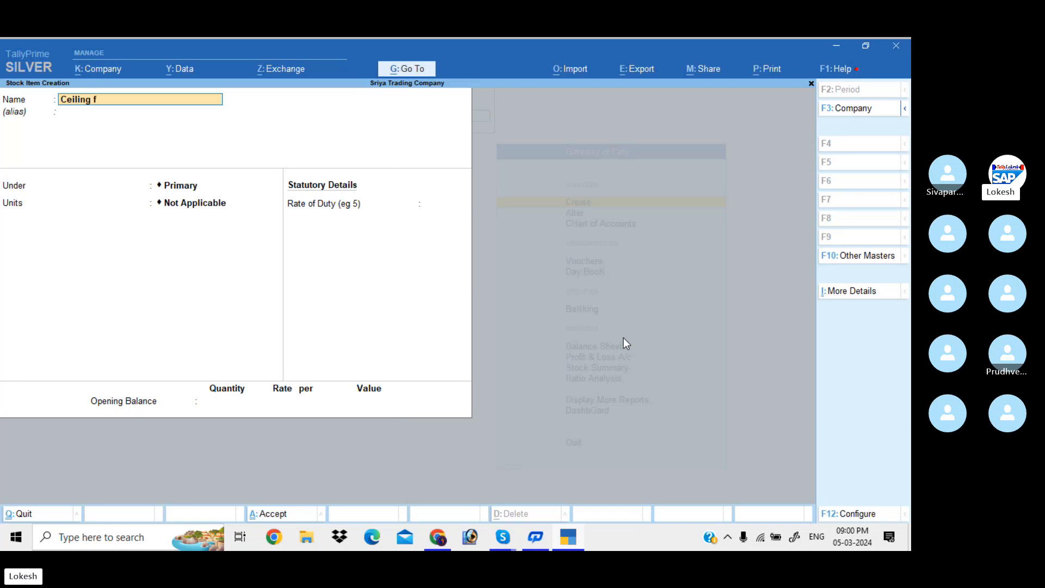
{"action": "key", "text": "Return"}
{"action": "key", "text": "Return"}
{"action": "key", "text": "Return"}
{"action": "key", "text": "Down"}
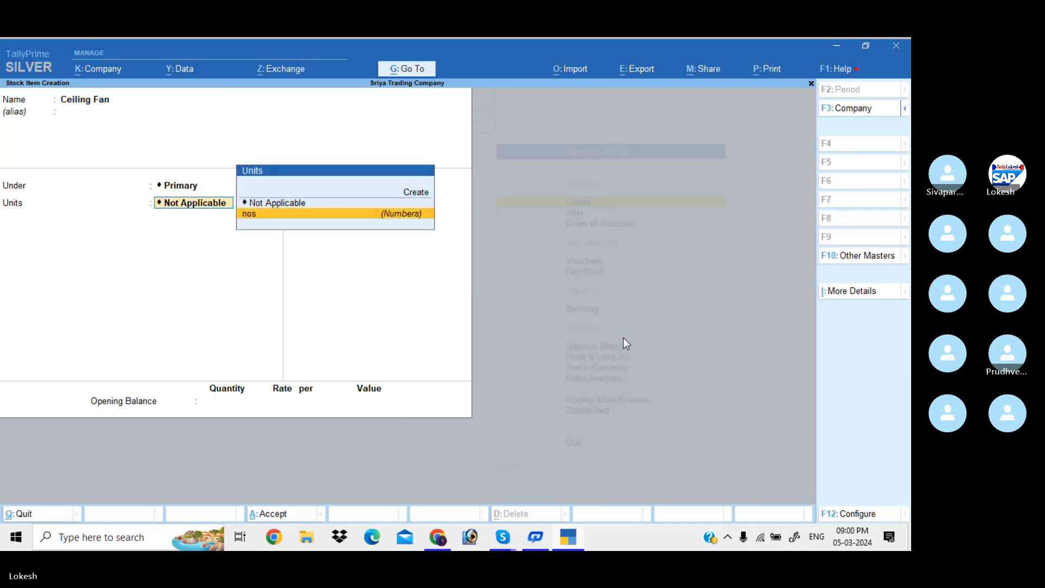
{"action": "key", "text": "Return"}
{"action": "key", "text": "Return"}
Set the opening balance of Ceiling Fan to 2 nos at a rate of 800 per nos and save the item.
{"action": "type", "text": "2"}
{"action": "key", "text": "Return"}
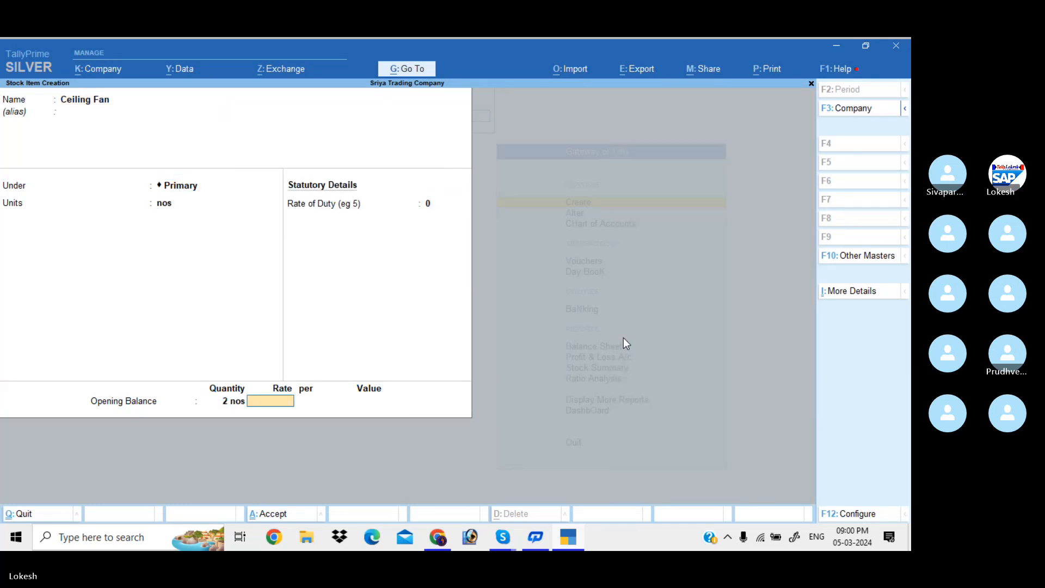
{"action": "type", "text": "800"}
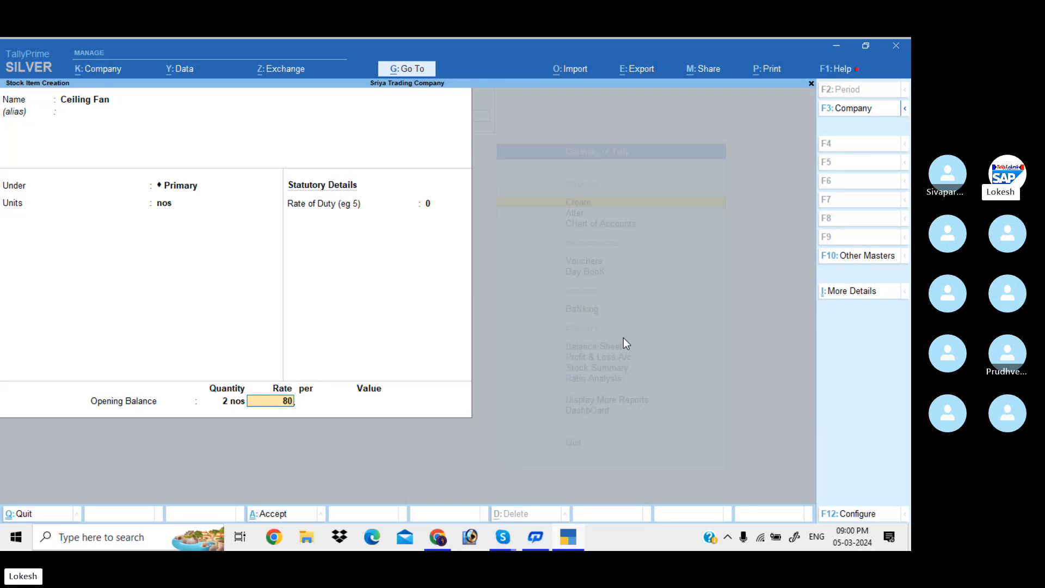
{"action": "key", "text": "Return"}
{"action": "key", "text": "Return"}
{"action": "key", "text": "Return"}
{"action": "key", "text": "Return"}
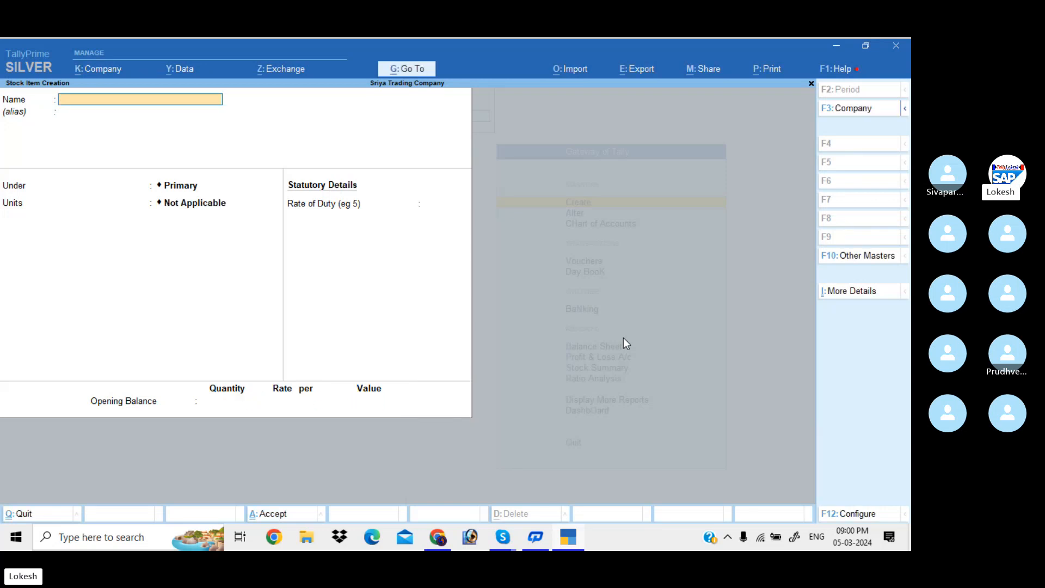
Switch to the Skype call, mute the participant whose microphone is on, and return to TallyPrime.
{"action": "left_click", "coordinate": [504, 537]}
{"action": "left_click", "coordinate": [489, 491]}
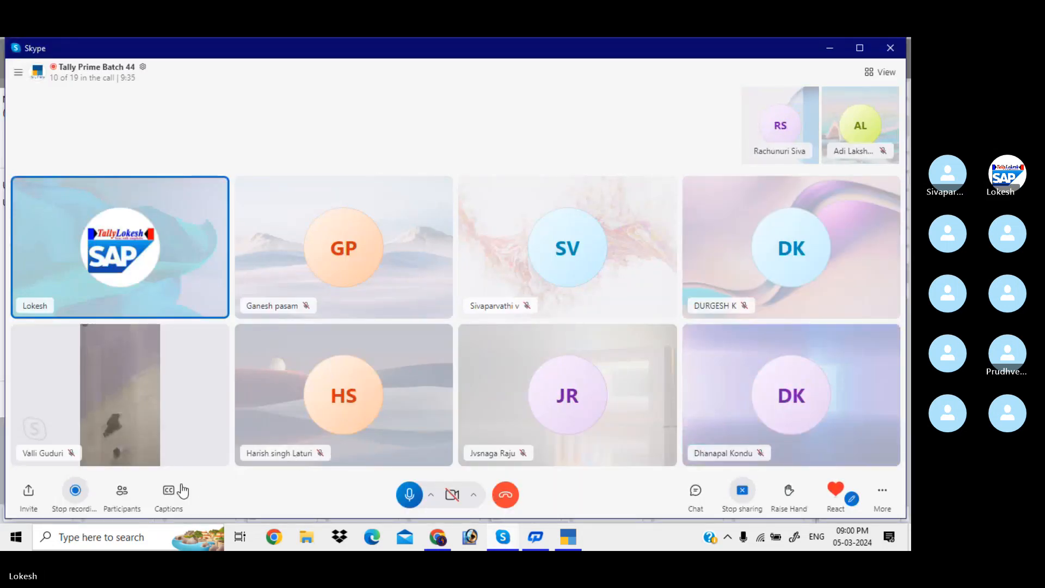
{"action": "left_click", "coordinate": [129, 494]}
{"action": "left_click", "coordinate": [551, 450]}
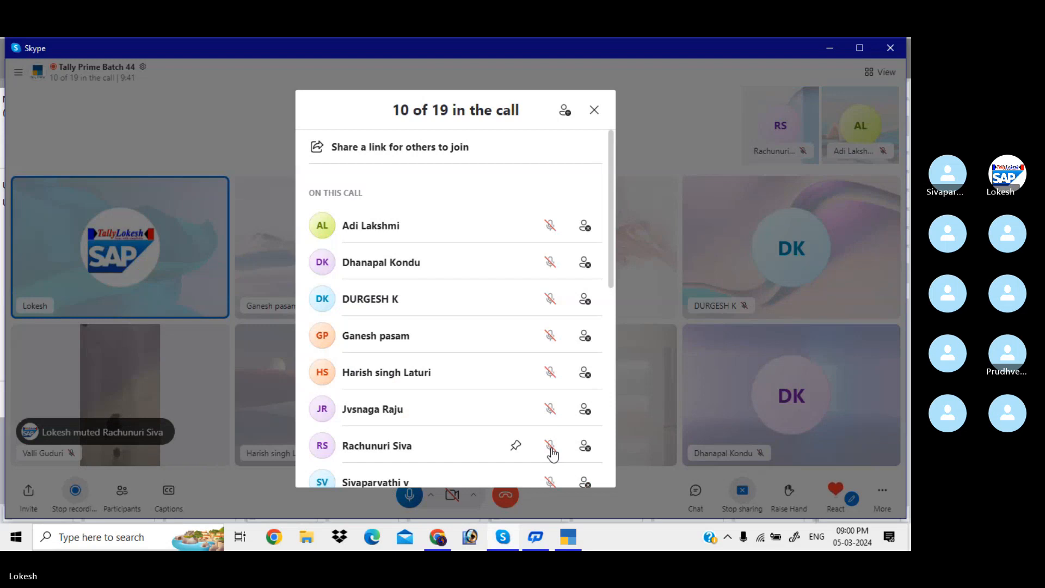
{"action": "left_click", "coordinate": [594, 113]}
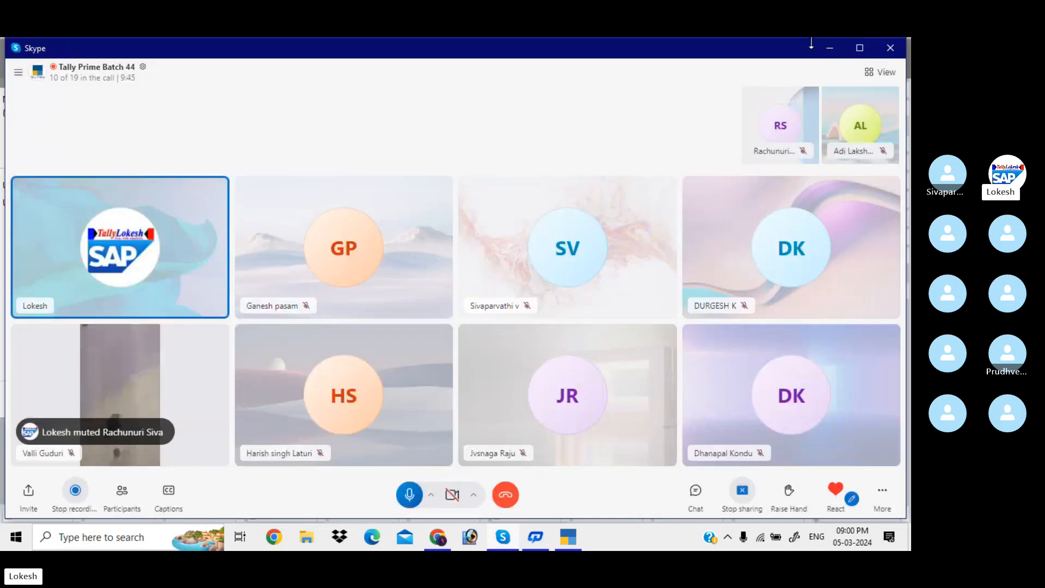
{"action": "left_click", "coordinate": [829, 52]}
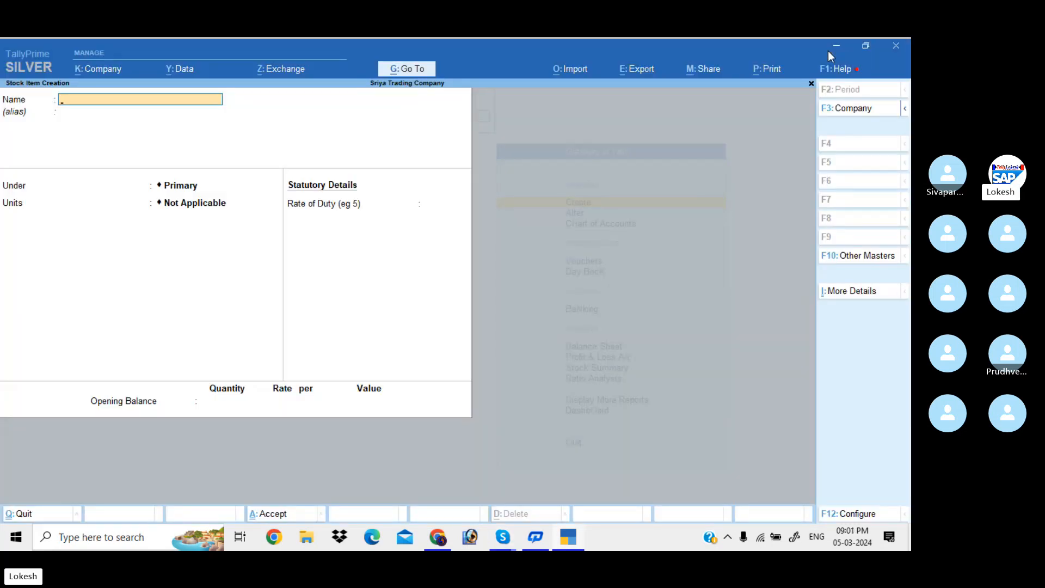
Name the next stock item Table Fan, keep it under Primary and assign the unit nos.
{"action": "type", "text": "Table Fan"}
{"action": "key", "text": "Return"}
{"action": "key", "text": "Return"}
{"action": "key", "text": "Return"}
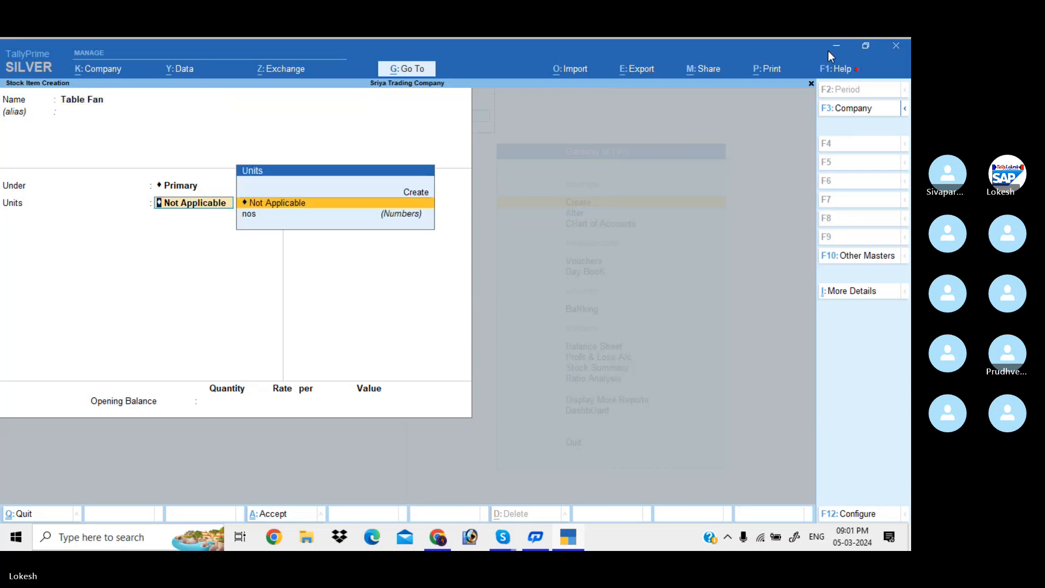
{"action": "key", "text": "Down"}
{"action": "key", "text": "Return"}
{"action": "key", "text": "Return"}
Set the opening balance of Table Fan to 2 nos at a rate of 1,000 per nos, save the item and leave stock item creation.
{"action": "type", "text": "2"}
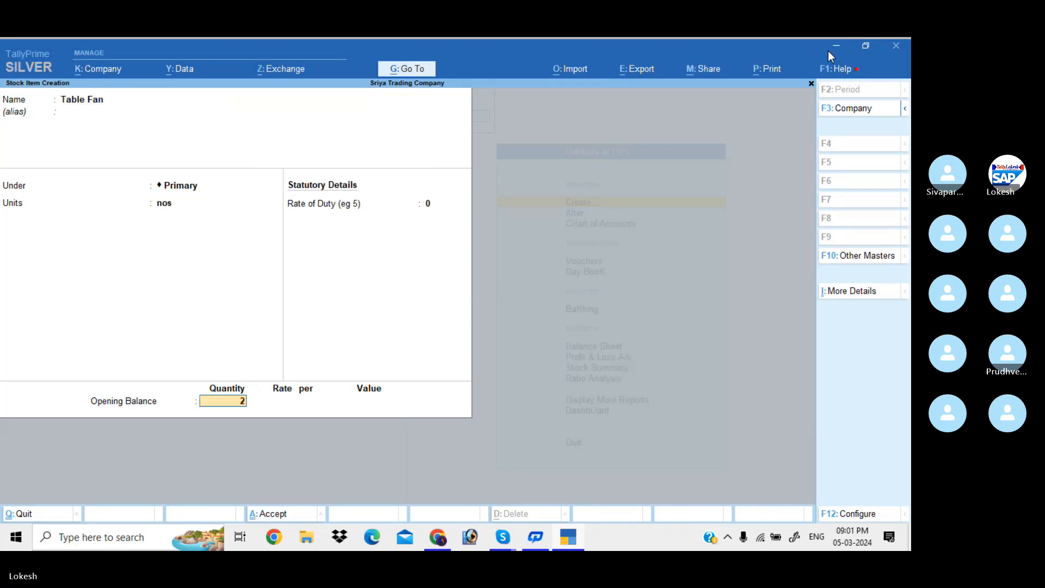
{"action": "key", "text": "Return"}
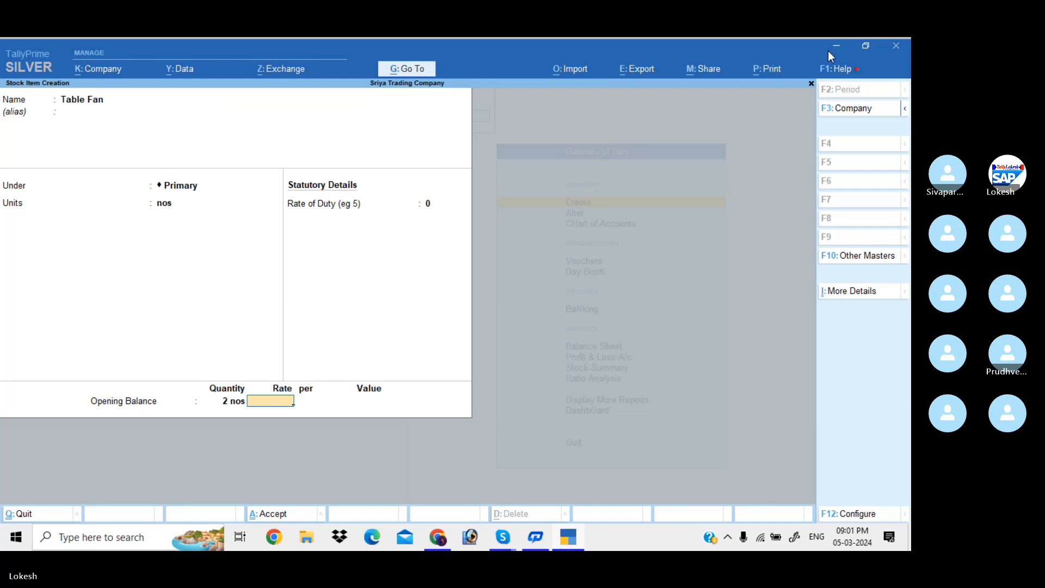
{"action": "type", "text": "1000"}
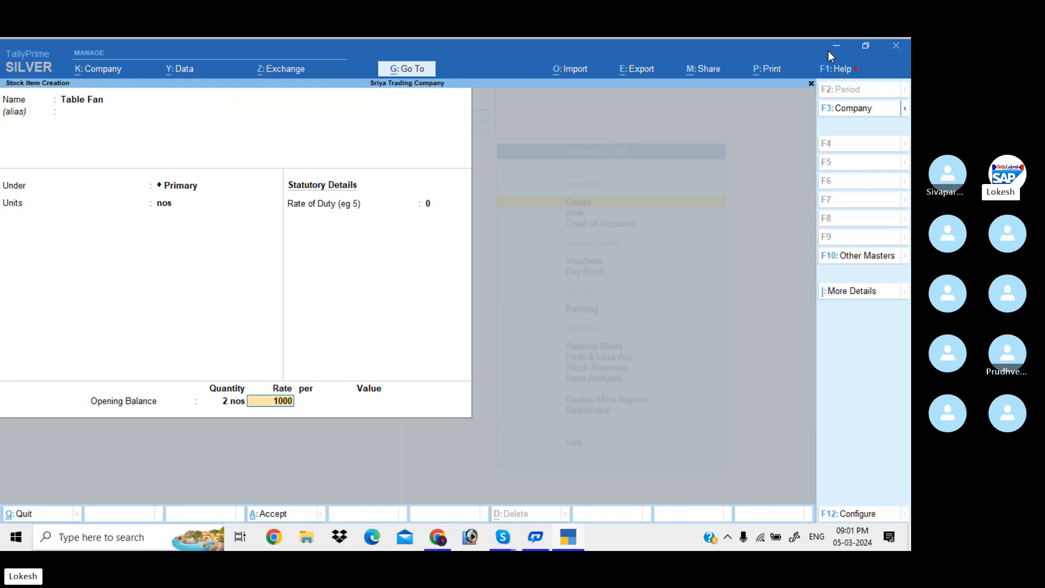
{"action": "key", "text": "Return"}
{"action": "key", "text": "Return"}
{"action": "key", "text": "Return"}
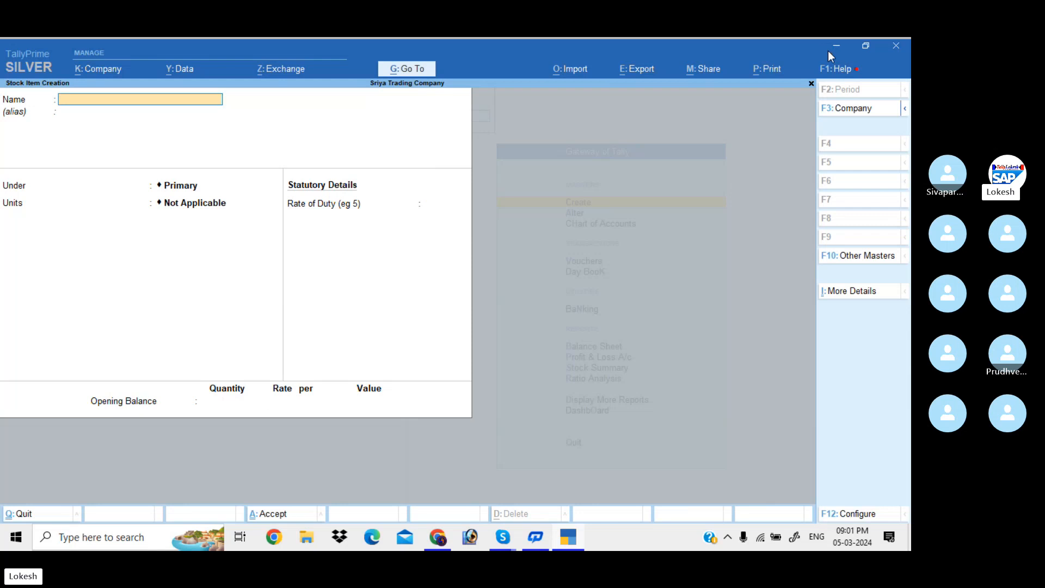
{"action": "key", "text": "Escape"}
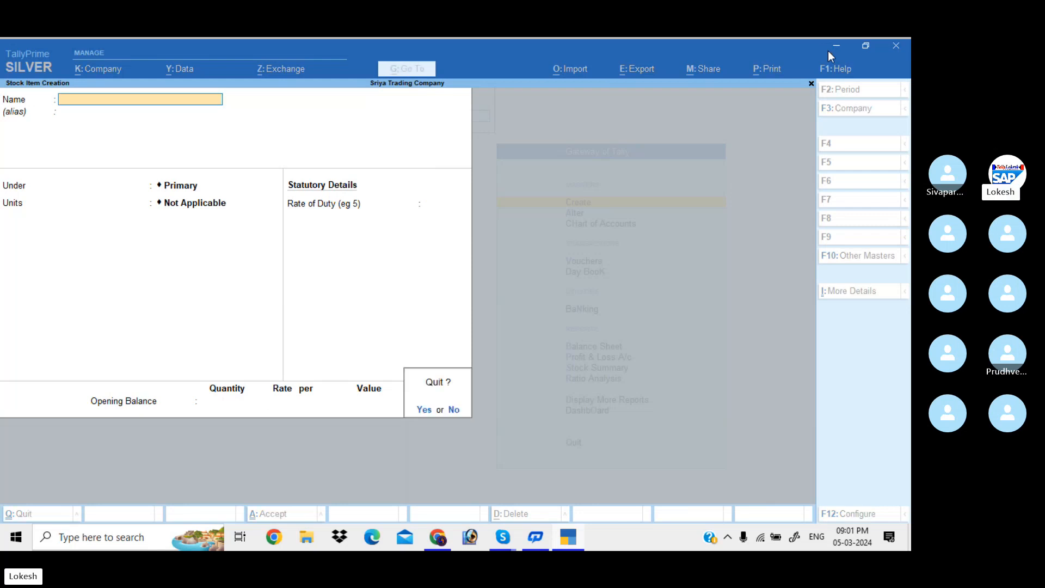
{"action": "key", "text": "Return"}
{"action": "key", "text": "Escape"}
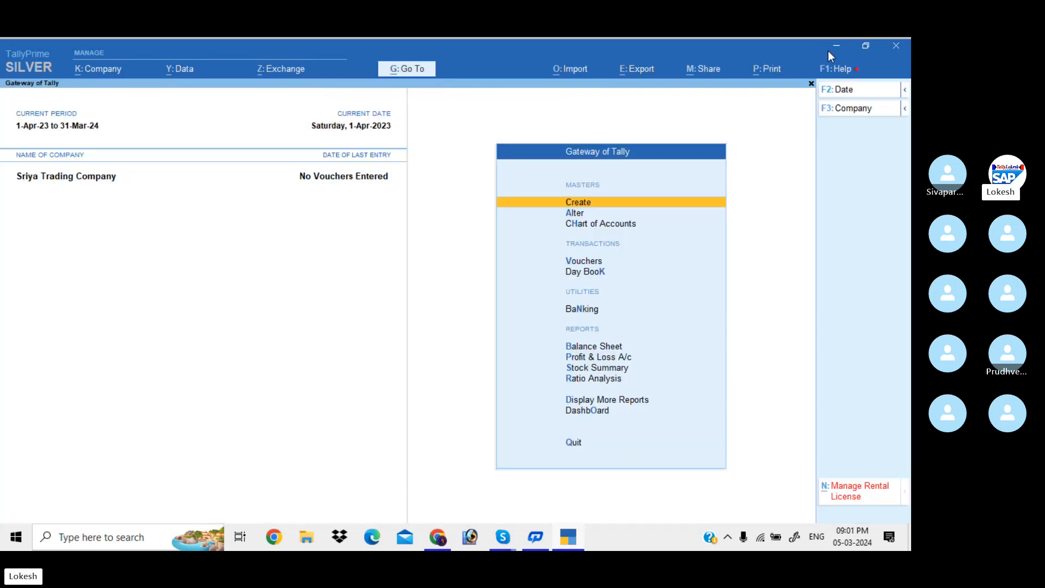
Alter the Cash ledger to have an opening balance of 80,000, save it and return to the Gateway of Tally.
{"action": "key", "text": "Down"}
{"action": "key", "text": "Return"}
{"action": "key", "text": "Return"}
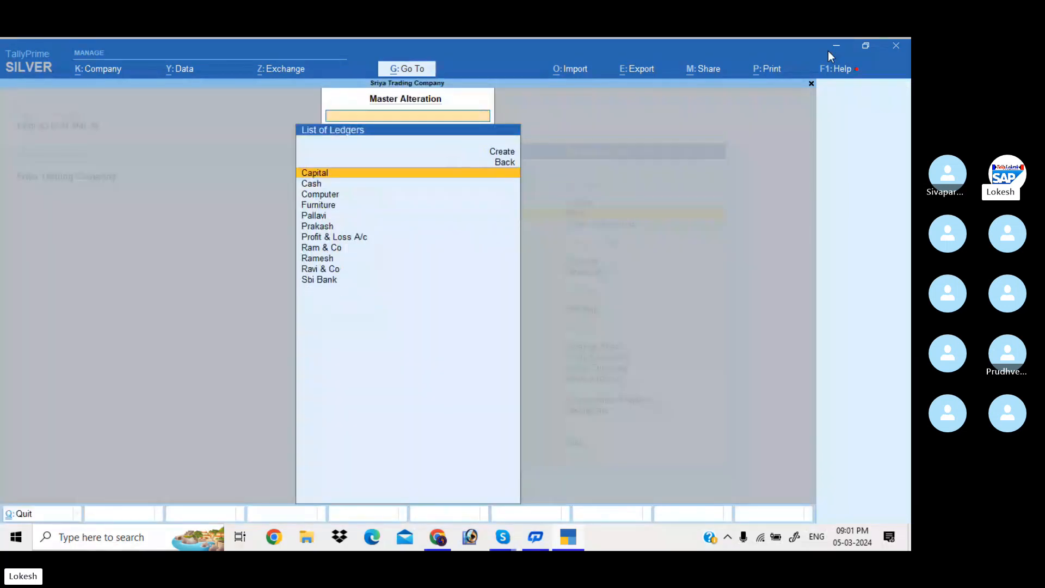
{"action": "key", "text": "Down"}
{"action": "key", "text": "Return"}
{"action": "key", "text": "Return"}
{"action": "key", "text": "Return"}
{"action": "key", "text": "Return"}
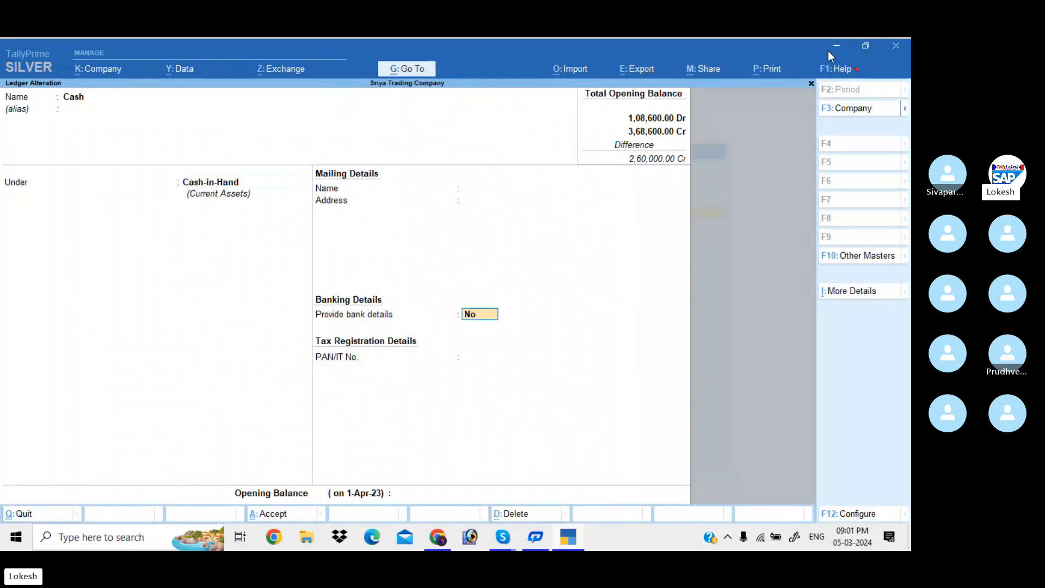
{"action": "key", "text": "Return"}
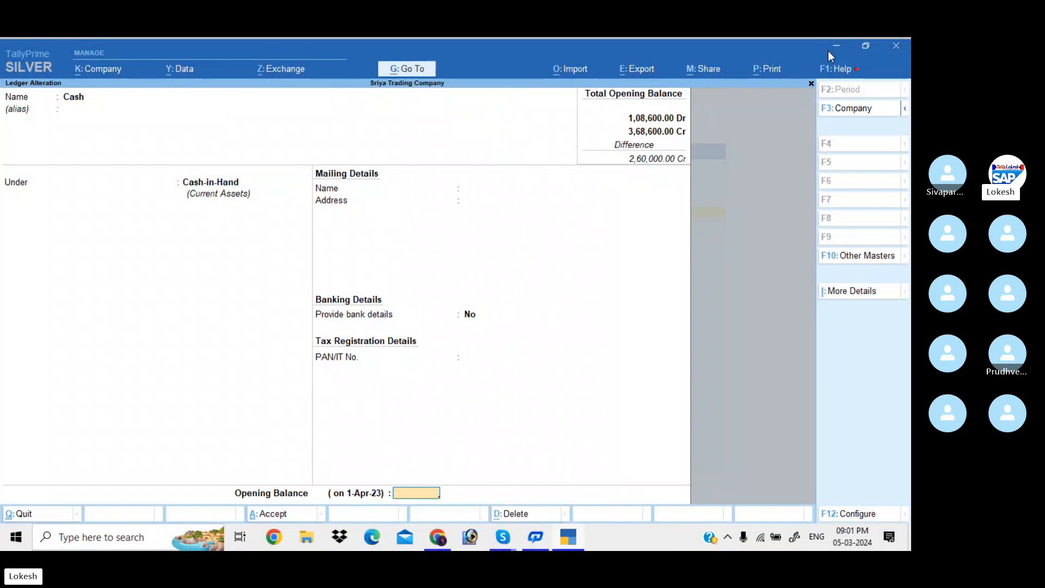
{"action": "type", "text": "800000"}
{"action": "key", "text": "Return"}
{"action": "type", "text": "80000"}
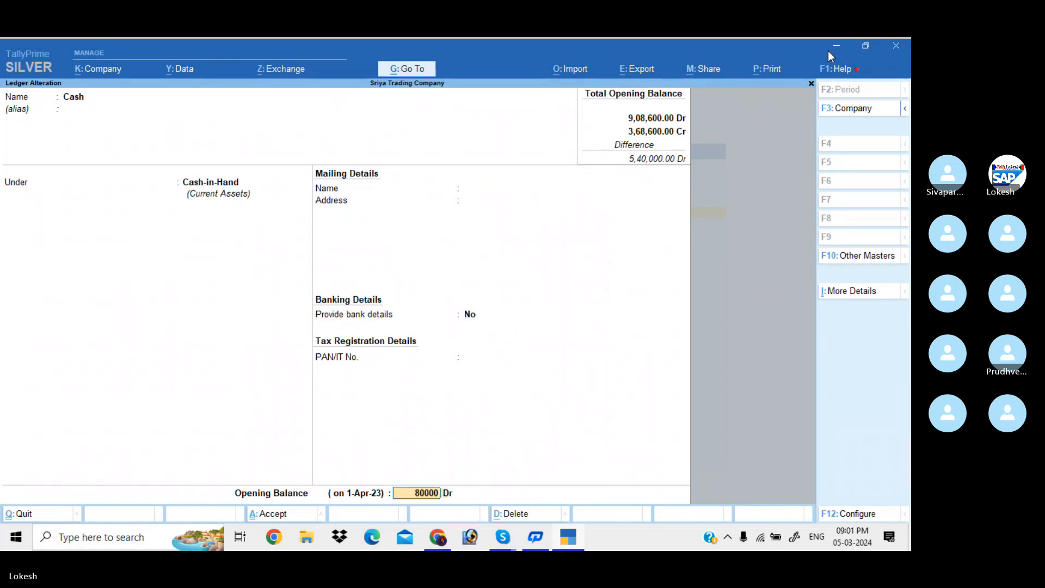
{"action": "key", "text": "Return"}
{"action": "key", "text": "Return"}
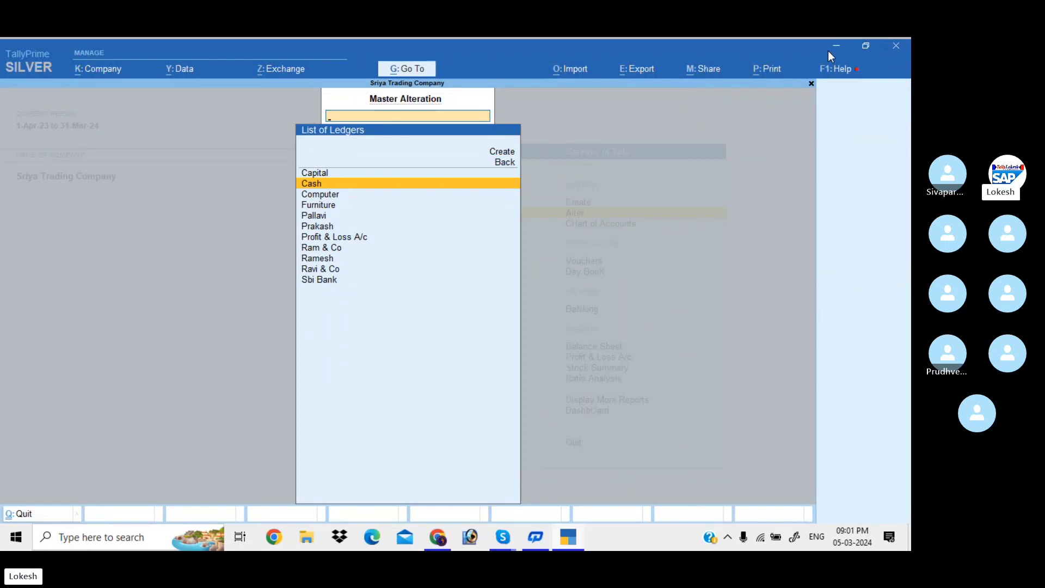
{"action": "key", "text": "Escape"}
{"action": "key", "text": "Escape"}
Open the Balance Sheet and expand it to the detailed view.
{"action": "key", "text": "Down"}
{"action": "key", "text": "Down"}
{"action": "key", "text": "Down"}
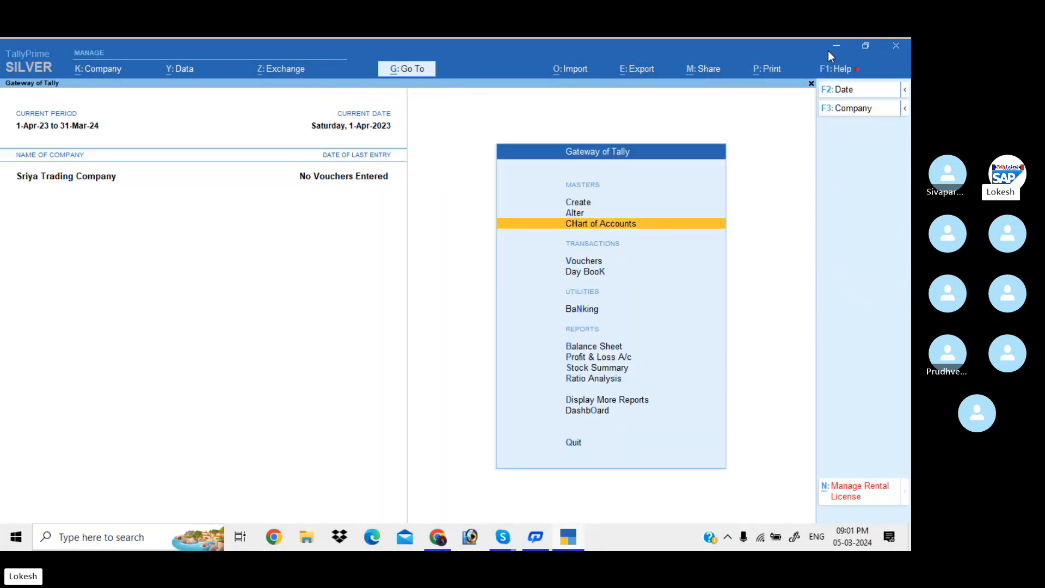
{"action": "key", "text": "Down"}
{"action": "key", "text": "Down"}
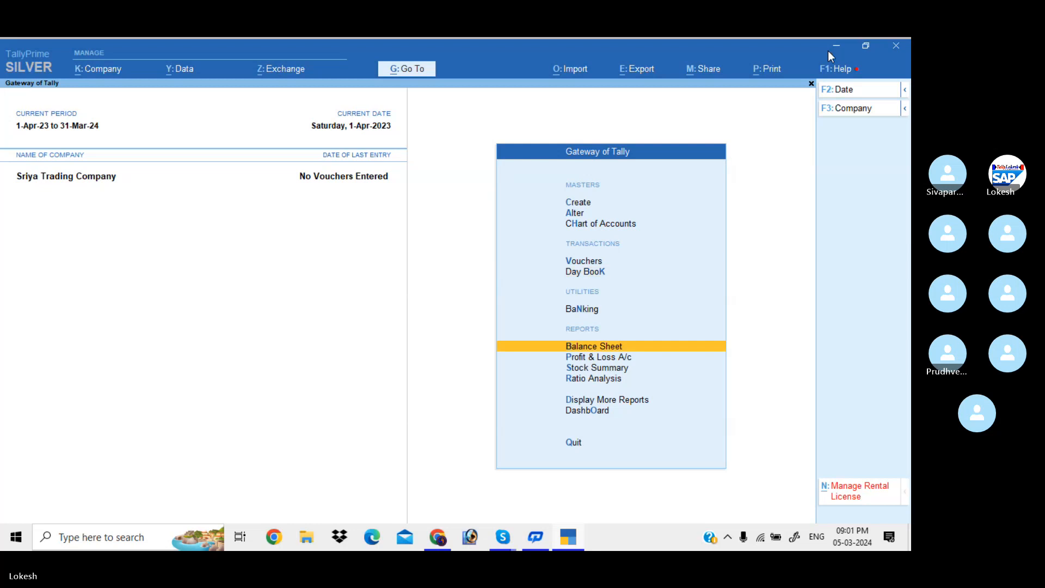
{"action": "key", "text": "Return"}
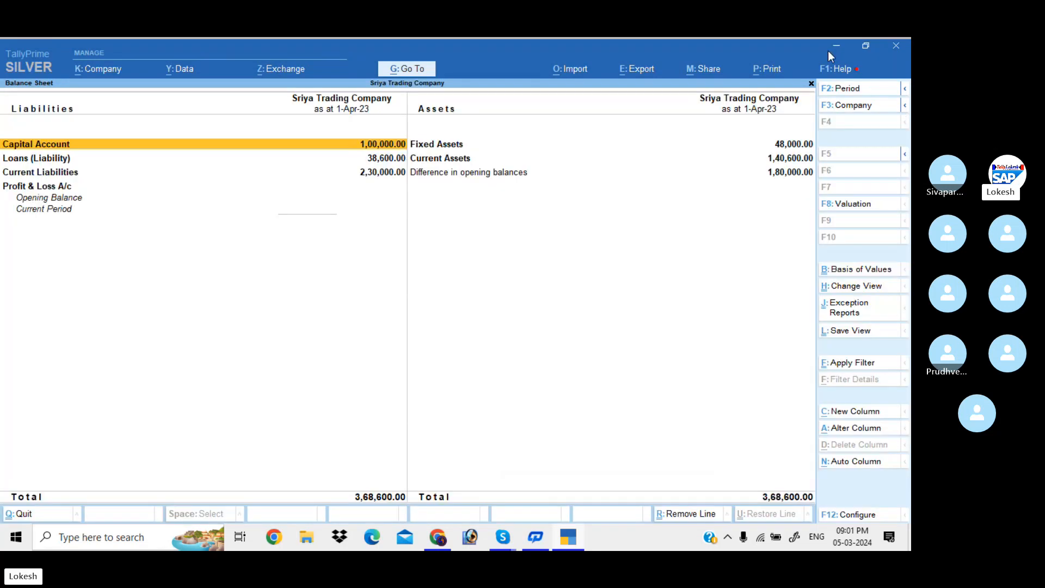
{"action": "key", "text": "alt+F5"}
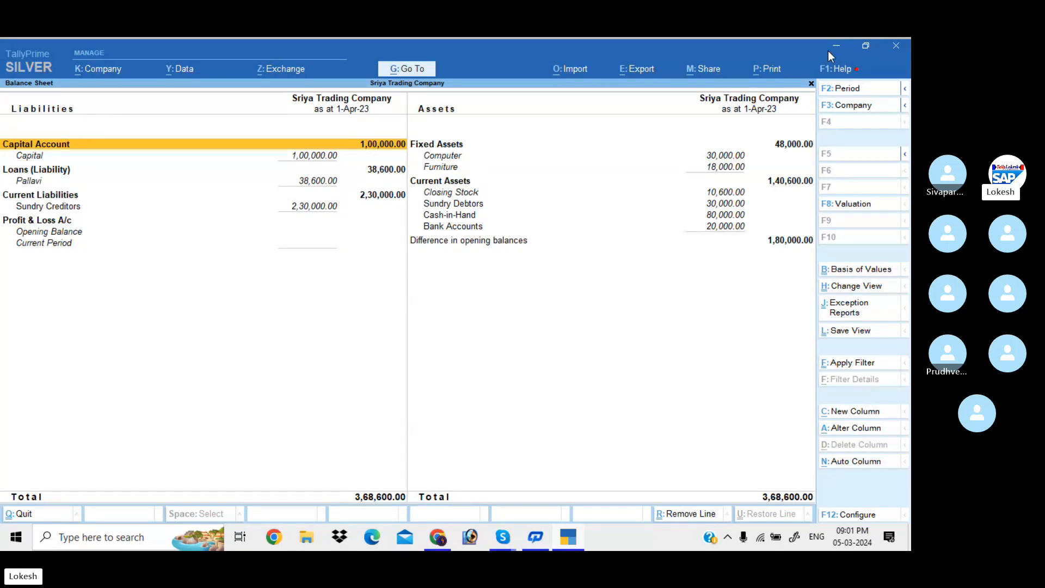
Examine the fixed asset, capital, loan and sundry creditor amounts for the cause of the difference in opening balances.
{"action": "key", "text": "Right"}
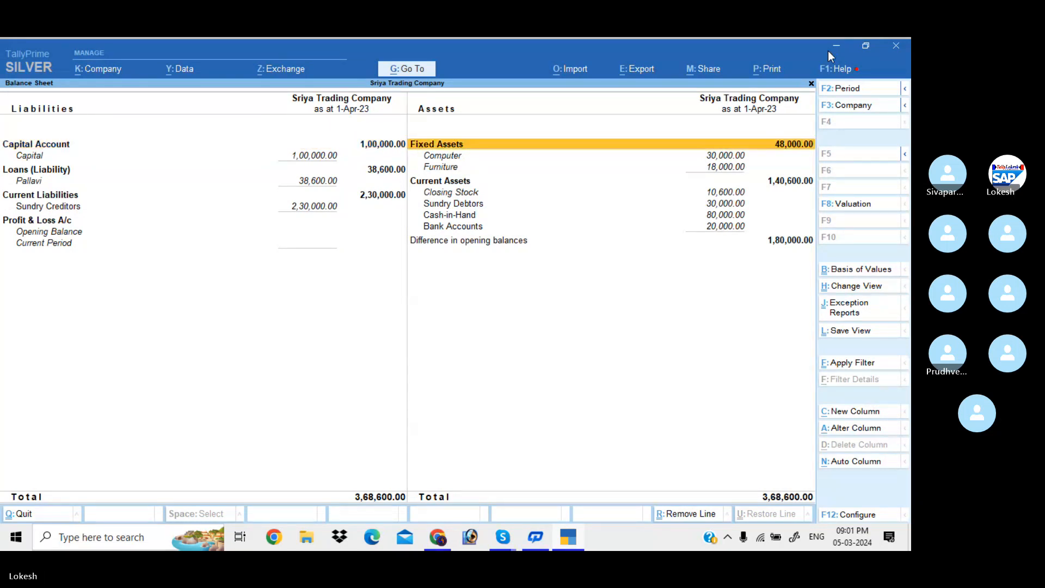
{"action": "key", "text": "Down"}
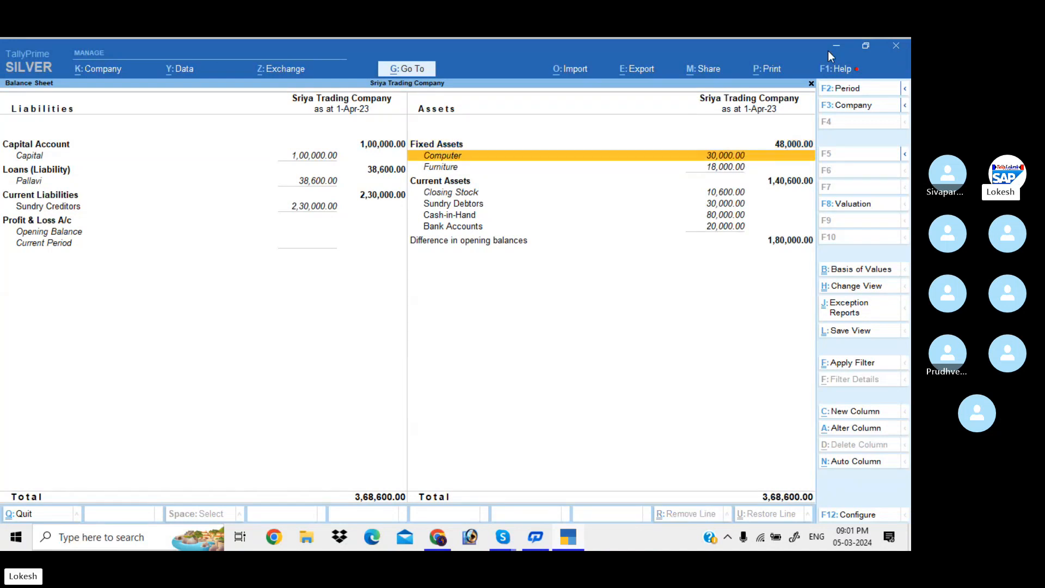
{"action": "key", "text": "Down"}
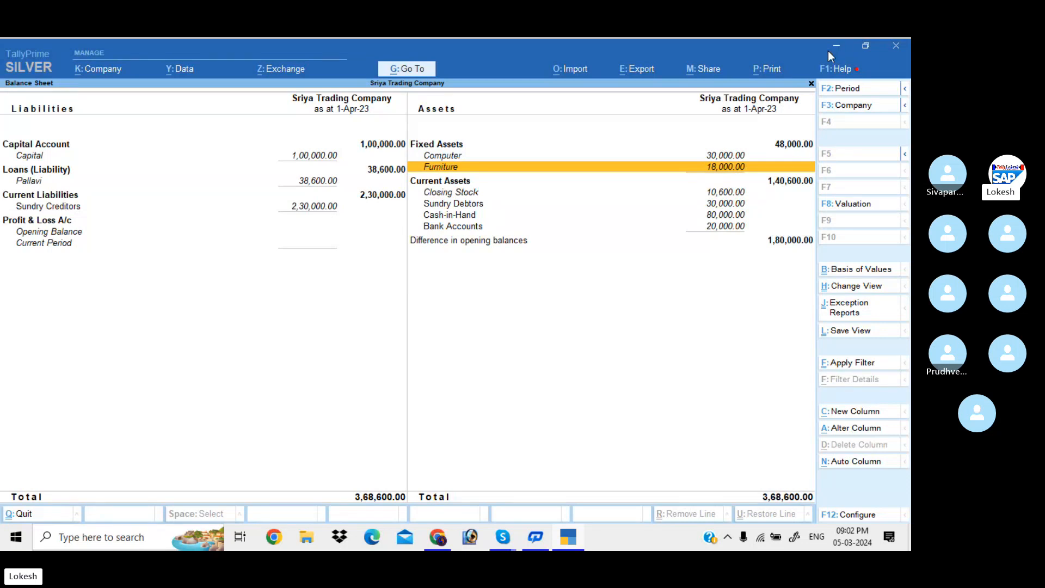
{"action": "key", "text": "Left"}
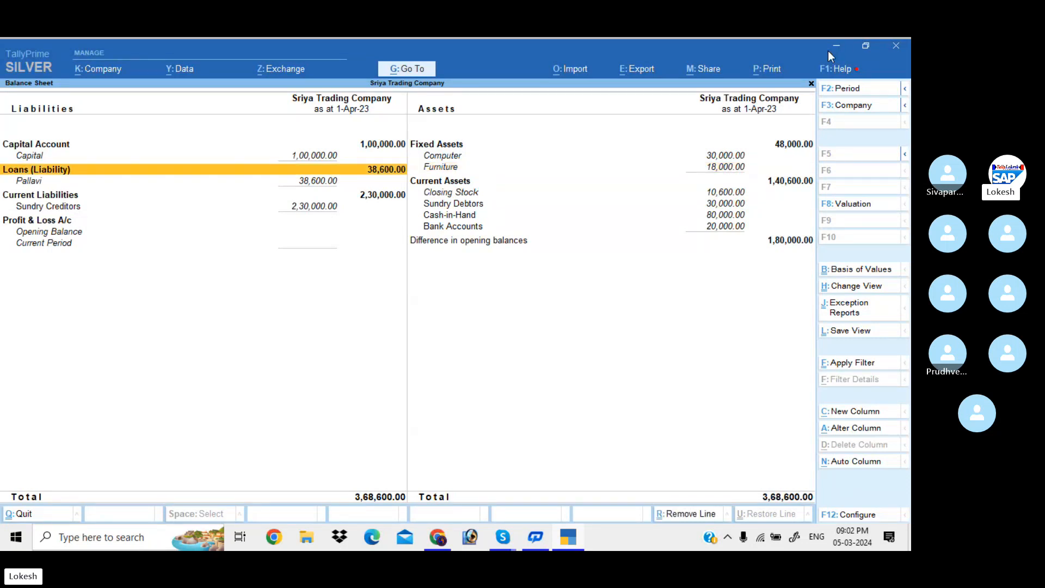
{"action": "key", "text": "Up"}
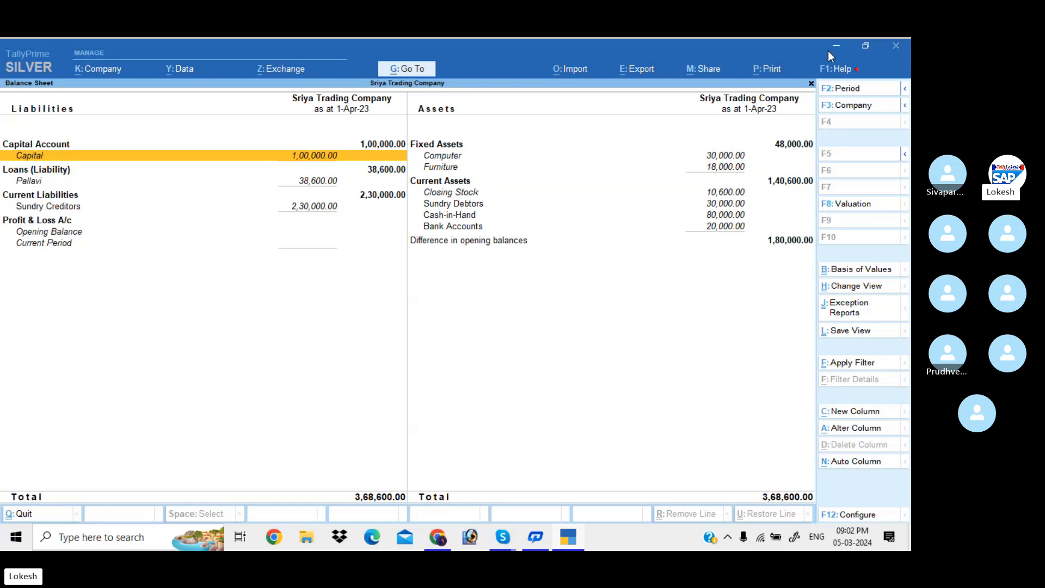
{"action": "key", "text": "Down"}
{"action": "key", "text": "Down"}
{"action": "key", "text": "Down"}
{"action": "key", "text": "Down"}
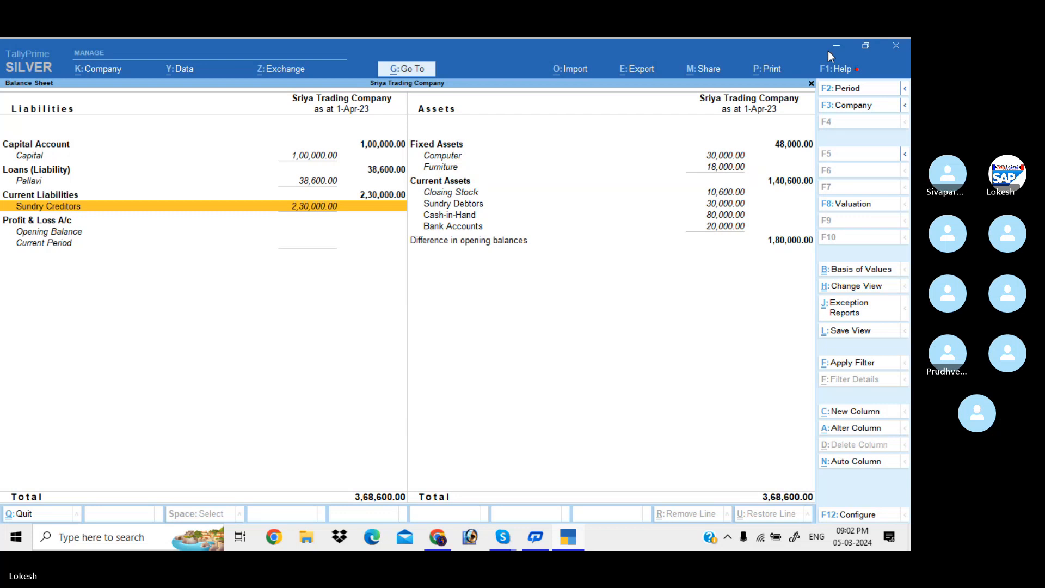
Alter the sundry creditor ledger holding the 2,00,000 credit opening balance, set that balance to 20,000 Cr and save the ledger.
{"action": "key", "text": "Escape"}
{"action": "key", "text": "Return"}
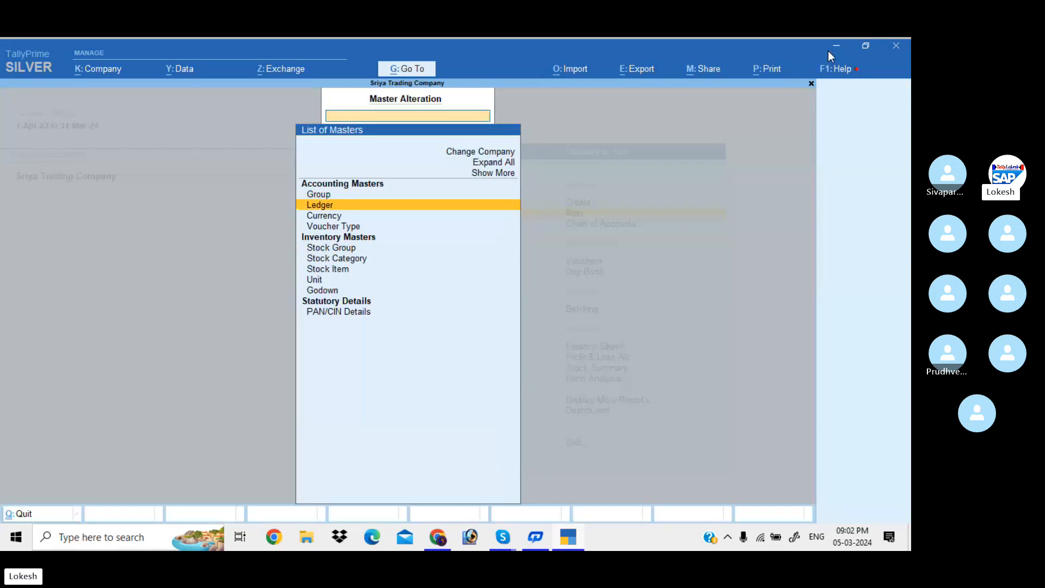
{"action": "key", "text": "Return"}
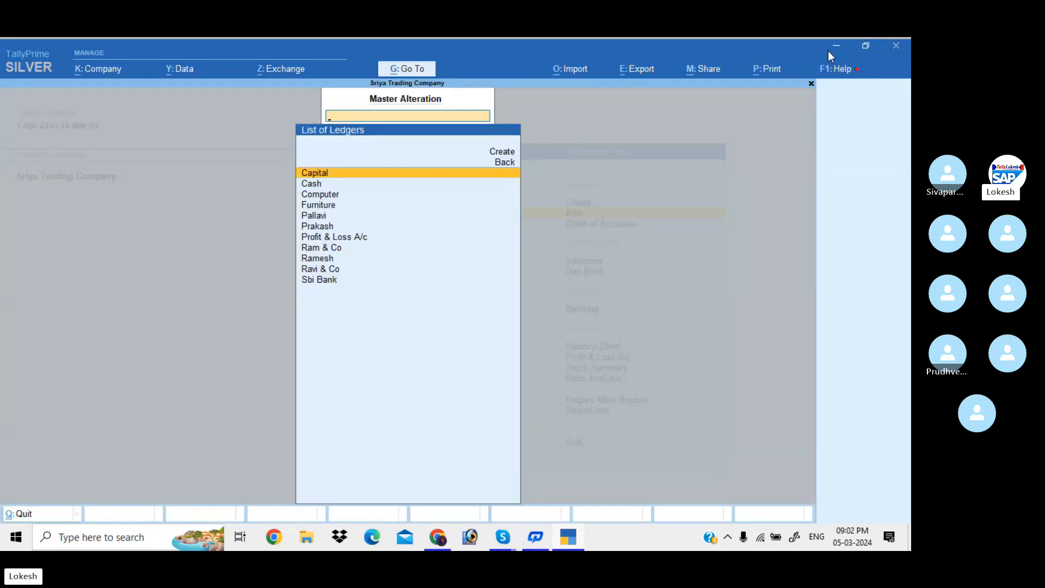
{"action": "type", "text": "Ra"}
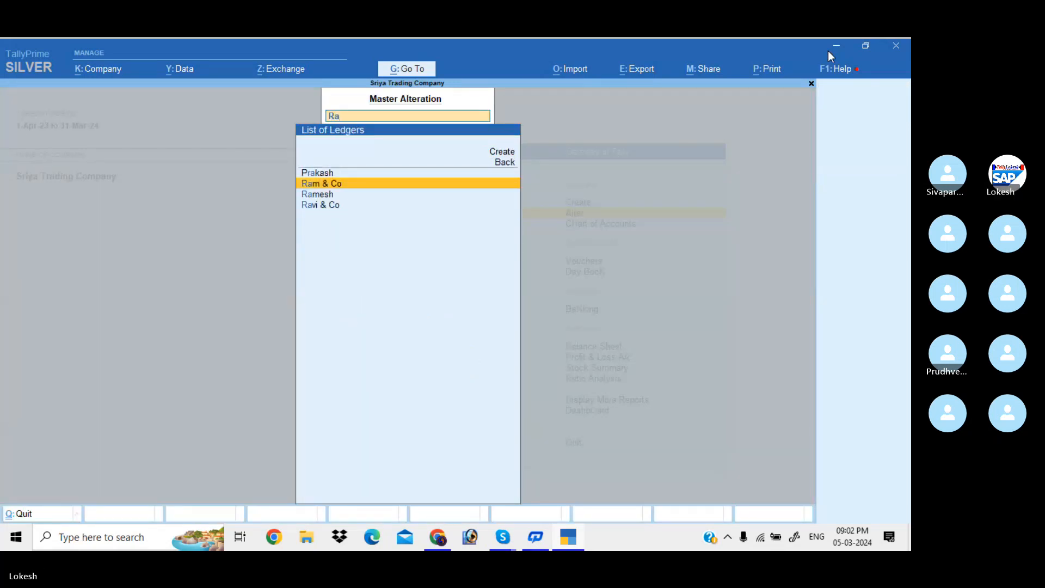
{"action": "key", "text": "Down"}
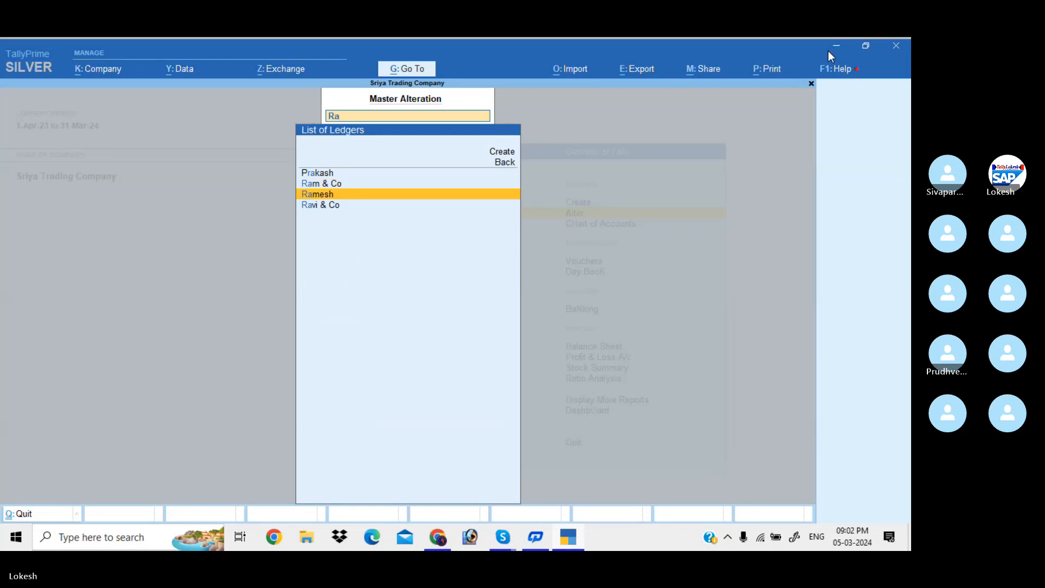
{"action": "key", "text": "Return"}
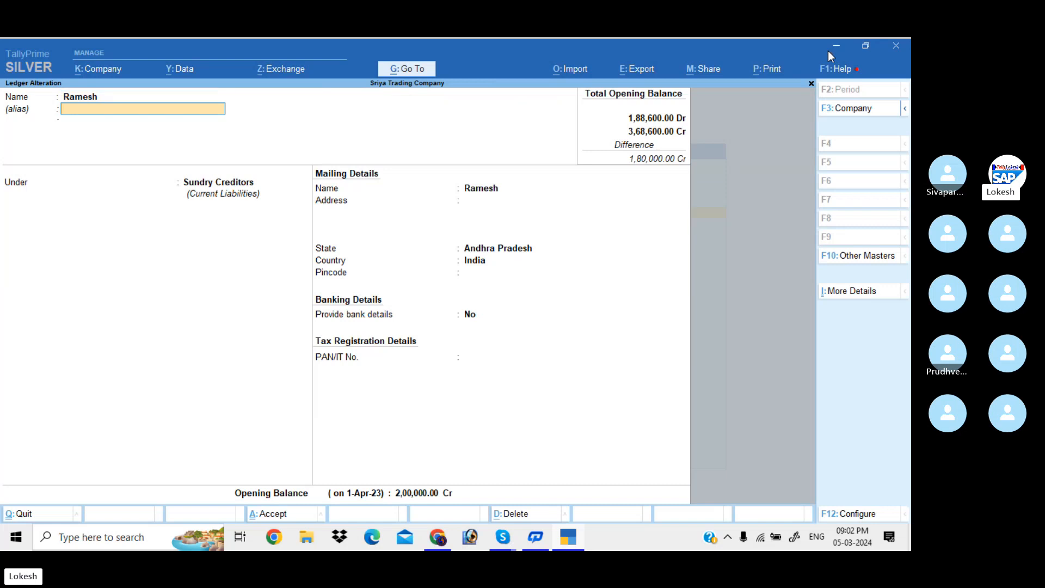
{"action": "key", "text": "Return"}
{"action": "key", "text": "Return"}
{"action": "key", "text": "Return"}
{"action": "key", "text": "Return"}
{"action": "key", "text": "Return"}
{"action": "key", "text": "Return"}
{"action": "key", "text": "Return"}
{"action": "key", "text": "Return"}
{"action": "key", "text": "Return"}
{"action": "key", "text": "Return"}
{"action": "type", "text": "20000"}
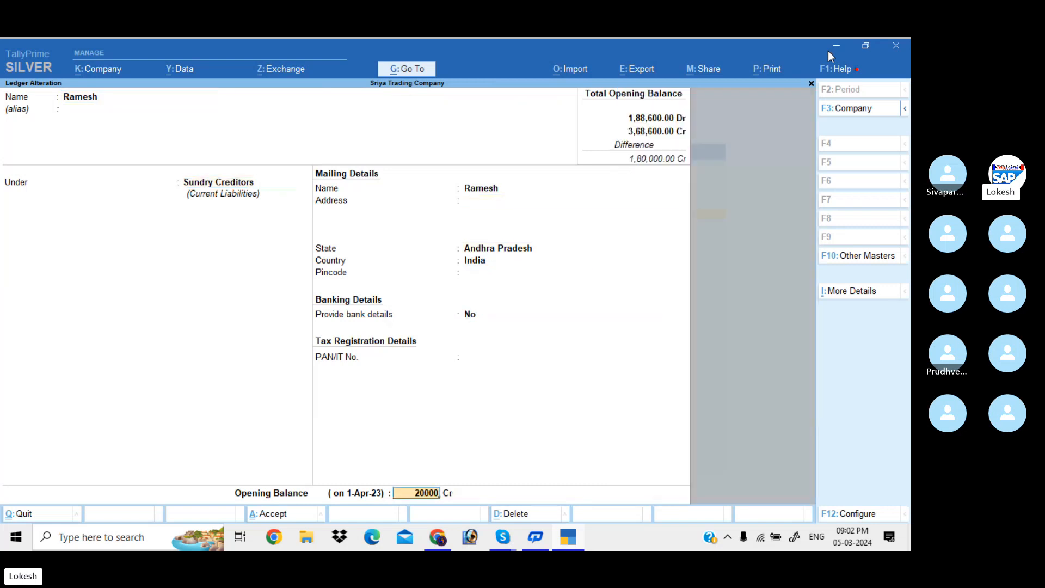
{"action": "key", "text": "Return"}
{"action": "key", "text": "Return"}
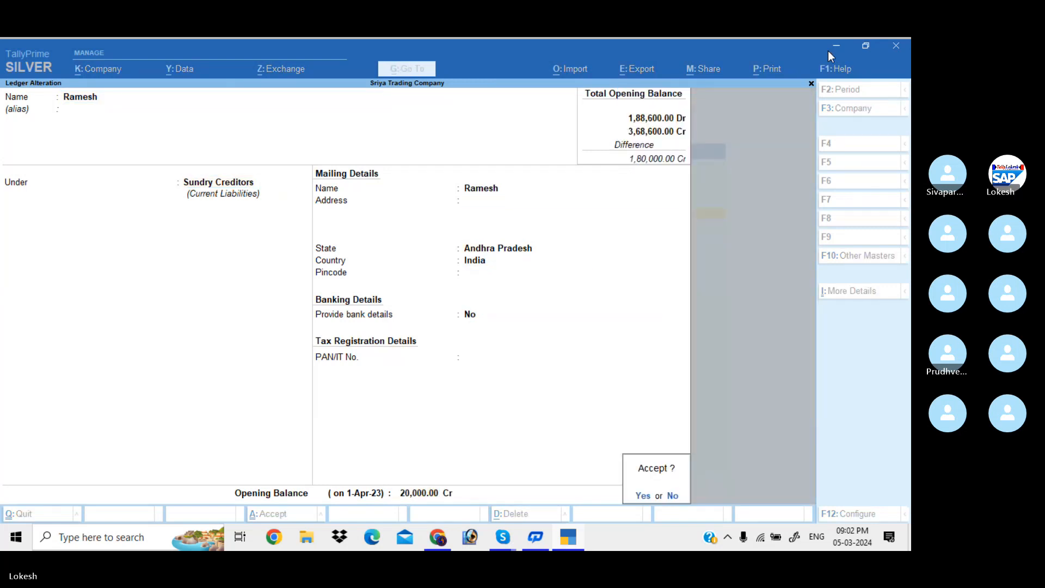
{"action": "key", "text": "Return"}
{"action": "key", "text": "Escape"}
{"action": "key", "text": "Escape"}
Check the Balance Sheet again for any difference in opening balances and compare the totals of both sides.
{"action": "key", "text": "Down"}
{"action": "key", "text": "Down"}
{"action": "key", "text": "Down"}
{"action": "key", "text": "Down"}
{"action": "key", "text": "Down"}
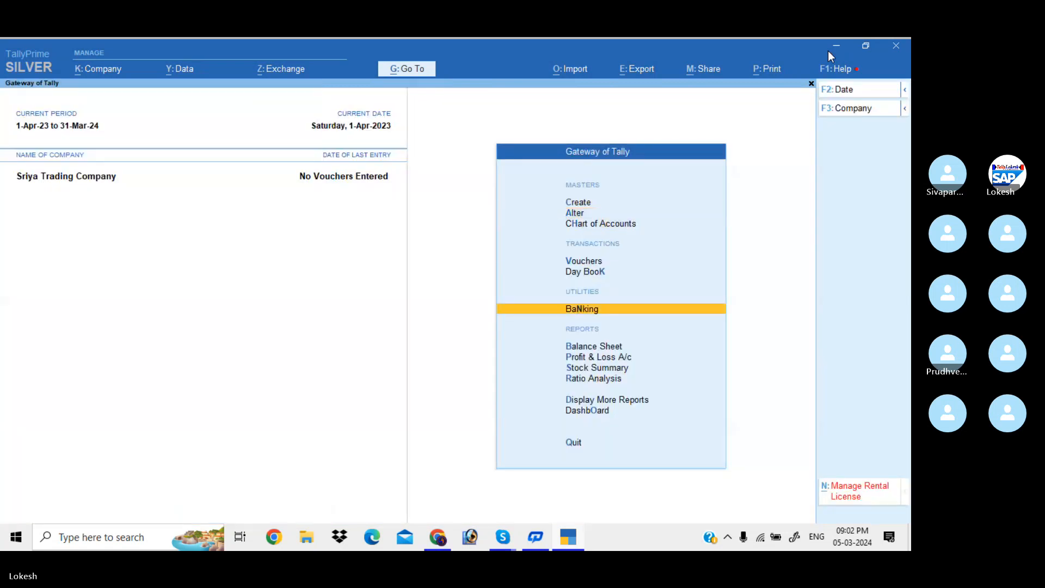
{"action": "key", "text": "Return"}
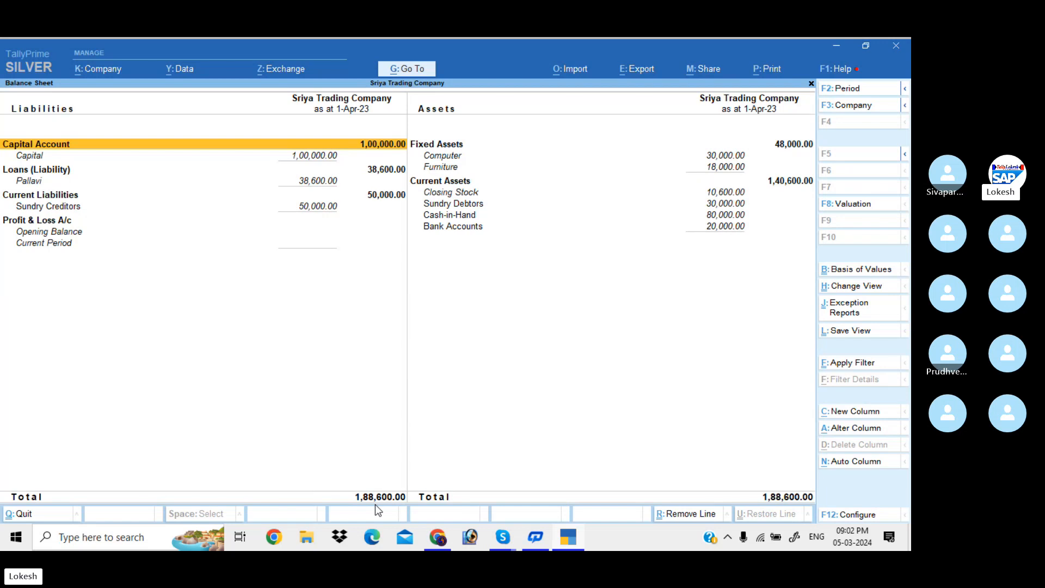
{"action": "key", "text": "Escape"}
Start a new Purchase voucher.
{"action": "key", "text": "Up"}
{"action": "key", "text": "Up"}
{"action": "key", "text": "Up"}
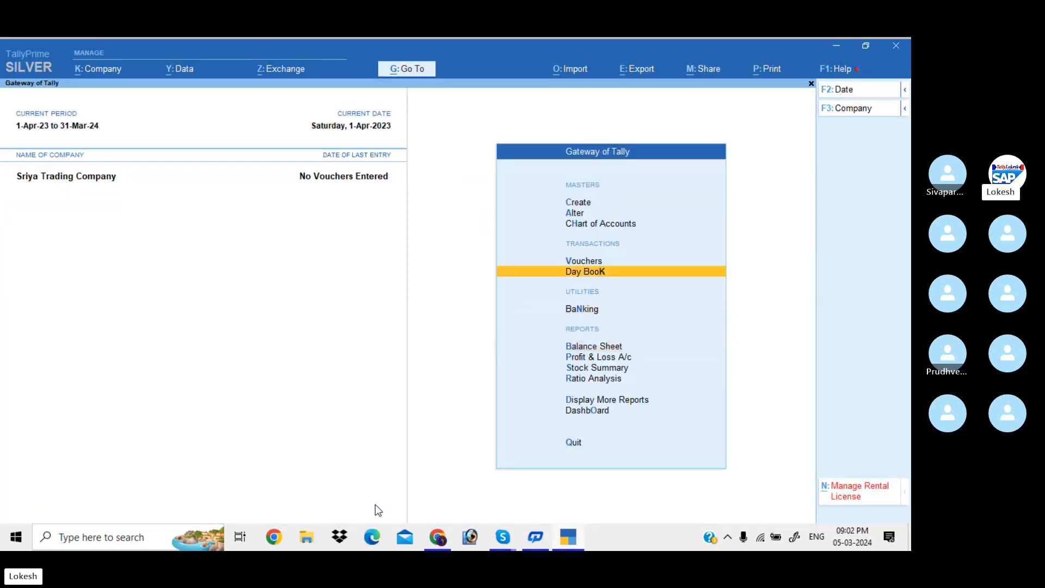
{"action": "key", "text": "Return"}
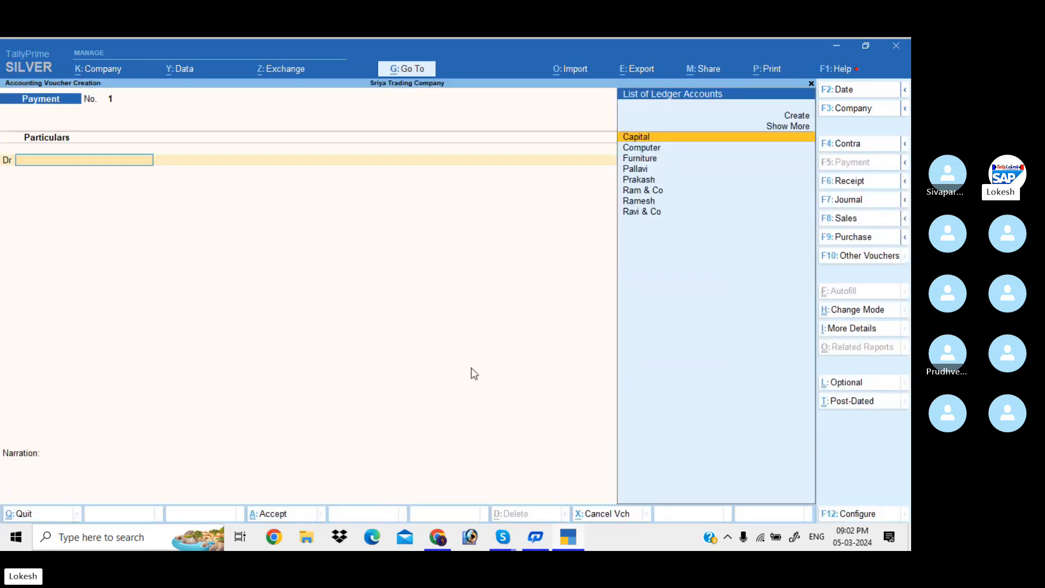
{"action": "left_click", "coordinate": [853, 185]}
{"action": "left_click", "coordinate": [865, 240]}
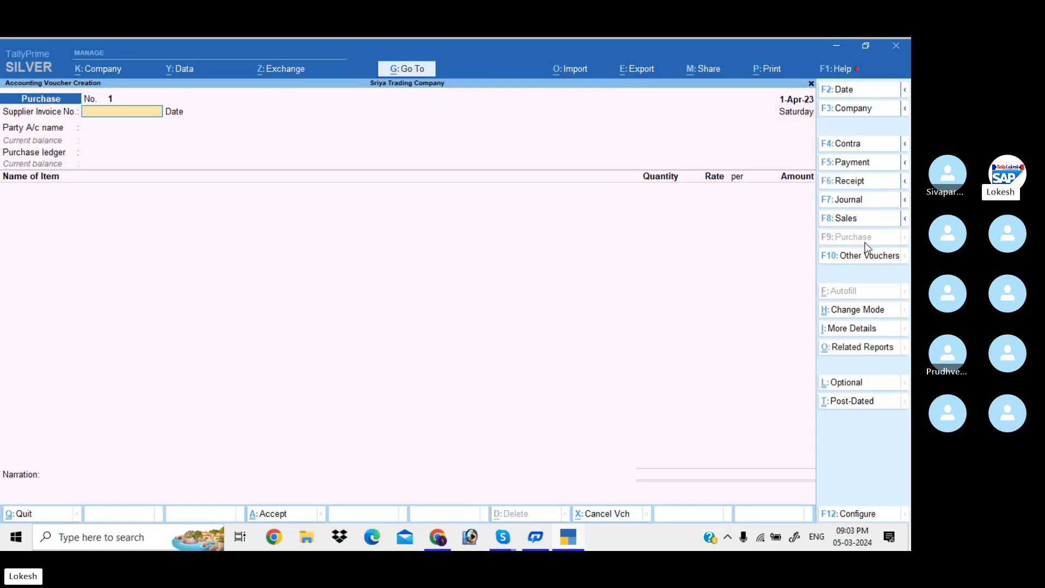
Set the purchase voucher date to 1-May-23 and leave the supplier invoice details blank.
{"action": "left_click", "coordinate": [852, 92]}
{"action": "type", "text": "1-5"}
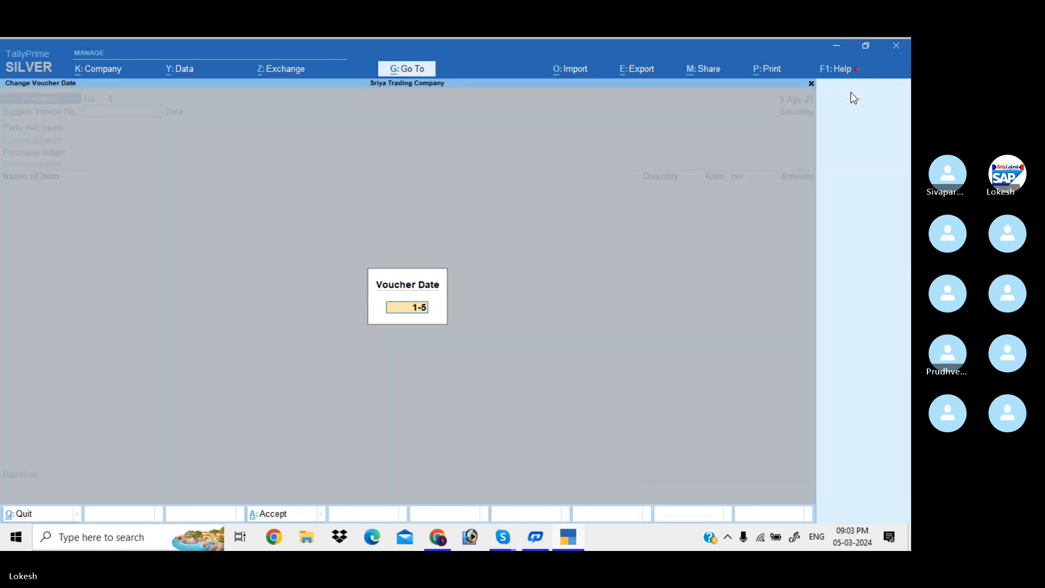
{"action": "key", "text": "Return"}
{"action": "key", "text": "Return"}
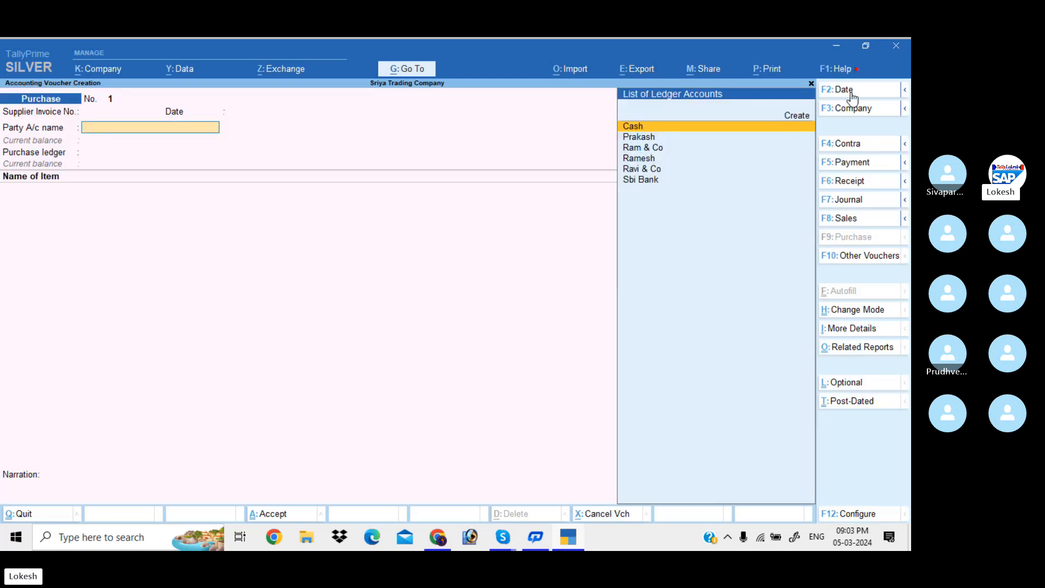
Choose the sundry creditor with the 30,000 Cr balance as the party account and accept the default party details.
{"action": "key", "text": "Down"}
{"action": "key", "text": "Down"}
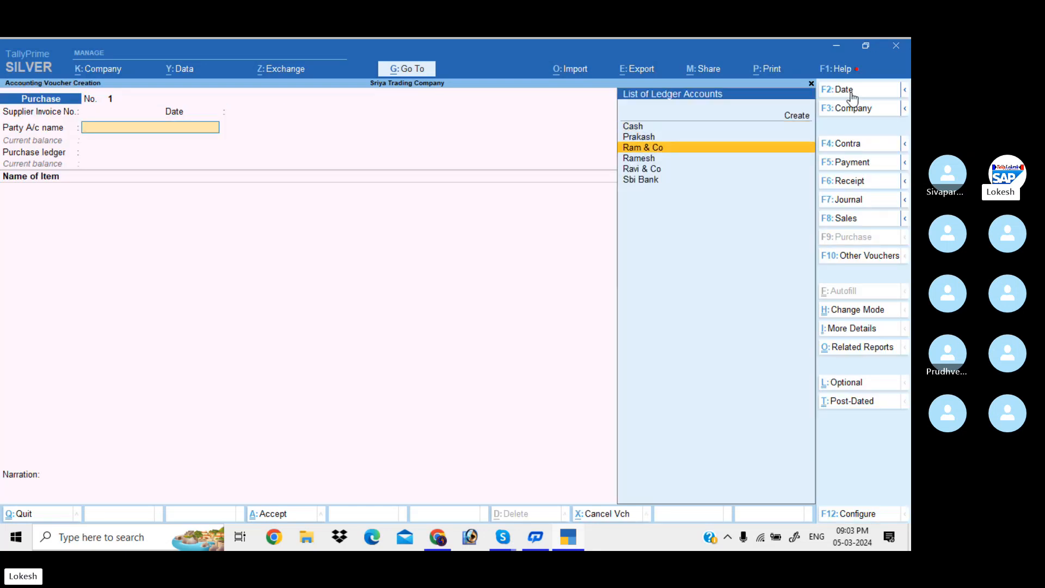
{"action": "key", "text": "Up"}
{"action": "key", "text": "Return"}
{"action": "key", "text": "Return"}
{"action": "key", "text": "ctrl+a"}
{"action": "key", "text": "Return"}
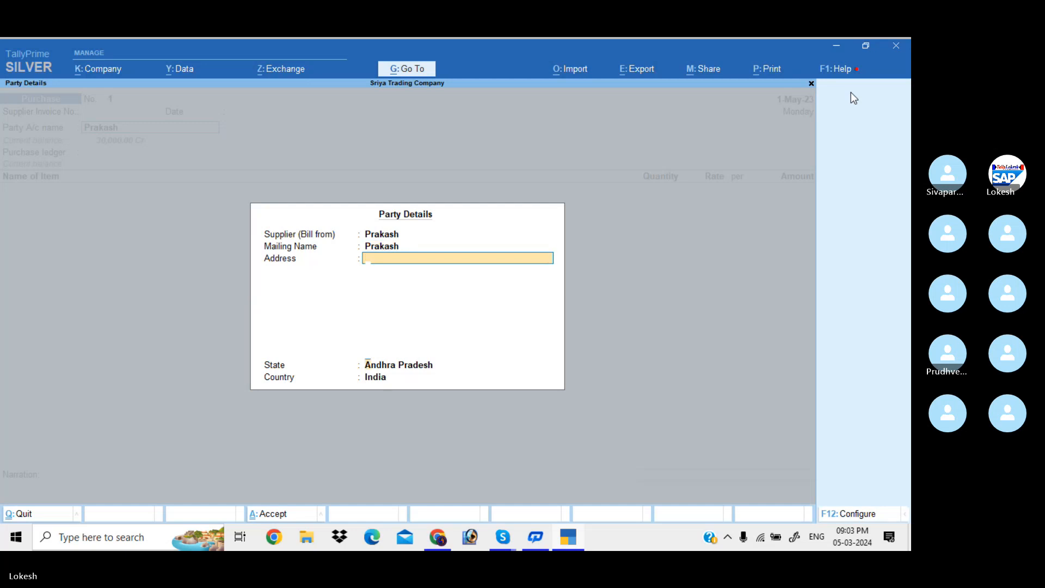
{"action": "key", "text": "Return"}
{"action": "key", "text": "ctrl+a"}
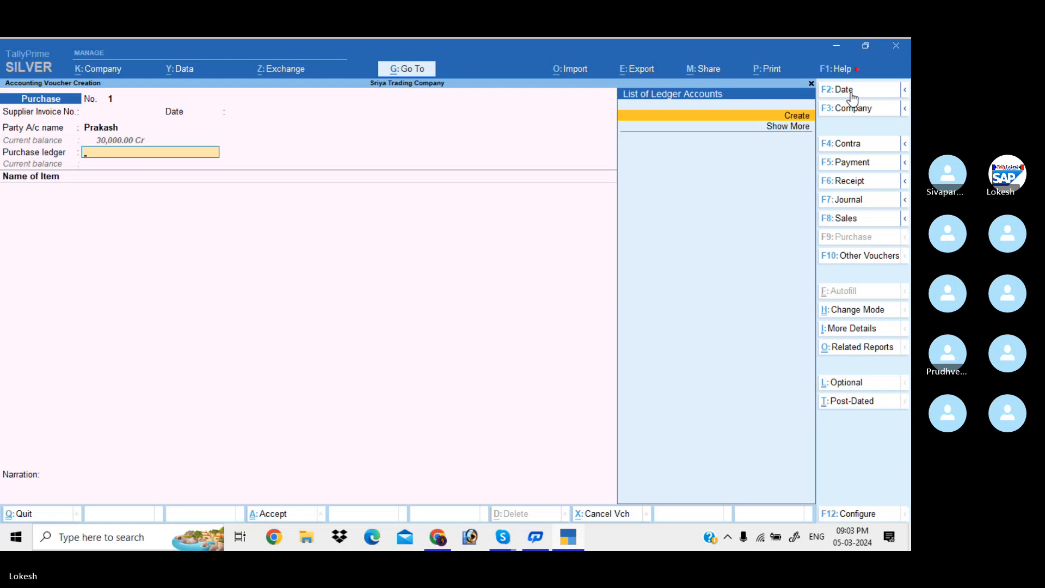
Create a ledger named Purchase under Purchase Accounts and use it as the voucher's purchase ledger.
{"action": "key", "text": "Return"}
{"action": "type", "text": "Purchase"}
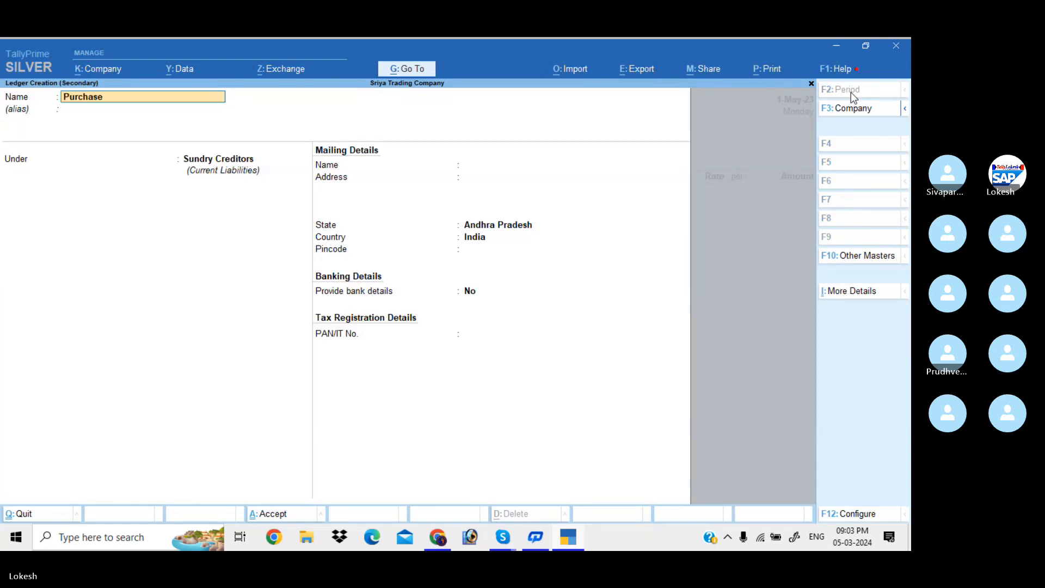
{"action": "key", "text": "Return"}
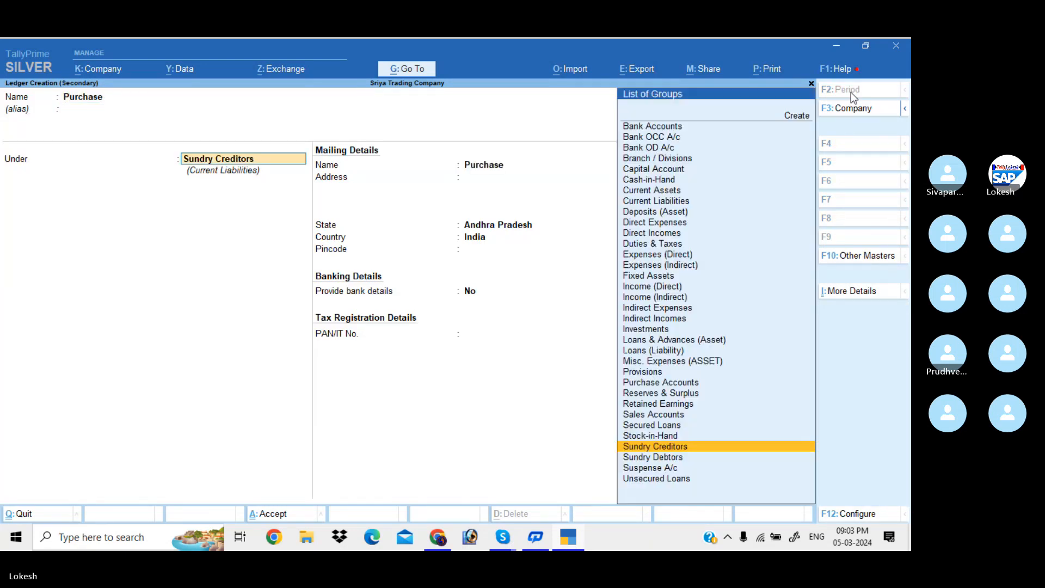
{"action": "type", "text": "Pu"}
{"action": "key", "text": "Return"}
{"action": "key", "text": "Return"}
{"action": "key", "text": "Return"}
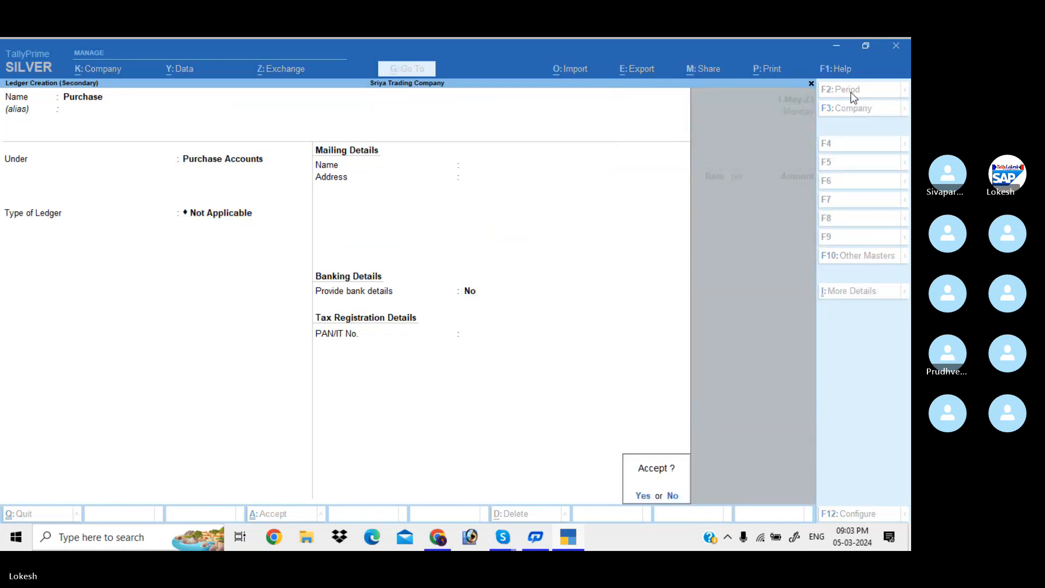
{"action": "key", "text": "Return"}
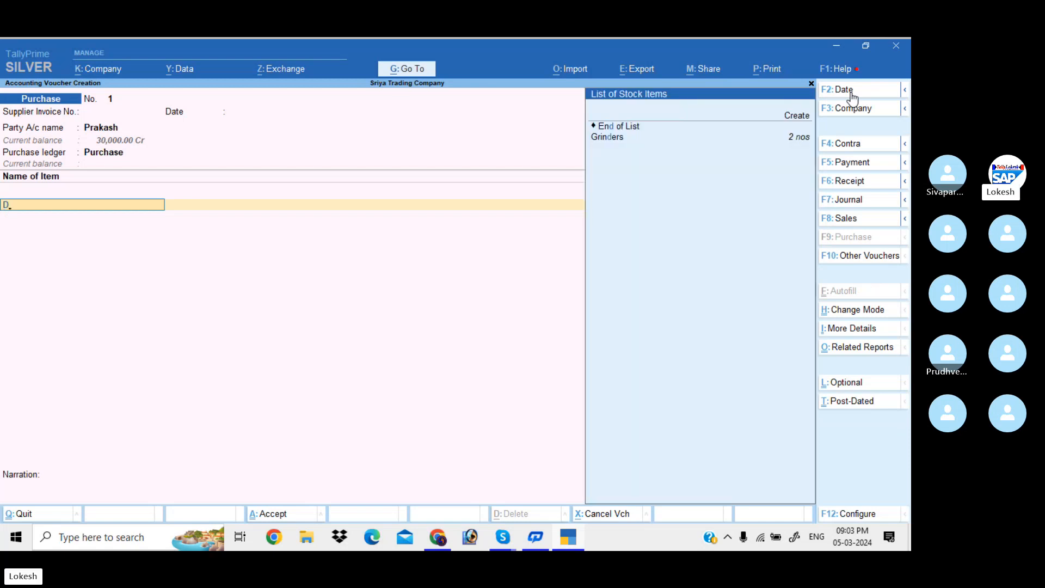
Add Ceiling Fan to the 1-May-23 purchase with a quantity of 50 nos at a rate of 800.
{"action": "type", "text": "c"}
{"action": "key", "text": "Return"}
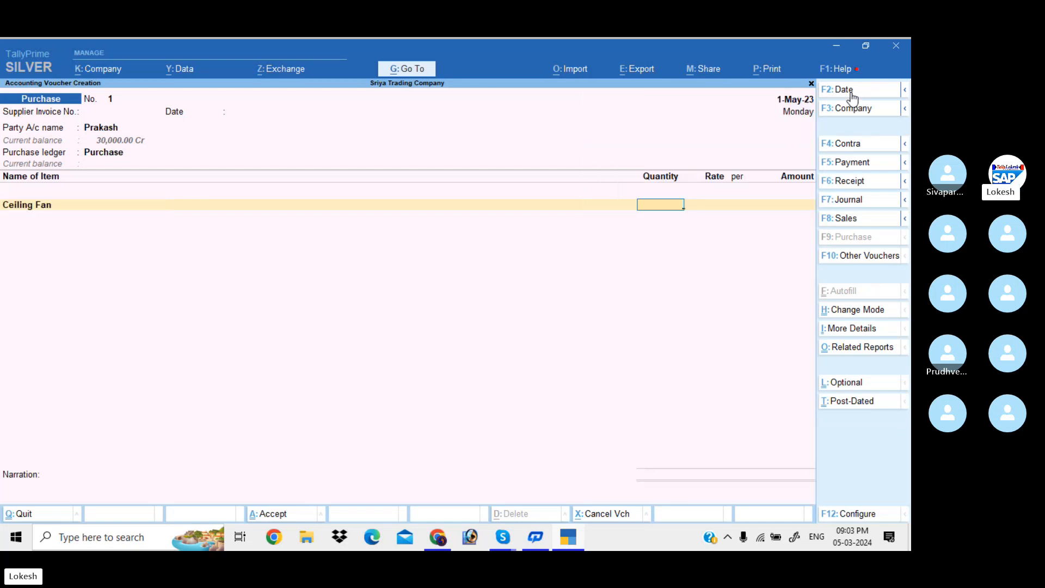
{"action": "type", "text": "50"}
{"action": "key", "text": "Return"}
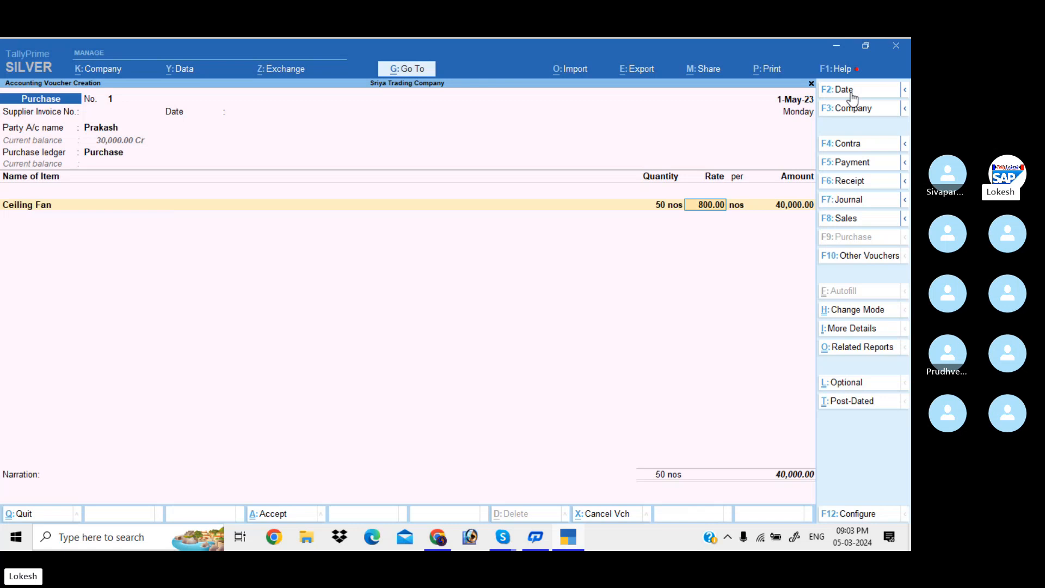
{"action": "key", "text": "Return"}
{"action": "key", "text": "Return"}
{"action": "key", "text": "Return"}
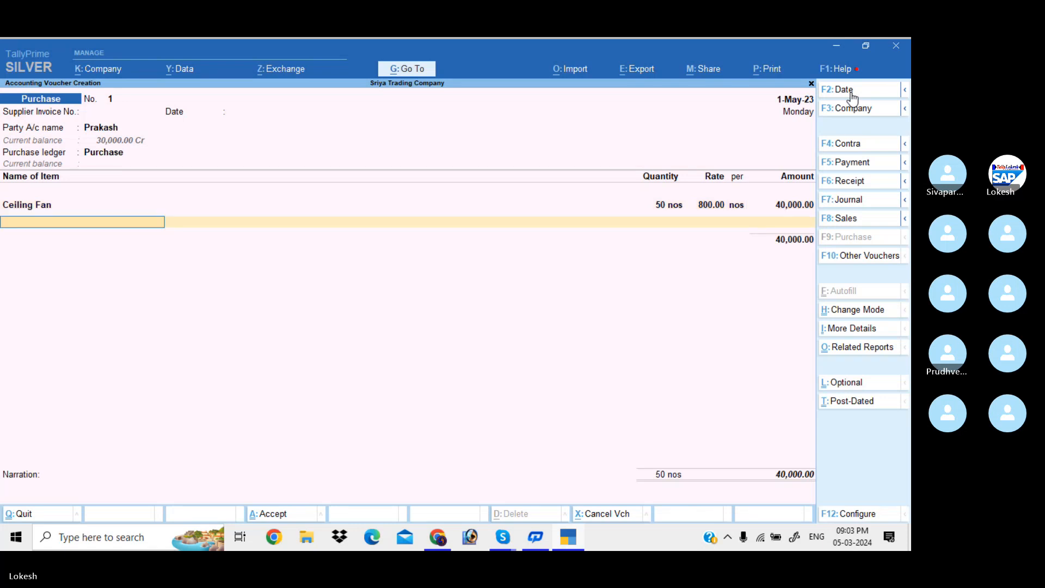
Add Table Fan to the 1-May-23 purchase with a quantity of 50 nos at a rate of 1,000.
{"action": "key", "text": "Return"}
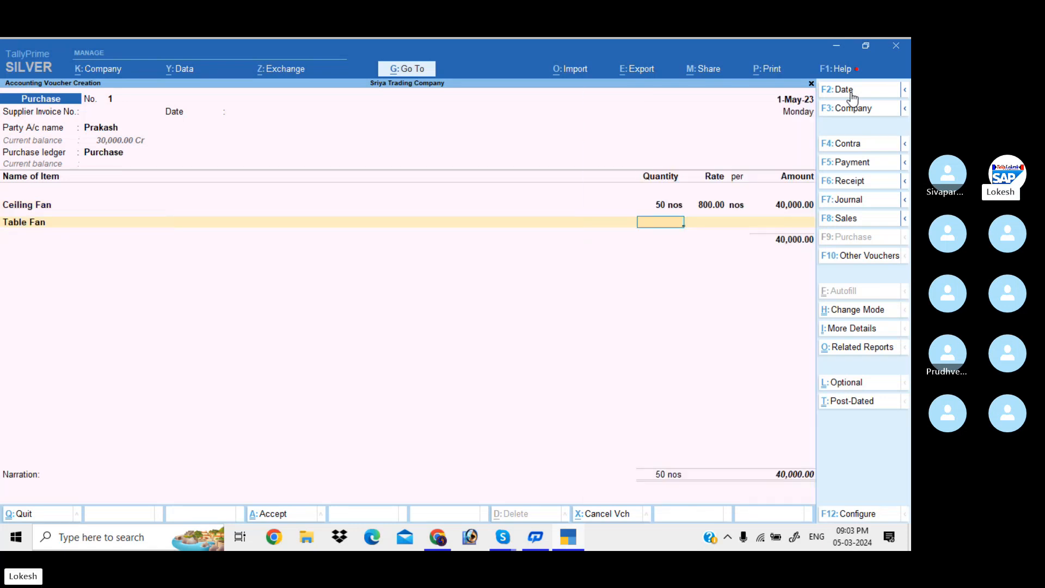
{"action": "type", "text": "50"}
{"action": "key", "text": "Return"}
{"action": "type", "text": "1000"}
{"action": "key", "text": "Return"}
{"action": "key", "text": "Return"}
{"action": "key", "text": "Return"}
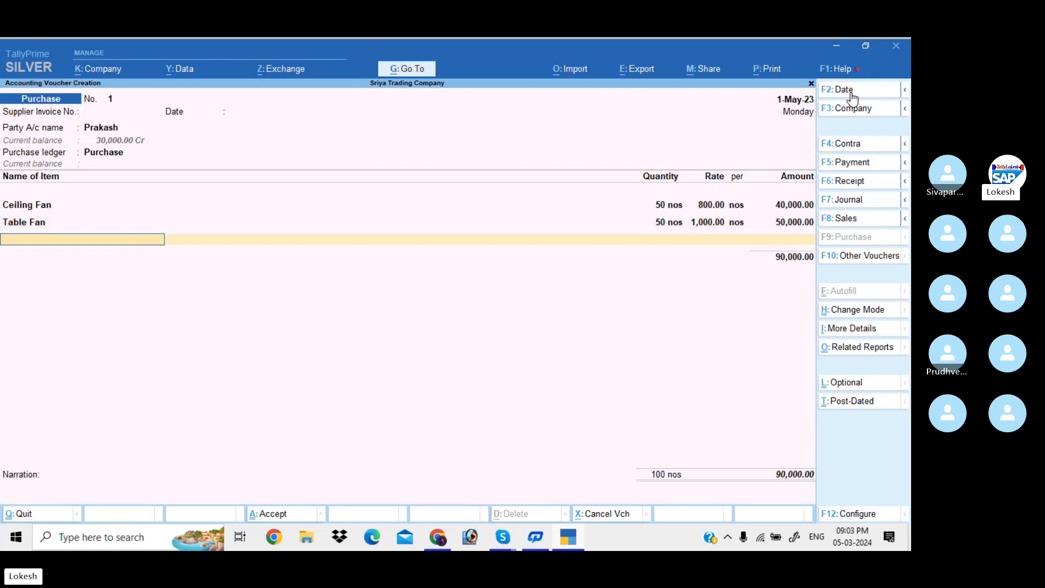
Add Mixies to the 1-May-23 purchase with a quantity of 50 nos at a rate of 1,500.
{"action": "key", "text": "Return"}
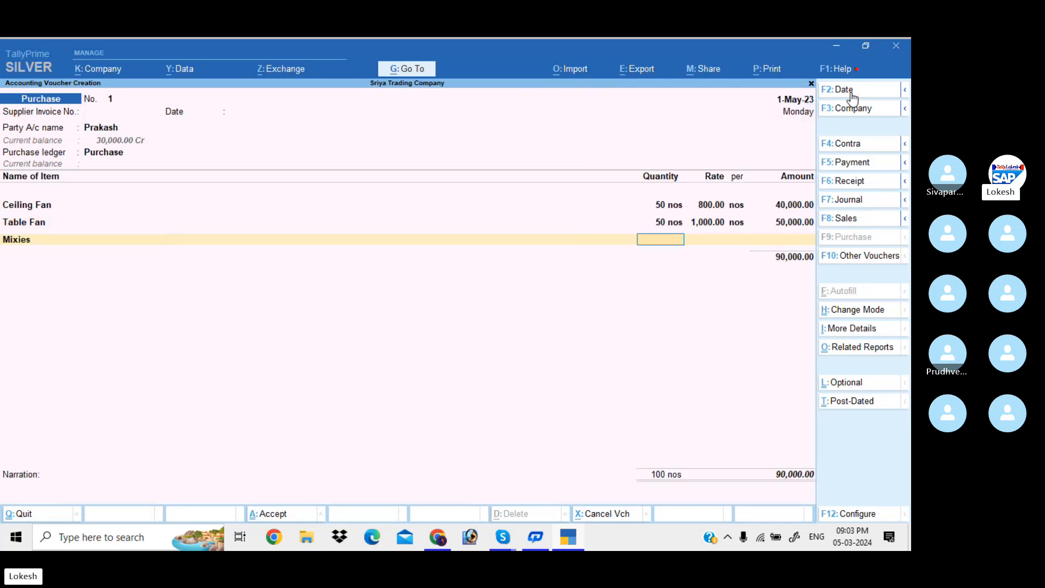
{"action": "type", "text": "50"}
{"action": "key", "text": "Return"}
{"action": "key", "text": "Return"}
{"action": "key", "text": "Return"}
{"action": "key", "text": "Return"}
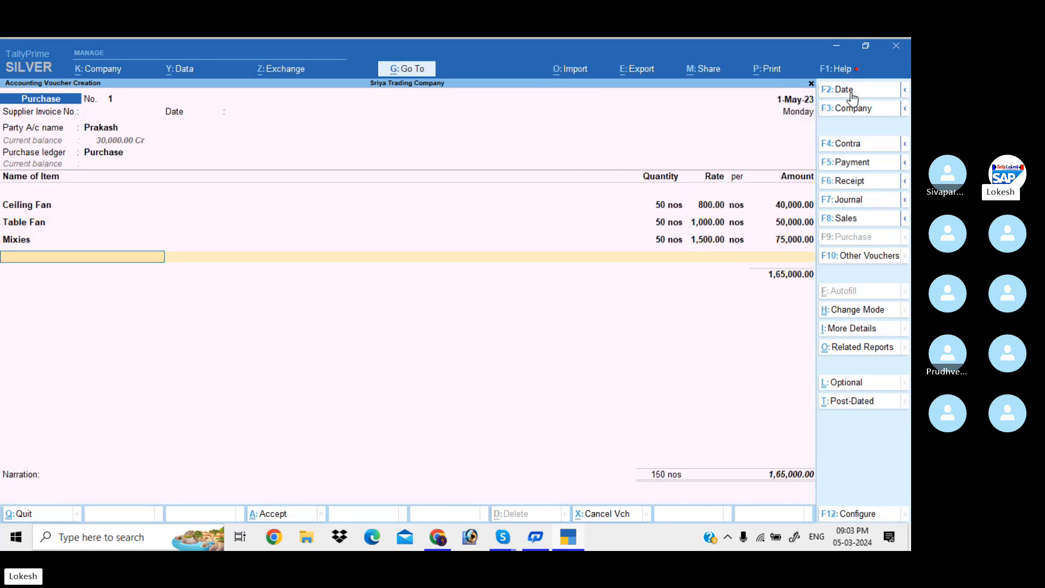
Add Grinders to the 1-May-23 purchase with a quantity of 50 nos at a rate of 2,000.
{"action": "type", "text": "gr"}
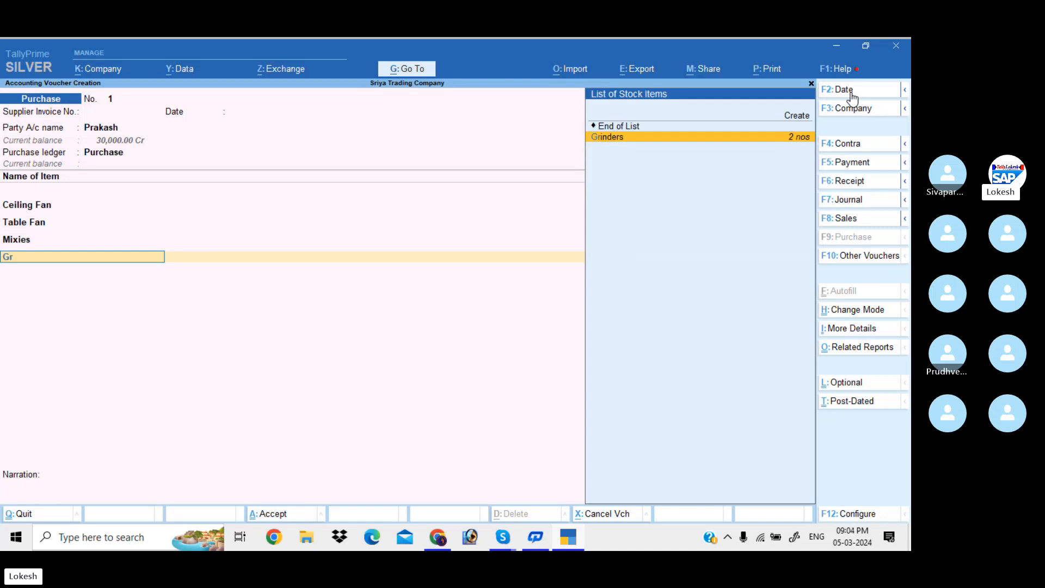
{"action": "key", "text": "Return"}
{"action": "type", "text": "50"}
{"action": "key", "text": "Return"}
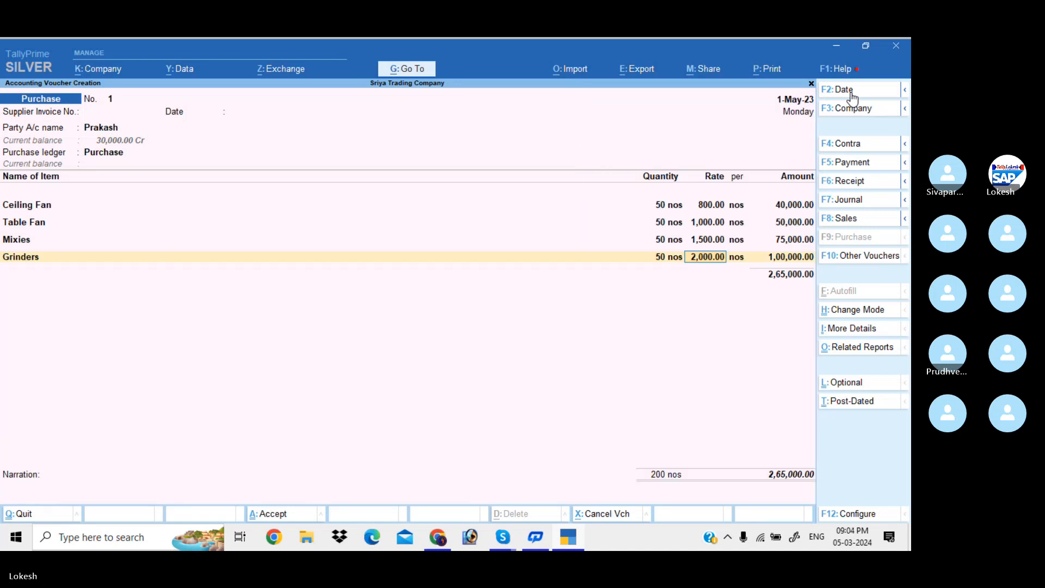
{"action": "key", "text": "Return"}
{"action": "key", "text": "Return"}
{"action": "key", "text": "Return"}
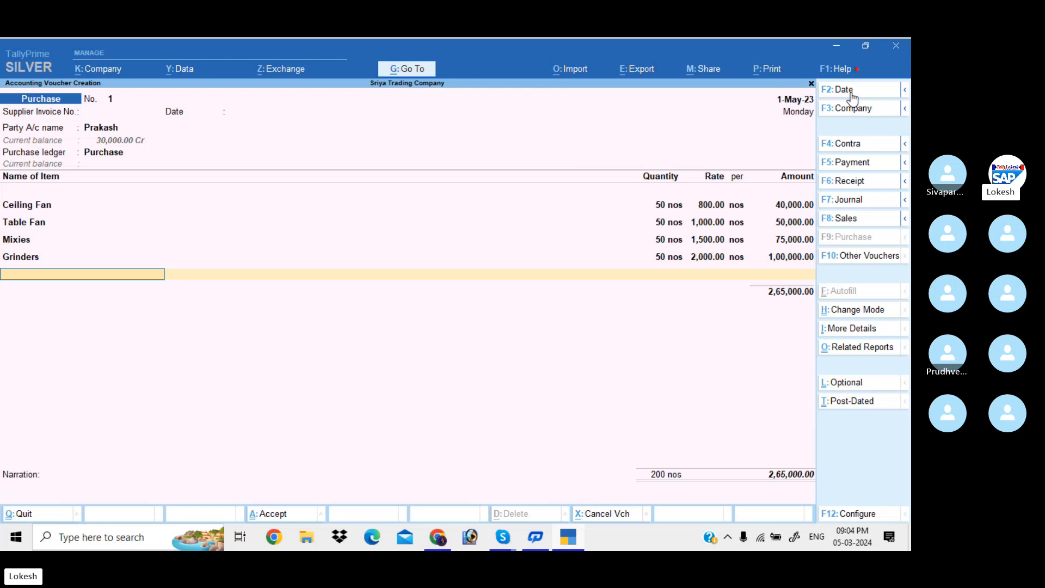
End the item list, leave the narration empty and save the first purchase voucher.
{"action": "key", "text": "Return"}
{"action": "key", "text": "Return"}
{"action": "key", "text": "Return"}
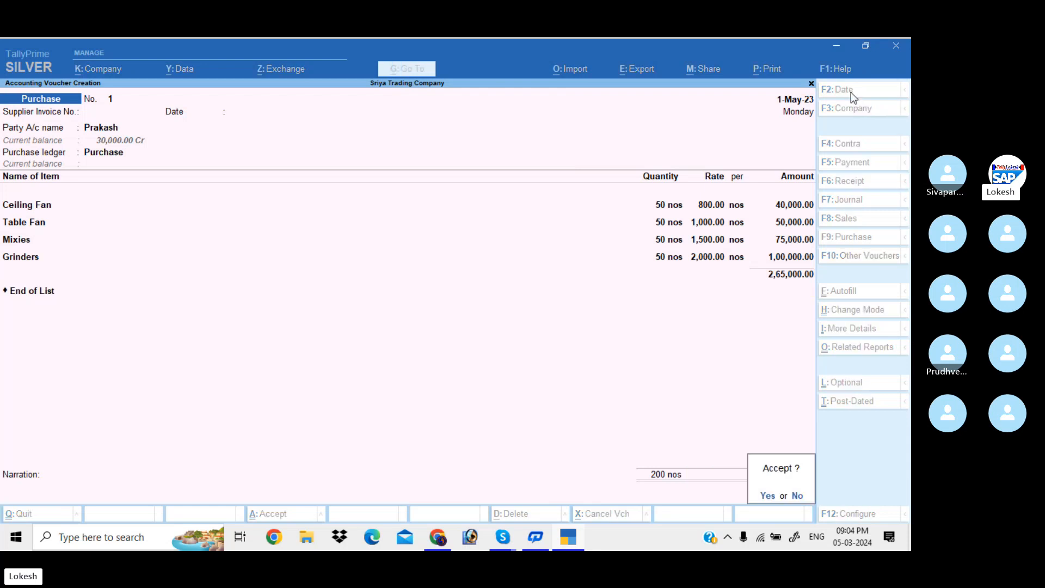
{"action": "key", "text": "Return"}
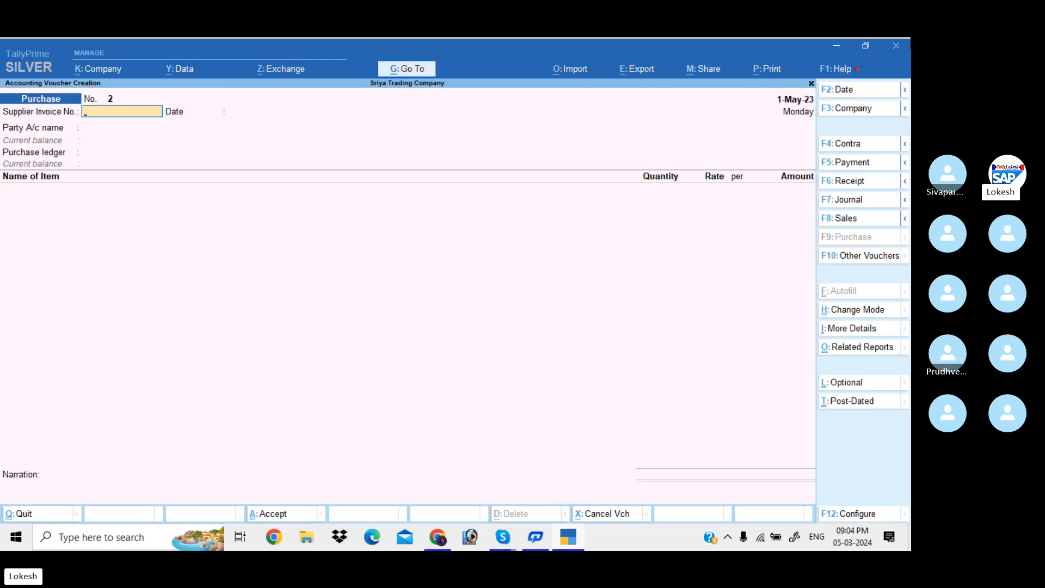
Set the second purchase voucher's date to 2-May-23 and leave the supplier invoice number blank.
{"action": "left_click", "coordinate": [854, 92]}
{"action": "key", "text": "BackSpace"}
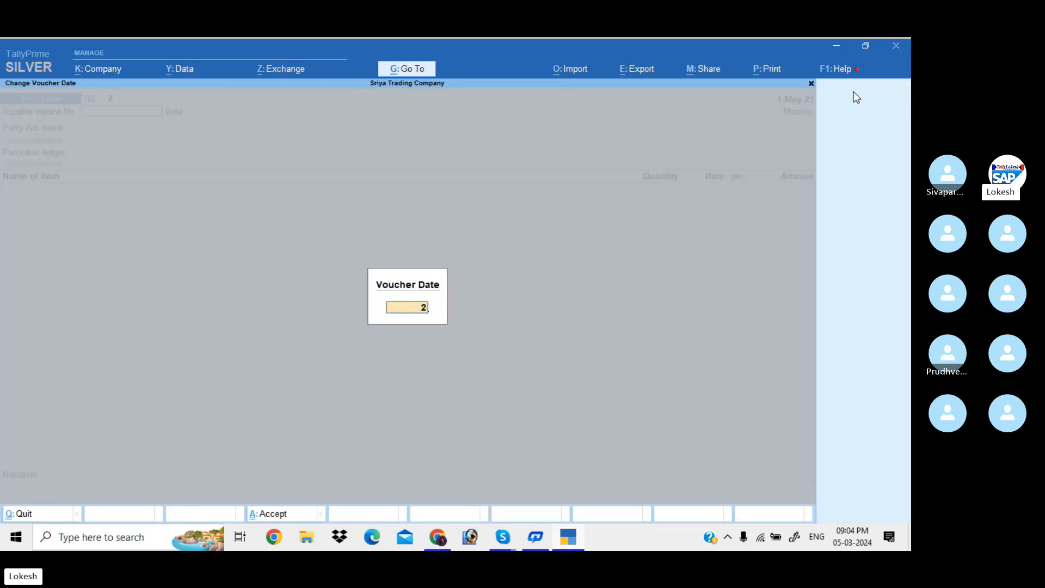
{"action": "type", "text": "2-5"}
{"action": "key", "text": "Return"}
{"action": "key", "text": "Return"}
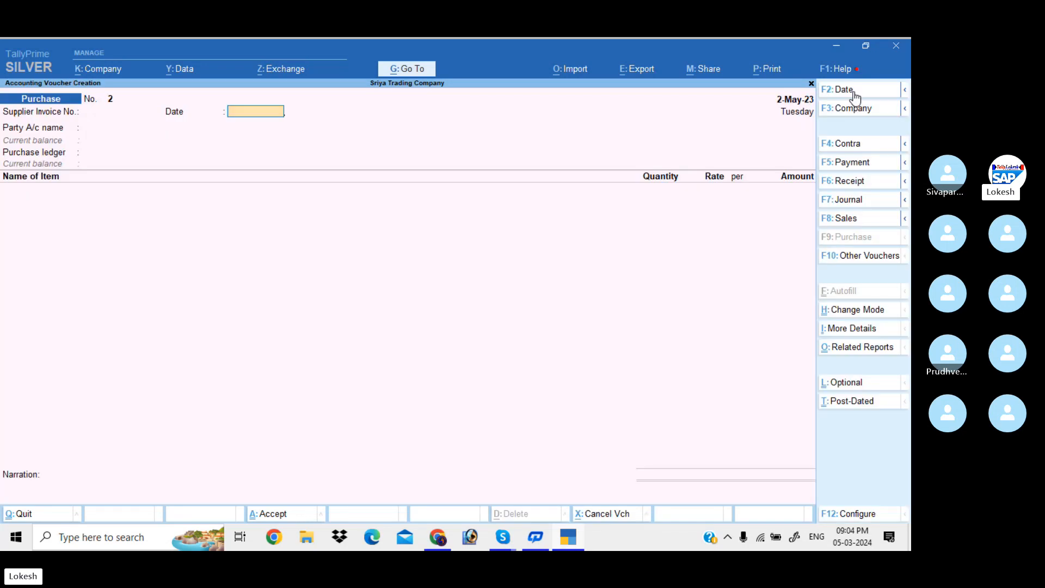
Choose the sundry creditor with the 20,000 Cr balance as party, accept the default party details and select Purchase as the purchase ledger.
{"action": "key", "text": "Return"}
{"action": "key", "text": "Down"}
{"action": "key", "text": "Down"}
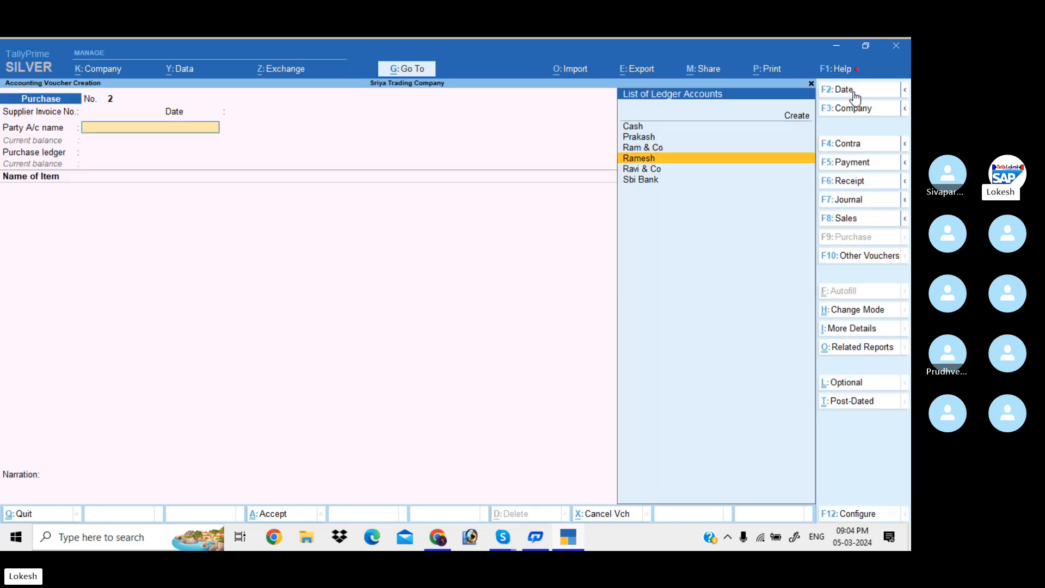
{"action": "key", "text": "Return"}
{"action": "key", "text": "Return"}
{"action": "key", "text": "Return"}
{"action": "key", "text": "Return"}
{"action": "key", "text": "Return"}
{"action": "key", "text": "Return"}
{"action": "key", "text": "Return"}
{"action": "key", "text": "Return"}
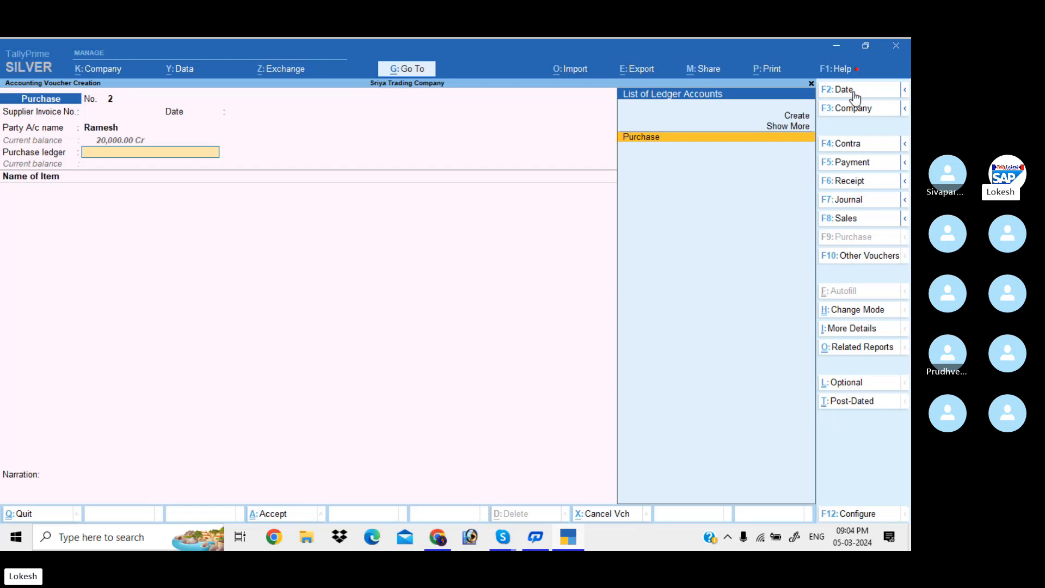
{"action": "key", "text": "Return"}
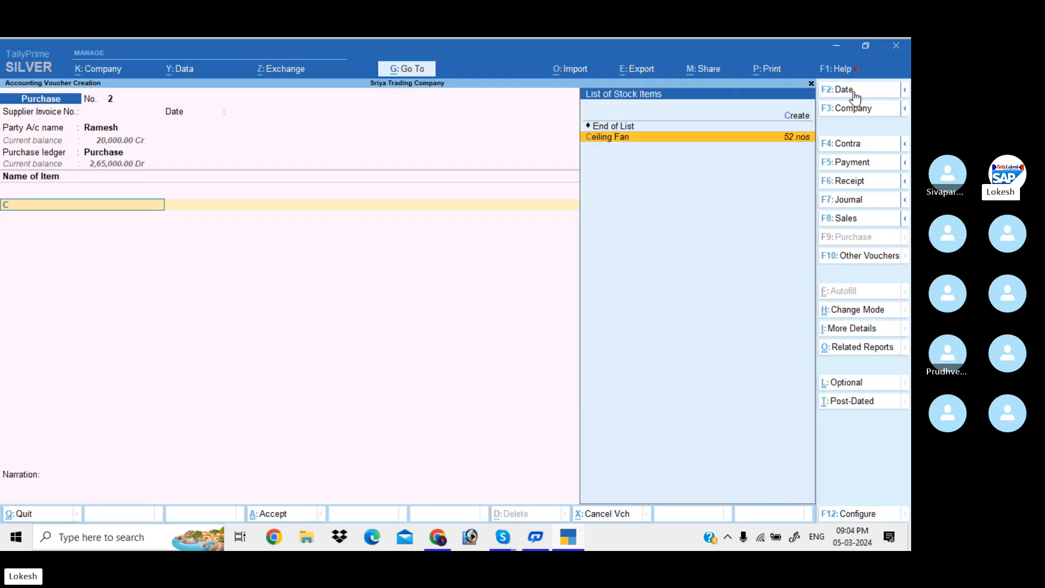
Add Ceiling Fan to the 2-May-23 purchase with a quantity of 50 nos at a rate of 800.
{"action": "key", "text": "Return"}
{"action": "type", "text": "50"}
{"action": "key", "text": "Return"}
{"action": "type", "text": "800"}
{"action": "key", "text": "Return"}
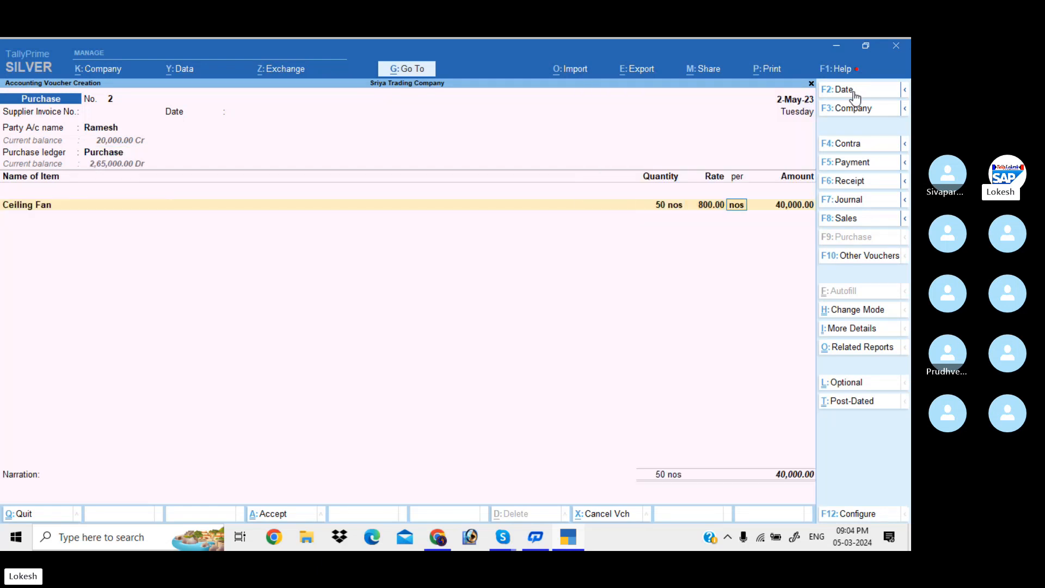
{"action": "key", "text": "Return"}
{"action": "key", "text": "Return"}
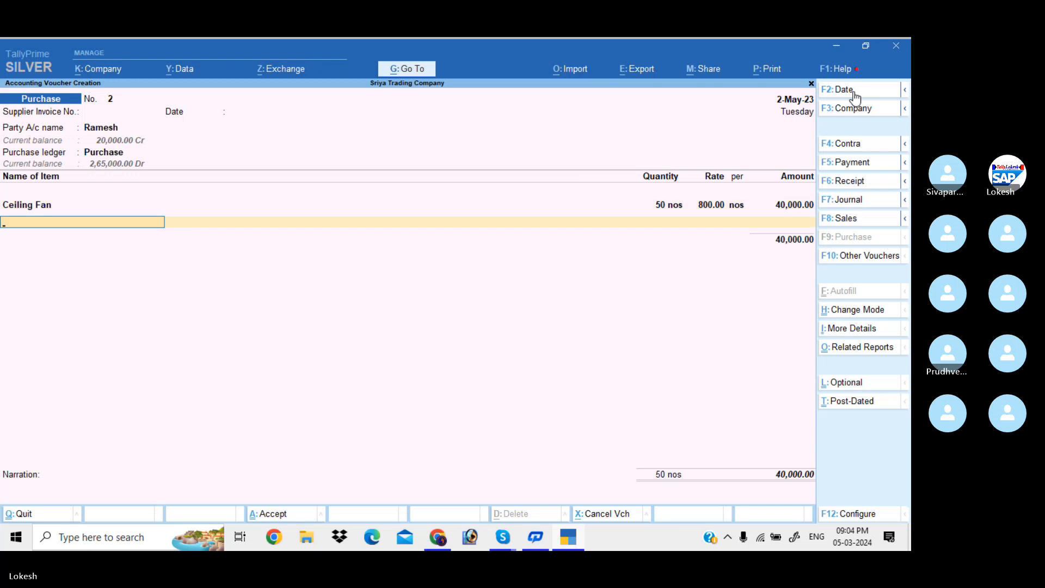
Add Table Fan to the 2-May-23 purchase with a quantity of 50 nos at a rate of 1,000.
{"action": "type", "text": "t"}
{"action": "key", "text": "Return"}
{"action": "type", "text": "50"}
{"action": "key", "text": "Return"}
{"action": "key", "text": "Return"}
{"action": "key", "text": "Return"}
{"action": "key", "text": "Return"}
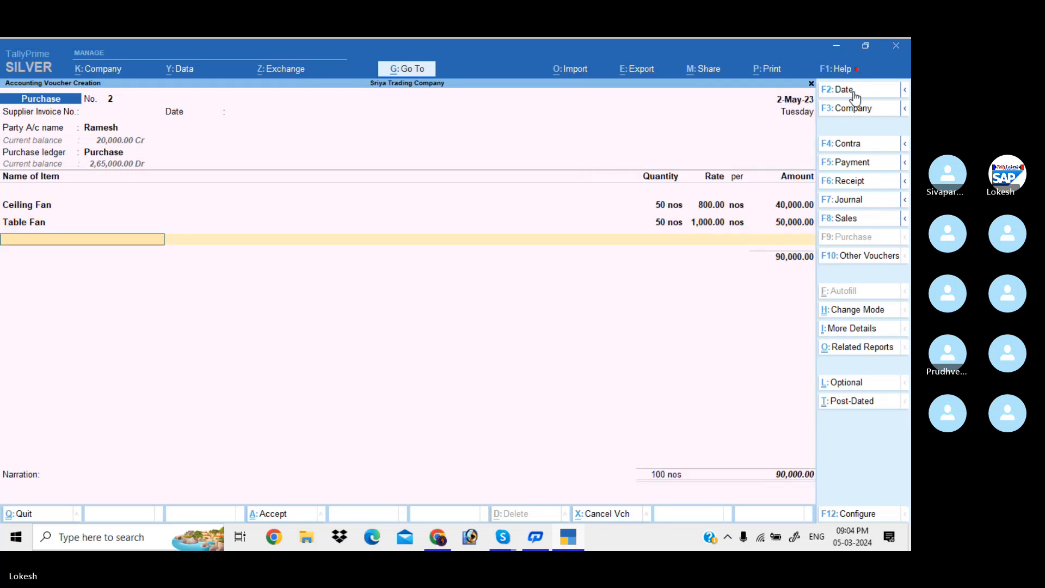
Add Mixies to the 2-May-23 purchase with a quantity of 50 nos at a rate of 1,500.
{"action": "type", "text": "m"}
{"action": "key", "text": "Return"}
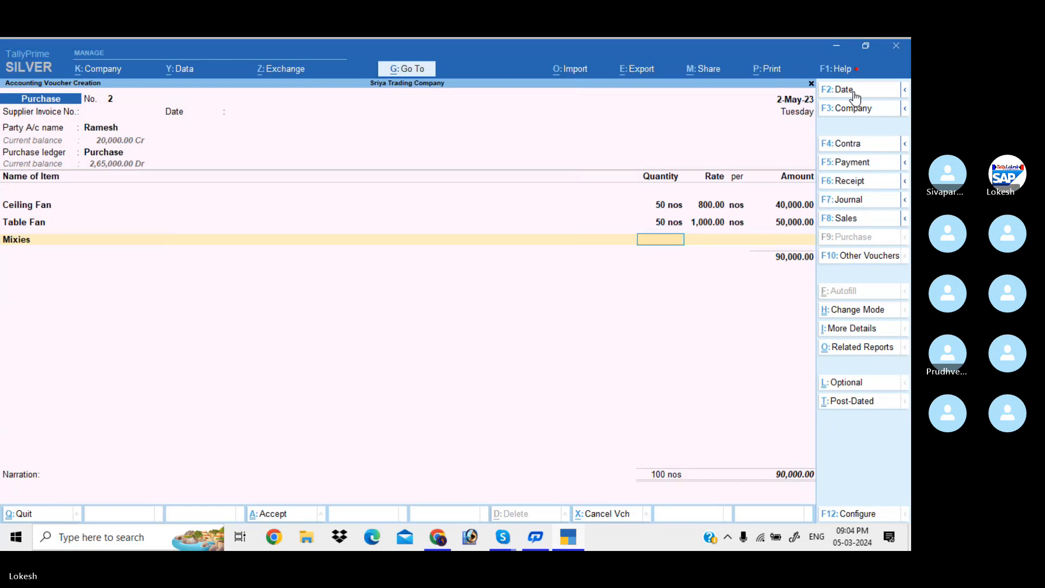
{"action": "type", "text": "50"}
{"action": "key", "text": "Return"}
{"action": "key", "text": "Return"}
{"action": "key", "text": "Return"}
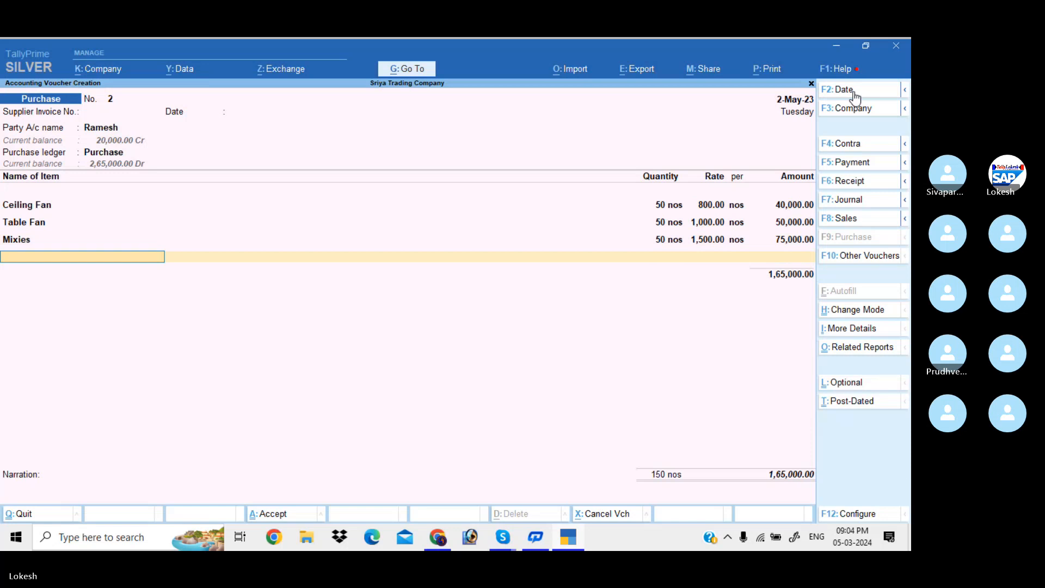
Add Grinders to the 2-May-23 purchase with a quantity of 50 nos at a rate of 2,000.
{"action": "type", "text": "g"}
{"action": "key", "text": "Return"}
{"action": "type", "text": "50"}
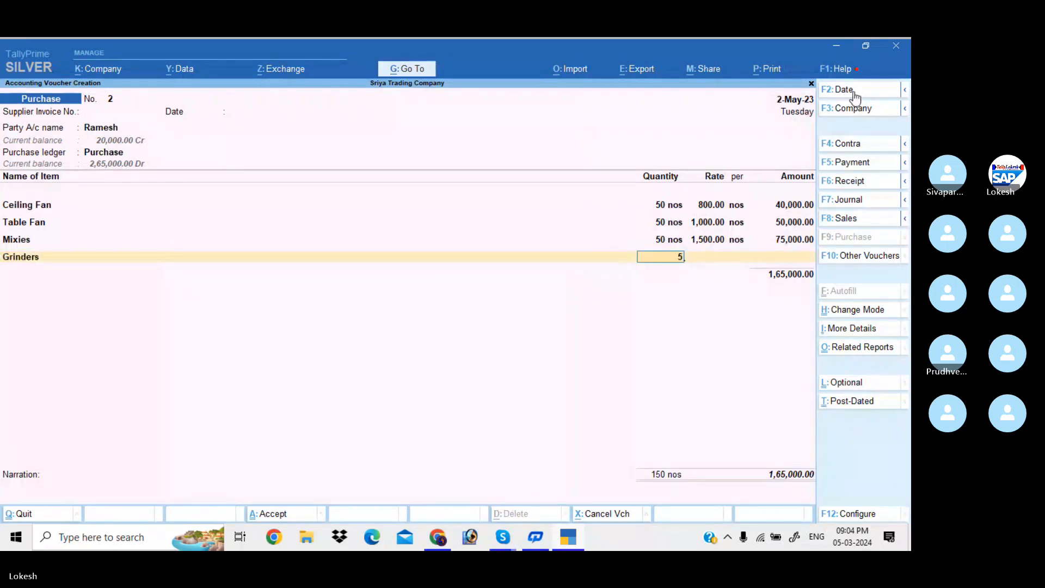
{"action": "key", "text": "Return"}
{"action": "key", "text": "Return"}
{"action": "key", "text": "Return"}
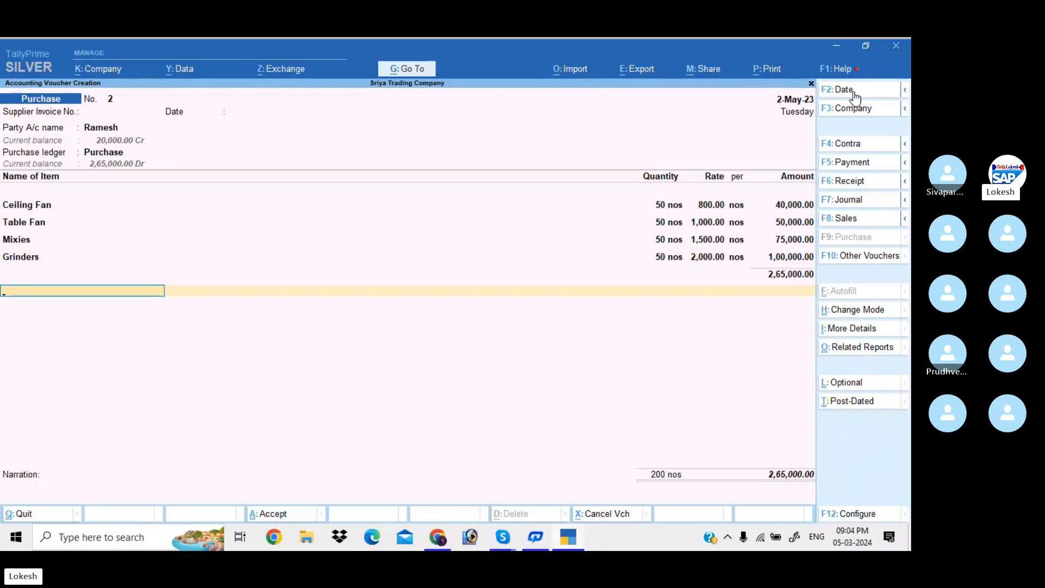
Finish the second purchase voucher without a narration and save it.
{"action": "key", "text": "Return"}
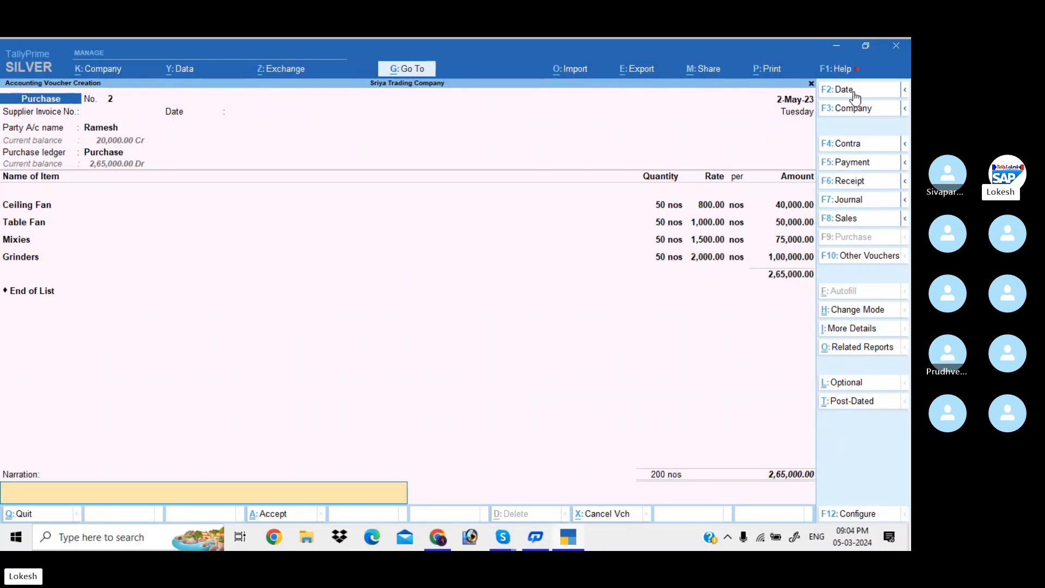
{"action": "key", "text": "Return"}
{"action": "key", "text": "Return"}
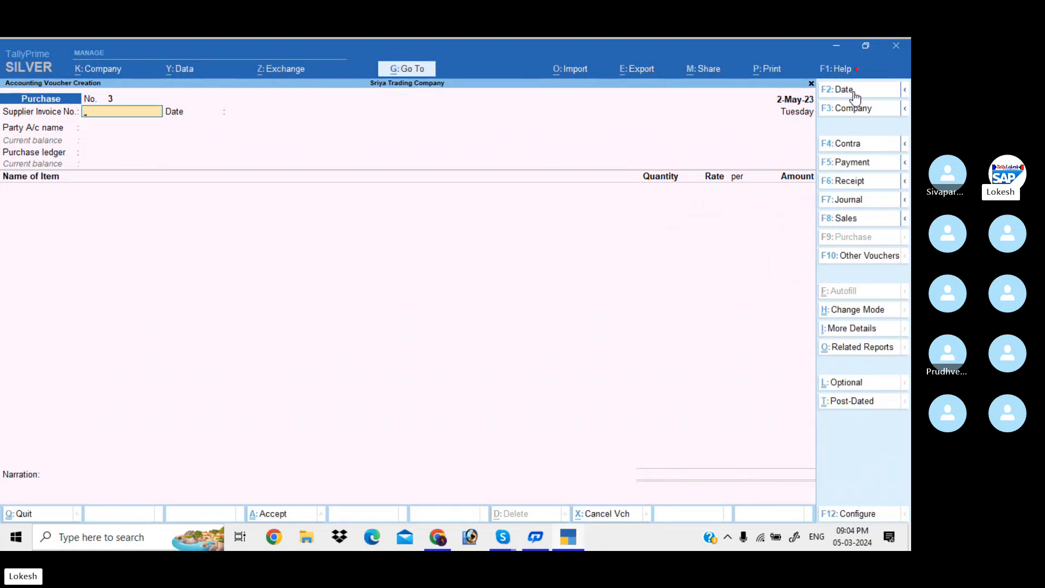
Start a sales voucher with Ram & Co as the party account and accept the default dispatch and party details.
{"action": "left_click", "coordinate": [864, 220]}
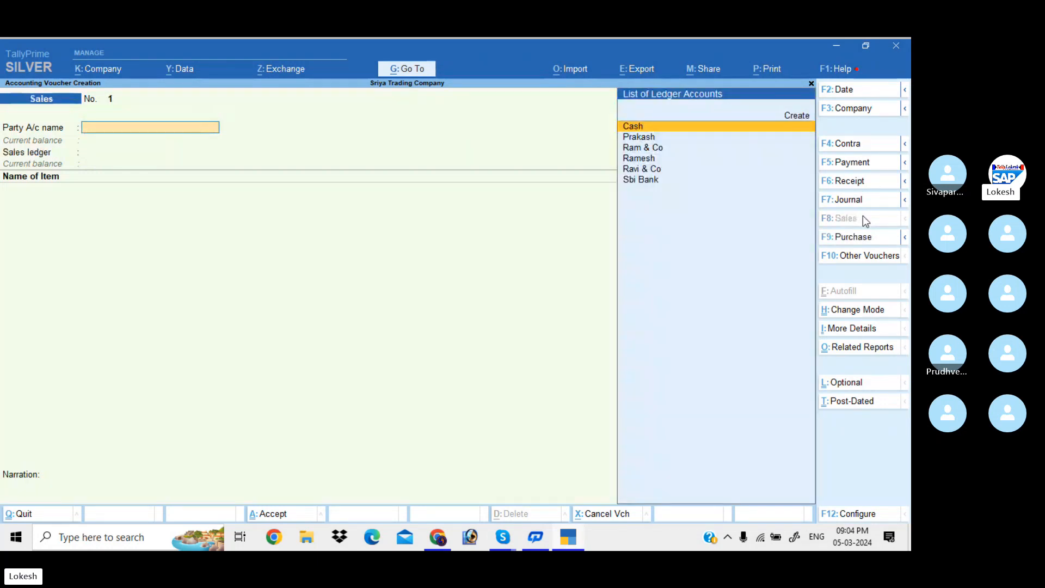
{"action": "key", "text": "Down"}
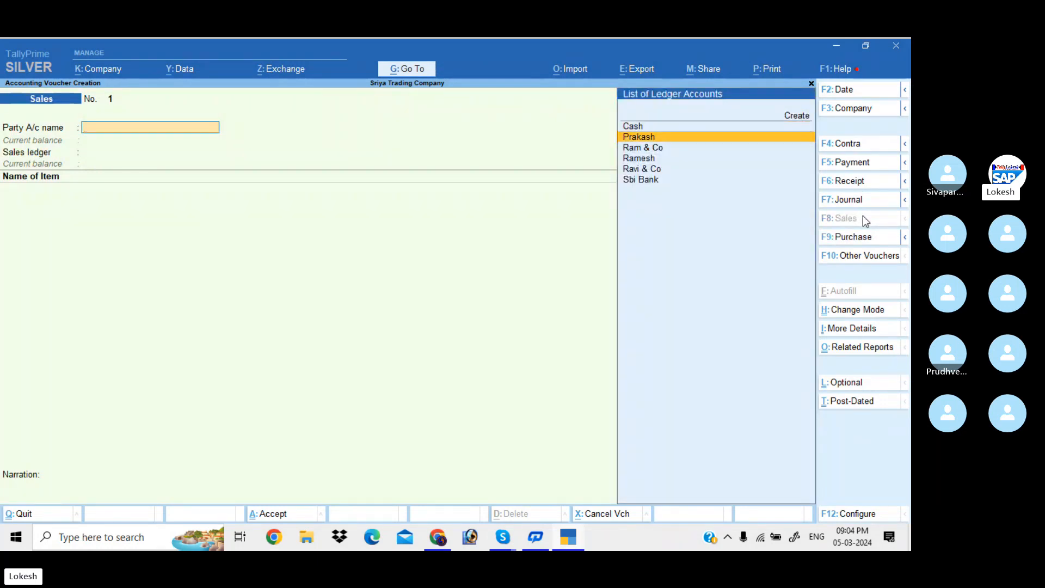
{"action": "key", "text": "Down"}
{"action": "key", "text": "Return"}
{"action": "key", "text": "ctrl+a"}
{"action": "key", "text": "Return"}
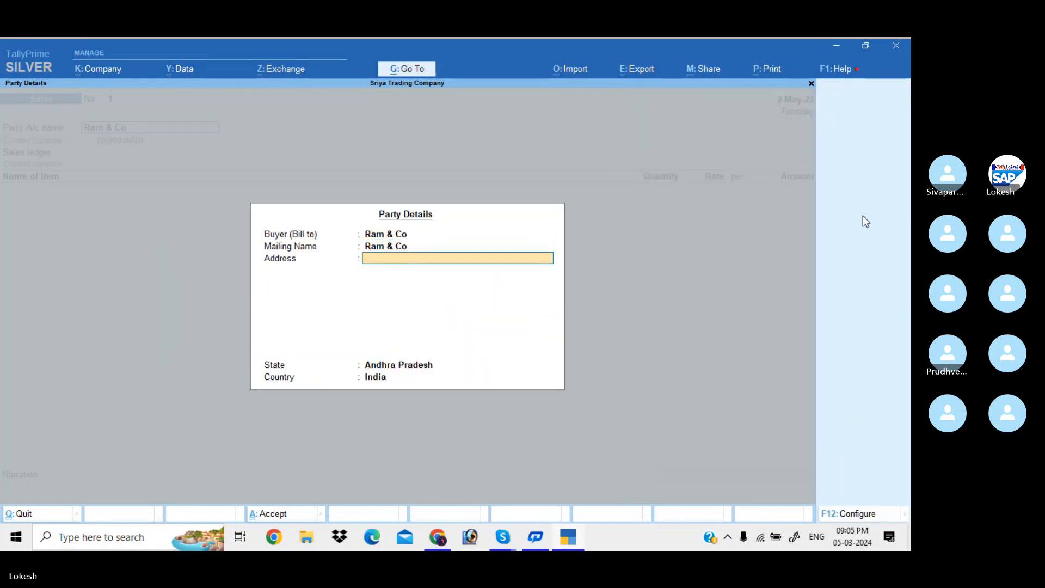
{"action": "key", "text": "Return"}
{"action": "key", "text": "ctrl+a"}
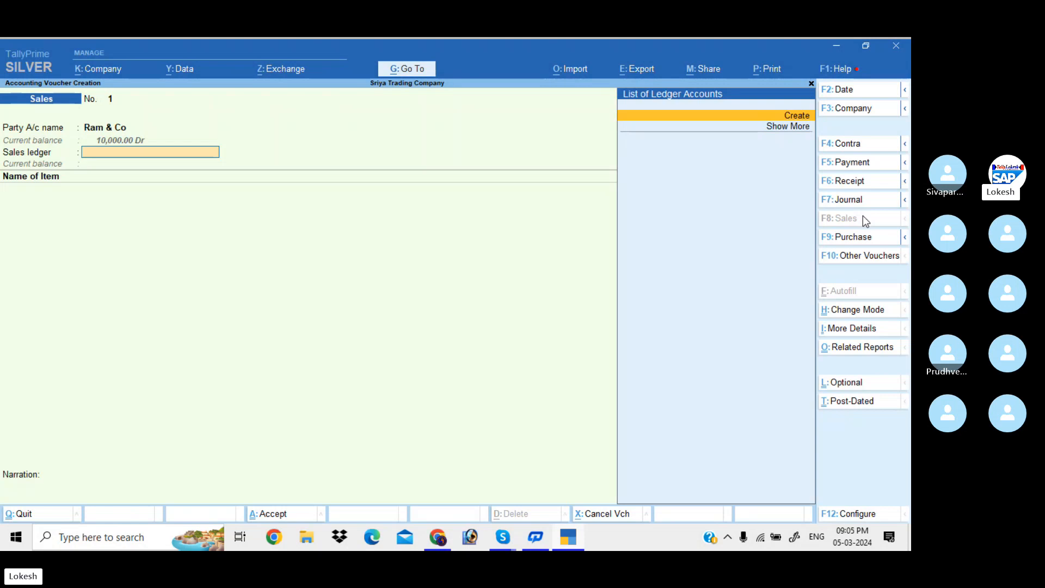
Create a Sales ledger under Sales Accounts and use it as the voucher's sales ledger.
{"action": "key", "text": "Return"}
{"action": "type", "text": "Sales"}
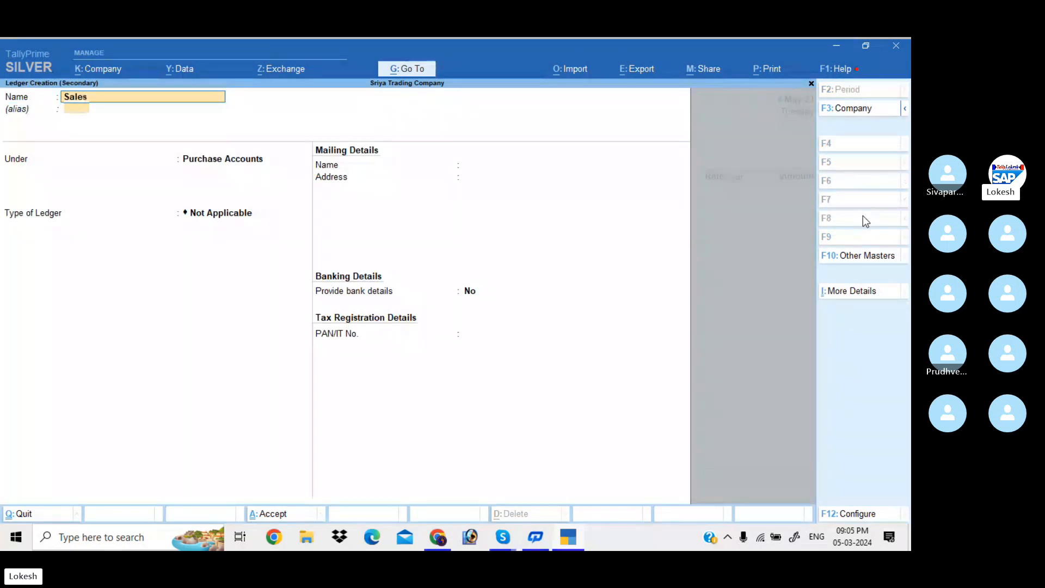
{"action": "key", "text": "Return"}
{"action": "key", "text": "Return"}
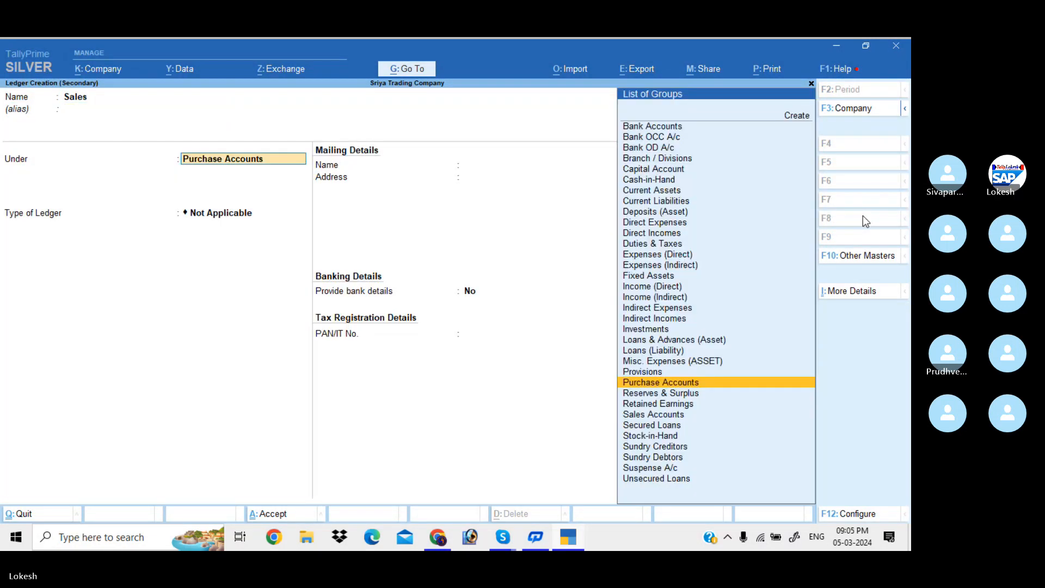
{"action": "type", "text": "S"}
{"action": "key", "text": "Return"}
{"action": "key", "text": "Return"}
{"action": "key", "text": "ctrl+a"}
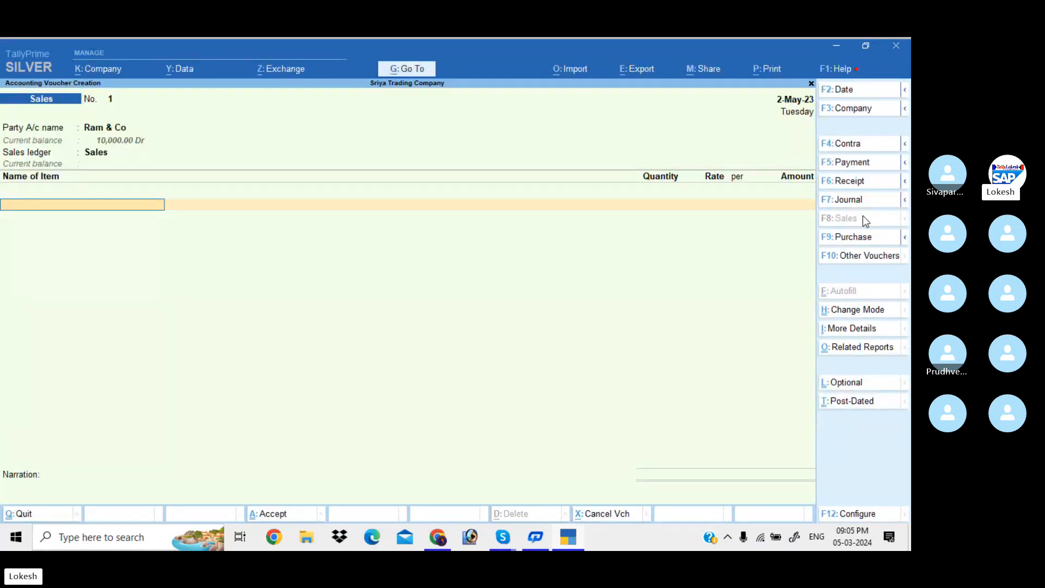
Add Ceiling Fan to the Ram & Co sale with a quantity of 35 nos at a rate of 1,000.
{"action": "type", "text": "C"}
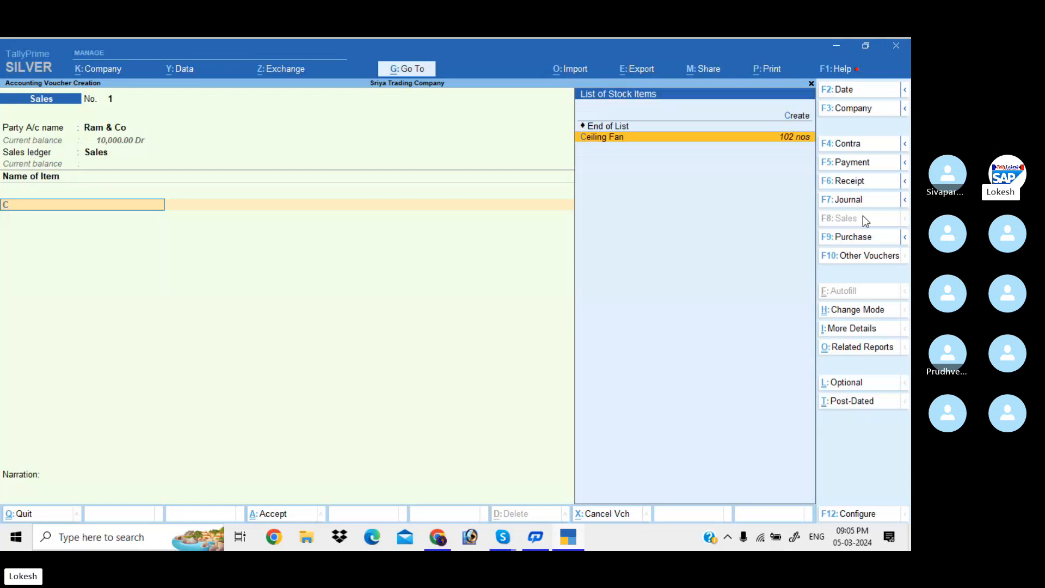
{"action": "key", "text": "Return"}
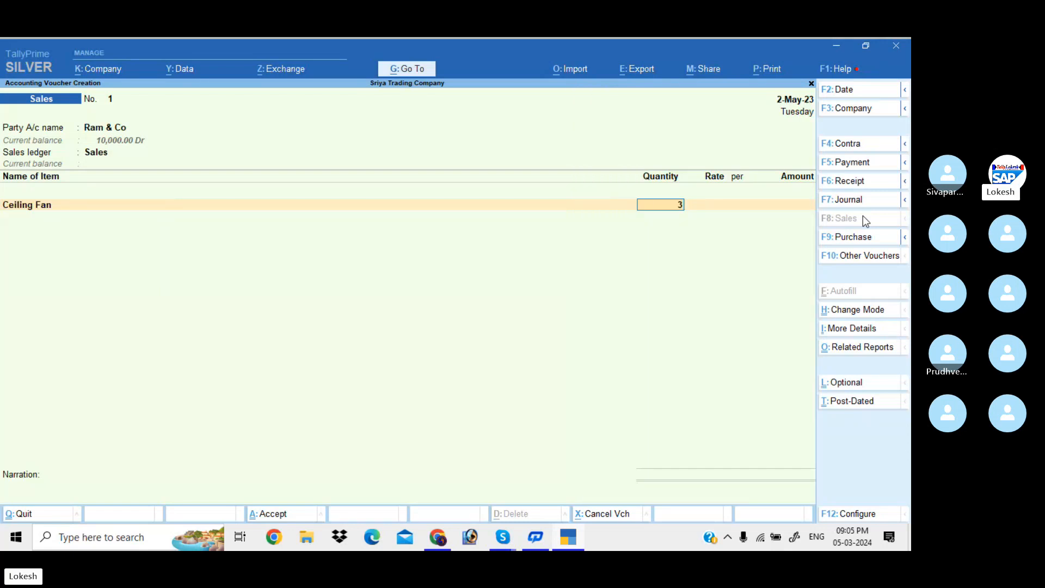
{"action": "type", "text": "35"}
{"action": "key", "text": "Return"}
{"action": "type", "text": "1000"}
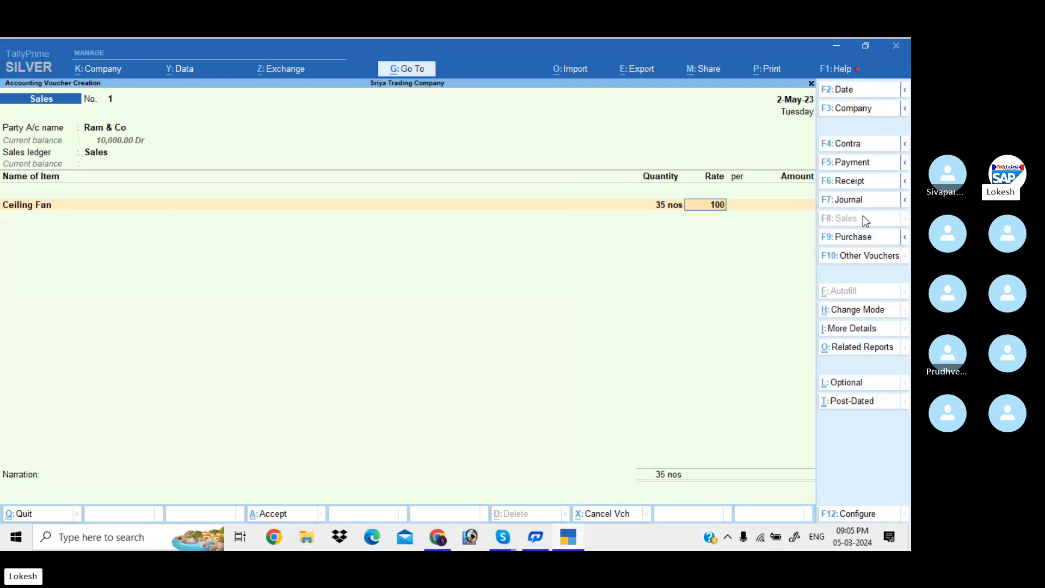
{"action": "key", "text": "Return"}
{"action": "key", "text": "Return"}
{"action": "key", "text": "Return"}
Add Table Fan to the Ram & Co sale with a quantity of 35 nos at a rate of 1,500.
{"action": "type", "text": "t"}
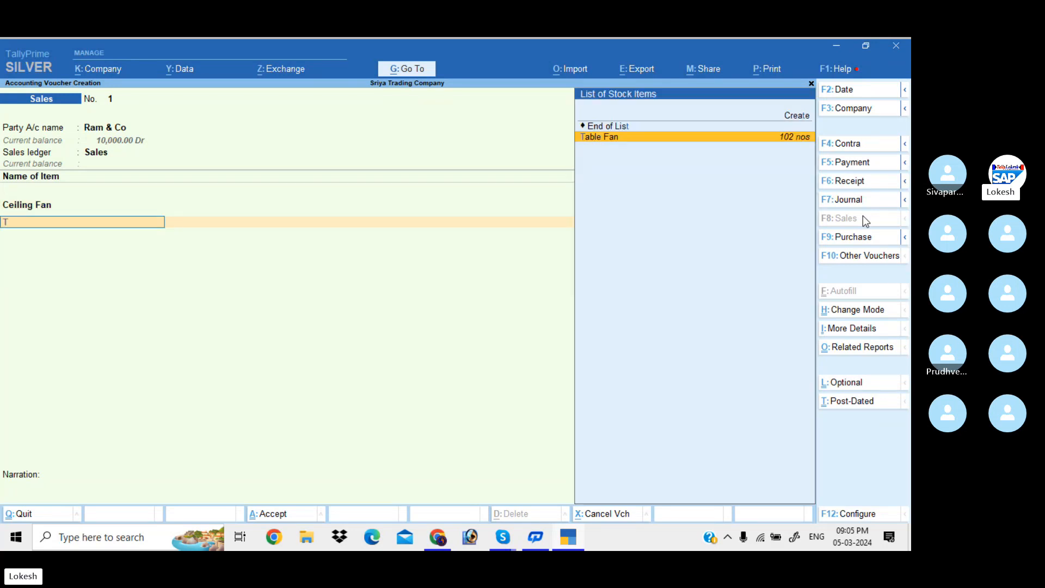
{"action": "key", "text": "Return"}
{"action": "type", "text": "35"}
{"action": "key", "text": "Return"}
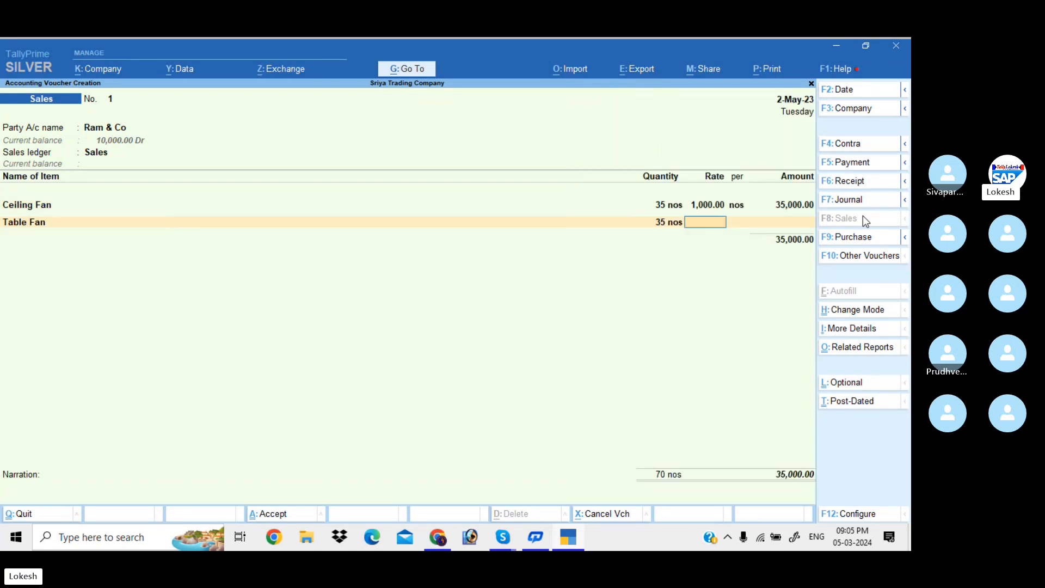
{"action": "type", "text": "1500"}
{"action": "key", "text": "Return"}
{"action": "key", "text": "Return"}
{"action": "key", "text": "Return"}
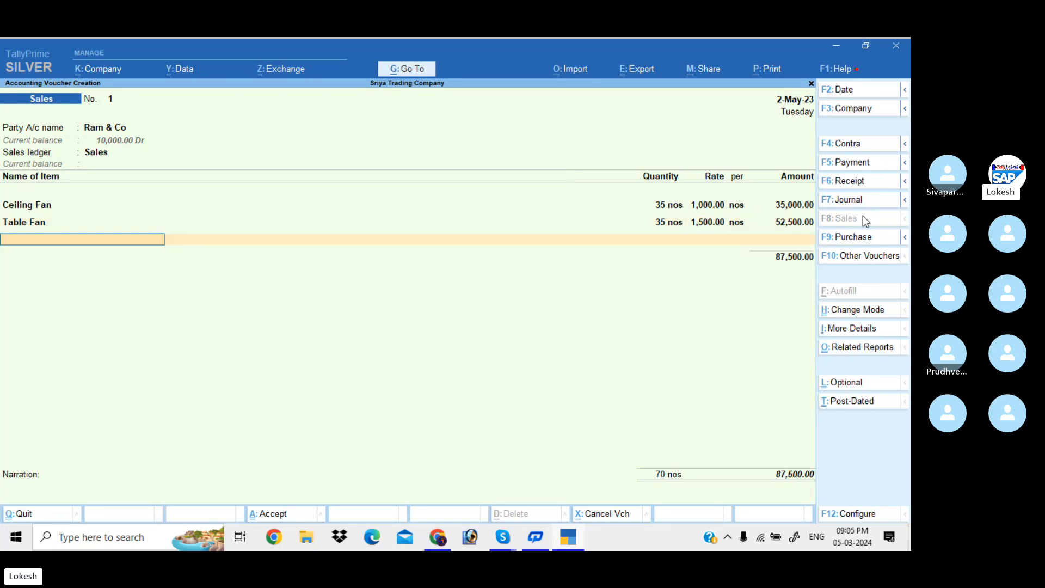
Add Mixies to the Ram & Co sale with a quantity of 35 nos at a rate of 2,000.
{"action": "type", "text": "m"}
{"action": "key", "text": "Return"}
{"action": "type", "text": "3"}
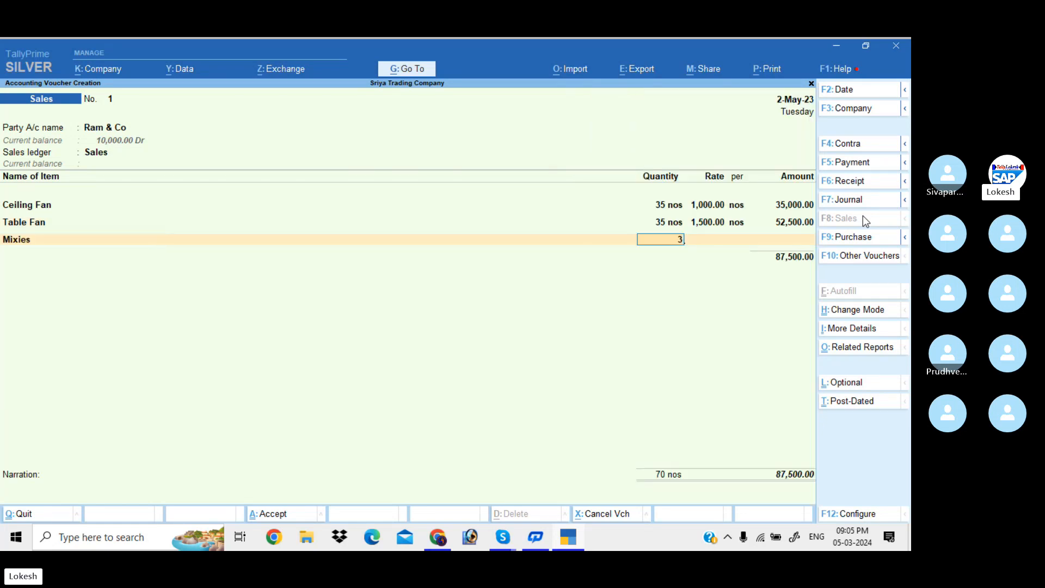
{"action": "type", "text": "5"}
{"action": "key", "text": "Return"}
{"action": "type", "text": "2000"}
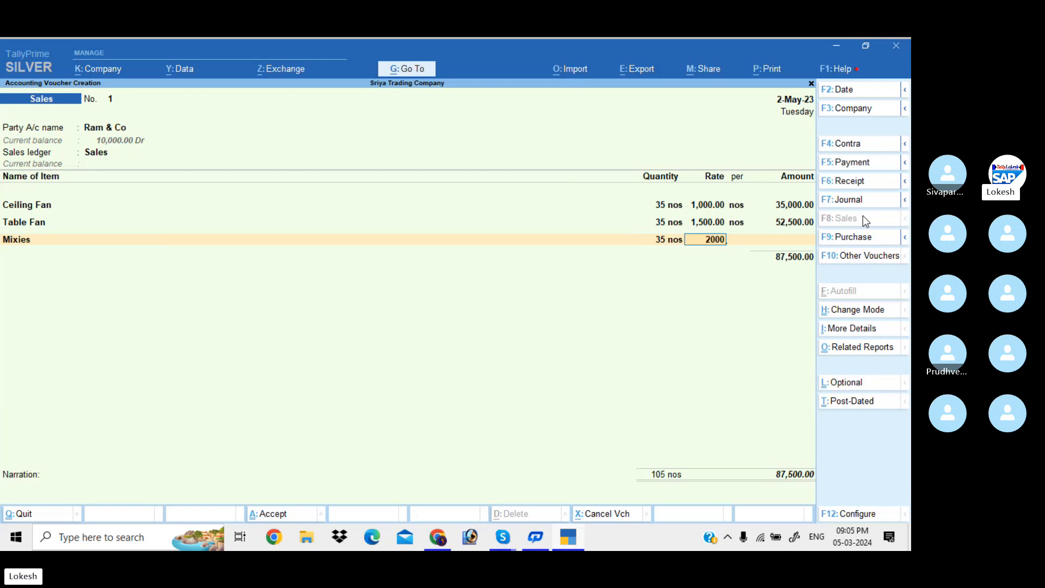
{"action": "key", "text": "Return"}
{"action": "key", "text": "Return"}
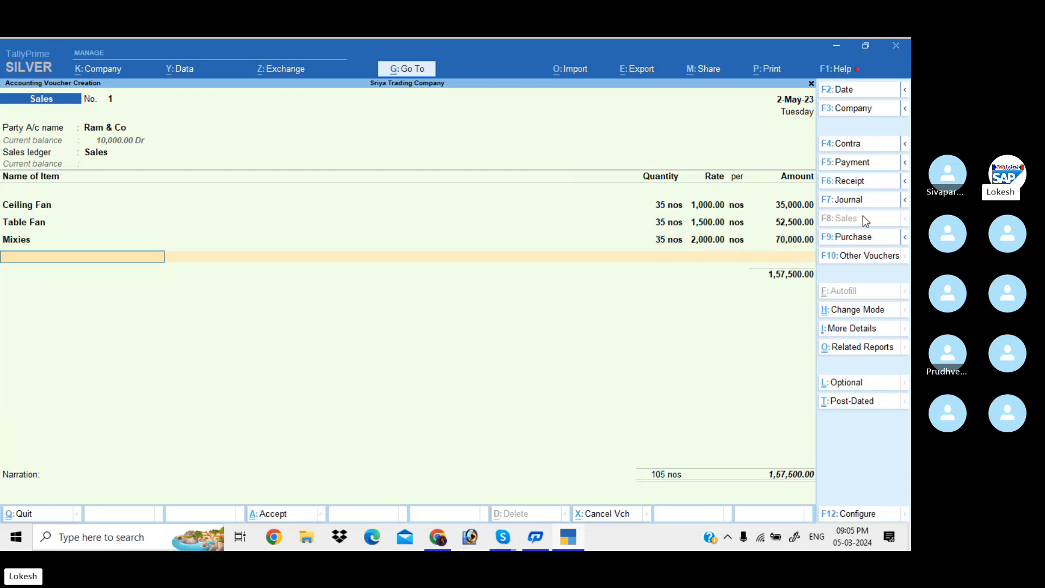
Add Grinders to the Ram & Co sale with a quantity of 35 nos at a rate of 2,500.
{"action": "type", "text": "g"}
{"action": "key", "text": "Return"}
{"action": "type", "text": "35"}
{"action": "key", "text": "Return"}
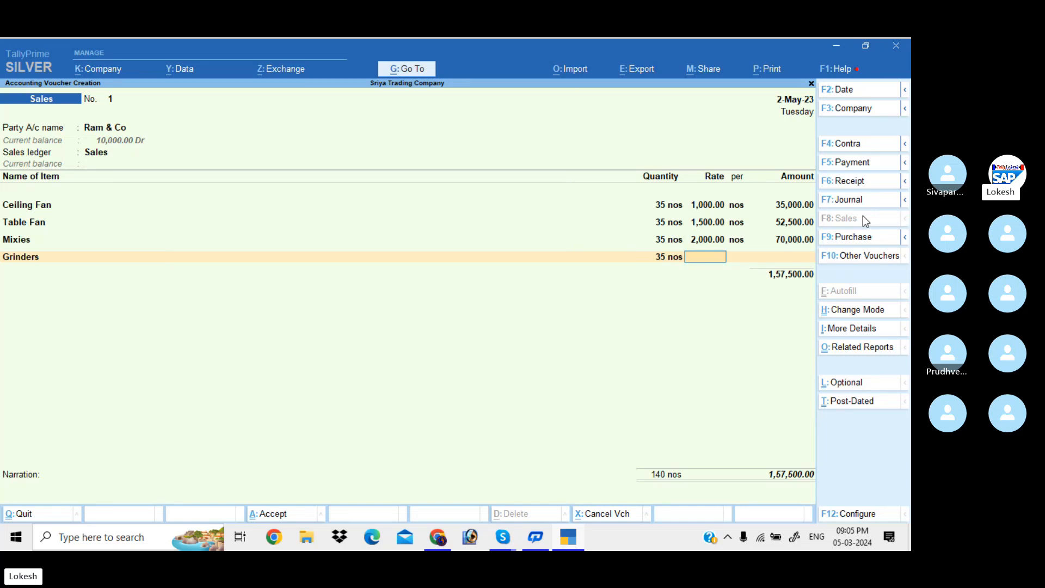
{"action": "type", "text": "2500"}
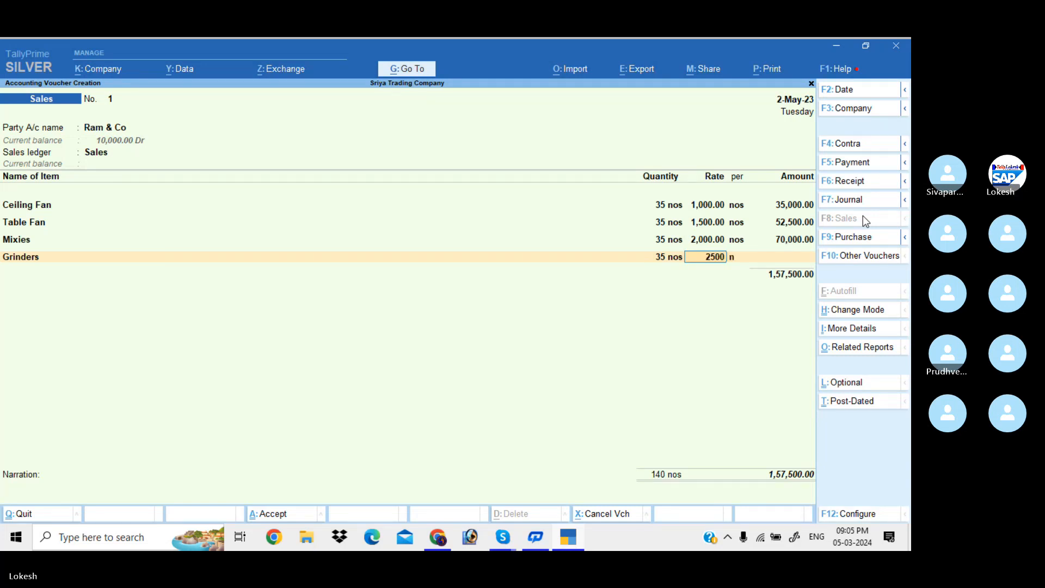
{"action": "key", "text": "Return"}
{"action": "key", "text": "Return"}
{"action": "key", "text": "Return"}
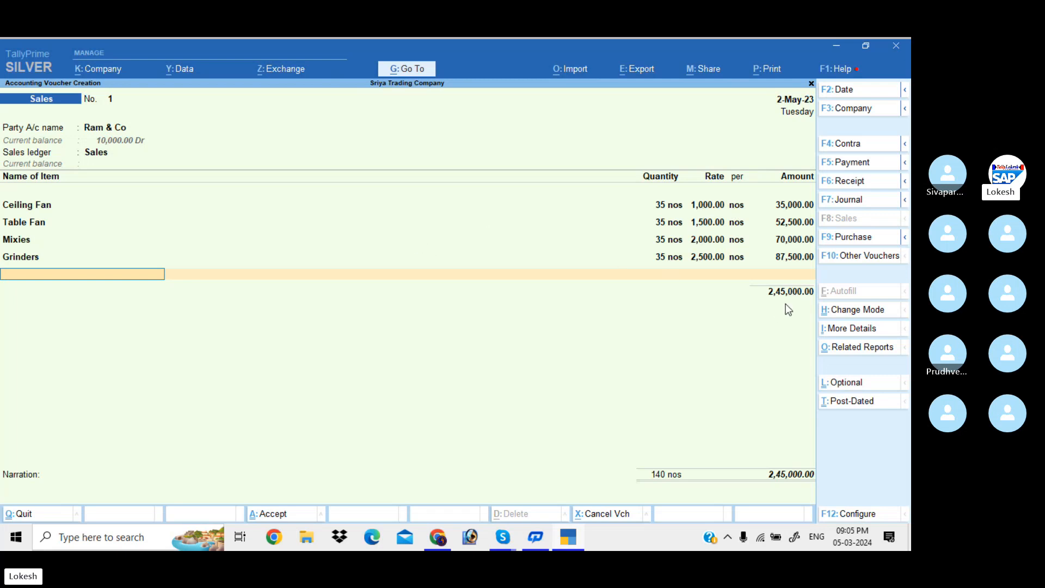
End the item list and create a Tax ledger under Duties & Taxes with duty type Others for the sale.
{"action": "key", "text": "Return"}
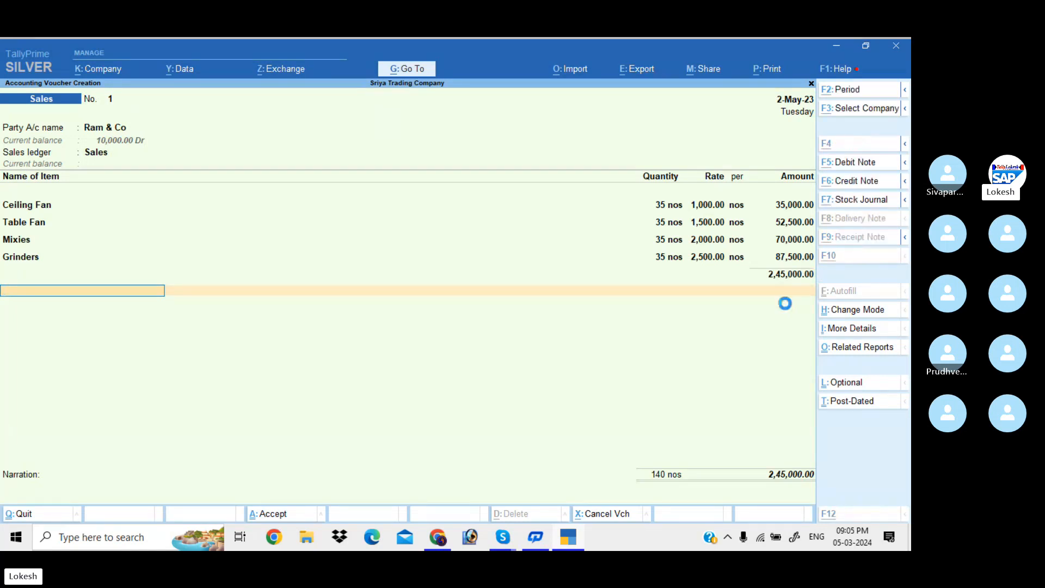
{"action": "key", "text": "alt+c"}
{"action": "type", "text": "Tax"}
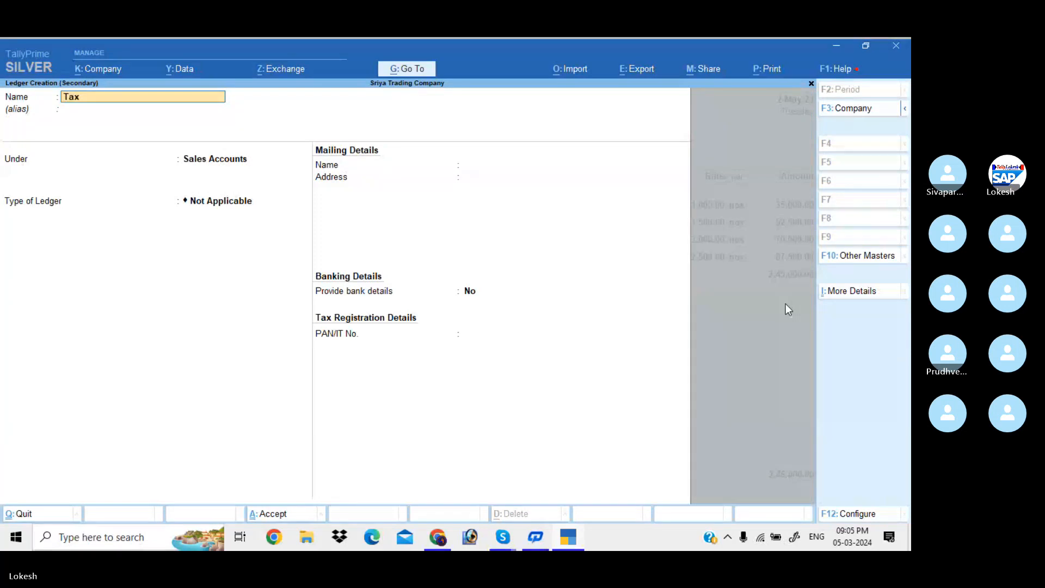
{"action": "key", "text": "Return"}
{"action": "type", "text": "du"}
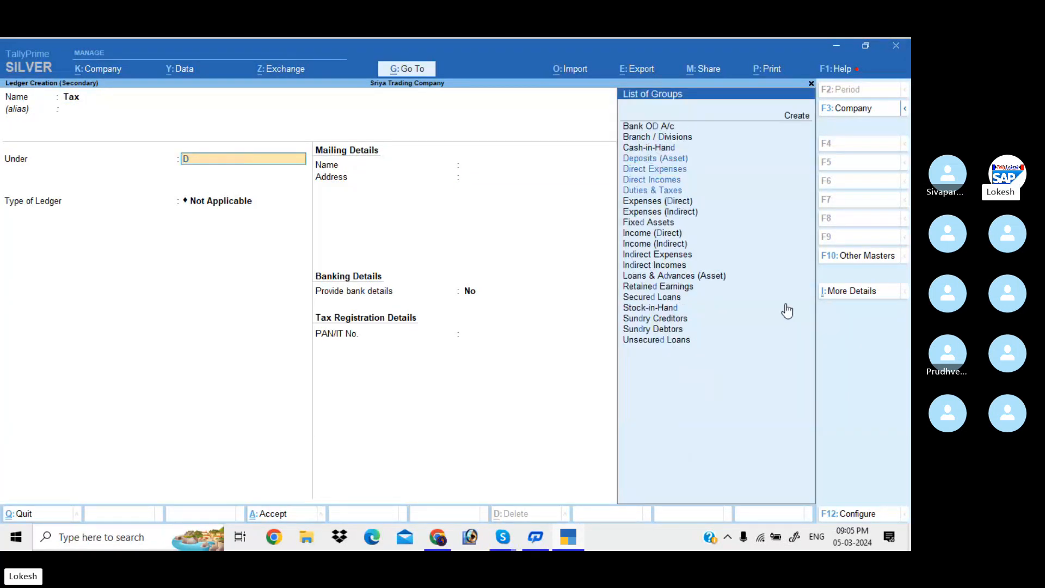
{"action": "key", "text": "Return"}
{"action": "key", "text": "Return"}
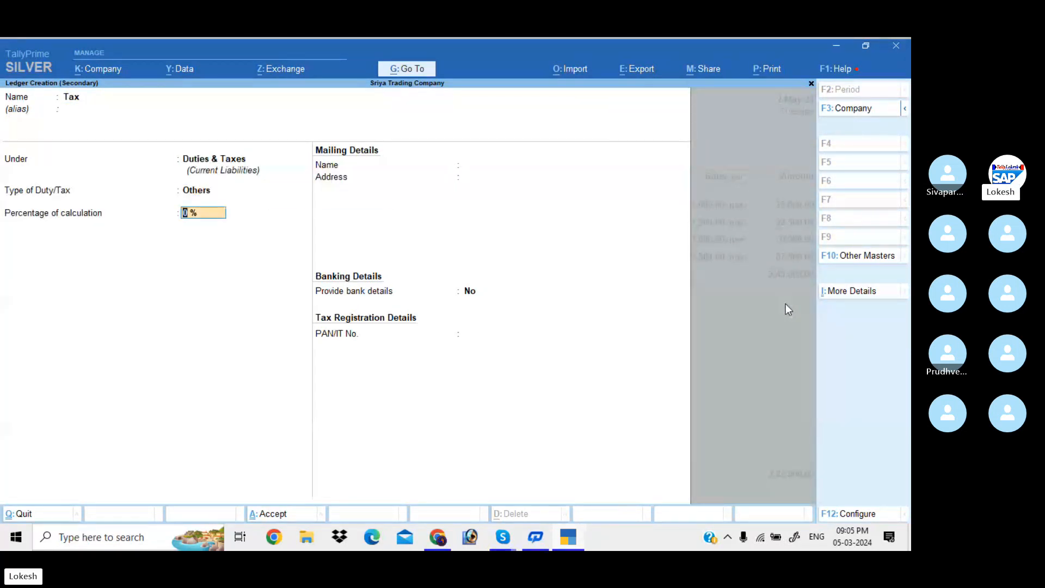
{"action": "key", "text": "Return"}
{"action": "key", "text": "Return"}
{"action": "key", "text": "Return"}
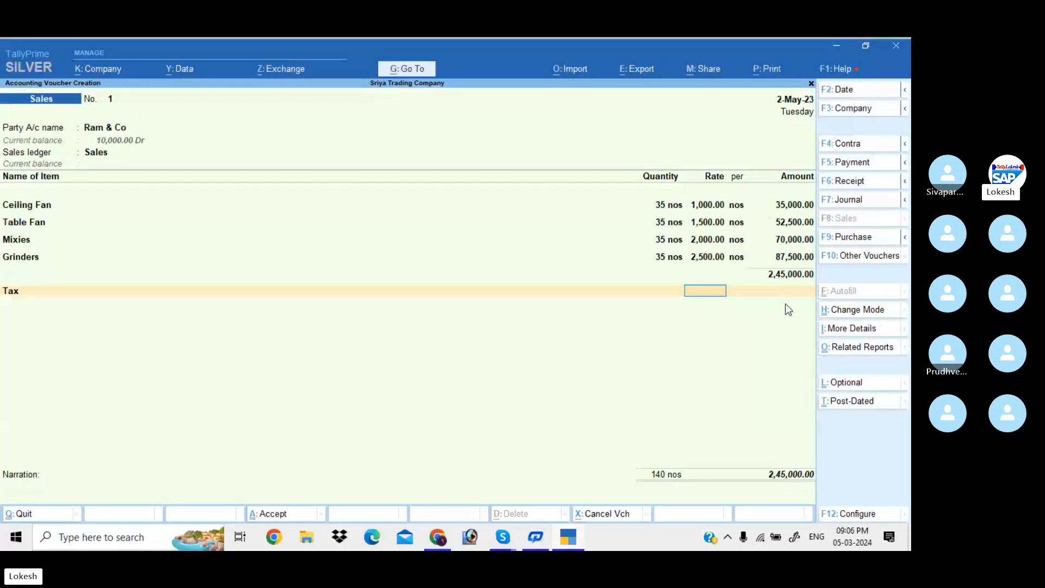
Apply the Tax ledger to the Ram & Co sale at a rate of 4% and end the ledger entries.
{"action": "key", "text": "Return"}
{"action": "key", "text": "BackSpace"}
{"action": "type", "text": "4"}
{"action": "key", "text": "BackSpace"}
{"action": "type", "text": "4"}
{"action": "key", "text": "Return"}
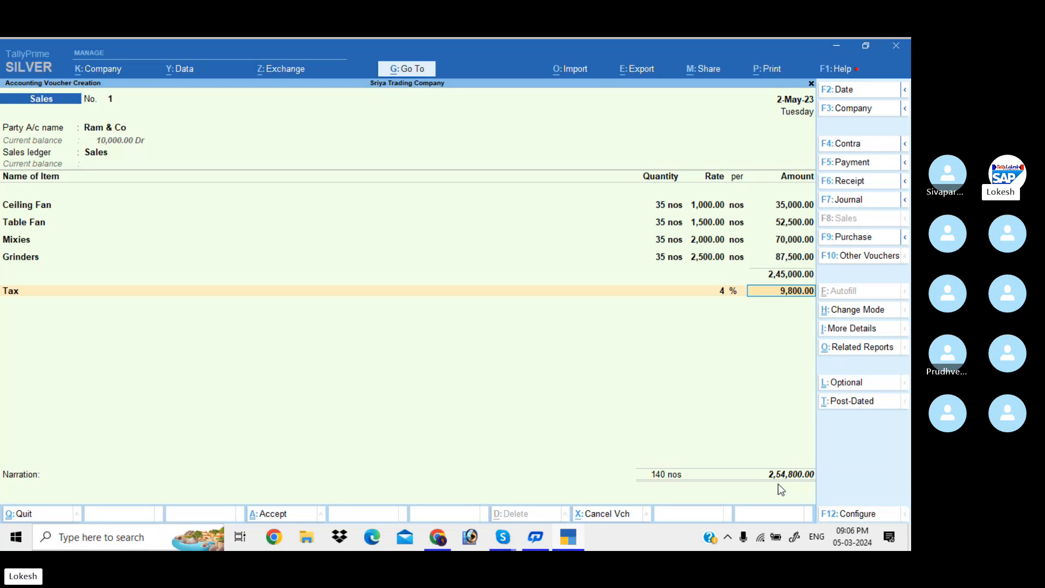
{"action": "key", "text": "Return"}
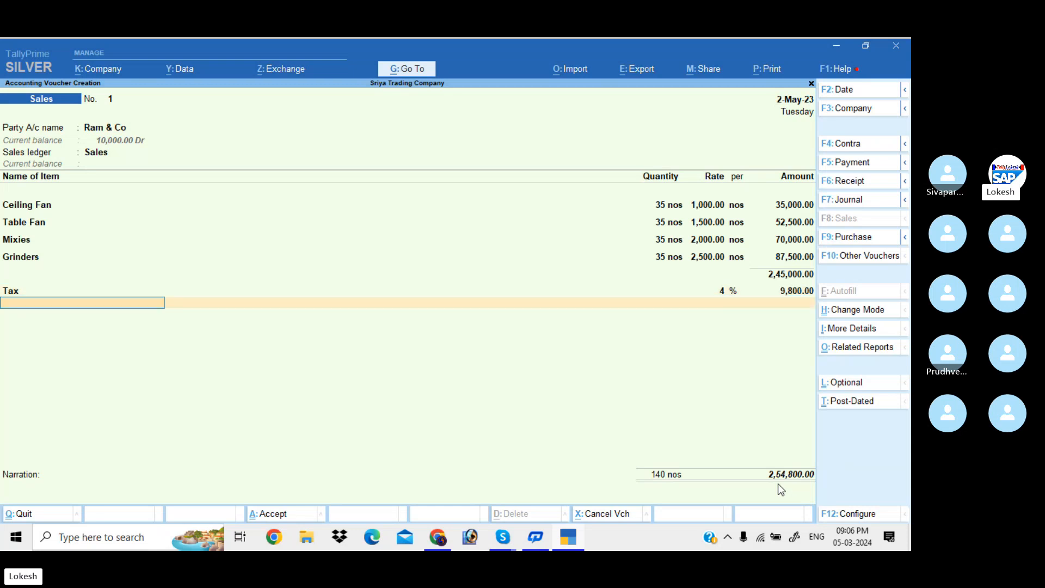
{"action": "key", "text": "Return"}
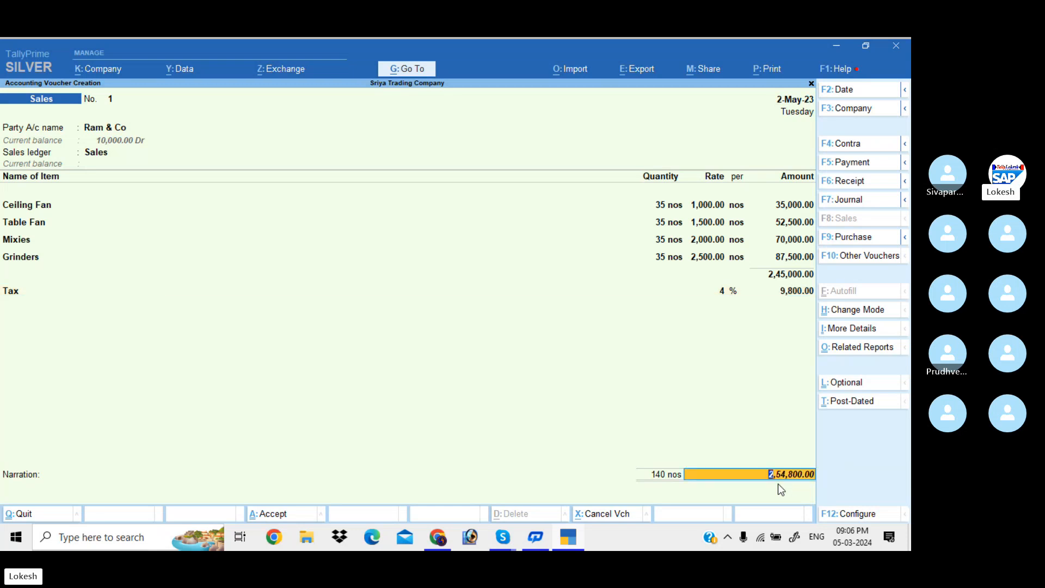
Set the Ram & Co sales voucher's date to 1-Jun-23 and save it without a narration.
{"action": "left_click", "coordinate": [846, 94]}
{"action": "type", "text": "1-6"}
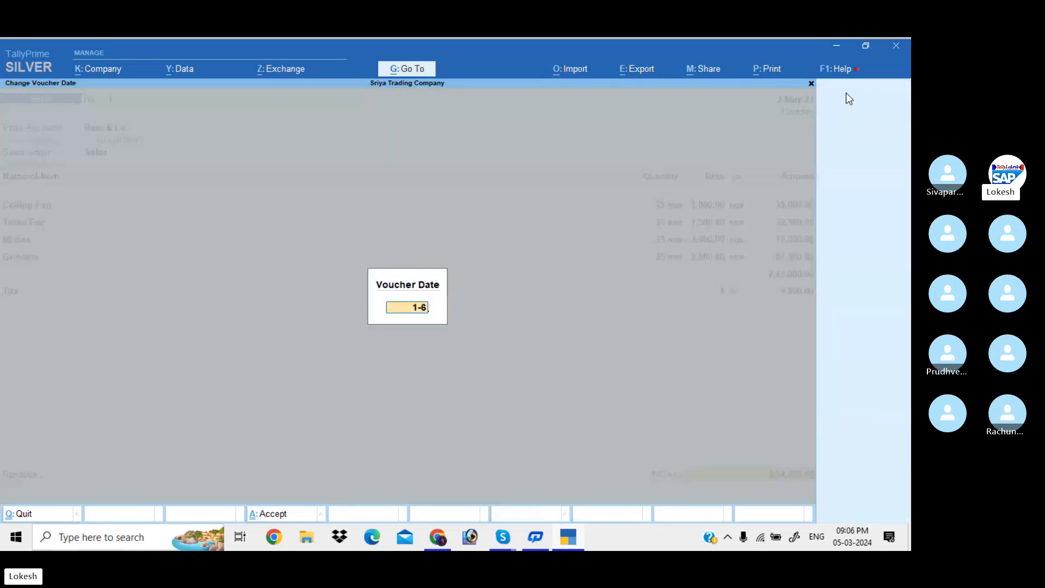
{"action": "key", "text": "Return"}
{"action": "key", "text": "Return"}
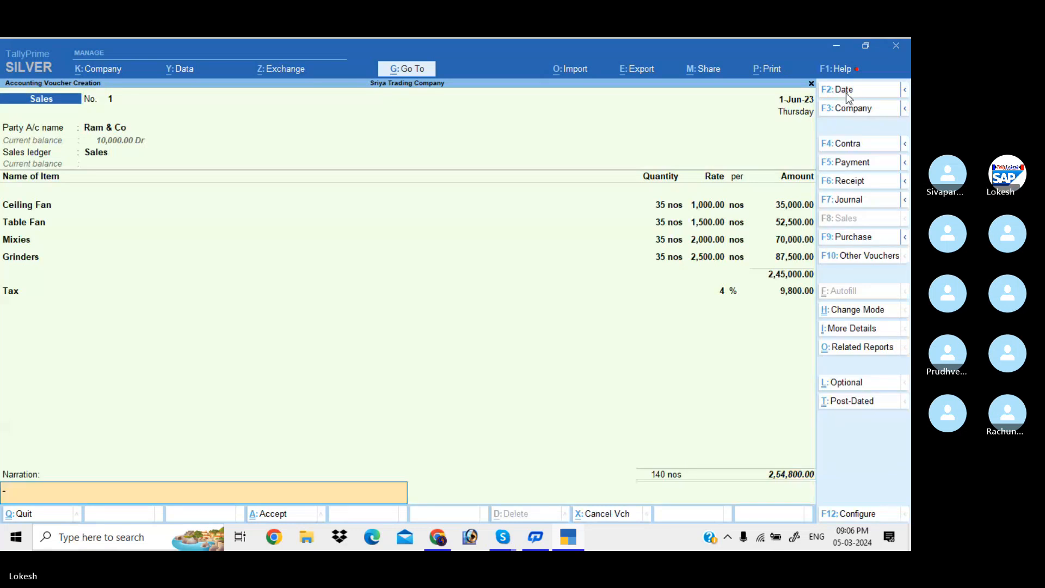
{"action": "key", "text": "Return"}
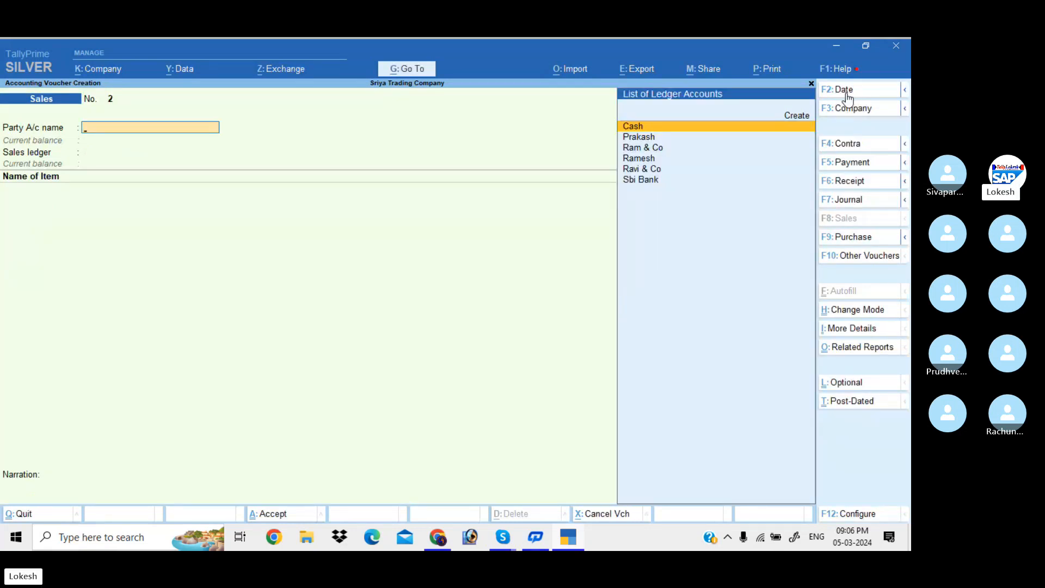
Date the second sales voucher 2-Jun-23 and choose Ravi & Co as the party account with the Sales ledger.
{"action": "left_click", "coordinate": [846, 90]}
{"action": "type", "text": "2-6"}
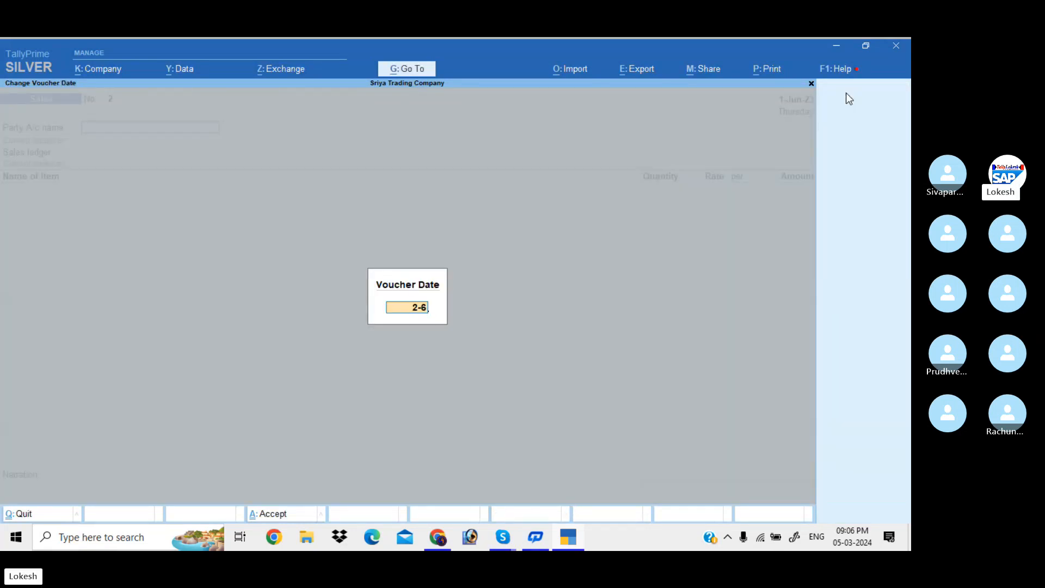
{"action": "key", "text": "Return"}
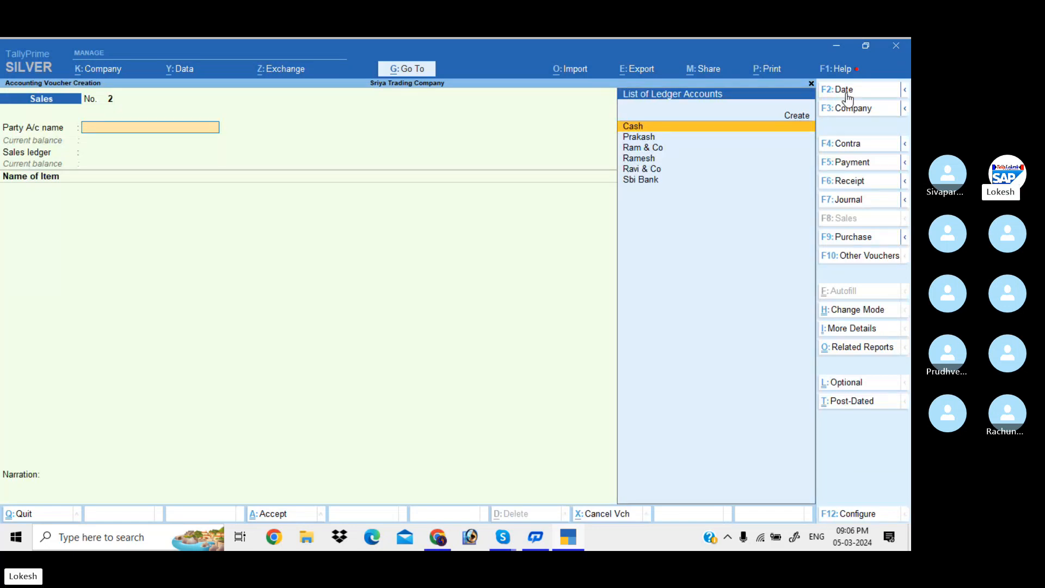
{"action": "type", "text": "rav"}
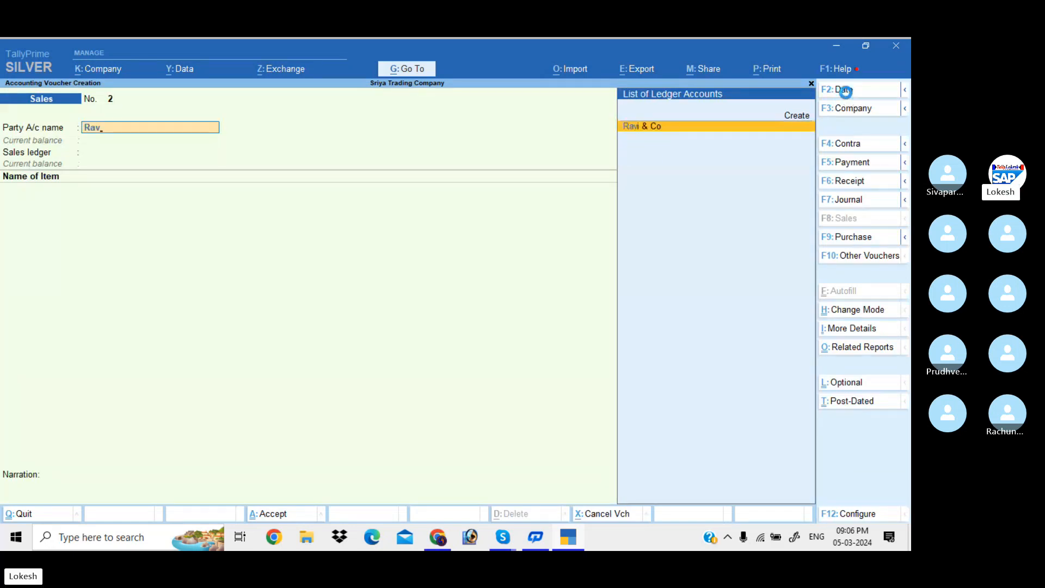
{"action": "key", "text": "Return"}
{"action": "key", "text": "Return"}
{"action": "key", "text": "Return"}
{"action": "key", "text": "Return"}
{"action": "key", "text": "Return"}
{"action": "key", "text": "Return"}
{"action": "key", "text": "Return"}
{"action": "key", "text": "Return"}
{"action": "key", "text": "Return"}
{"action": "key", "text": "Return"}
{"action": "key", "text": "Return"}
{"action": "key", "text": "Return"}
{"action": "key", "text": "Return"}
{"action": "key", "text": "Return"}
{"action": "key", "text": "Return"}
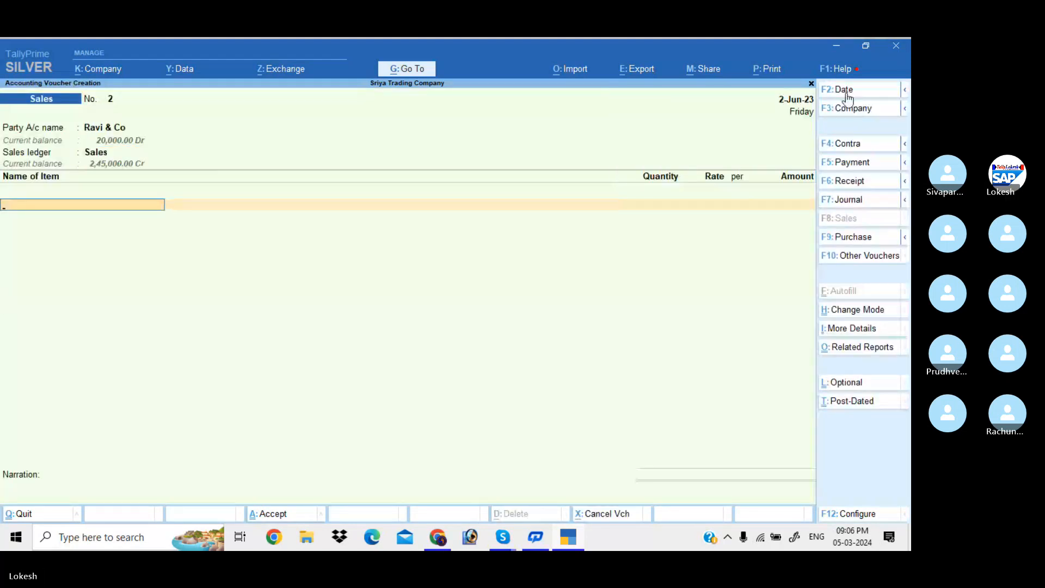
Enter Ceiling Fan and Table Fan in the Ravi & Co sale, 35 nos each, at rates of 1,000 and 1,500.
{"action": "type", "text": "c"}
{"action": "key", "text": "Return"}
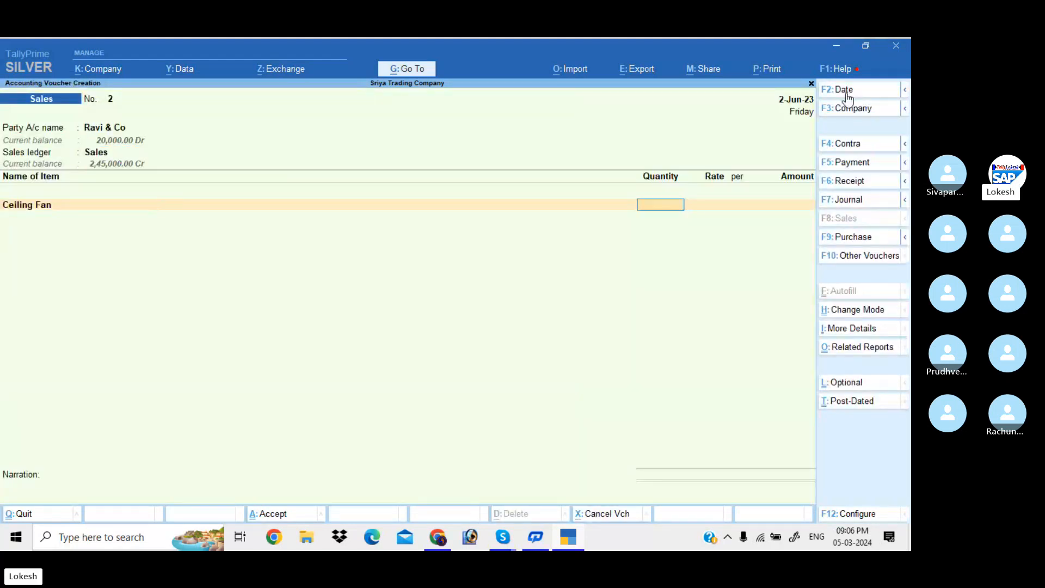
{"action": "type", "text": "35"}
{"action": "key", "text": "Return"}
{"action": "key", "text": "Return"}
{"action": "key", "text": "Return"}
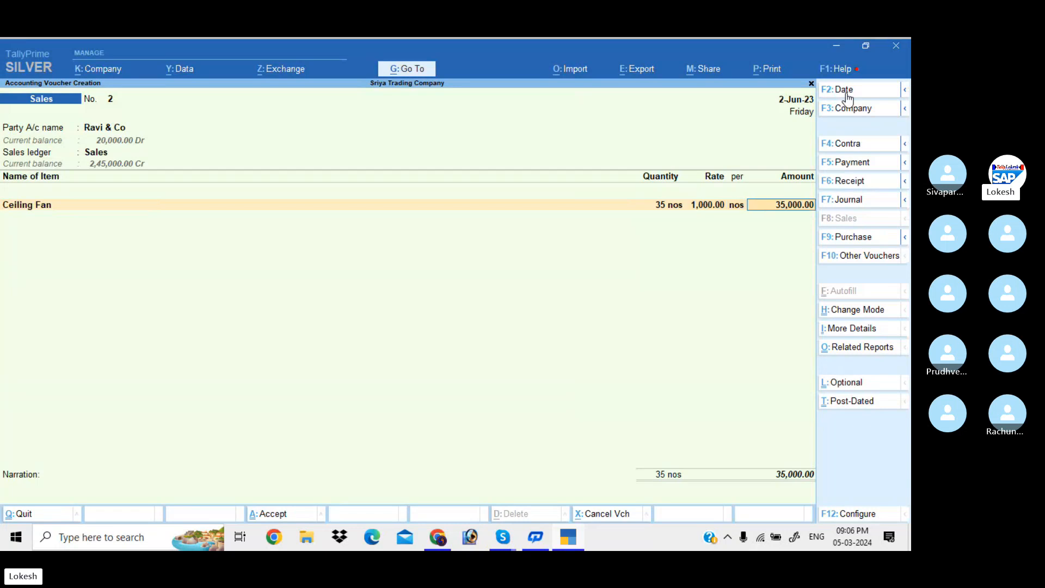
{"action": "key", "text": "Return"}
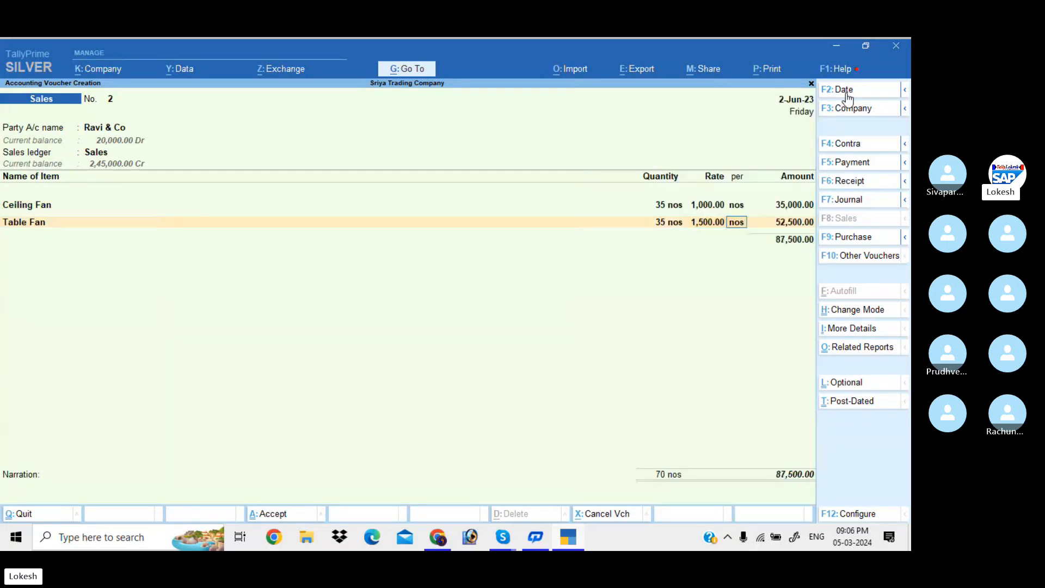
{"action": "key", "text": "Return"}
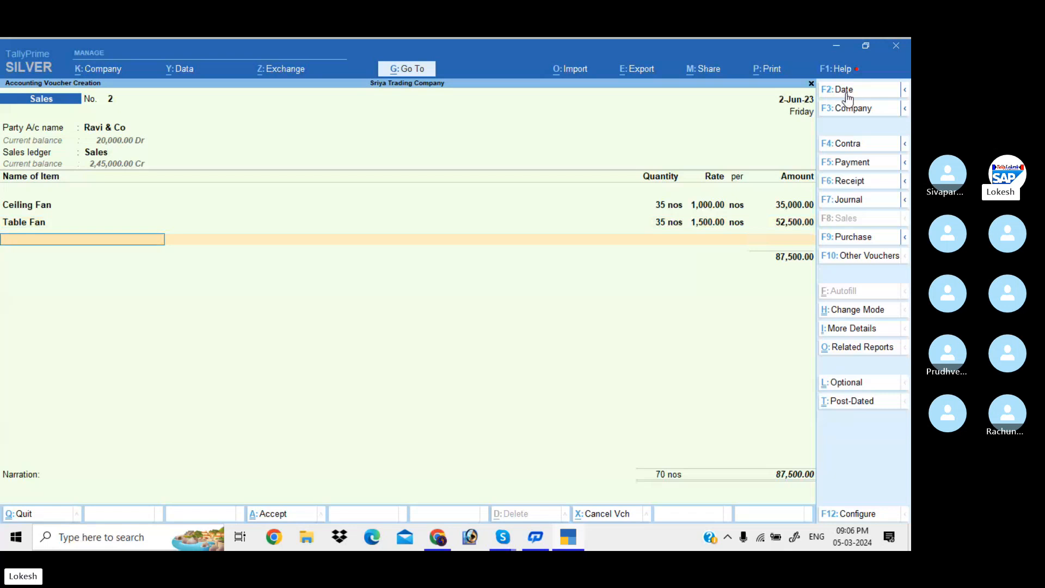
Add 35 nos of Mixies at a rate of 2,000 to the Ravi & Co sale.
{"action": "type", "text": "M"}
{"action": "key", "text": "Return"}
{"action": "type", "text": "35"}
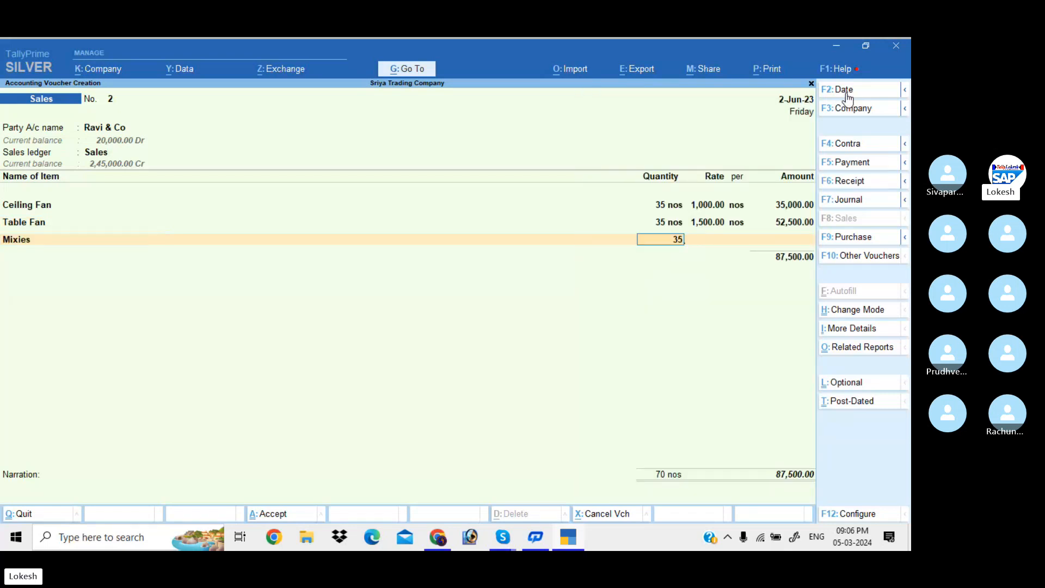
{"action": "key", "text": "Return"}
{"action": "key", "text": "Return"}
{"action": "key", "text": "Return"}
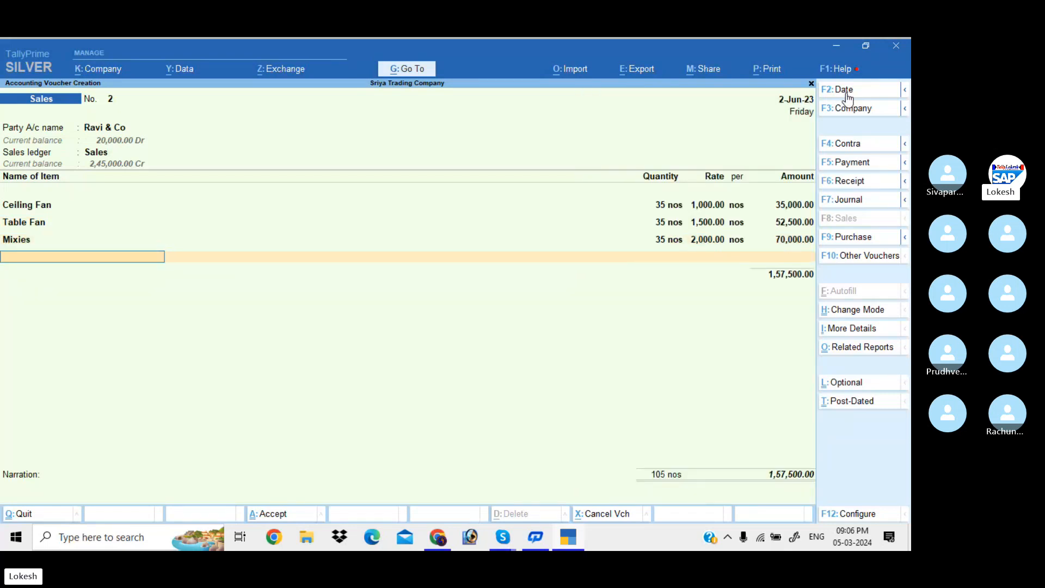
Add 35 nos of Grinders at a rate of 2,500 to the Ravi & Co sale.
{"action": "type", "text": "G"}
{"action": "key", "text": "Return"}
{"action": "type", "text": "35"}
{"action": "key", "text": "Return"}
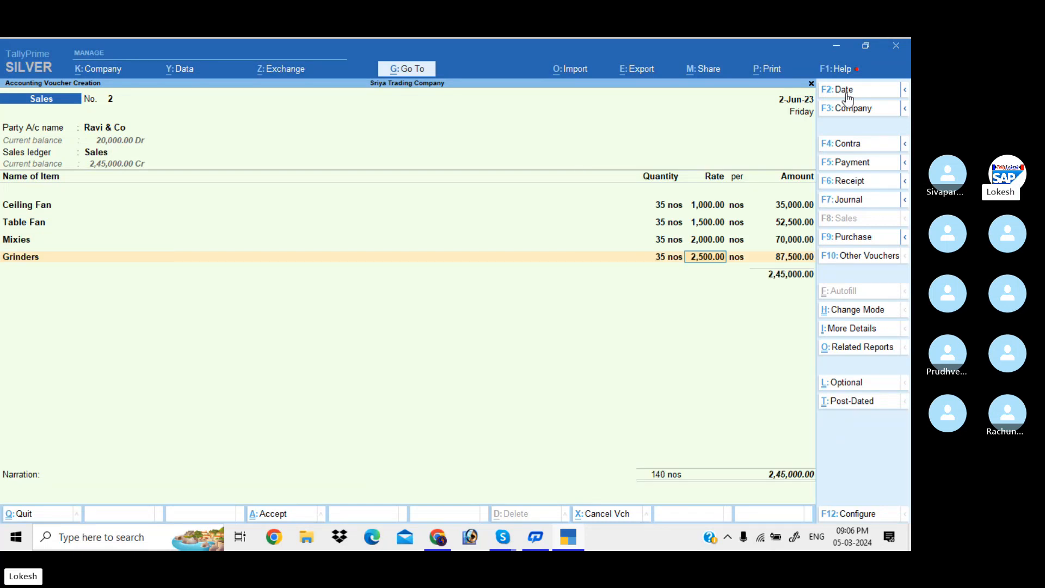
{"action": "key", "text": "Return"}
{"action": "key", "text": "Return"}
{"action": "key", "text": "Return"}
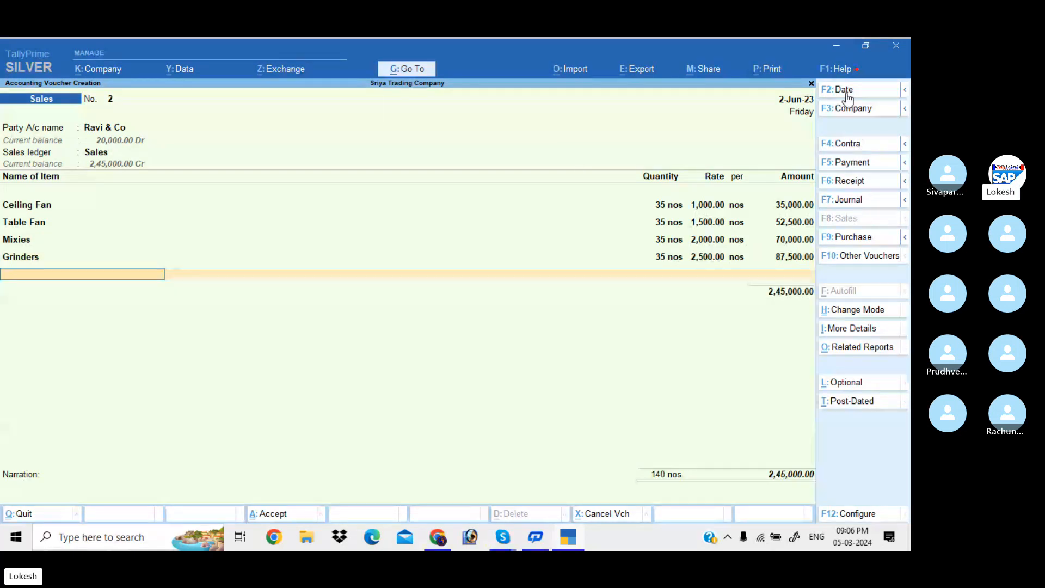
End the item list, apply the Tax ledger at 4%, and save the Ravi & Co sales voucher without a narration.
{"action": "key", "text": "Return"}
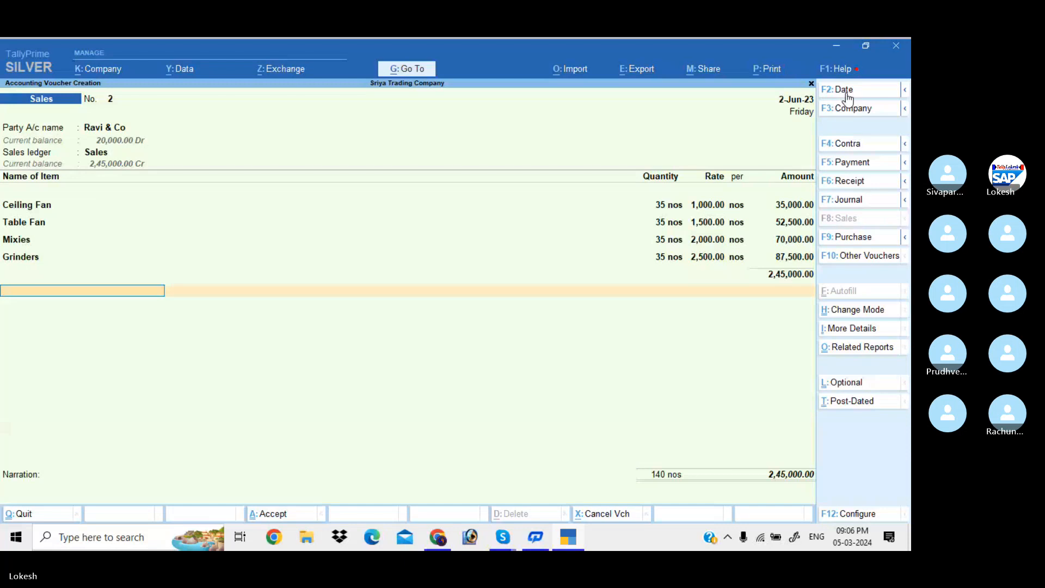
{"action": "type", "text": "T"}
{"action": "key", "text": "Return"}
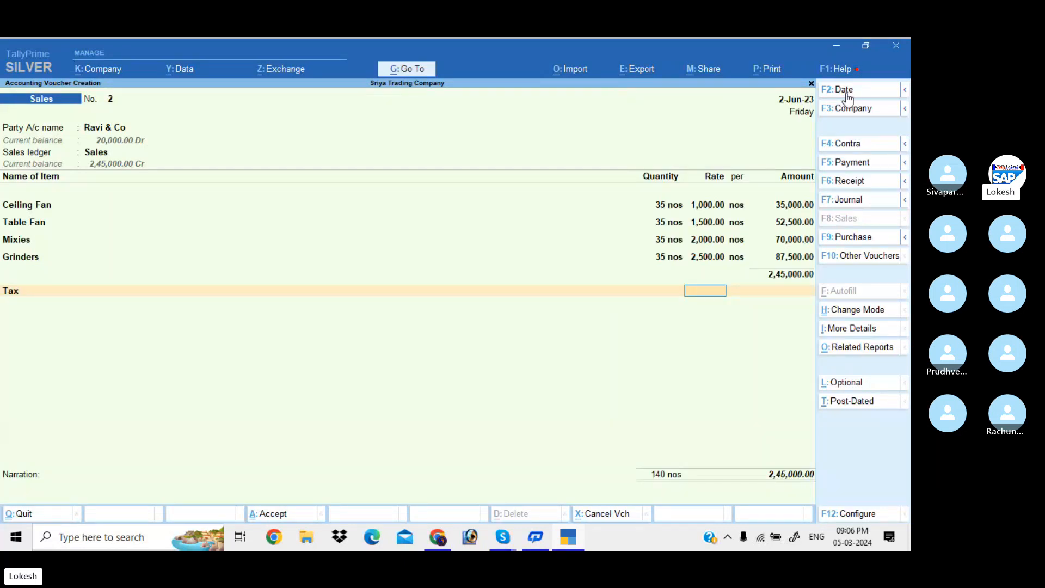
{"action": "type", "text": "4"}
{"action": "key", "text": "Return"}
{"action": "key", "text": "Return"}
{"action": "key", "text": "Return"}
{"action": "key", "text": "Return"}
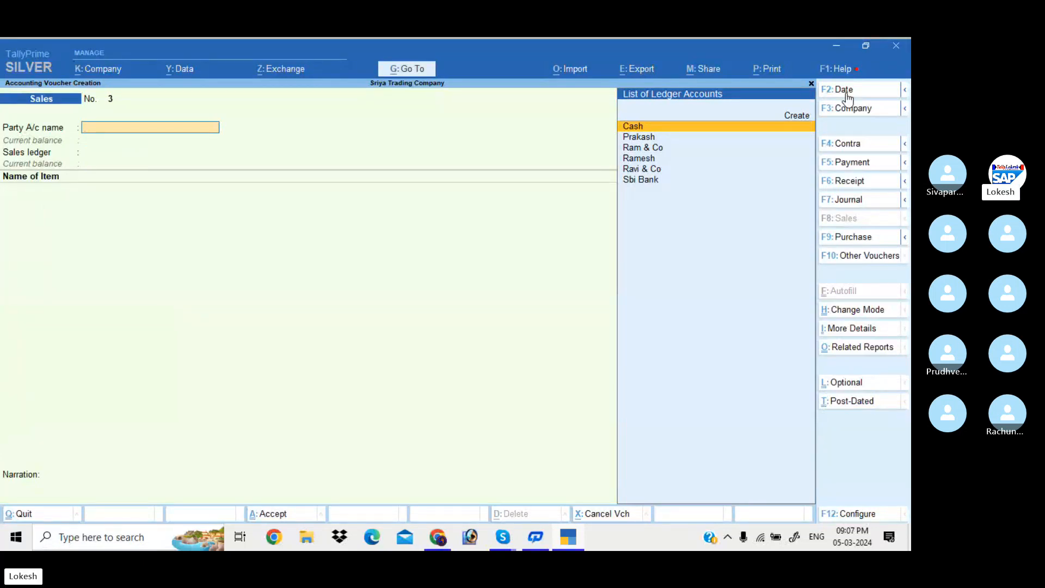
Set the third sales voucher's date to 31-Jul-23.
{"action": "left_click", "coordinate": [847, 97]}
{"action": "type", "text": "31"}
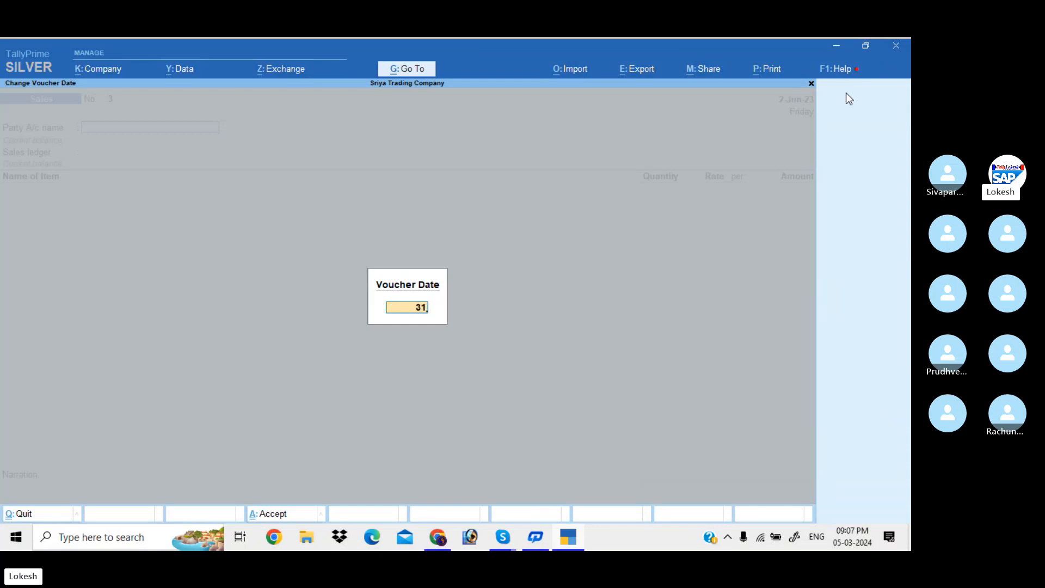
{"action": "type", "text": "-7"}
{"action": "key", "text": "Return"}
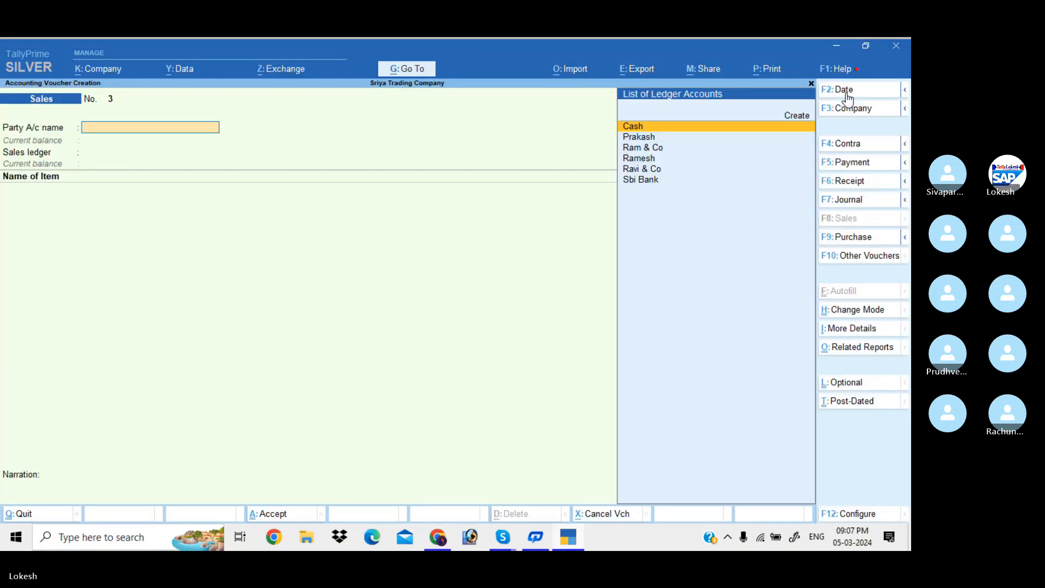
Choose Cash as the party account, accept the blank dispatch details and default party details, and select the Sales ledger.
{"action": "key", "text": "Return"}
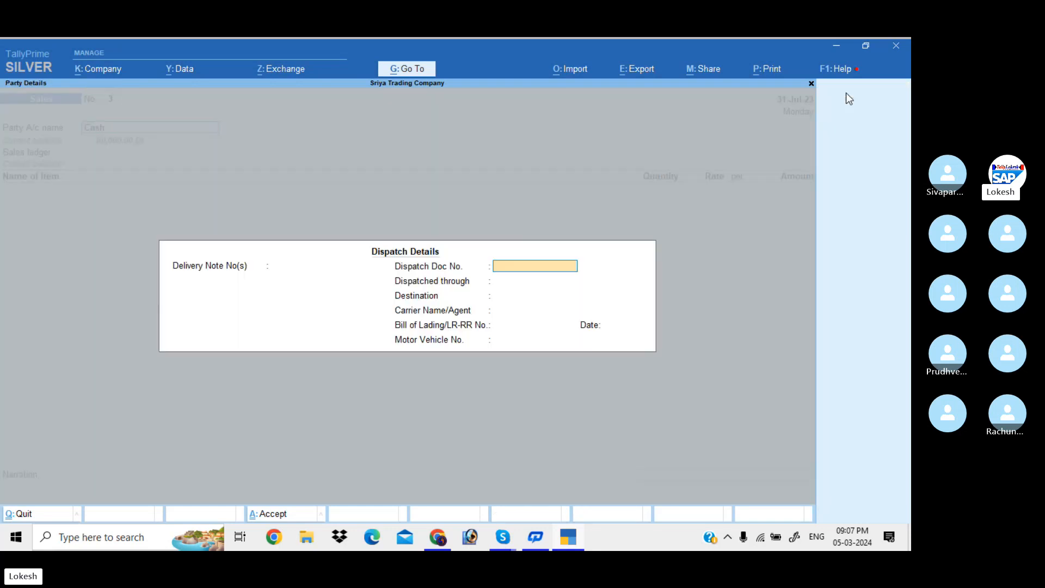
{"action": "key", "text": "Return"}
{"action": "key", "text": "Return"}
{"action": "key", "text": "Return"}
{"action": "key", "text": "Return"}
{"action": "key", "text": "Return"}
{"action": "key", "text": "Return"}
{"action": "key", "text": "Return"}
{"action": "key", "text": "Return"}
{"action": "key", "text": "Return"}
{"action": "key", "text": "Return"}
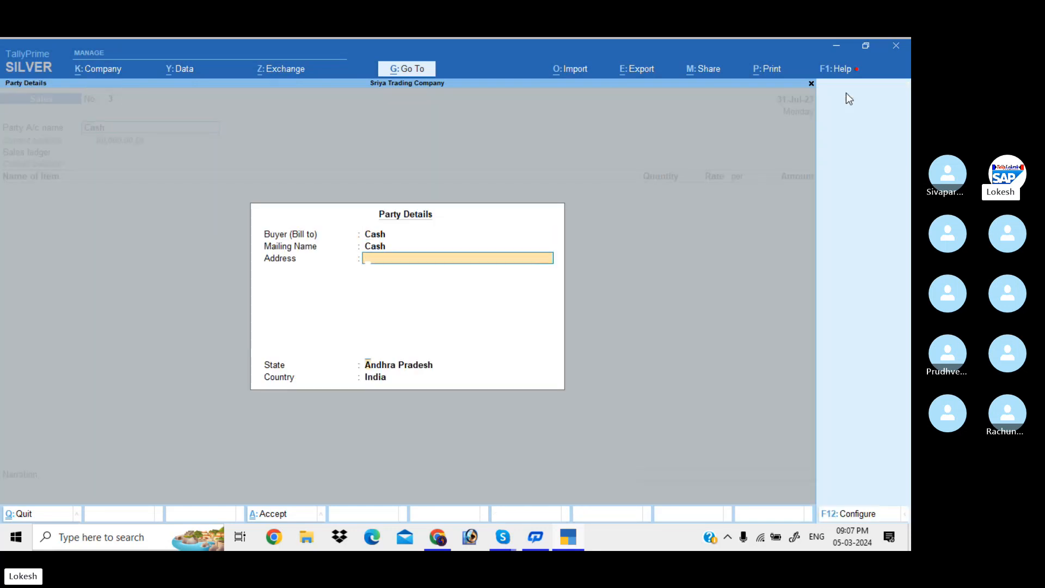
{"action": "key", "text": "Return"}
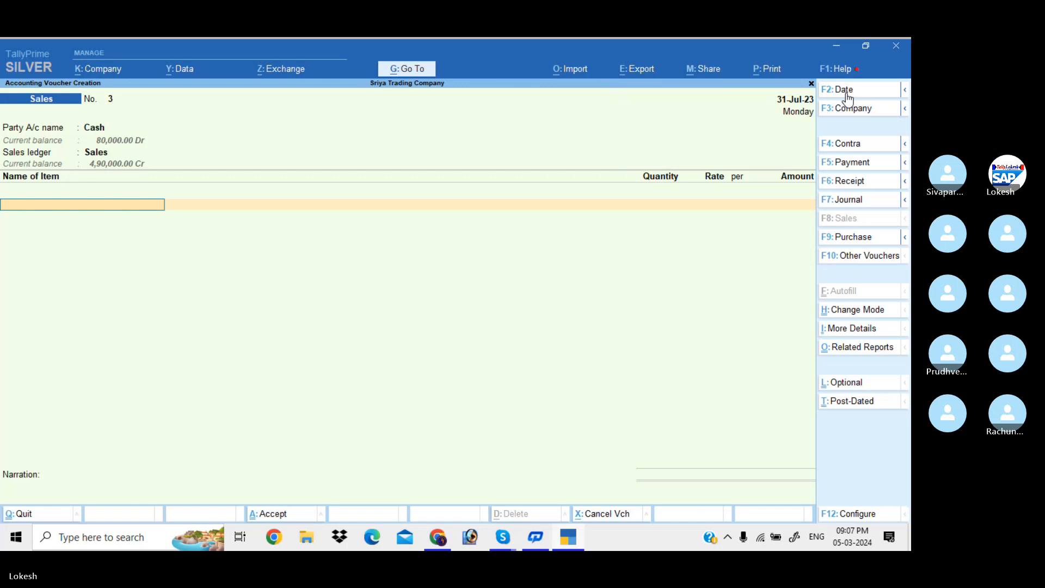
Enter 25 nos of Ceiling Fan at a rate of 1,000 in the cash sale.
{"action": "key", "text": "Return"}
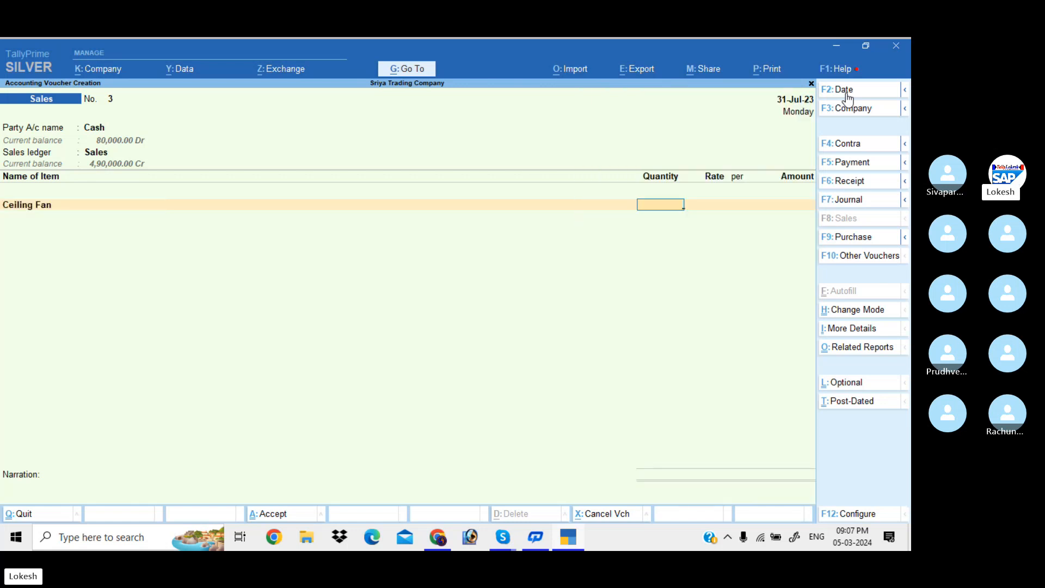
{"action": "type", "text": "25"}
{"action": "key", "text": "Return"}
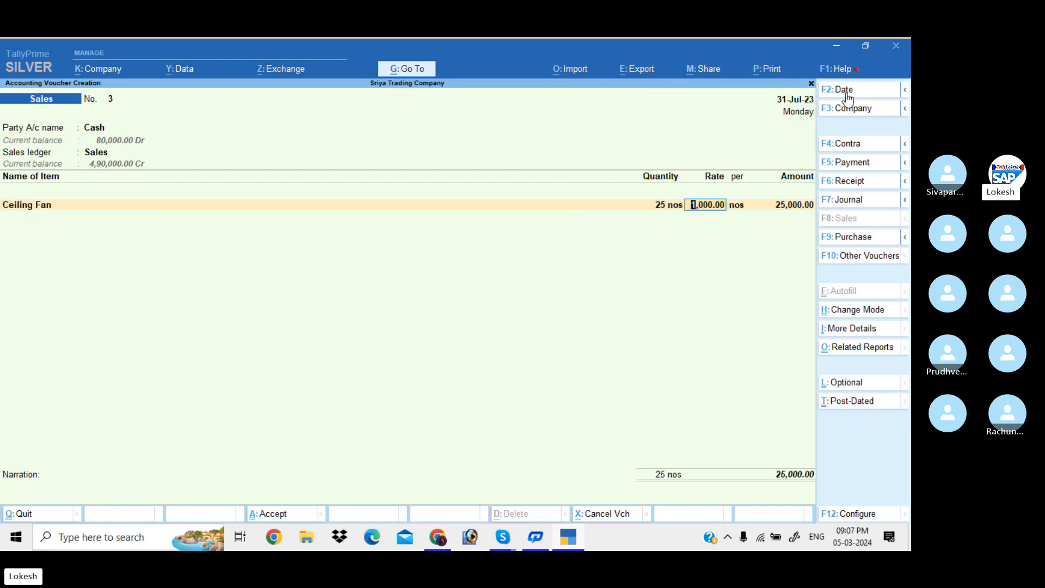
{"action": "key", "text": "Return"}
{"action": "key", "text": "Return"}
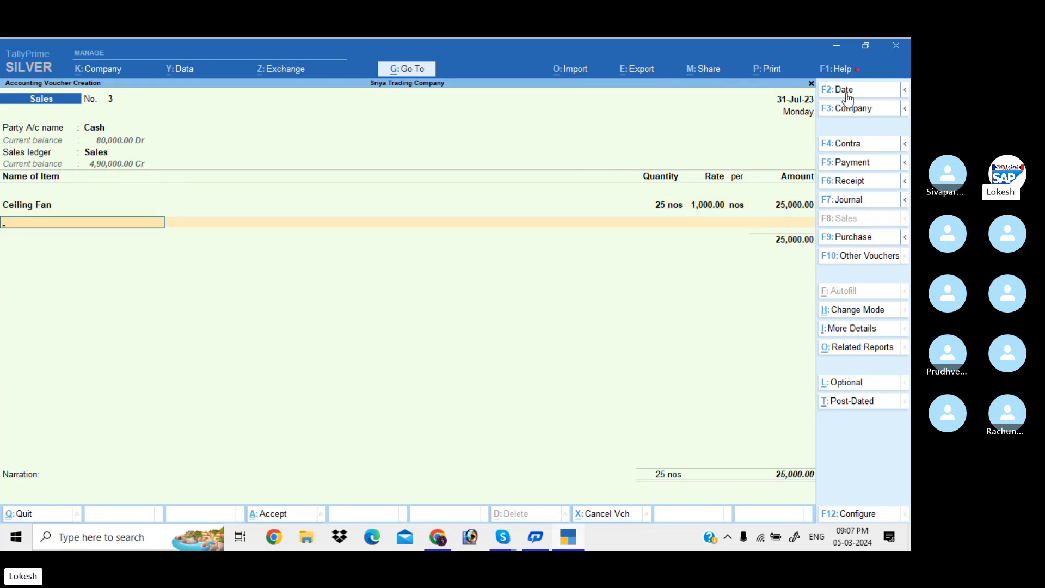
Add 25 nos of Table Fan at a rate of 1,500 to the cash sale.
{"action": "type", "text": "T"}
{"action": "key", "text": "Return"}
{"action": "type", "text": "3"}
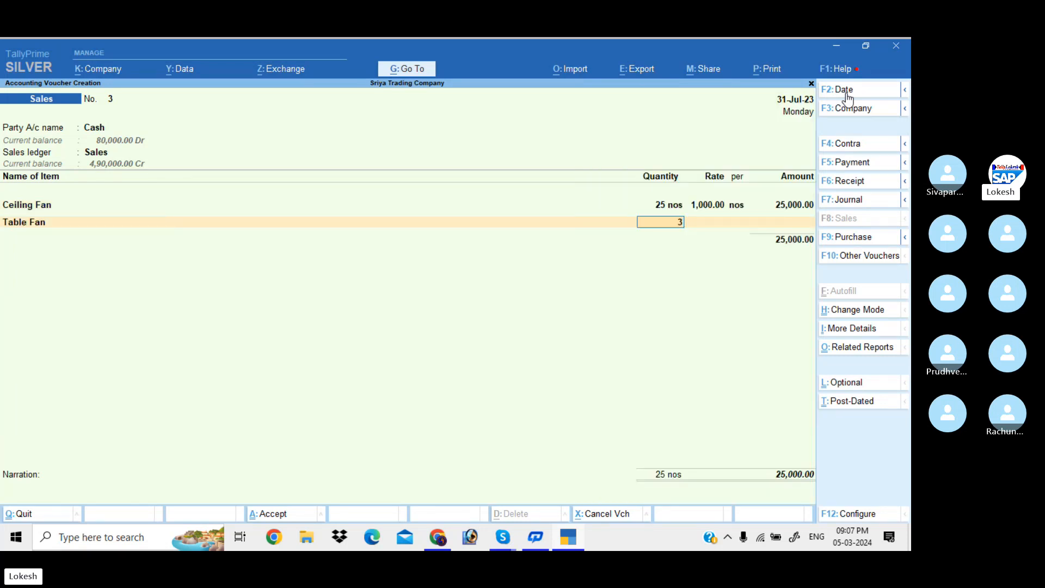
{"action": "type", "text": "25"}
{"action": "key", "text": "Return"}
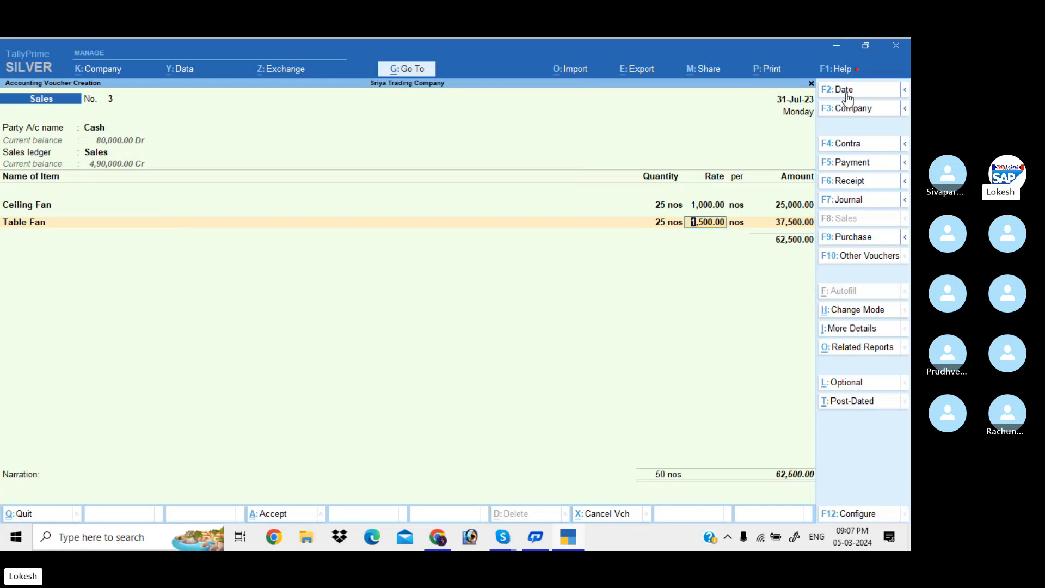
{"action": "key", "text": "Return"}
{"action": "key", "text": "Return"}
{"action": "key", "text": "Return"}
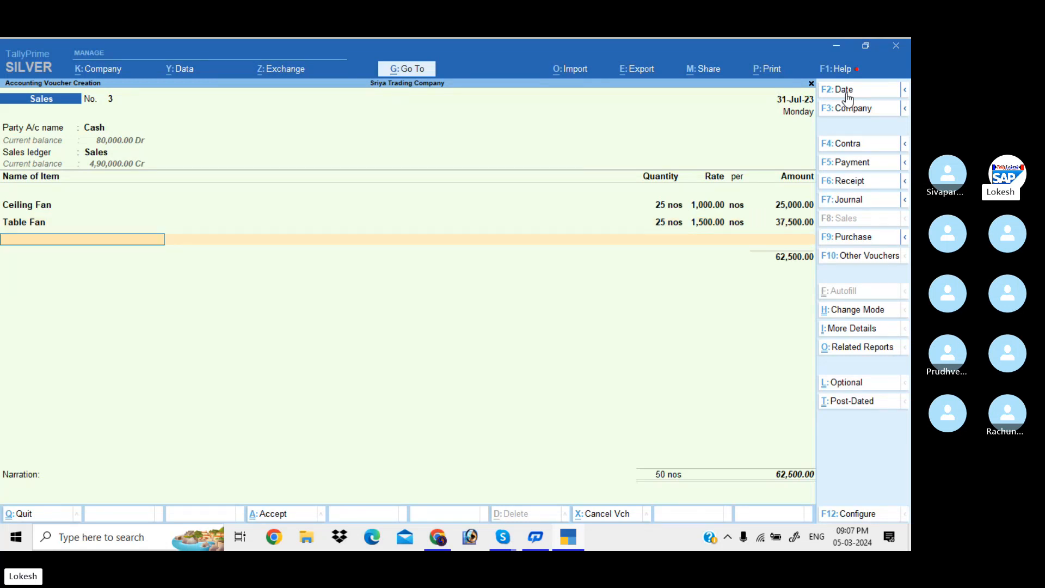
Add 25 nos of Mixies at a rate of 2,000 to the cash sale.
{"action": "type", "text": "M"}
{"action": "key", "text": "Return"}
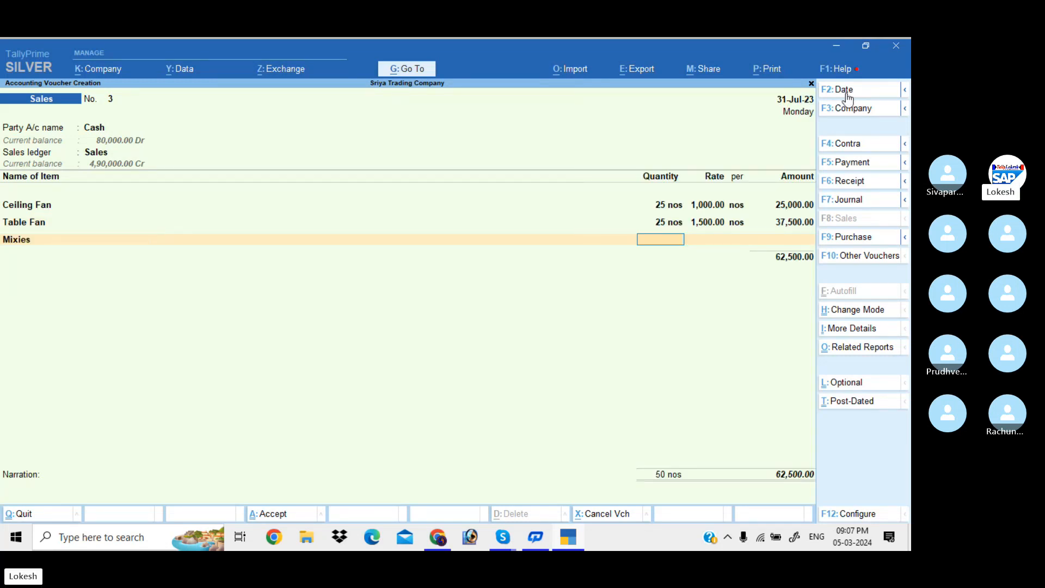
{"action": "type", "text": "25"}
{"action": "key", "text": "Return"}
{"action": "key", "text": "Return"}
{"action": "key", "text": "Return"}
{"action": "key", "text": "Return"}
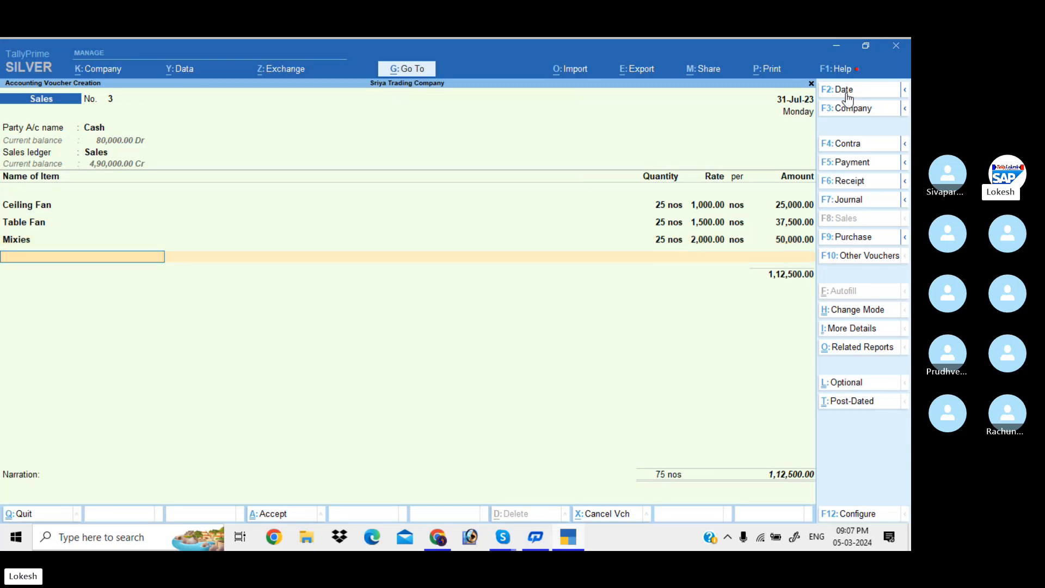
Add 25 nos of Grinders at a rate of 2,500 to the cash sale.
{"action": "type", "text": "Gr"}
{"action": "key", "text": "Return"}
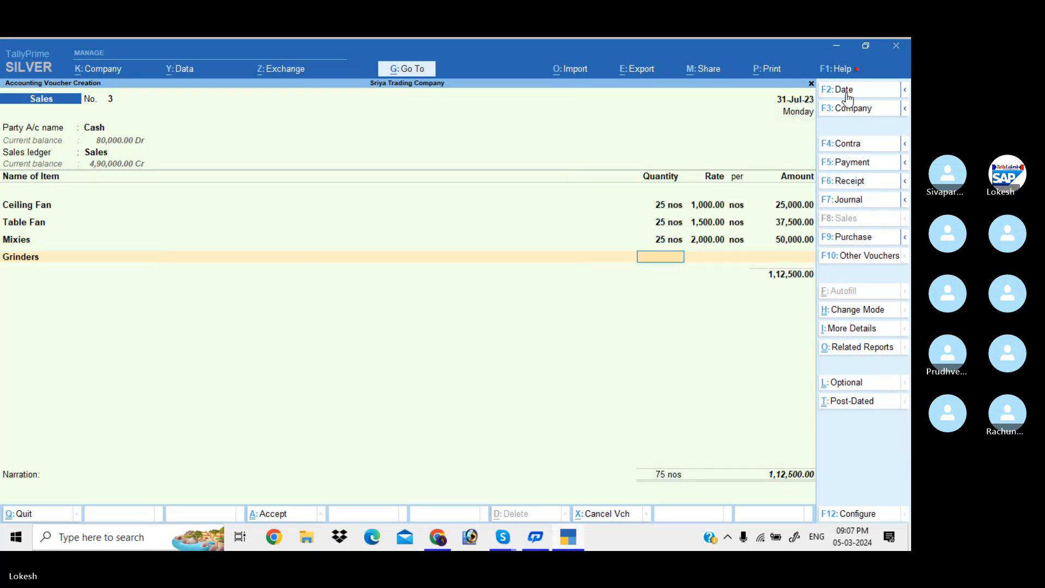
{"action": "type", "text": "25"}
{"action": "key", "text": "Return"}
{"action": "key", "text": "Return"}
{"action": "key", "text": "Return"}
{"action": "key", "text": "Return"}
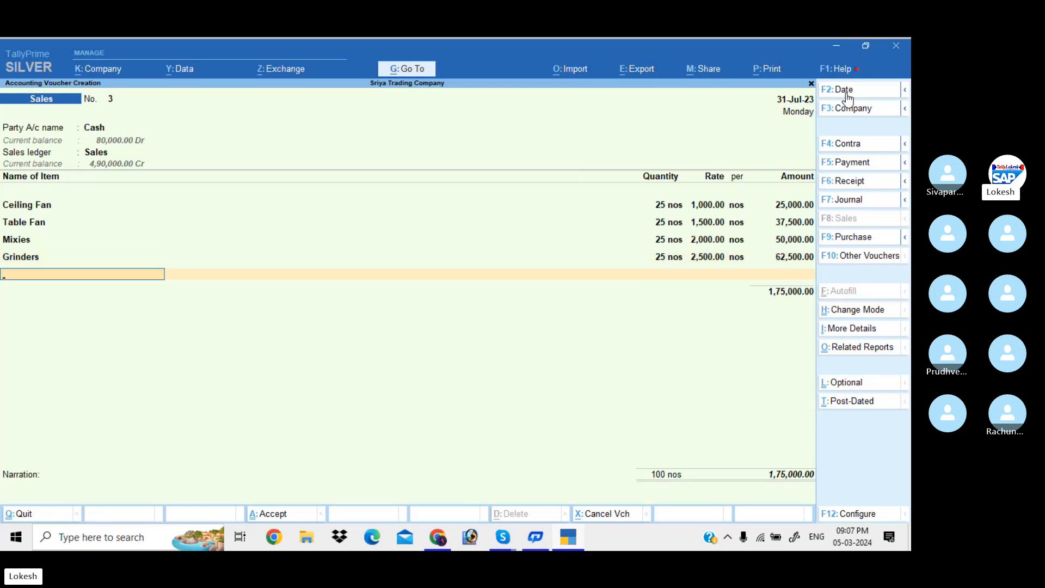
End the item list and create a Discount Allowed ledger under Indirect Expenses for the cash sale.
{"action": "key", "text": "Return"}
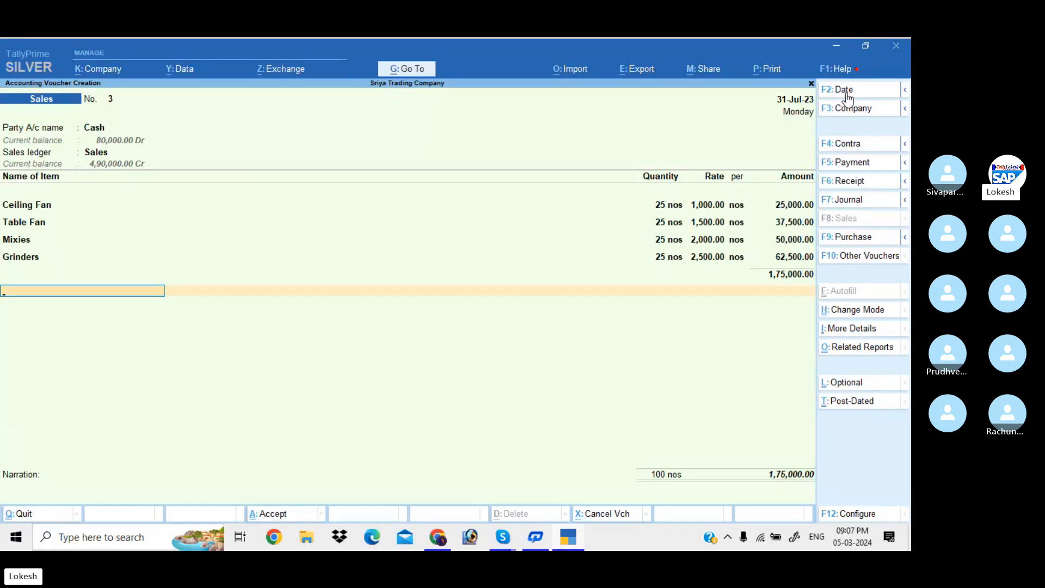
{"action": "key", "text": "alt+c"}
{"action": "type", "text": "Discount"}
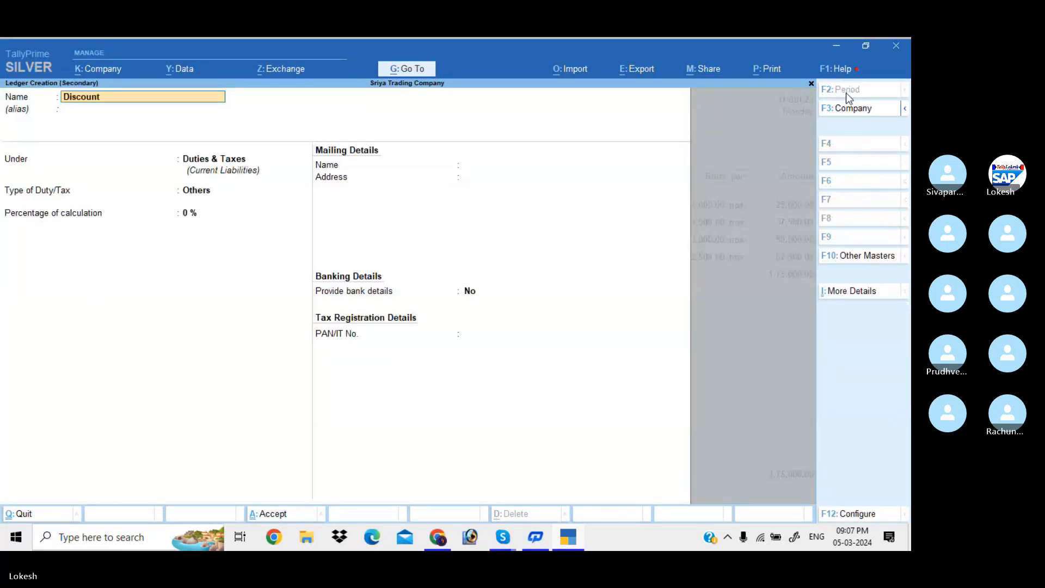
{"action": "type", "text": " Allowed"}
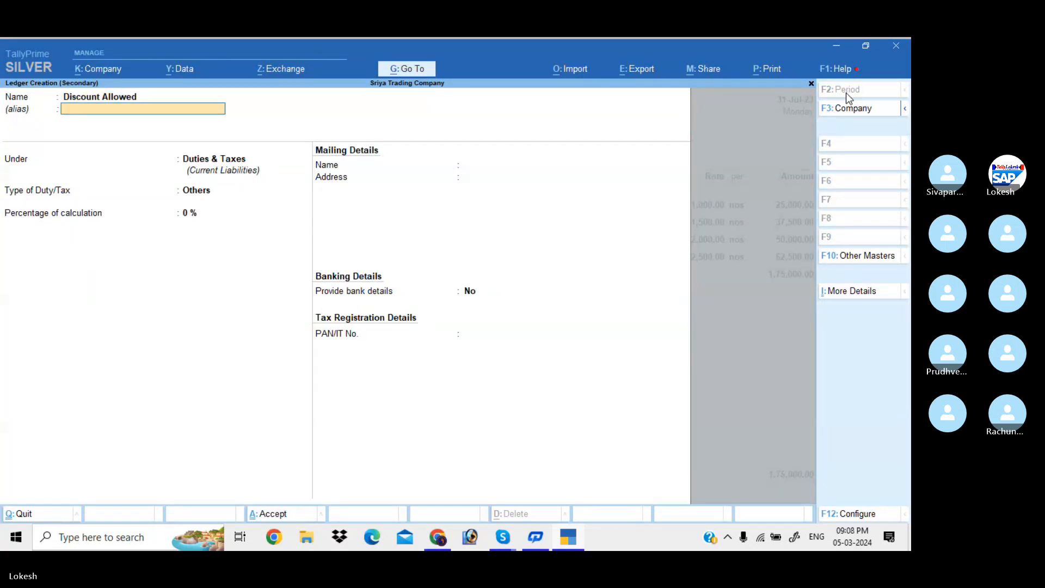
{"action": "key", "text": "Return"}
{"action": "type", "text": "ind"}
{"action": "key", "text": "Return"}
{"action": "key", "text": "Return"}
{"action": "key", "text": "Return"}
{"action": "key", "text": "Return"}
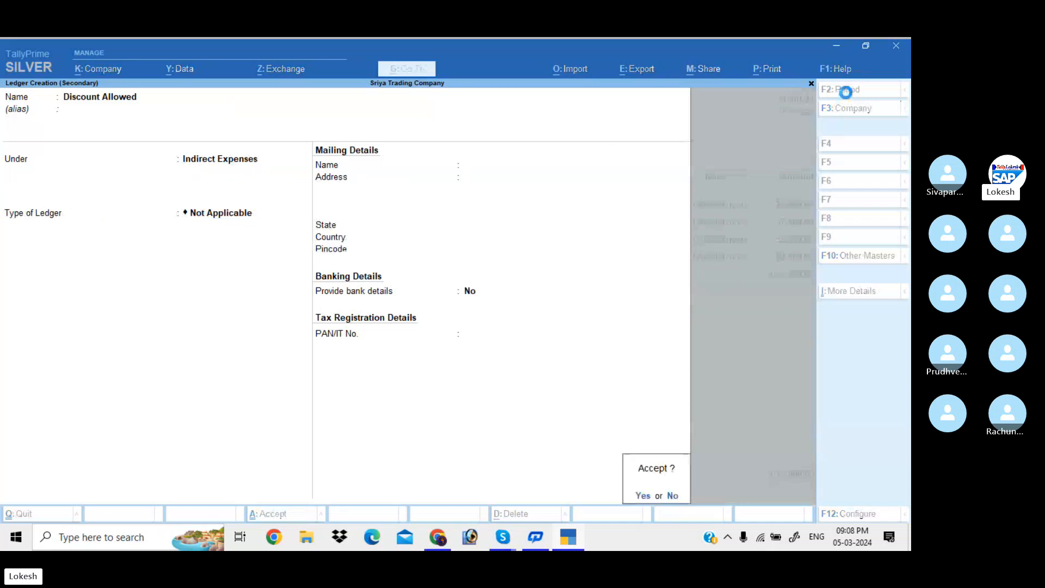
{"action": "key", "text": "Return"}
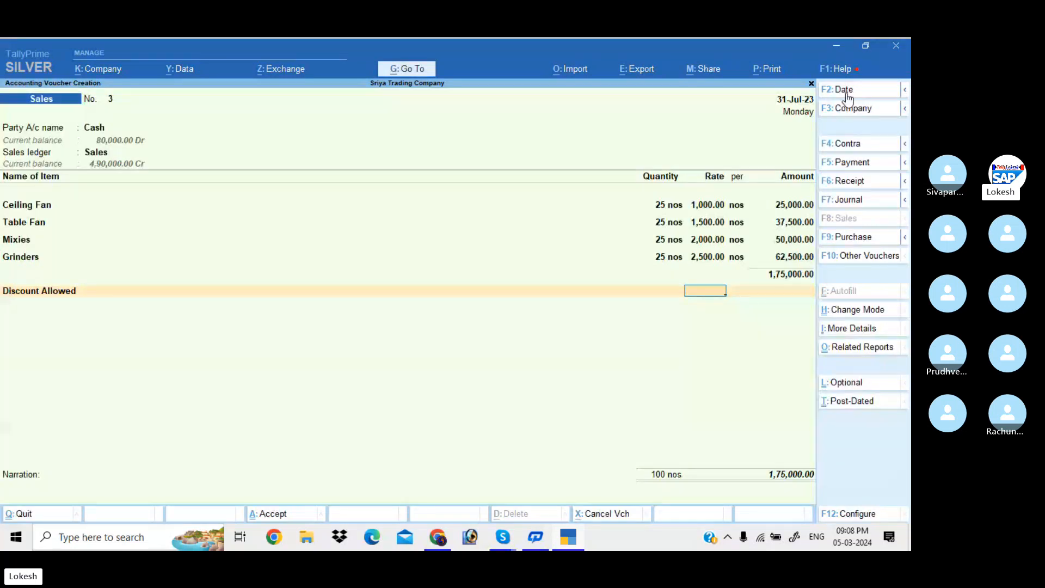
Apply the Discount Allowed ledger at -5% and the Tax ledger at 4% to the cash sale.
{"action": "type", "text": "-5%"}
{"action": "key", "text": "Return"}
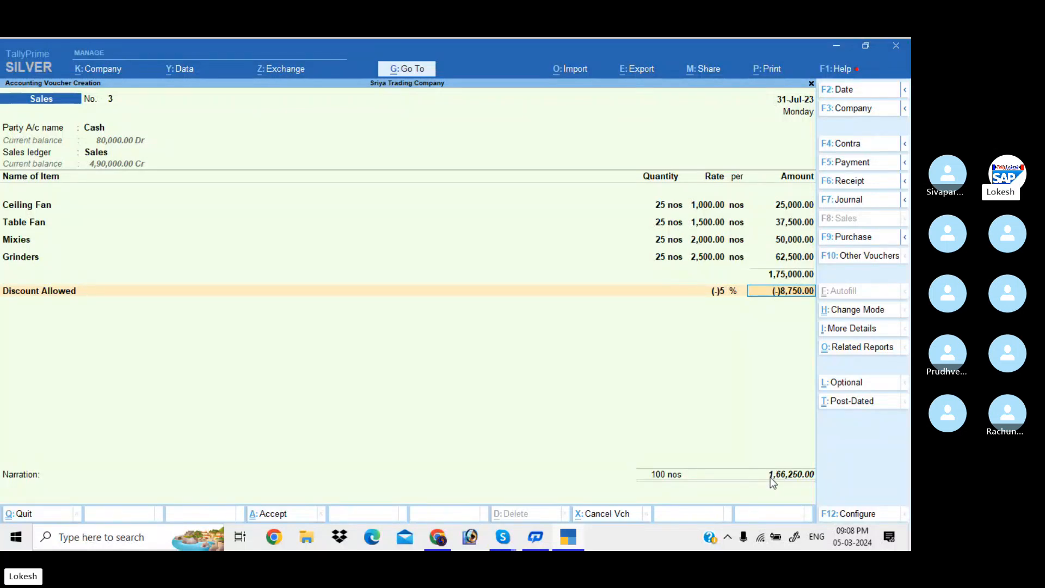
{"action": "key", "text": "Return"}
{"action": "type", "text": "Ta"}
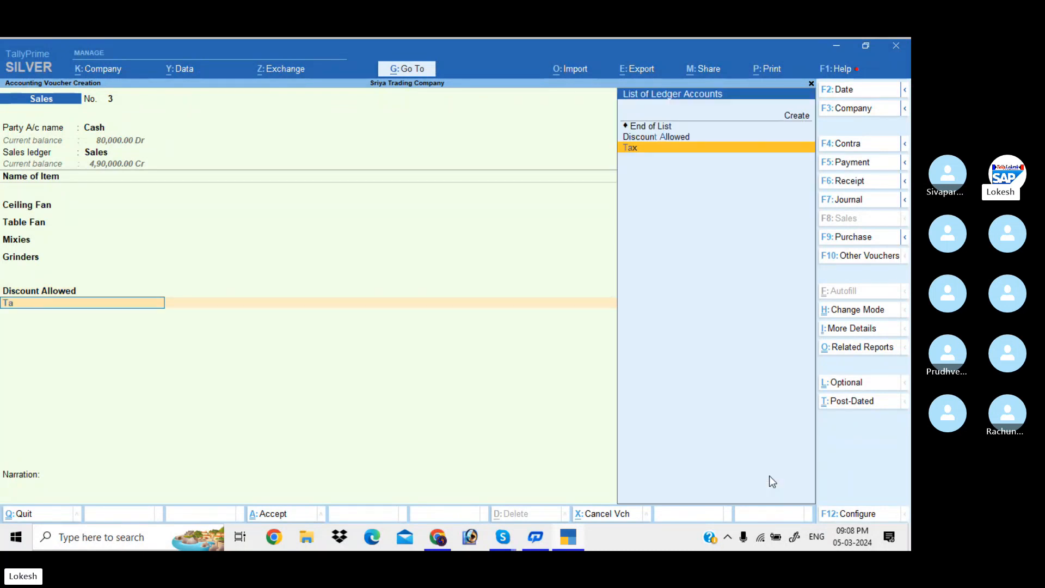
{"action": "key", "text": "Return"}
{"action": "type", "text": "4"}
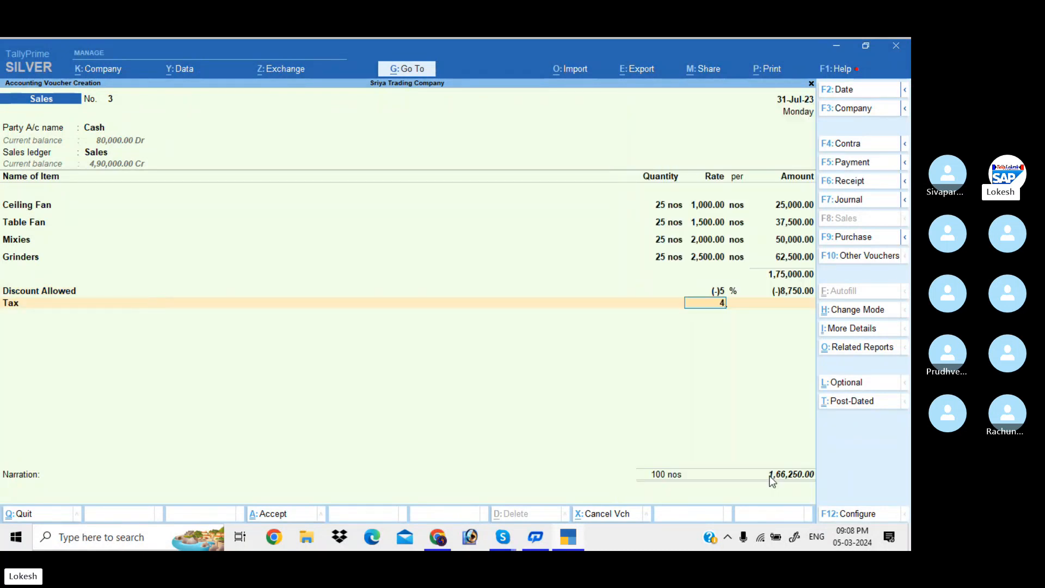
{"action": "key", "text": "Return"}
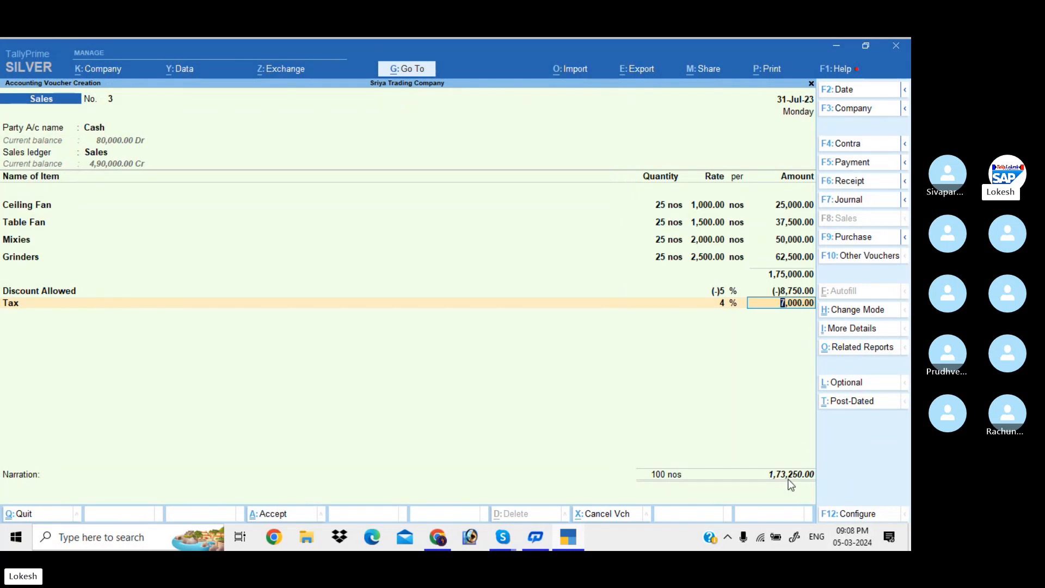
Finish the cash sale with the Tax amount as calculated and save the voucher without a narration.
{"action": "key", "text": "Return"}
{"action": "key", "text": "Return"}
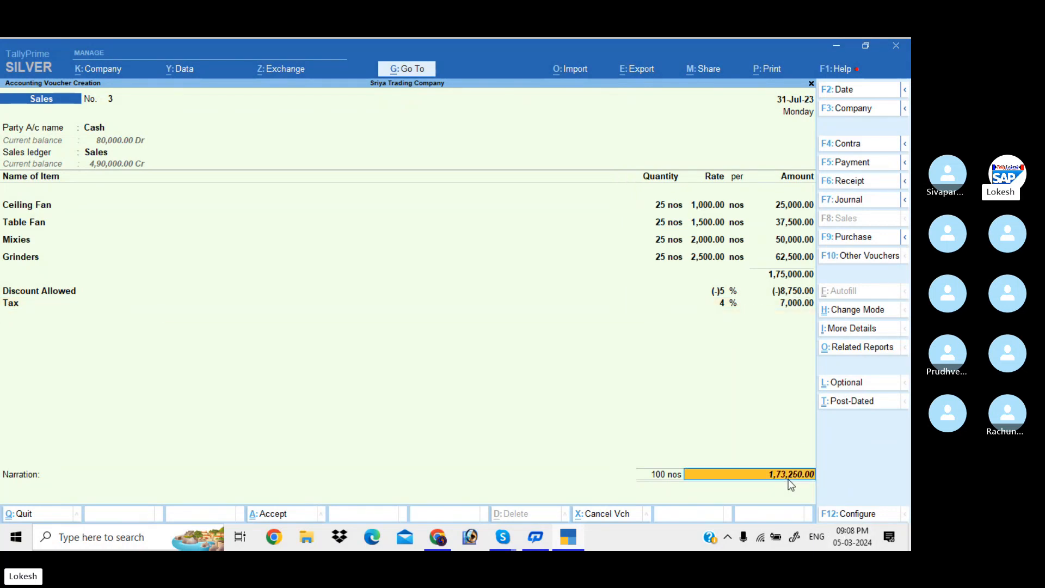
{"action": "key", "text": "Return"}
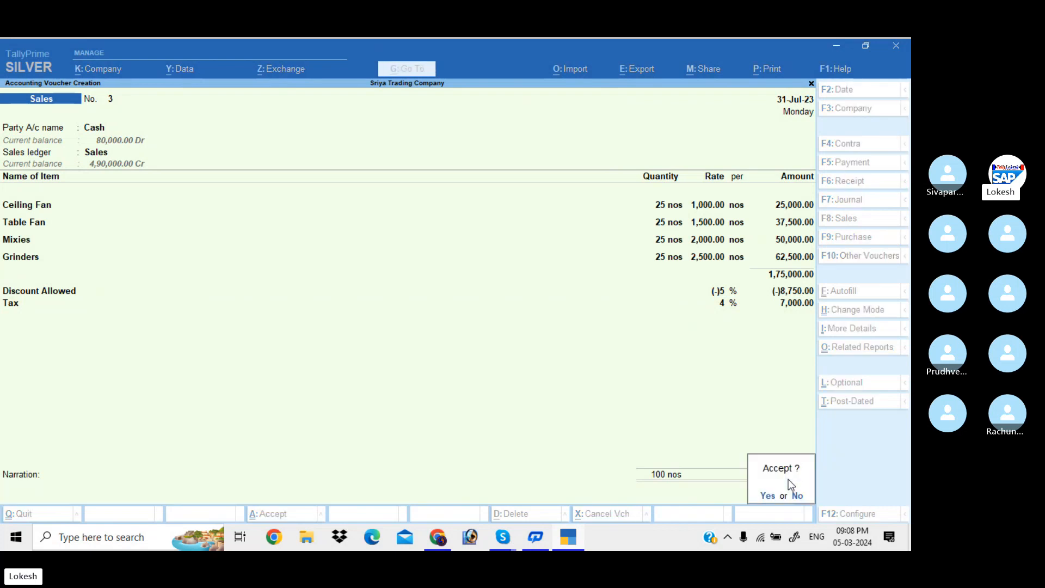
{"action": "key", "text": "Return"}
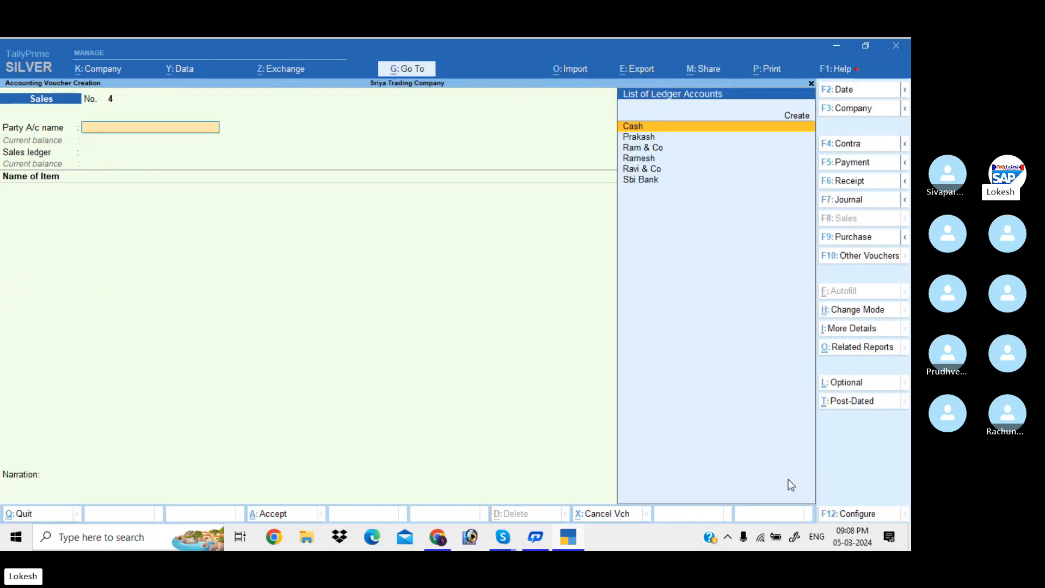
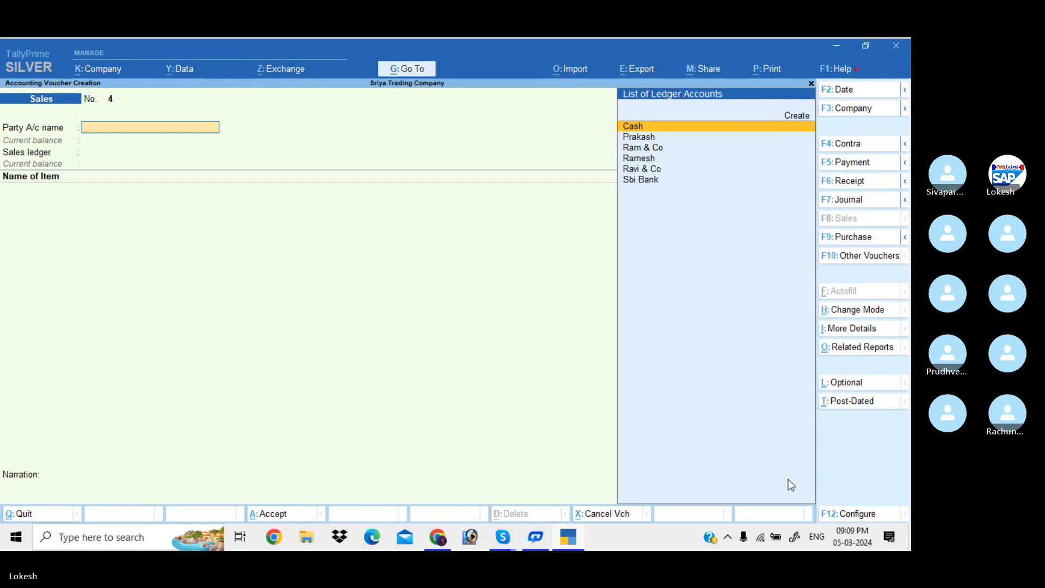
Leave sales voucher entry and open the Day Book.
{"action": "key", "text": "Escape"}
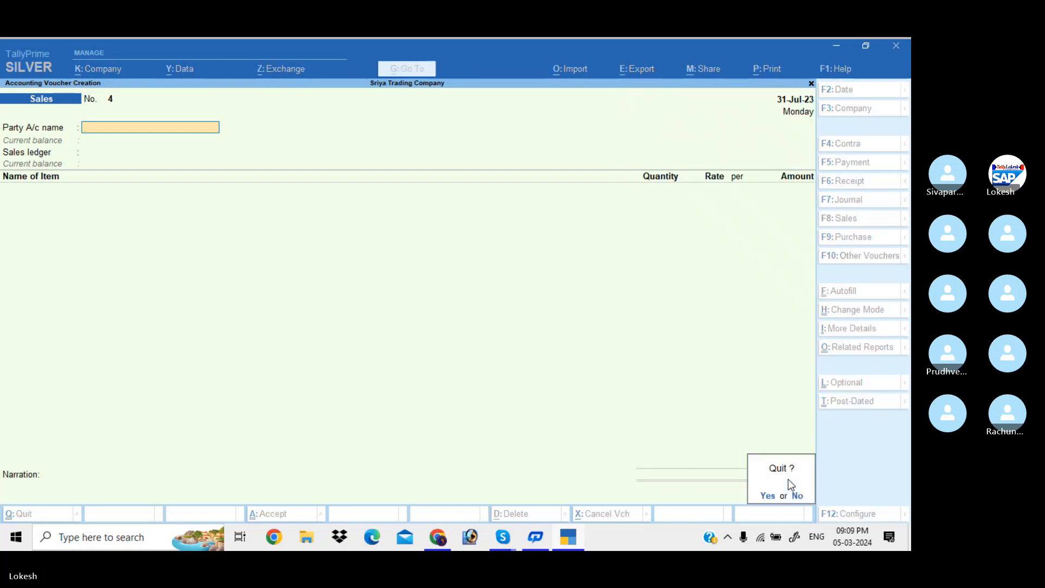
{"action": "key", "text": "Return"}
{"action": "key", "text": "Down"}
{"action": "key", "text": "Down"}
{"action": "key", "text": "Down"}
{"action": "key", "text": "Down"}
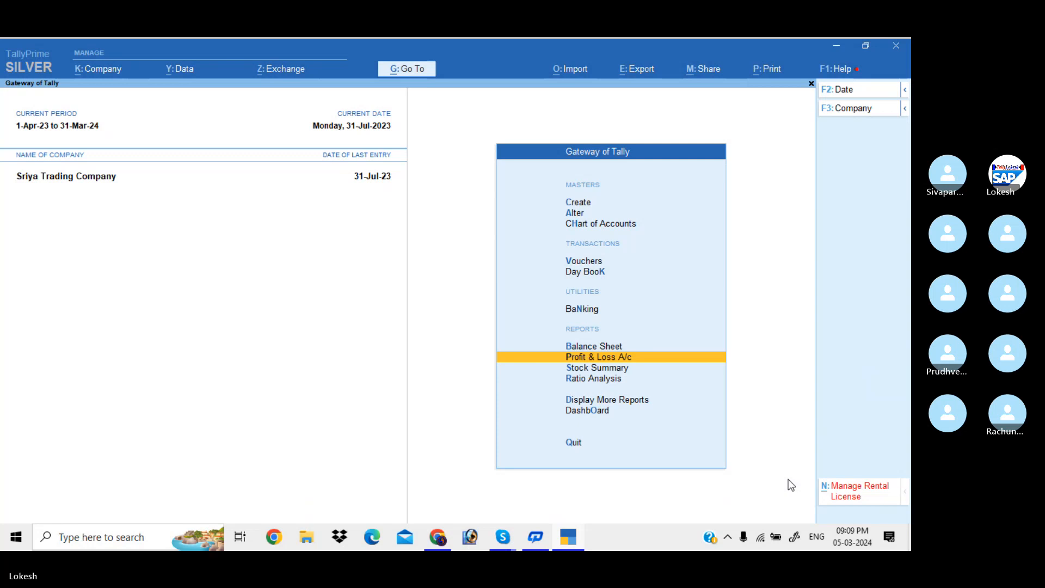
{"action": "key", "text": "Up"}
{"action": "key", "text": "Up"}
{"action": "key", "text": "Up"}
{"action": "key", "text": "Return"}
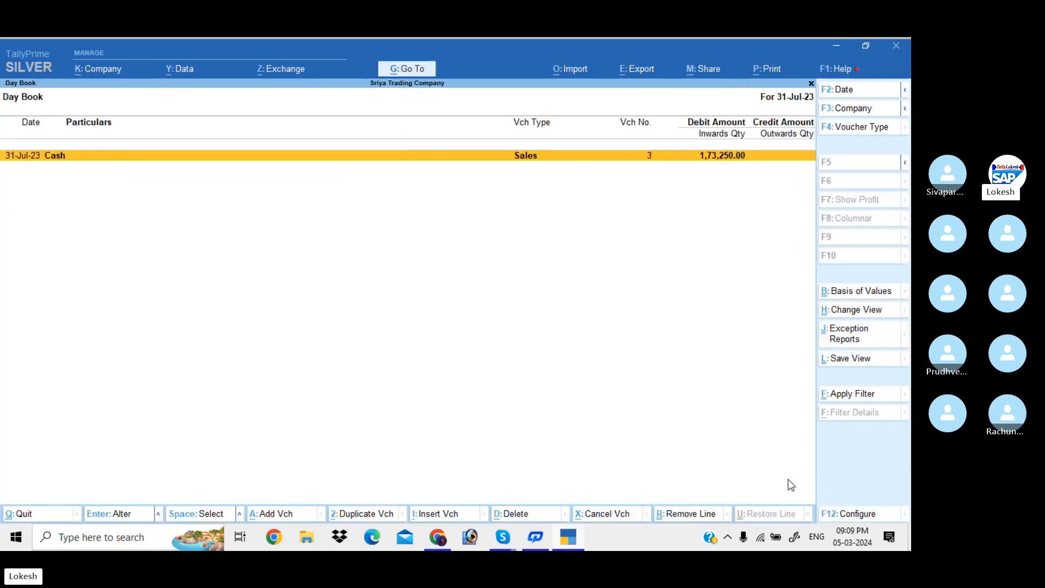
Clear the Day Book's period limits to list all vouchers from 1-Apr-23 to 31-Jul-23.
{"action": "key", "text": "alt+F2"}
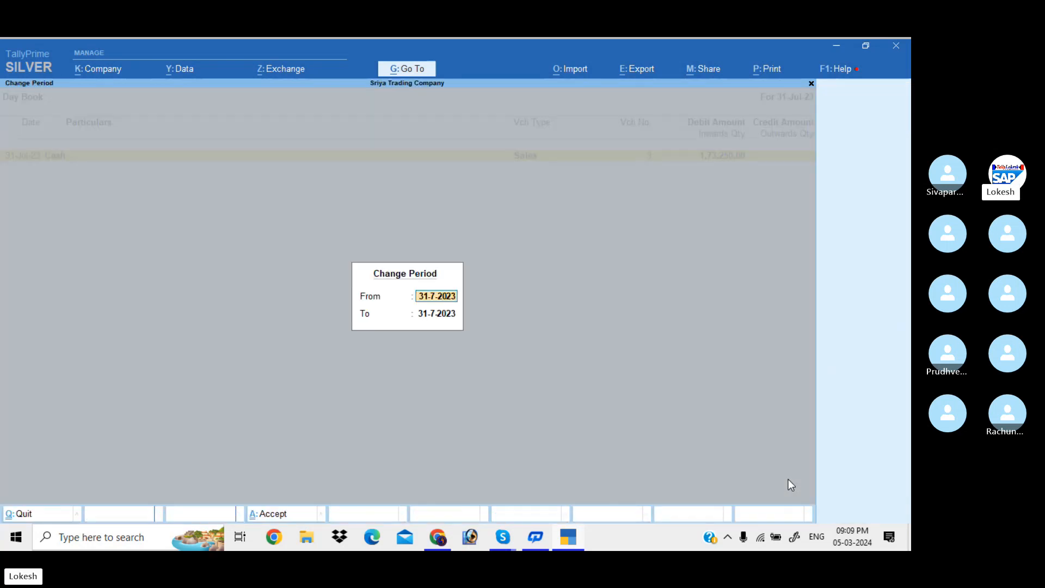
{"action": "key", "text": "BackSpace"}
{"action": "key", "text": "Return"}
{"action": "key", "text": "BackSpace"}
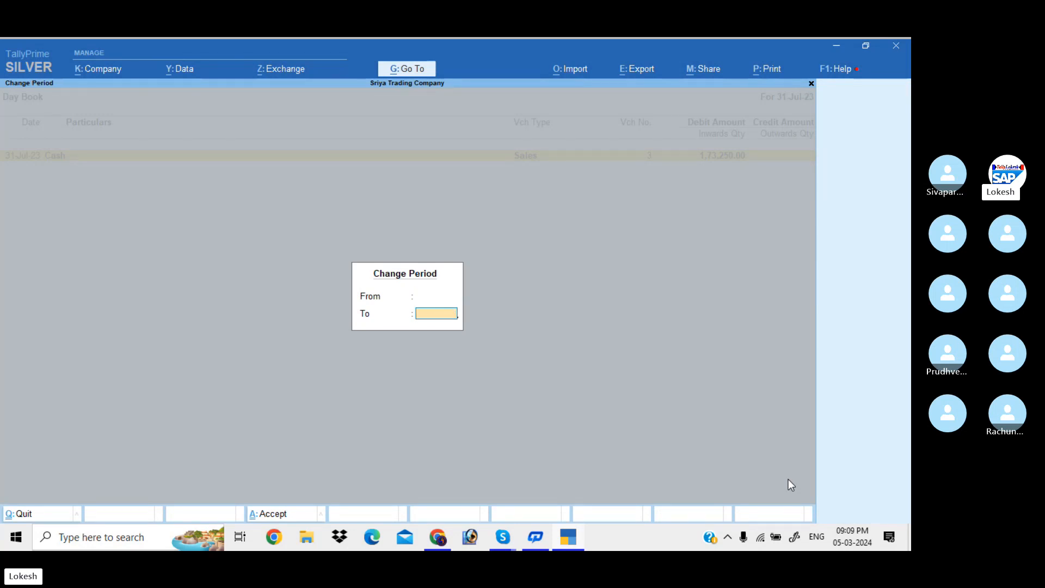
{"action": "key", "text": "Return"}
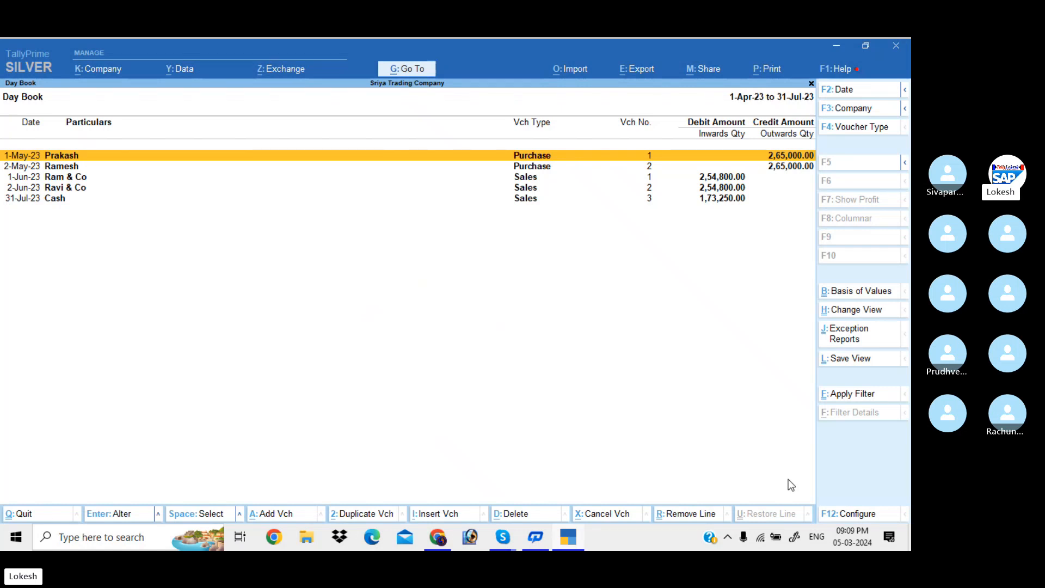
Calculate 80% of 254800 and 70% of 265000 with the built-in calculator.
{"action": "key", "text": "ctrl+n"}
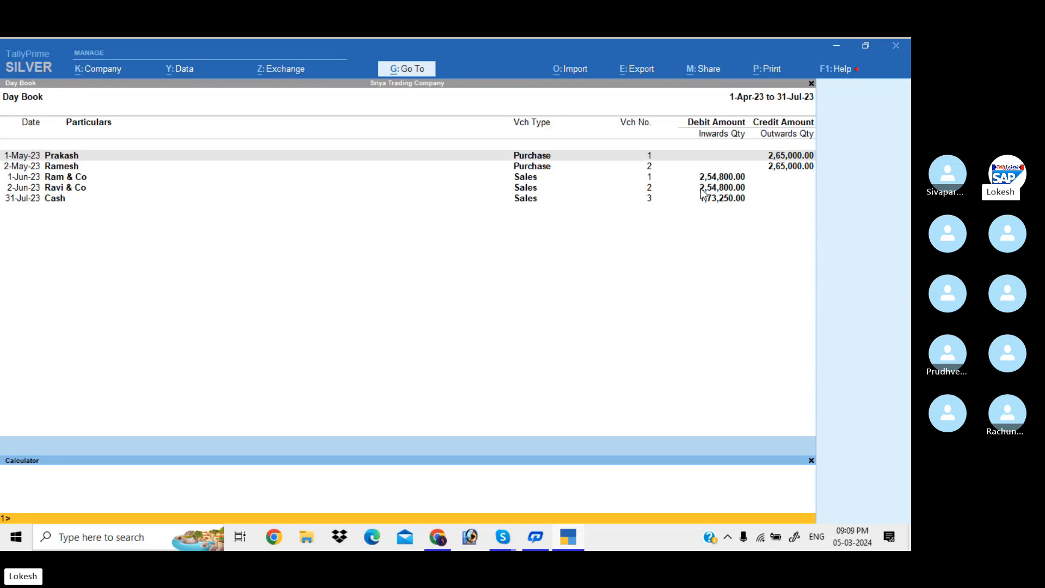
{"action": "type", "text": "254800*80/100"}
{"action": "key", "text": "Return"}
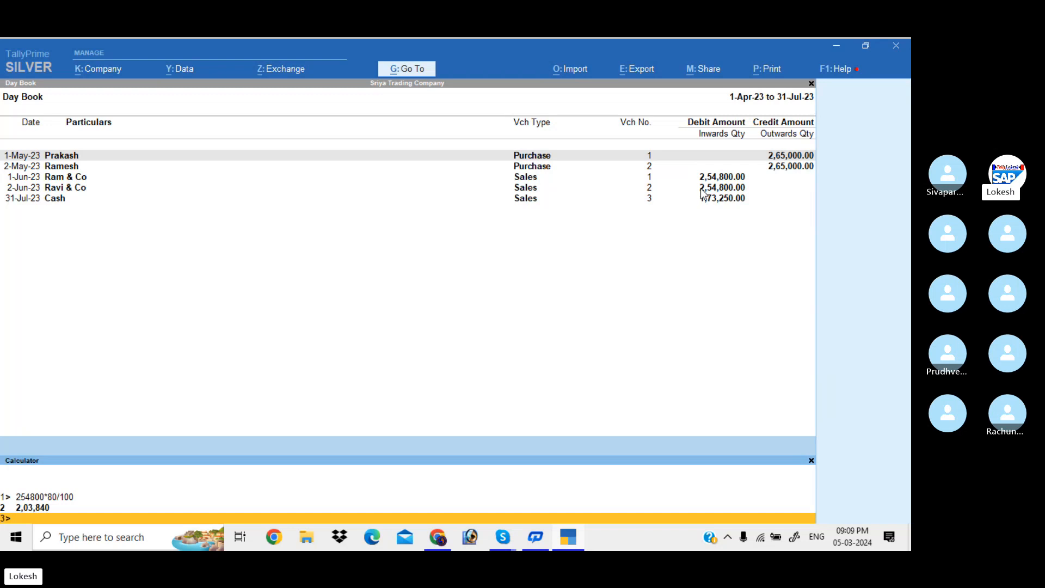
{"action": "type", "text": "265000*70/100"}
{"action": "key", "text": "Return"}
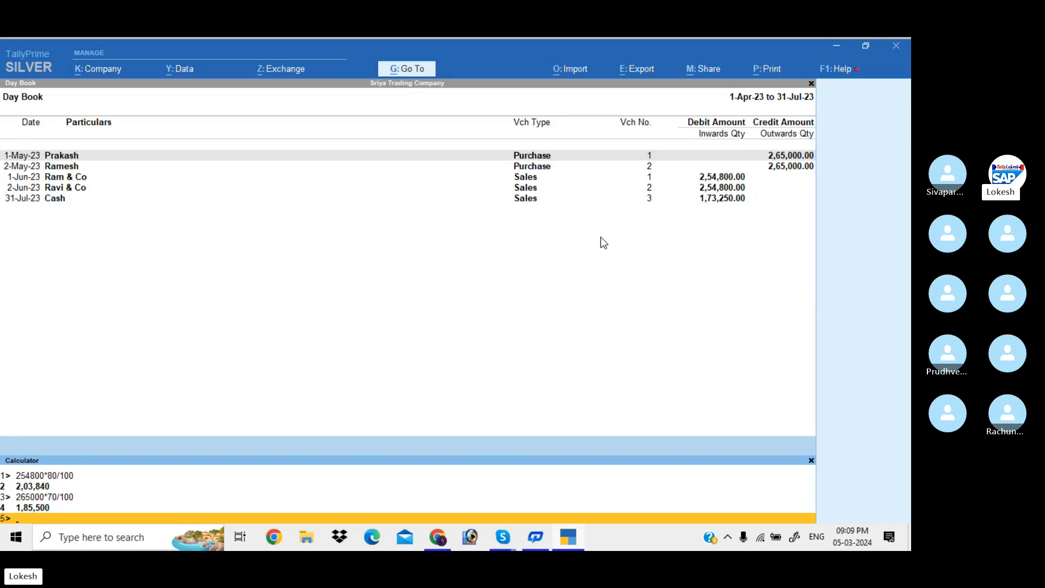
{"action": "left_click", "coordinate": [450, 355]}
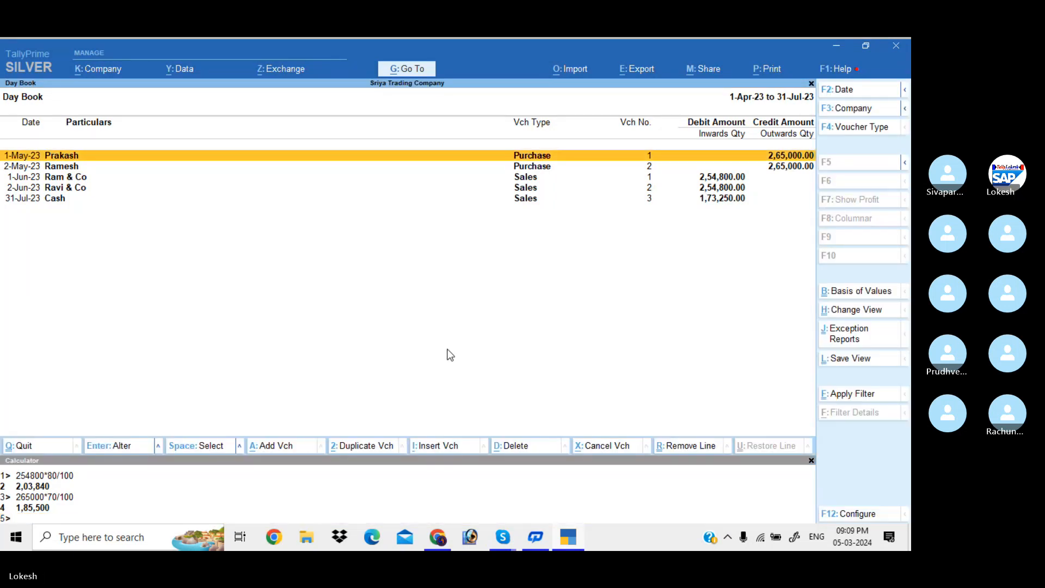
Leave the Day Book and start a receipt voucher crediting Ram & Co with 203840.
{"action": "key", "text": "Escape"}
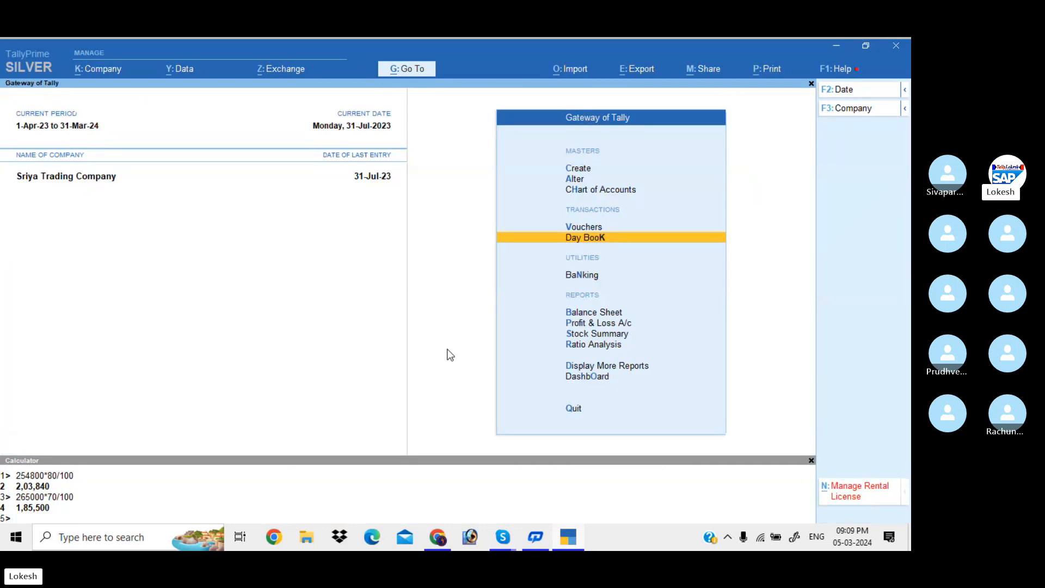
{"action": "key", "text": "v"}
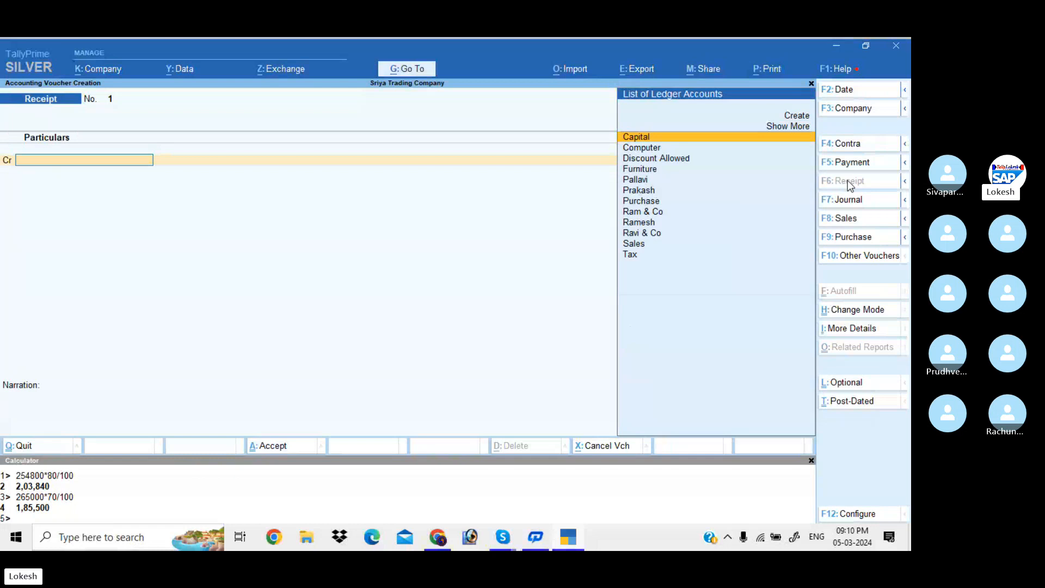
{"action": "type", "text": "R"}
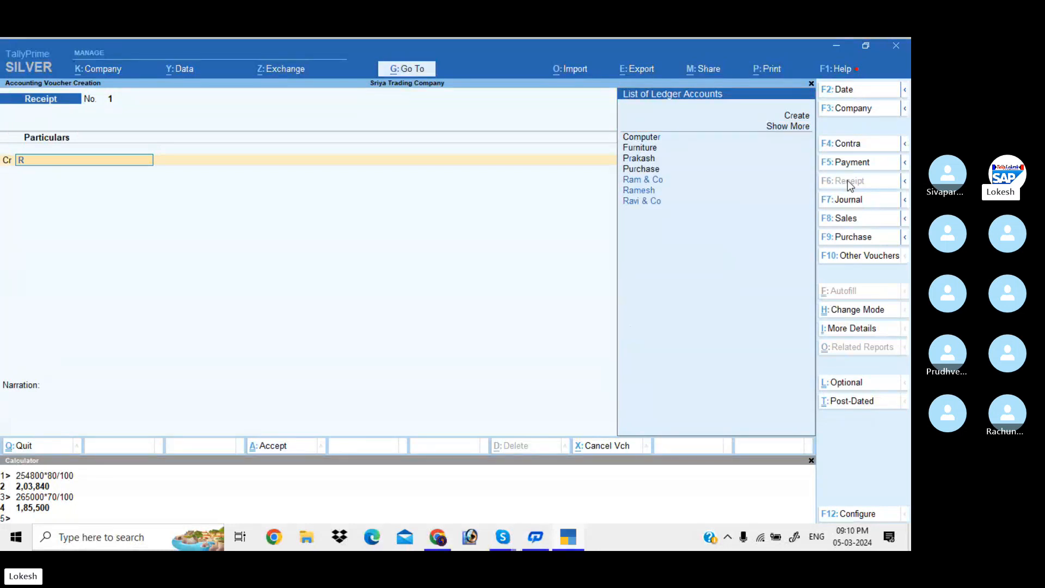
{"action": "key", "text": "Return"}
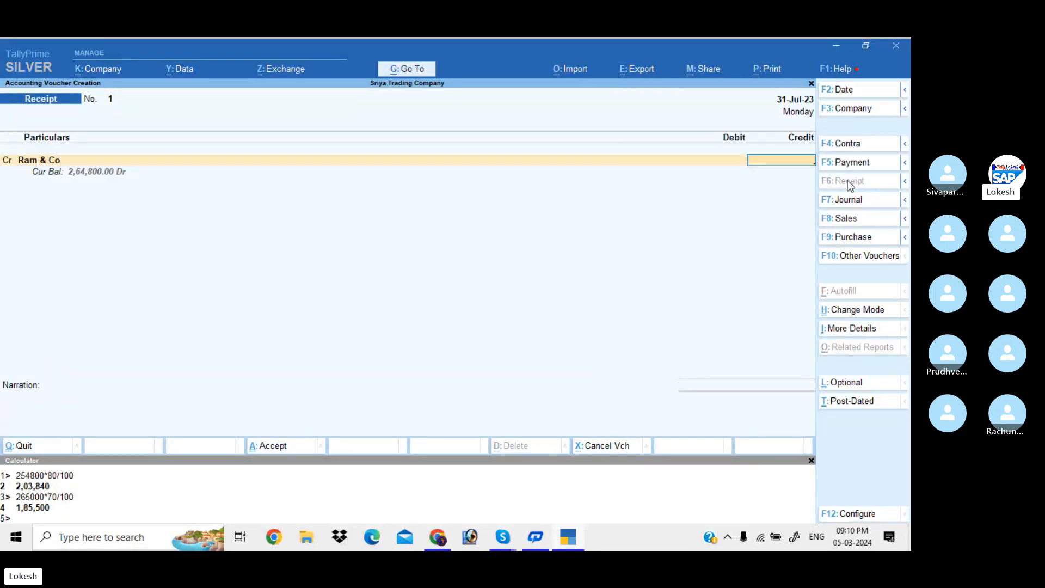
{"action": "type", "text": "20384"}
{"action": "type", "text": "0"}
{"action": "key", "text": "Return"}
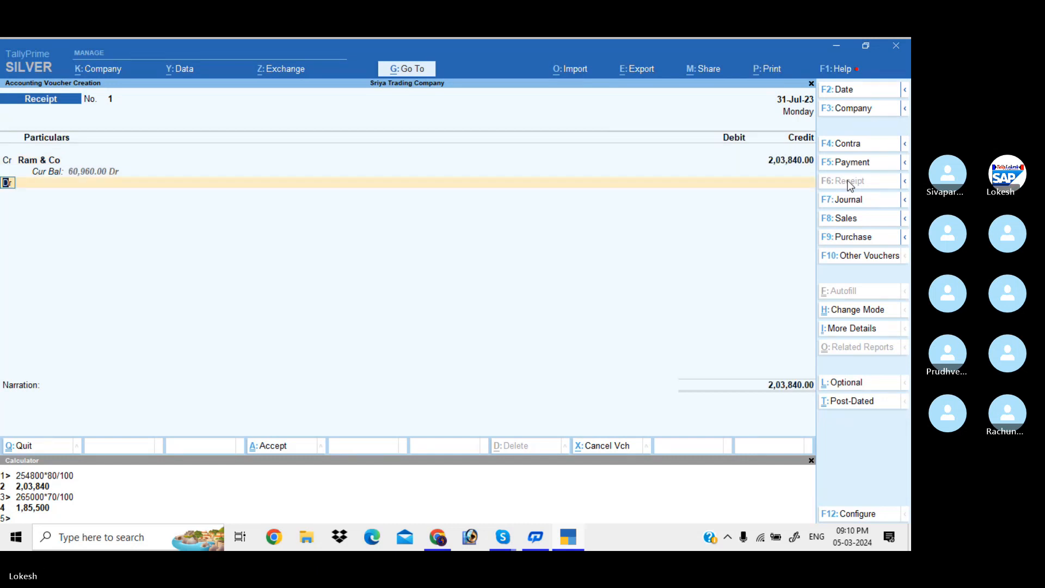
Add a second credit line for Ravi & Co with 20840 to the receipt.
{"action": "type", "text": "c"}
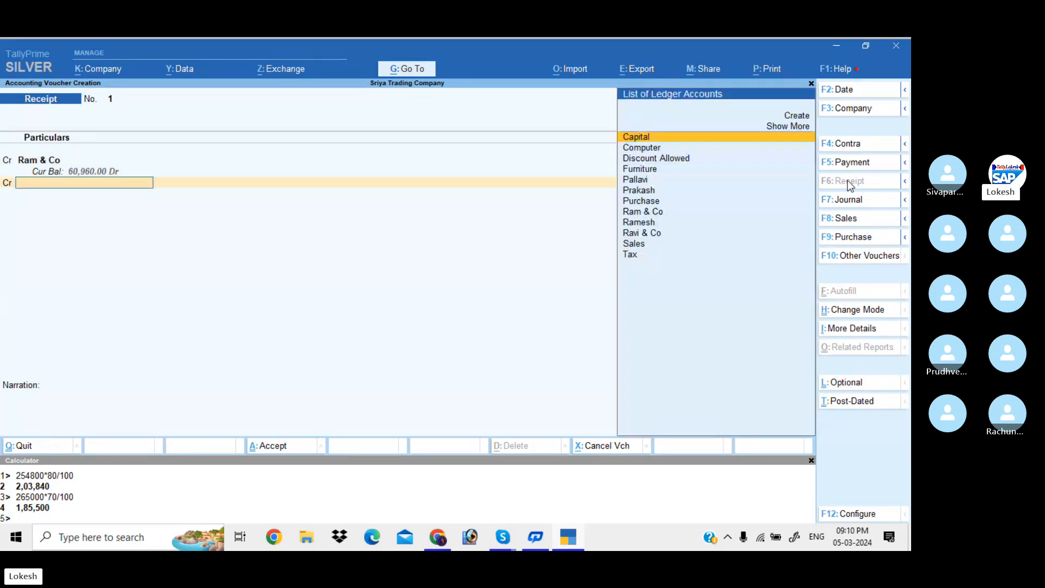
{"action": "type", "text": "R"}
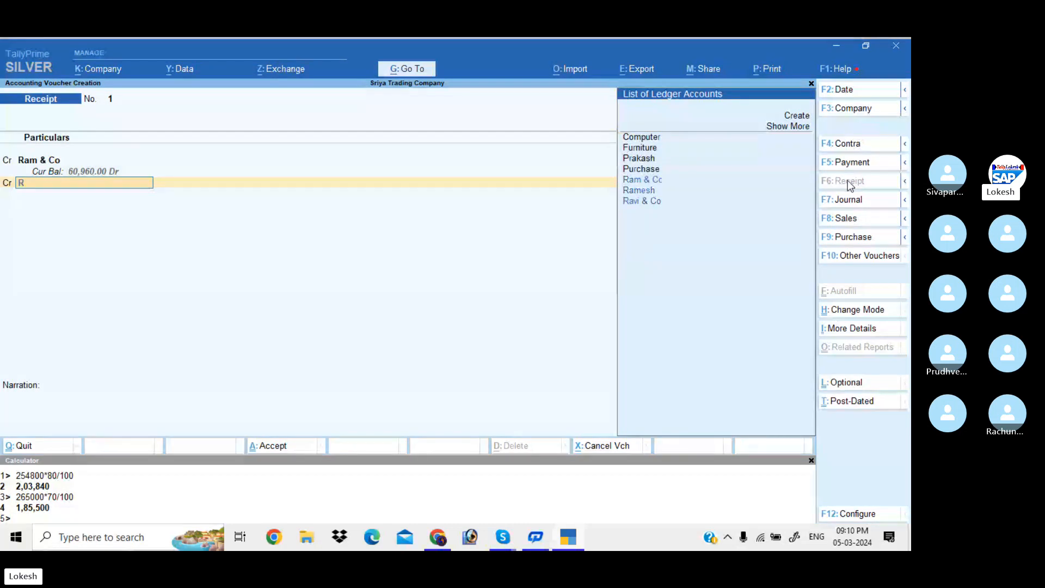
{"action": "type", "text": "av"}
{"action": "key", "text": "Return"}
{"action": "type", "text": "20840"}
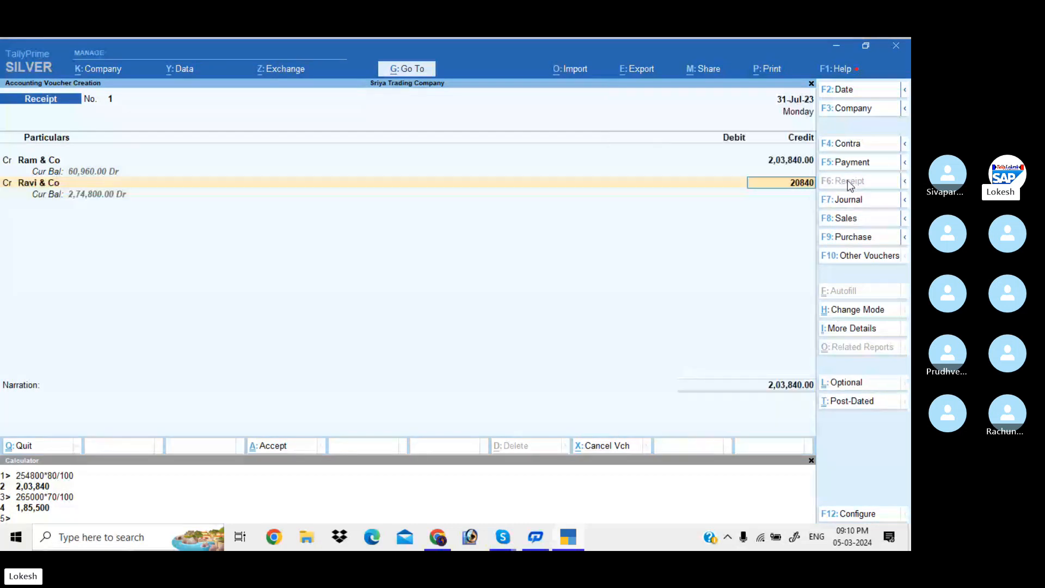
{"action": "key", "text": "Return"}
Debit Sbi Bank with 2,24,680, keep the Cheque/DD bank allocation without instrument details, and save the receipt.
{"action": "key", "text": "Return"}
{"action": "type", "text": "Sbi"}
{"action": "key", "text": "Return"}
{"action": "key", "text": "Return"}
{"action": "key", "text": "Return"}
{"action": "key", "text": "Return"}
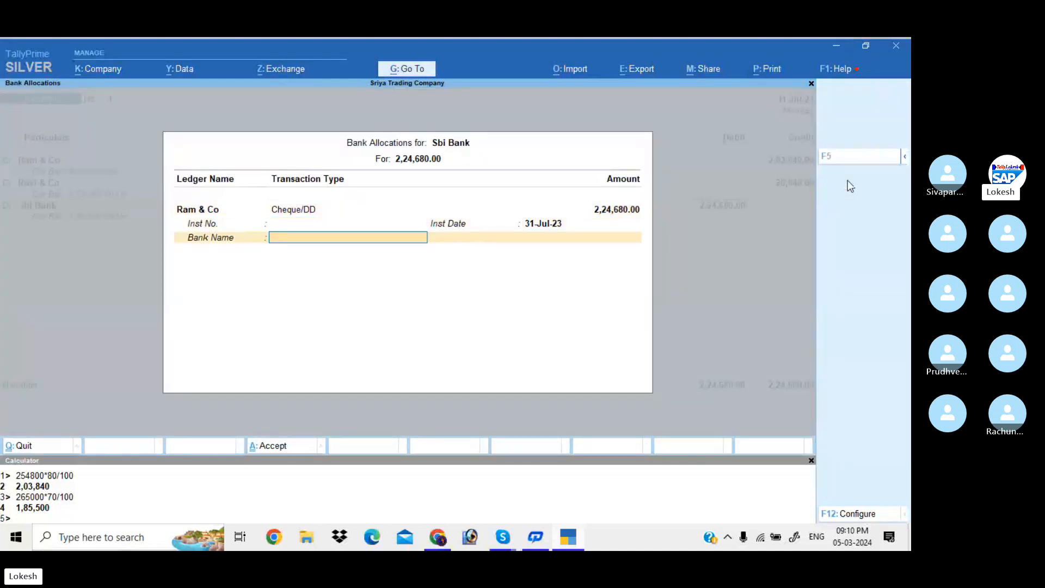
{"action": "key", "text": "Return"}
{"action": "key", "text": "Return"}
{"action": "key", "text": "Return"}
{"action": "key", "text": "Return"}
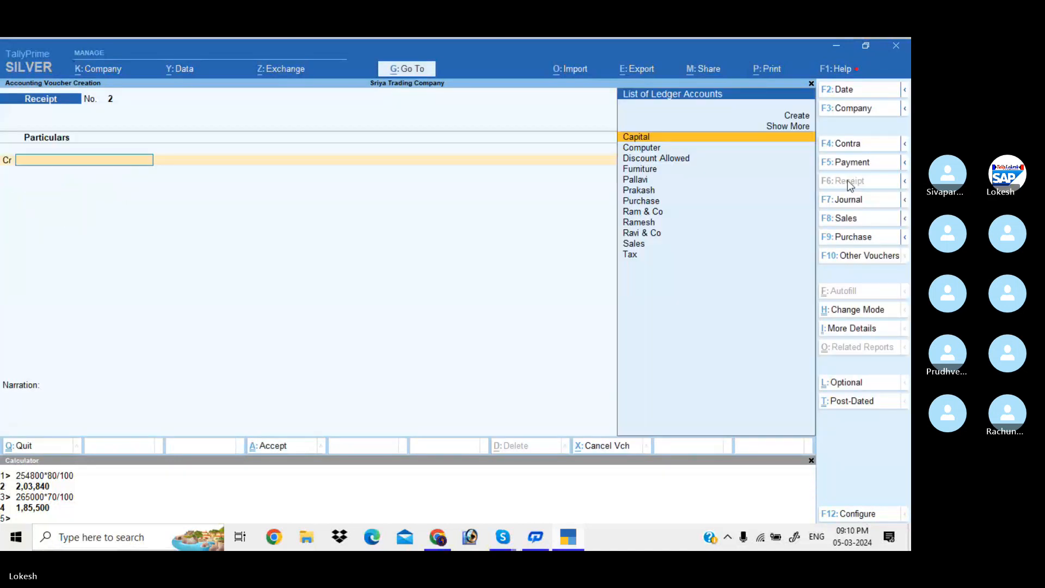
Start a payment voucher debiting the supplier of the 1-May purchase with 185500.
{"action": "left_click", "coordinate": [865, 166]}
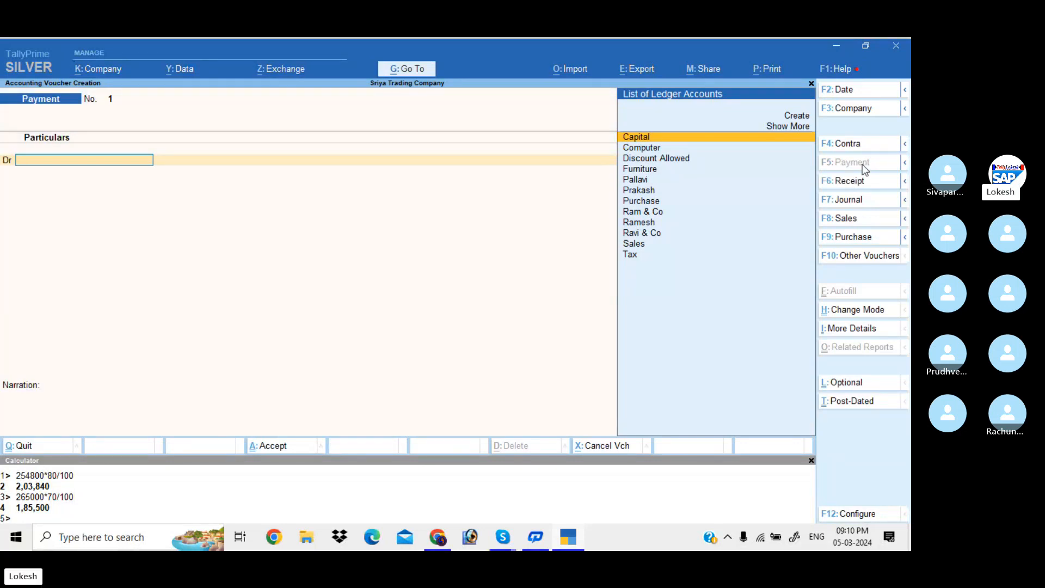
{"action": "type", "text": "Pr"}
{"action": "key", "text": "Return"}
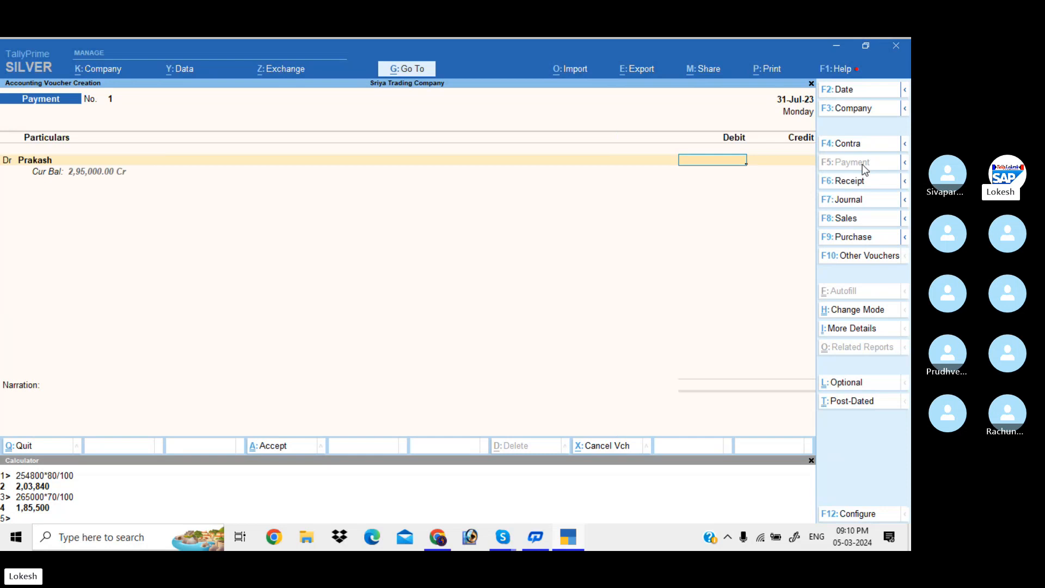
{"action": "type", "text": "185500"}
{"action": "key", "text": "Return"}
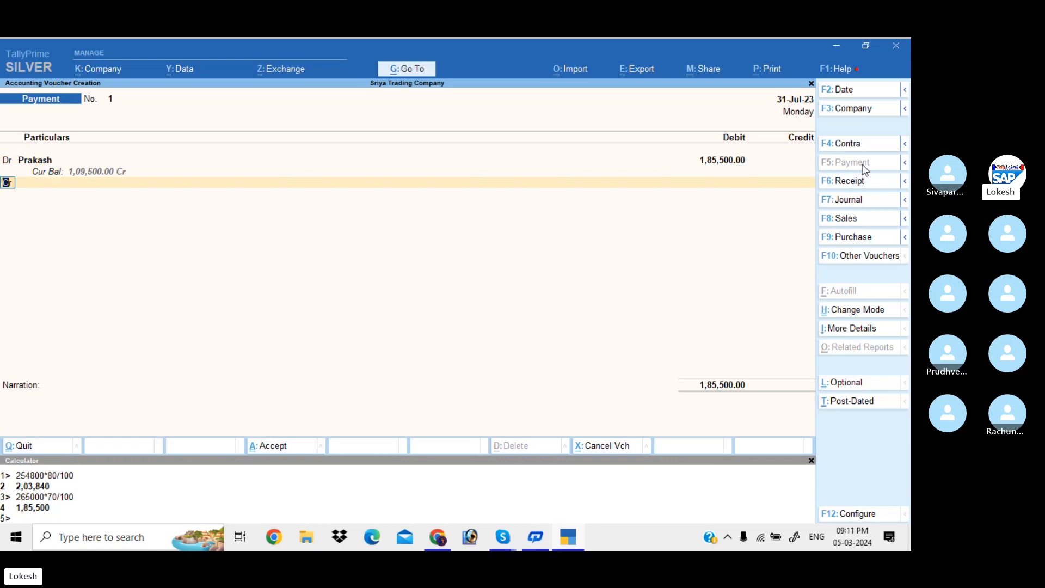
Add a debit line of 1,85,500 for the supplier of the 2-May purchase to the payment.
{"action": "key", "text": "Return"}
{"action": "type", "text": "R"}
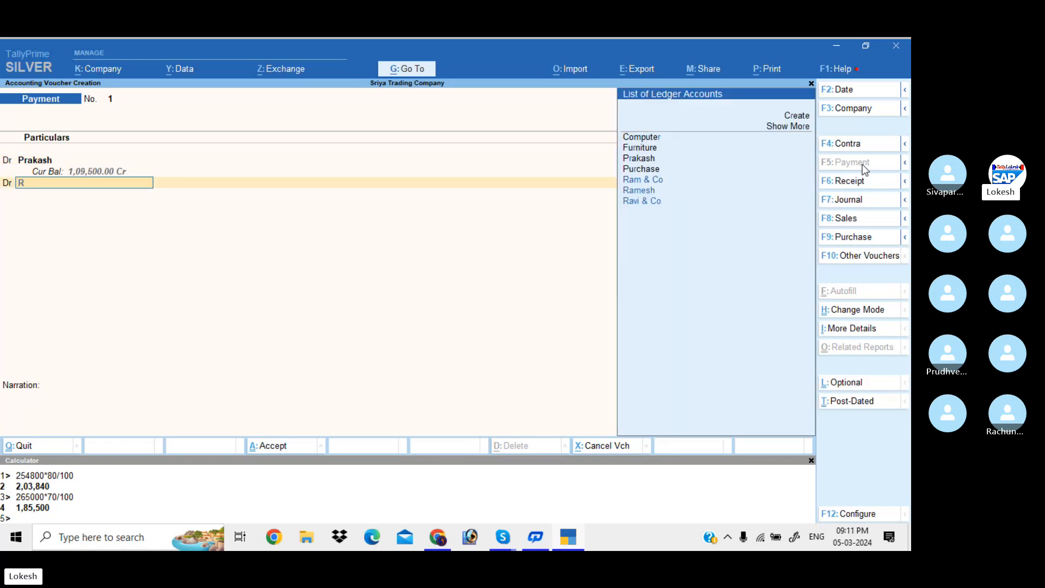
{"action": "type", "text": "am"}
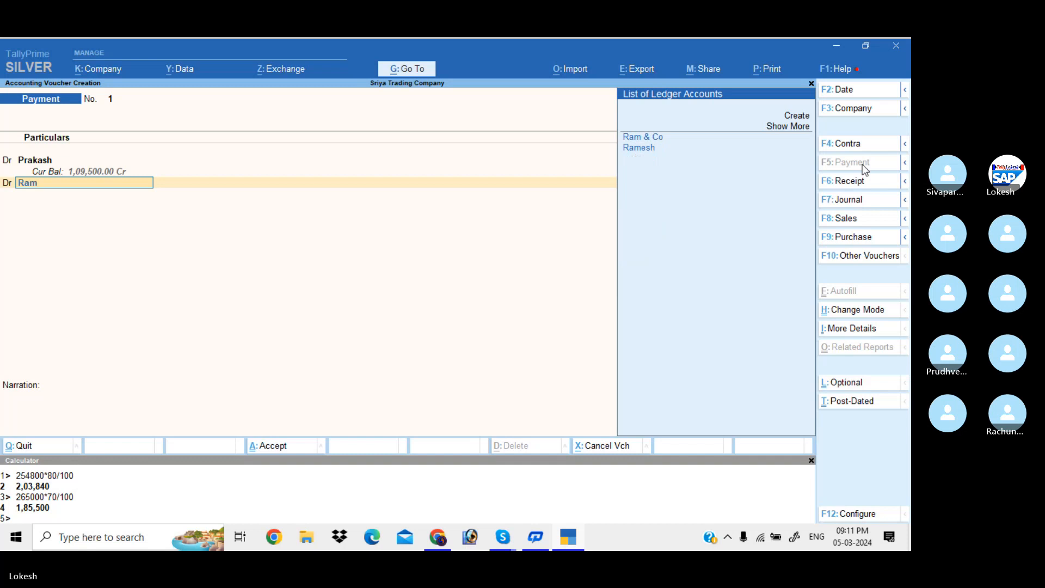
{"action": "key", "text": "Down"}
{"action": "key", "text": "Return"}
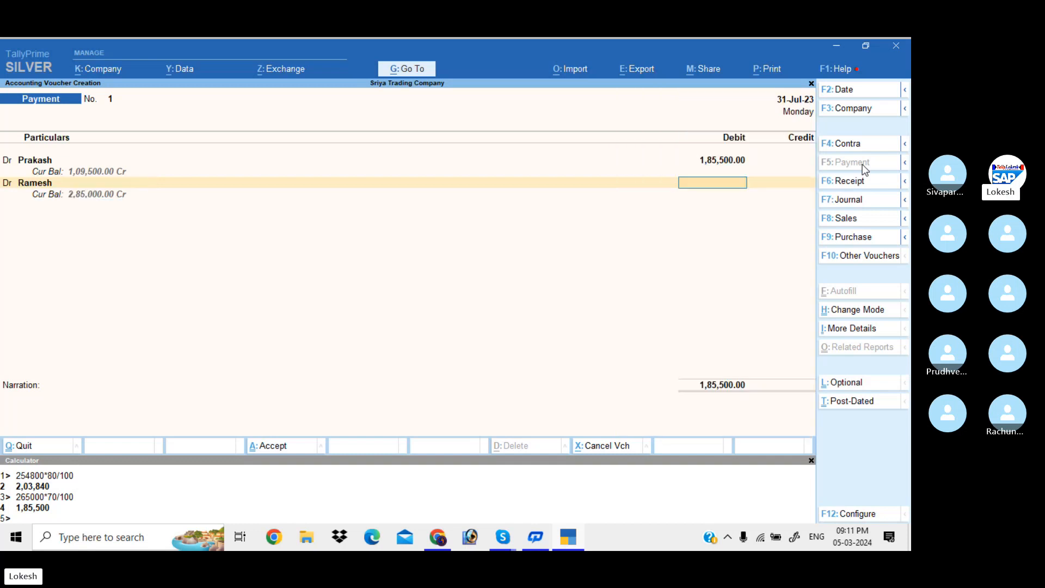
{"action": "type", "text": "1,85,500"}
{"action": "key", "text": "Return"}
Credit Cash with 3,71,000 in the payment voucher and save it without a narration.
{"action": "key", "text": "Return"}
{"action": "key", "text": "Down"}
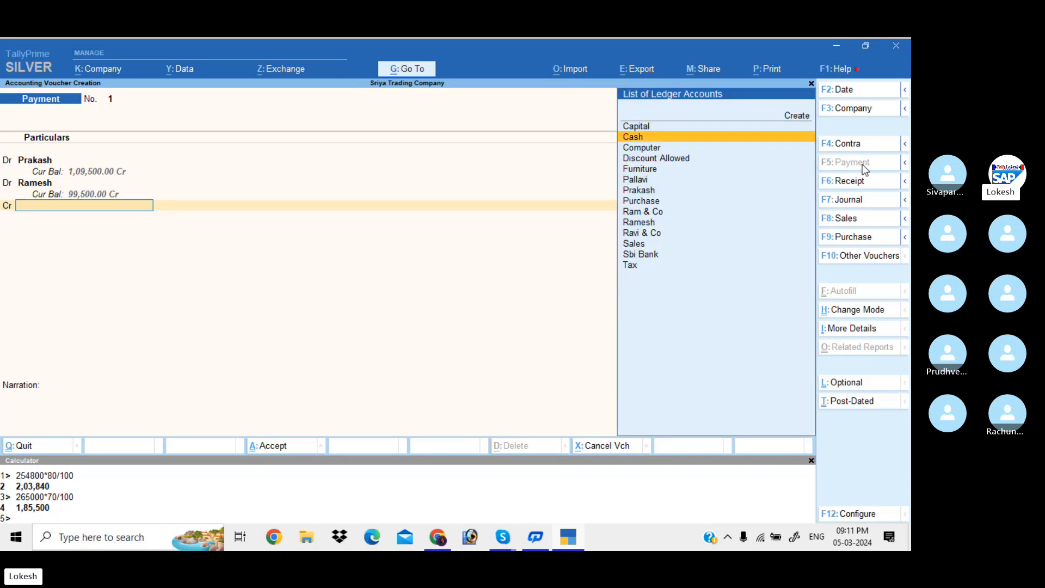
{"action": "key", "text": "Return"}
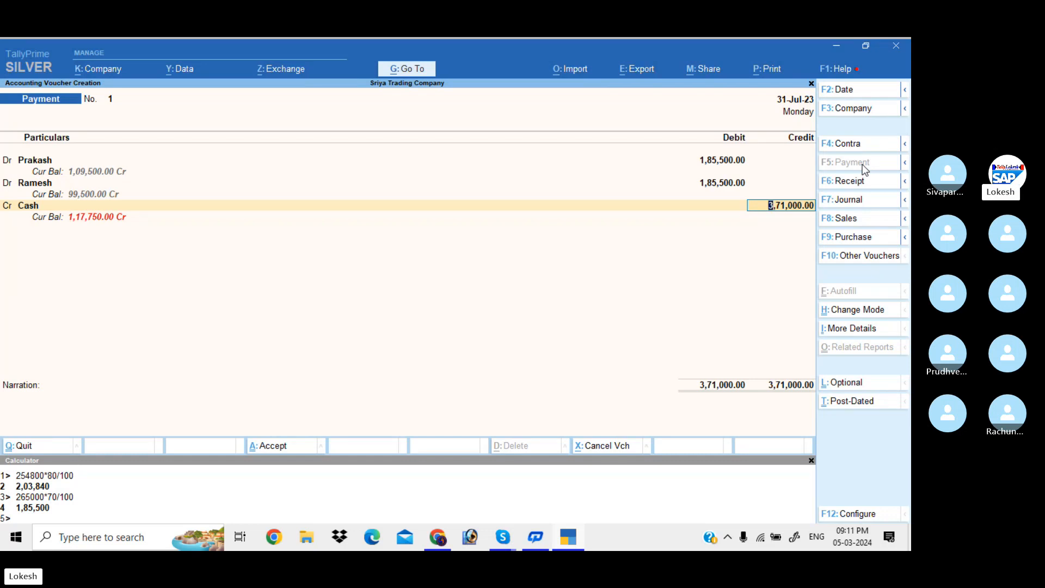
{"action": "key", "text": "Return"}
{"action": "key", "text": "Return"}
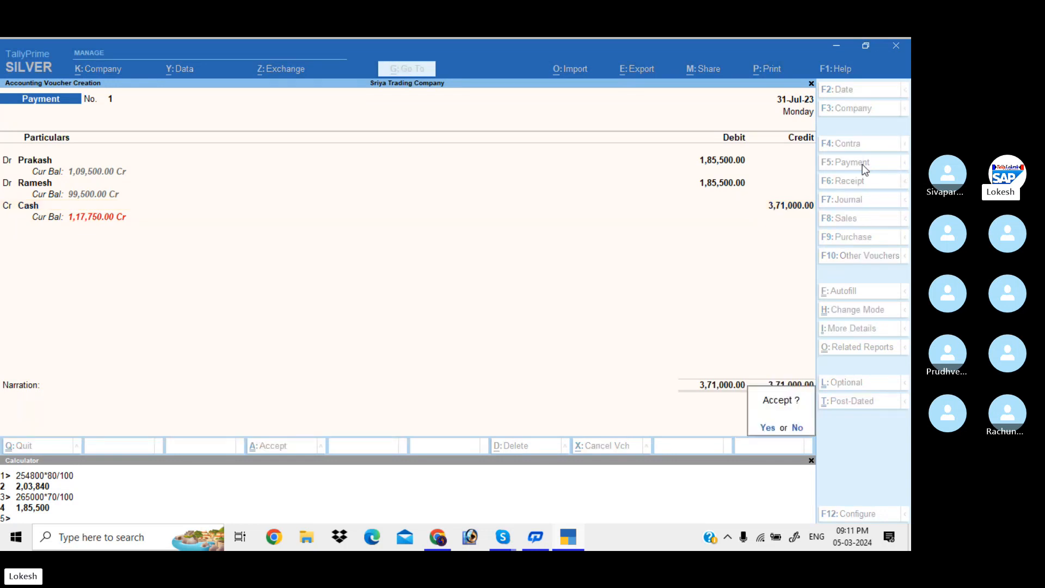
{"action": "key", "text": "Return"}
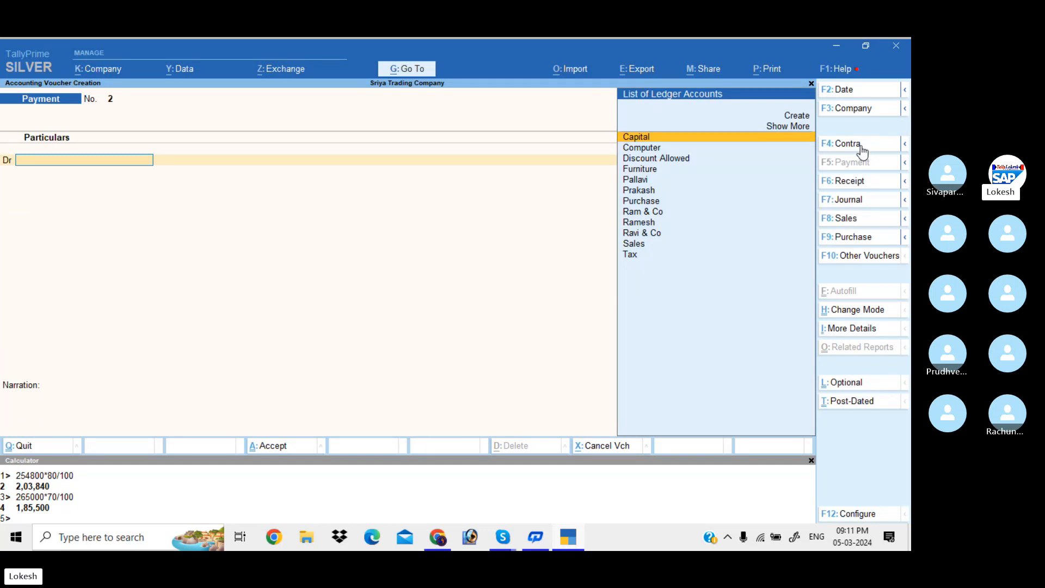
Start a contra voucher crediting Cash with 2,500.
{"action": "left_click", "coordinate": [860, 146]}
{"action": "type", "text": "2,50"}
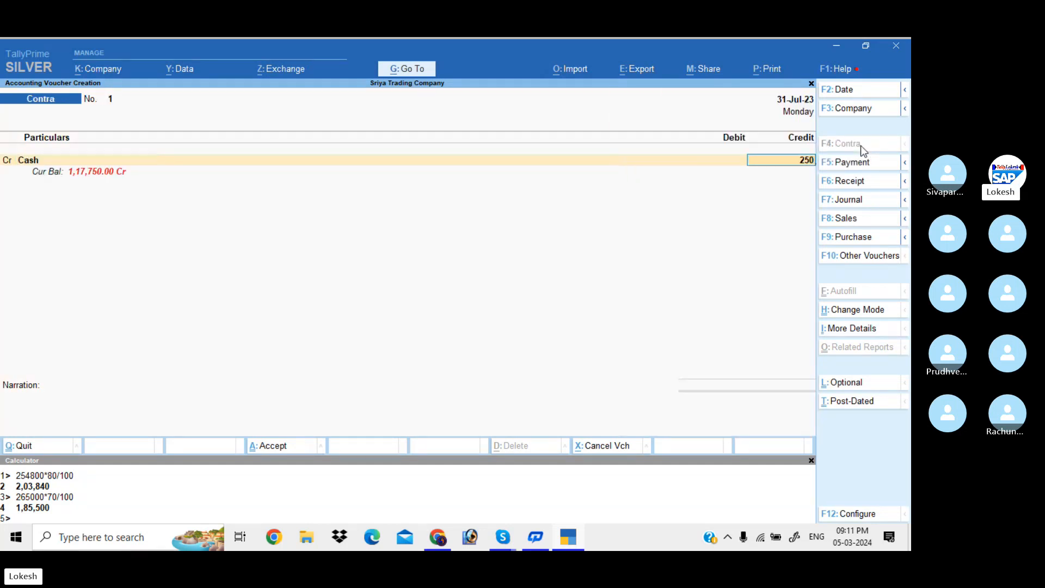
{"action": "type", "text": "0"}
{"action": "key", "text": "Return"}
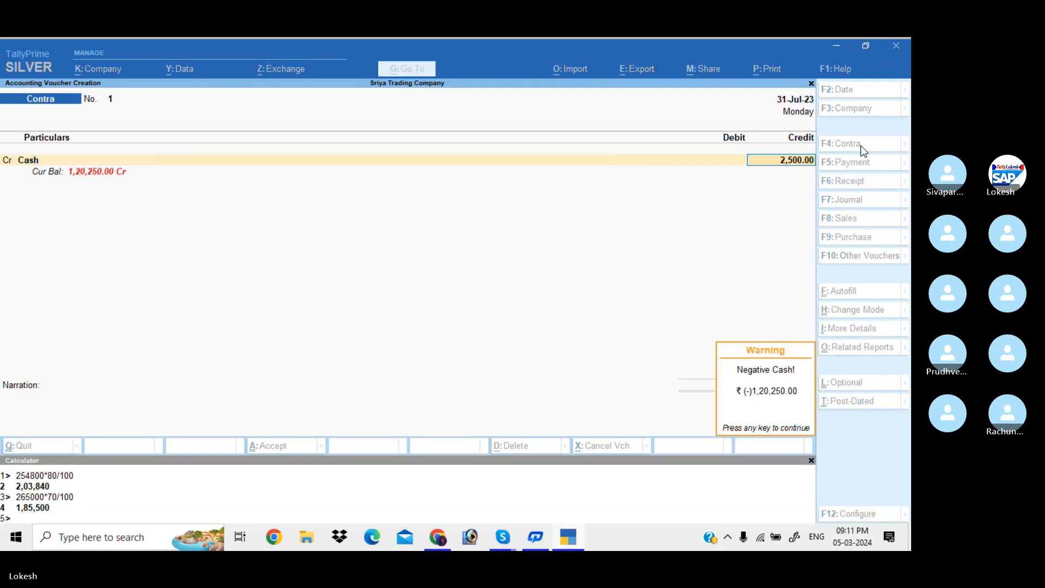
{"action": "key", "text": "Return"}
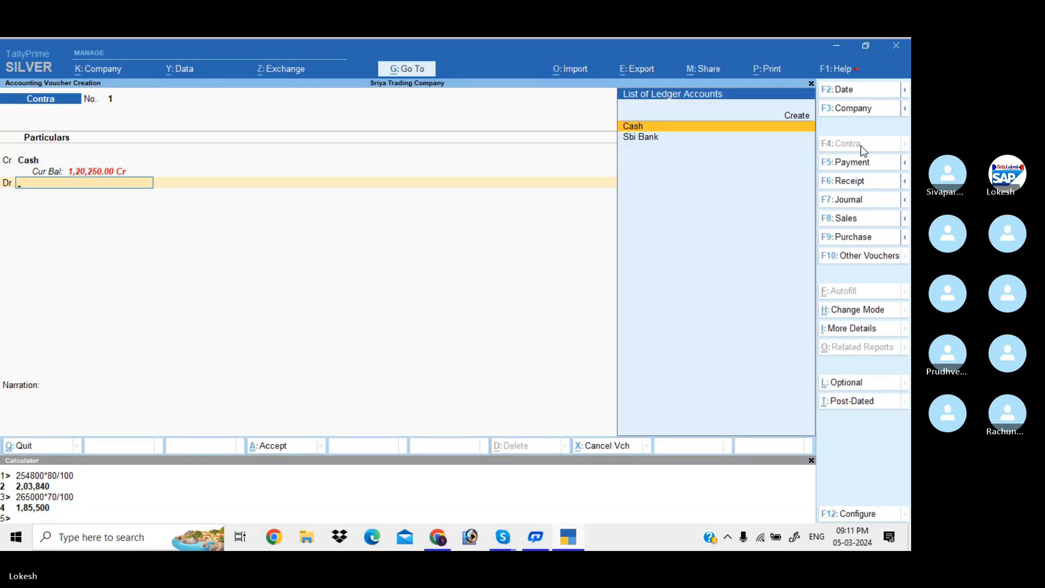
Create a Petty Cash ledger under Cash-in-Hand, debit it with 2,500 and save the contra voucher without a narration.
{"action": "key", "text": "alt+c"}
{"action": "type", "text": "Pe"}
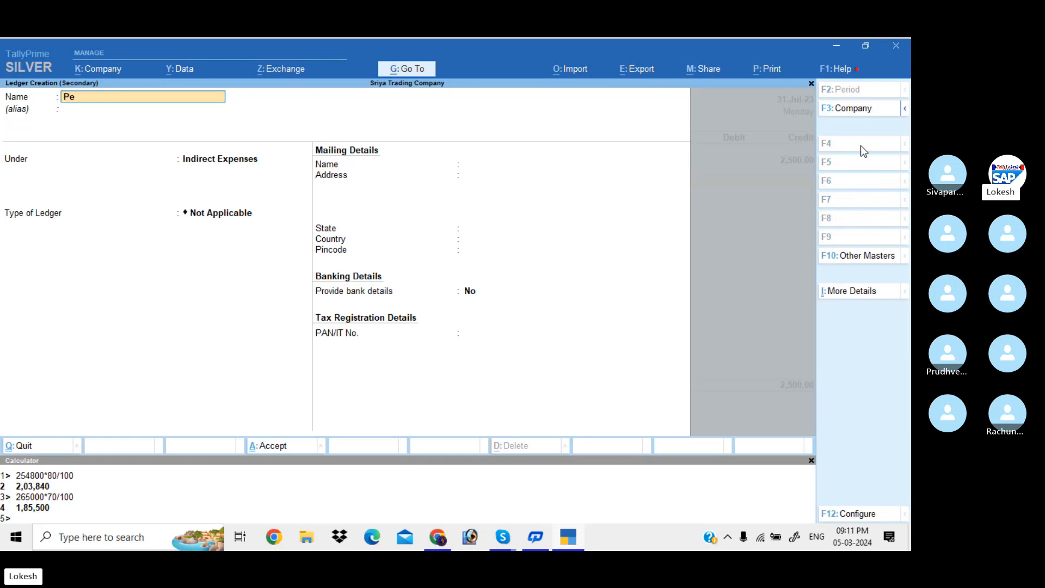
{"action": "type", "text": "tty Cash"}
{"action": "key", "text": "Return"}
{"action": "type", "text": "Cas"}
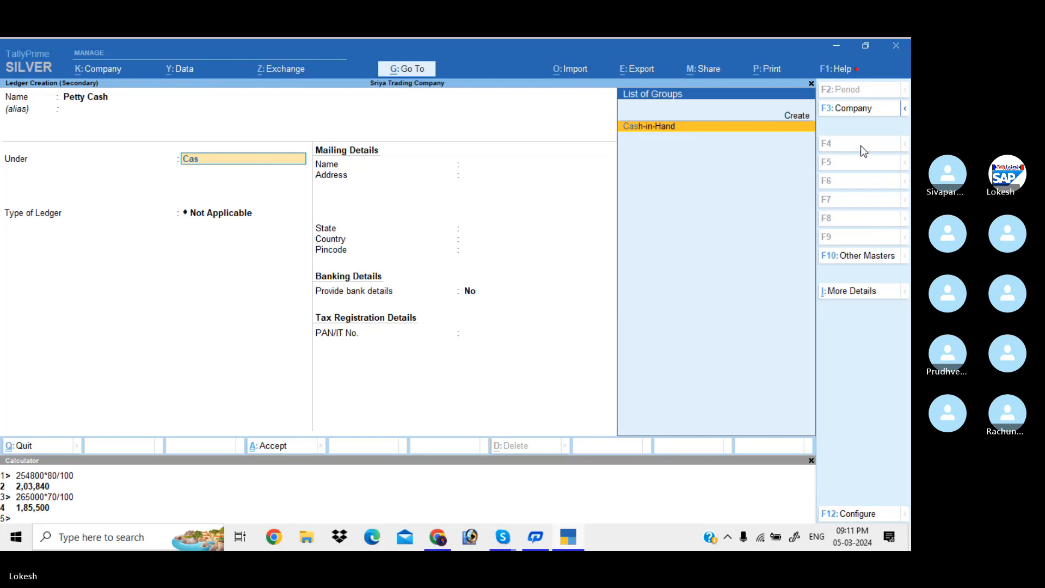
{"action": "key", "text": "Return"}
{"action": "key", "text": "Return"}
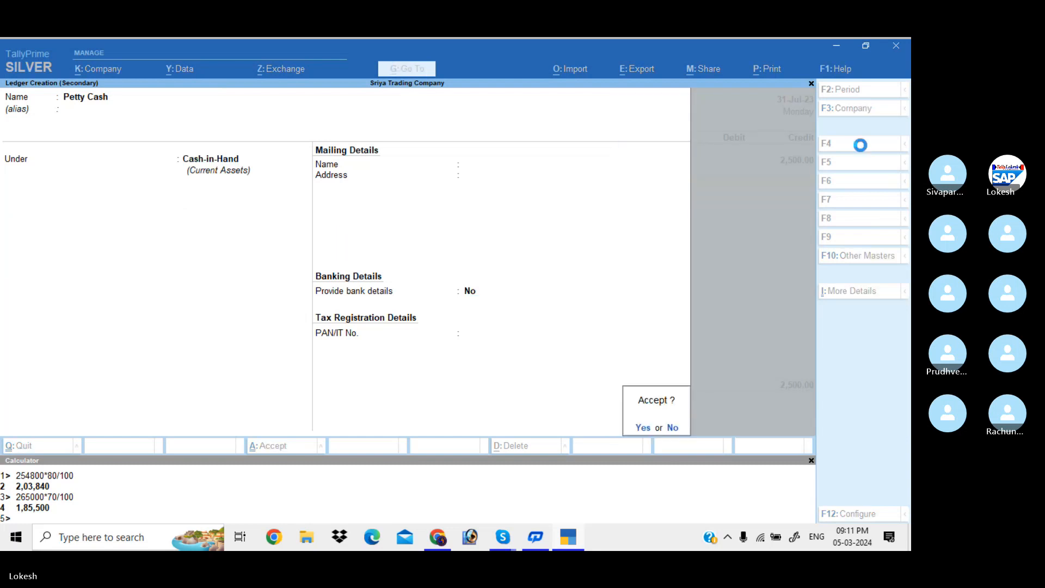
{"action": "key", "text": "Return"}
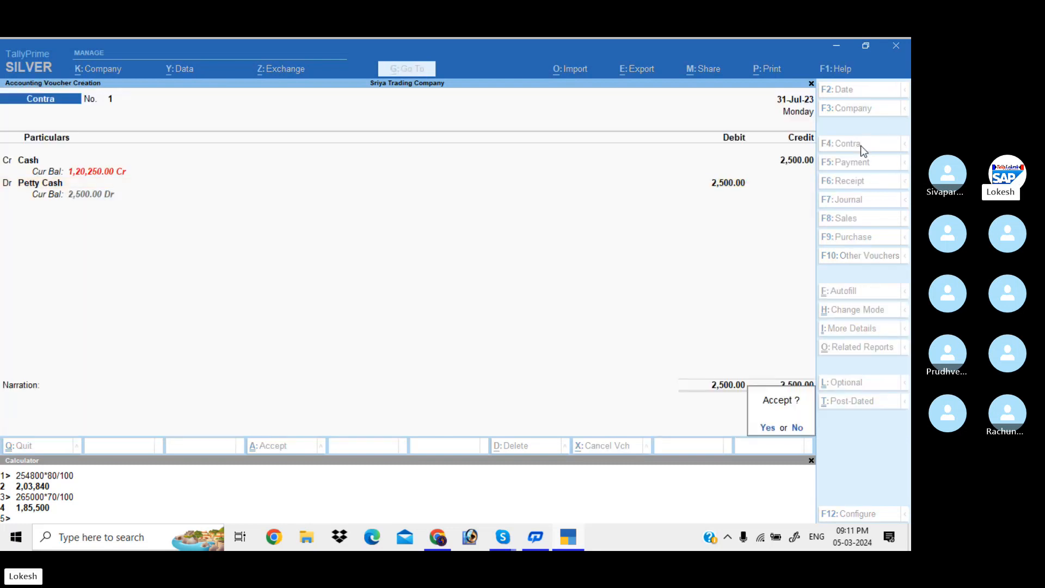
{"action": "key", "text": "Return"}
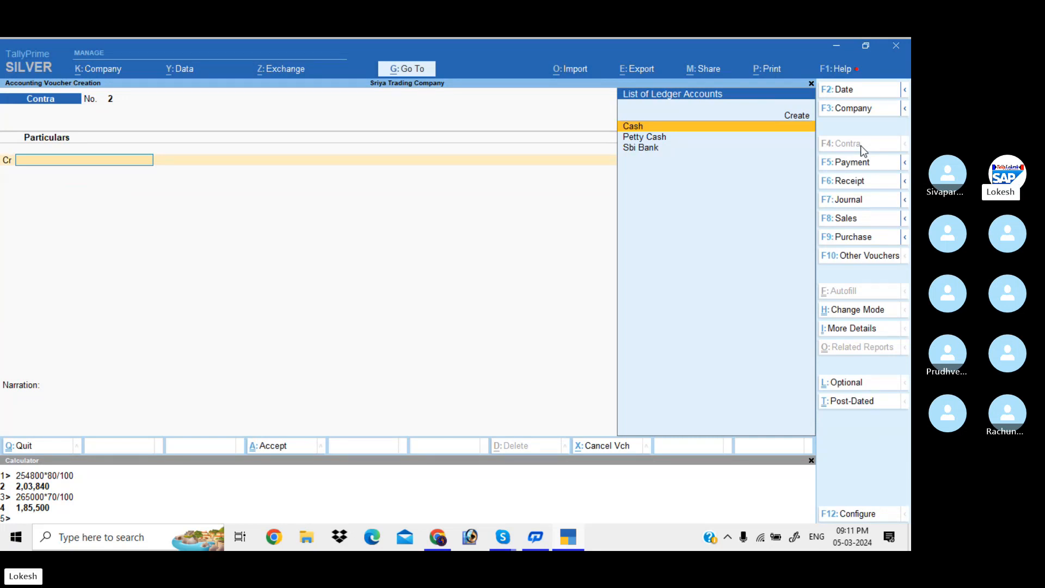
Start a payment voucher and create a Salaries ledger under Indirect Expenses for its first debit line.
{"action": "left_click", "coordinate": [868, 163]}
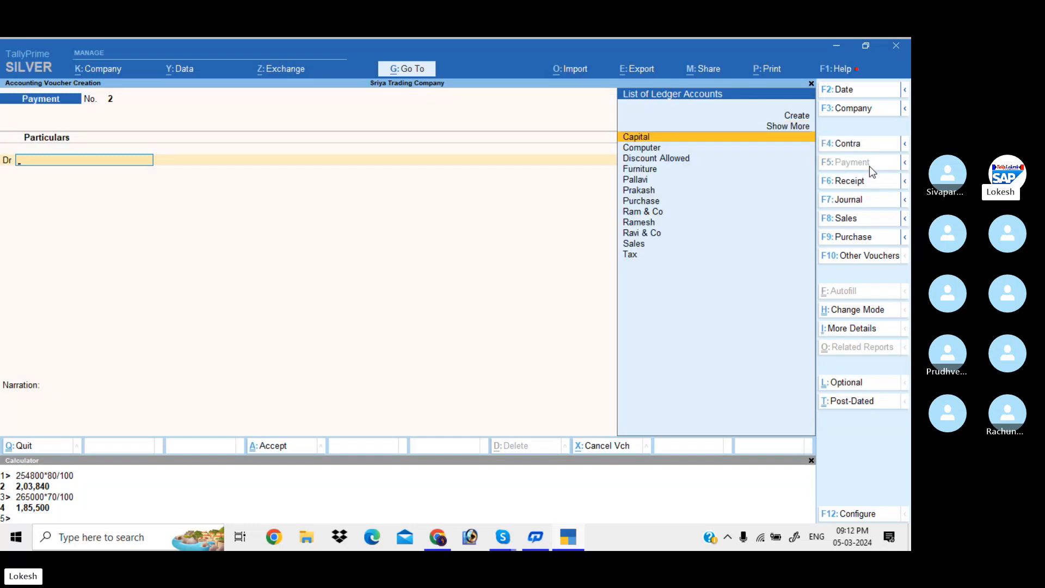
{"action": "key", "text": "alt+c"}
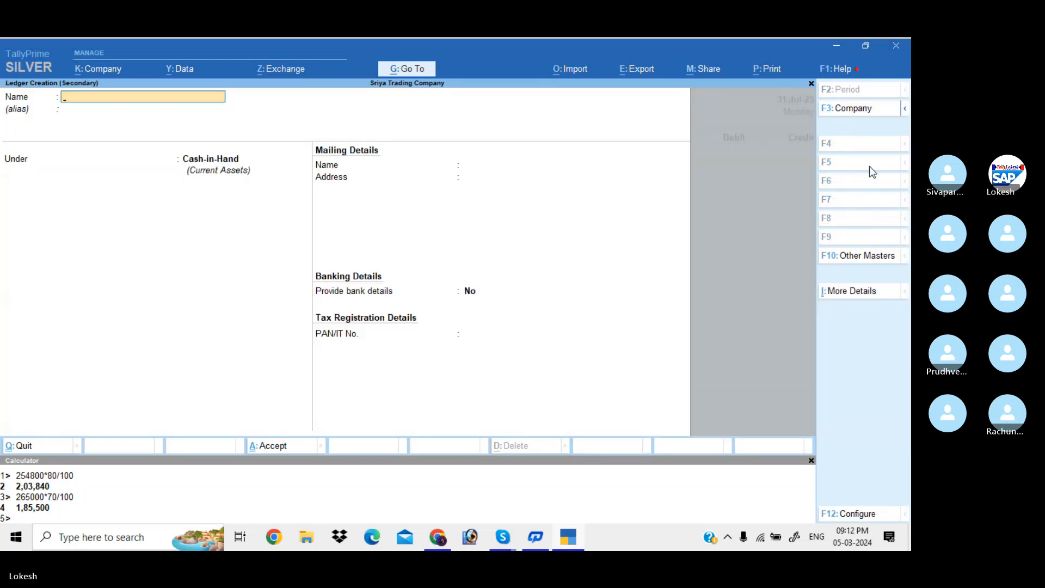
{"action": "type", "text": "Salaries"}
{"action": "key", "text": "Return"}
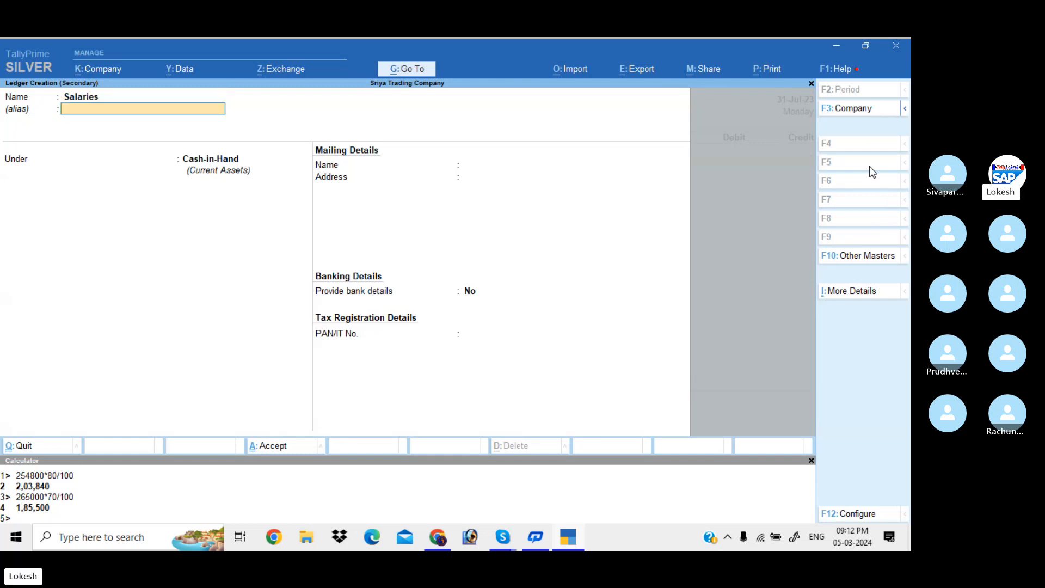
{"action": "key", "text": "Return"}
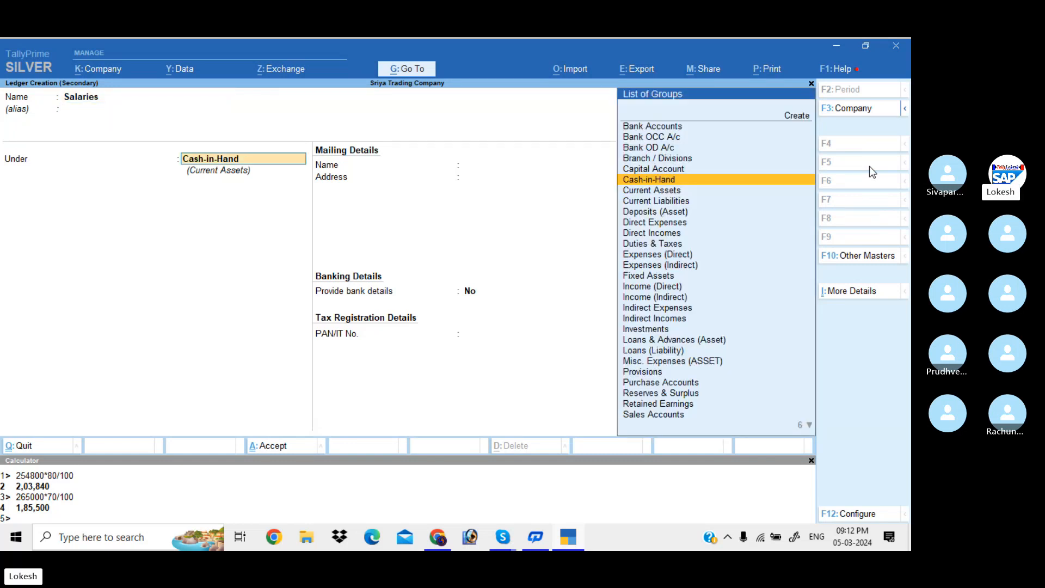
{"action": "type", "text": "ind"}
{"action": "key", "text": "Return"}
{"action": "key", "text": "Return"}
{"action": "key", "text": "Return"}
{"action": "key", "text": "Return"}
{"action": "key", "text": "Return"}
{"action": "key", "text": "Return"}
Debit Salaries with 15,000 in the payment voucher.
{"action": "type", "text": "150"}
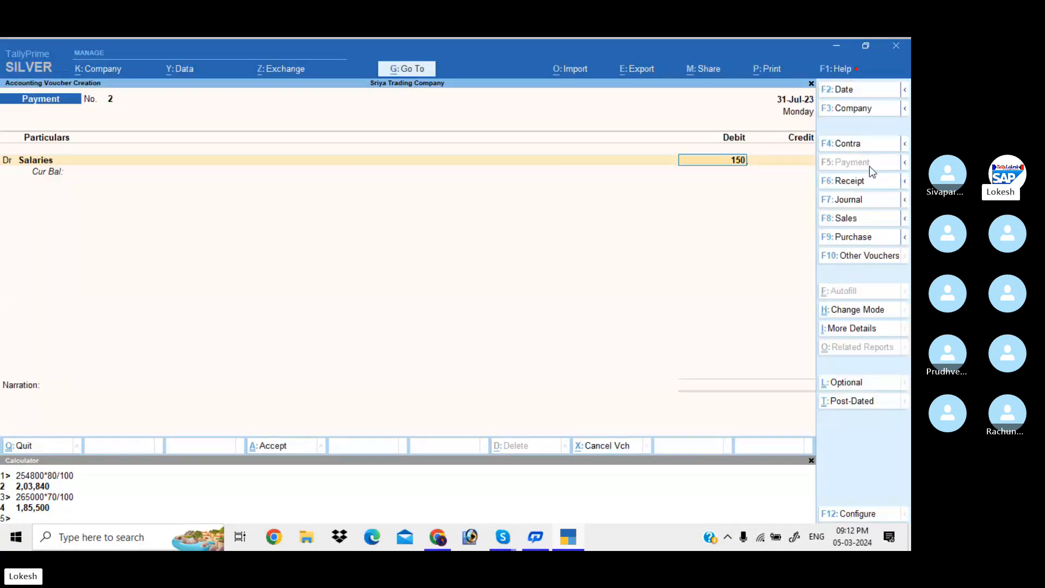
{"action": "type", "text": "00"}
{"action": "key", "text": "Return"}
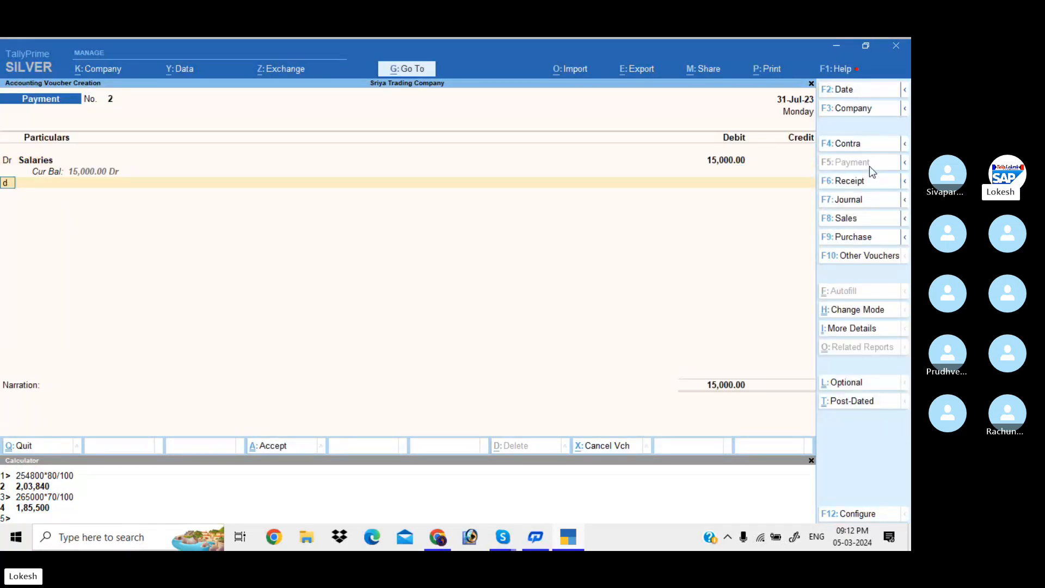
Add a debit line of 10,000 for a new Wages ledger created under Direct Expenses.
{"action": "key", "text": "Return"}
{"action": "key", "text": "alt+c"}
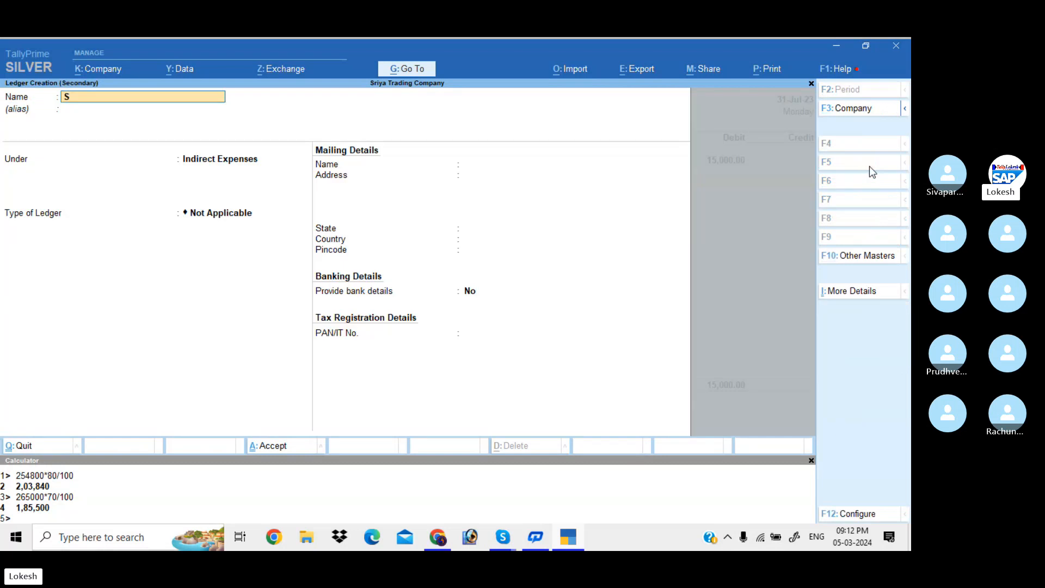
{"action": "type", "text": "Wages"}
{"action": "key", "text": "Return"}
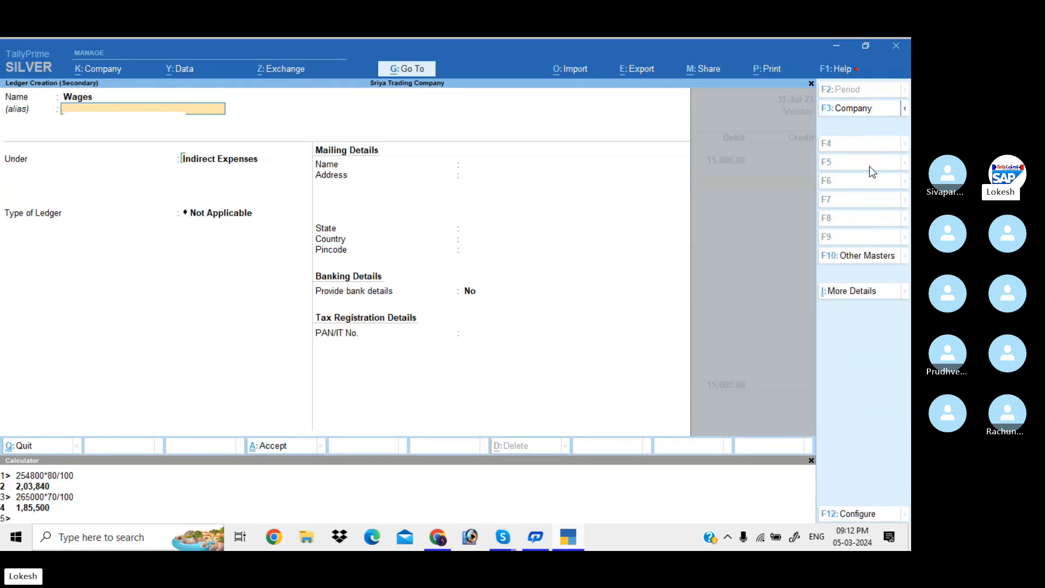
{"action": "key", "text": "Return"}
{"action": "type", "text": "dir"}
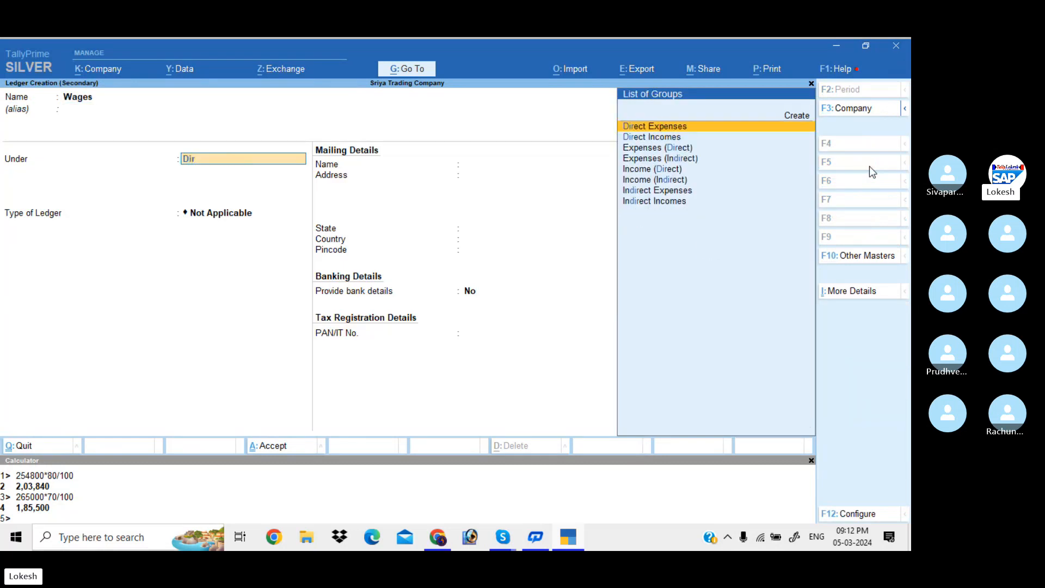
{"action": "key", "text": "Return"}
{"action": "key", "text": "ctrl"}
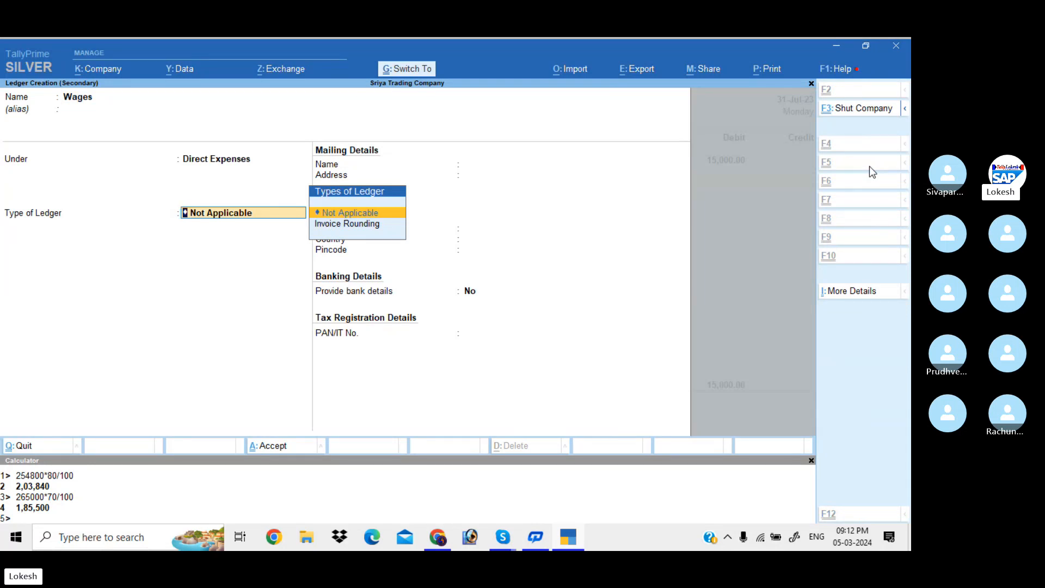
{"action": "key", "text": "ctrl+a"}
{"action": "type", "text": "10000"}
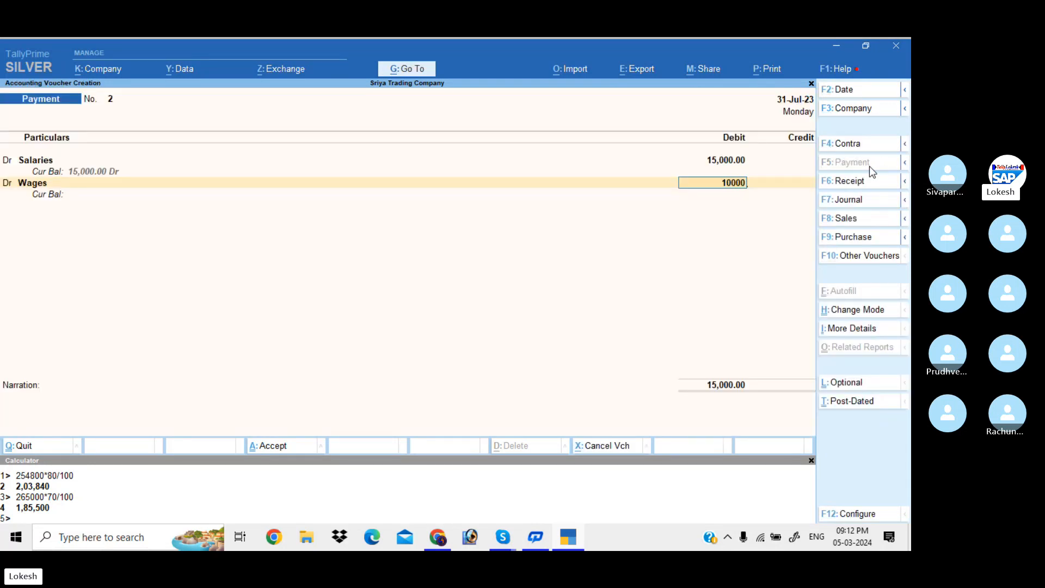
{"action": "key", "text": "Return"}
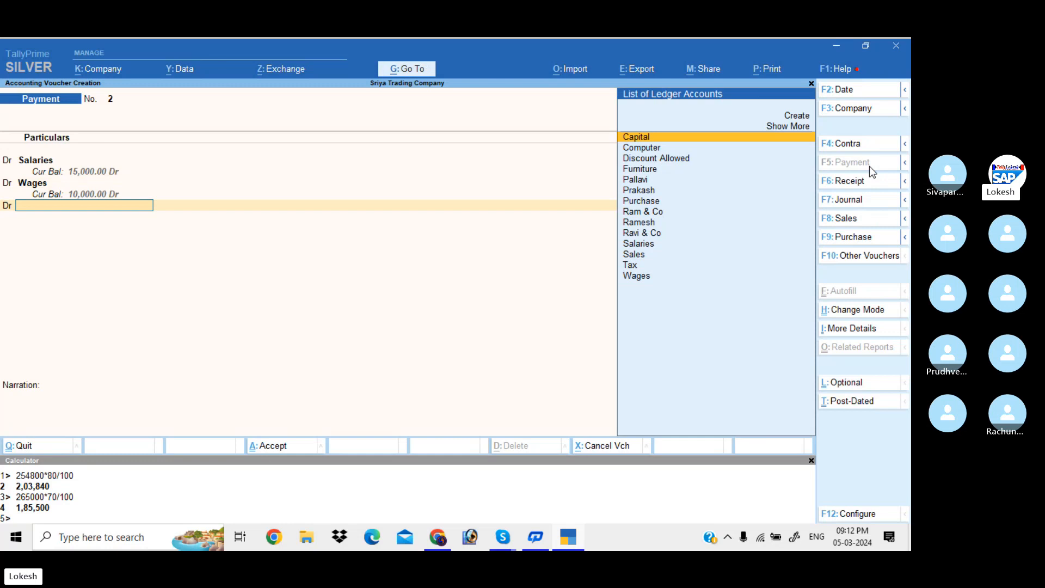
Add a debit line of 7,000 for a new Electricity Bill ledger created under Indirect Expenses.
{"action": "key", "text": "alt"}
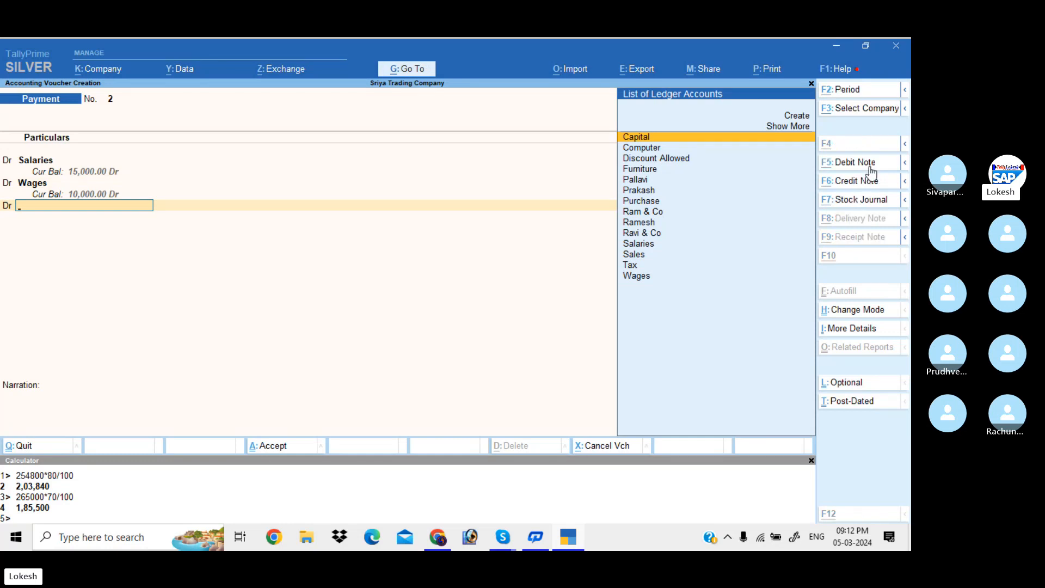
{"action": "key", "text": "alt+c"}
{"action": "type", "text": "Elect"}
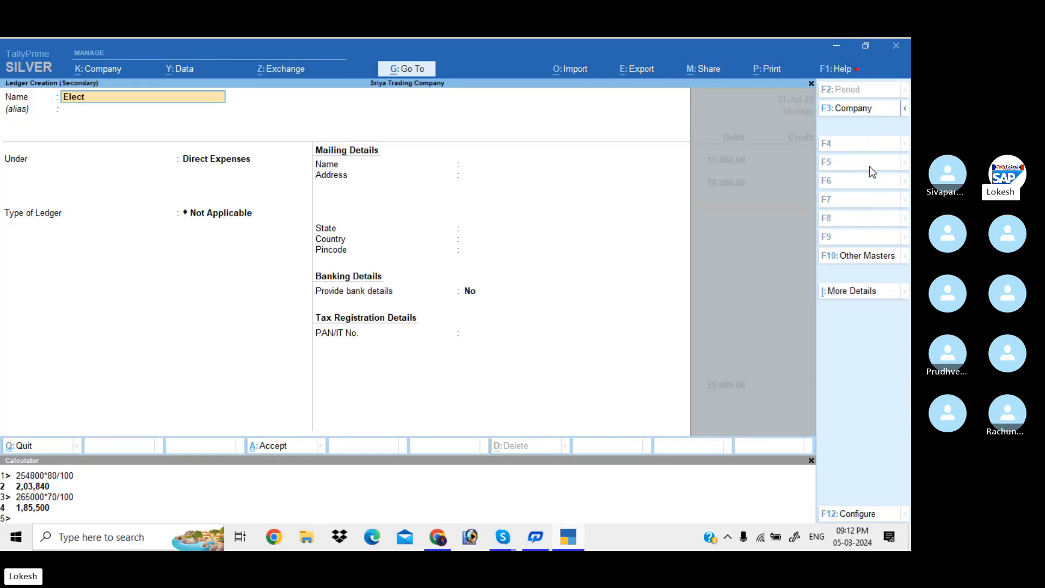
{"action": "type", "text": "ricity Bi"}
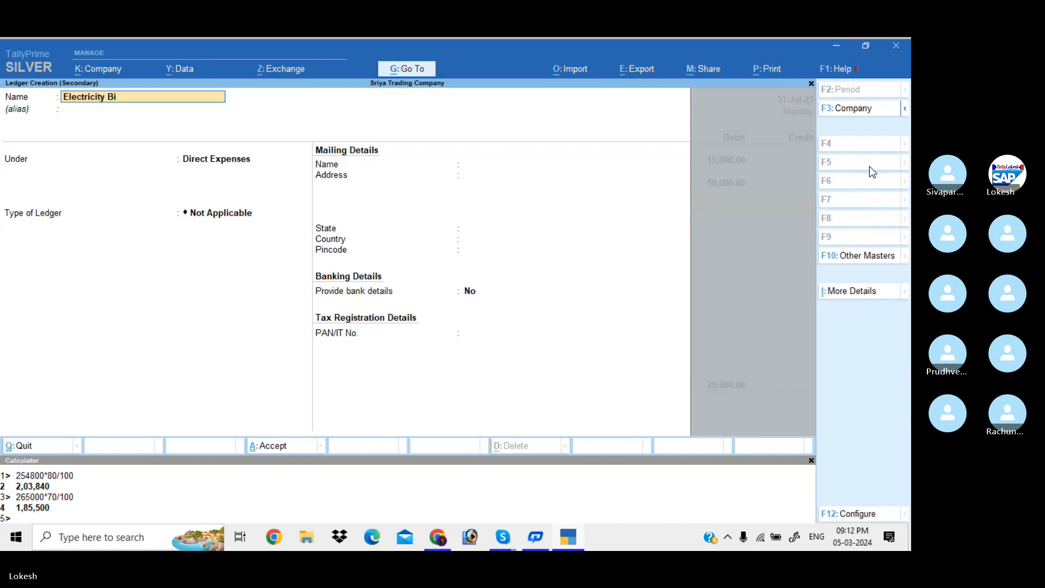
{"action": "type", "text": "ll"}
{"action": "key", "text": "Return"}
{"action": "key", "text": "Return"}
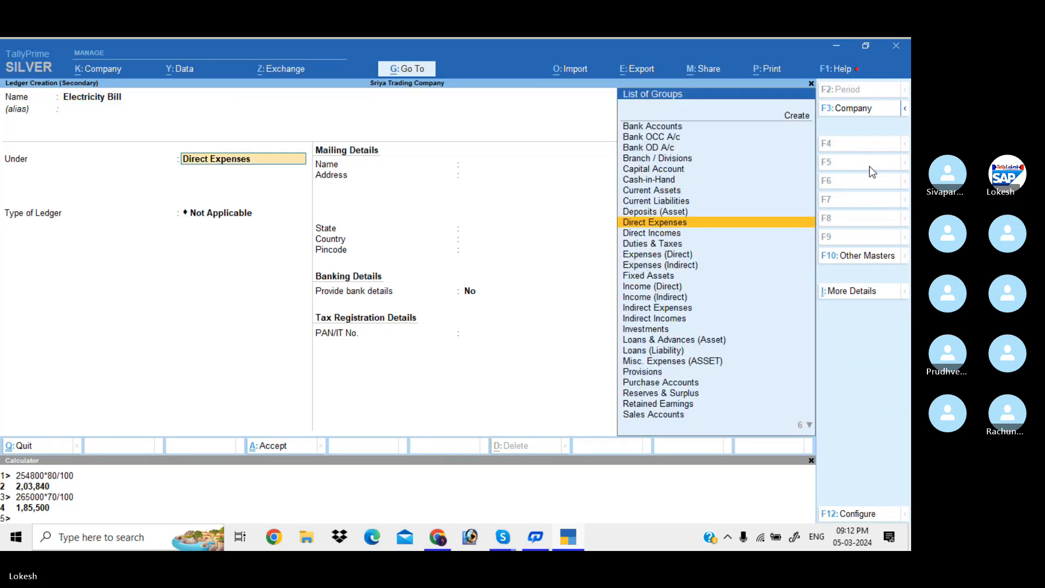
{"action": "type", "text": "ind"}
{"action": "key", "text": "Return"}
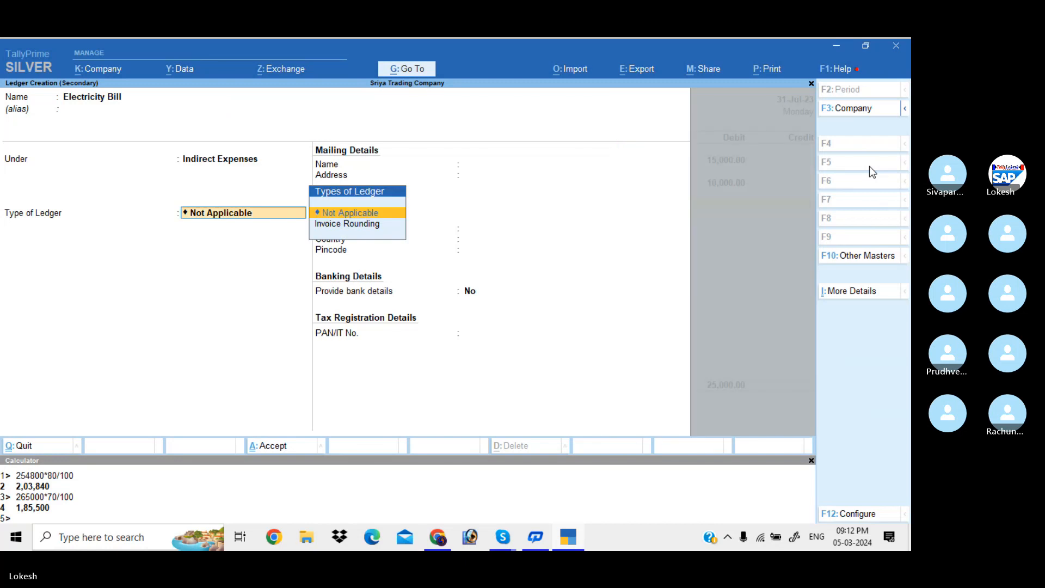
{"action": "key", "text": "ctrl+a"}
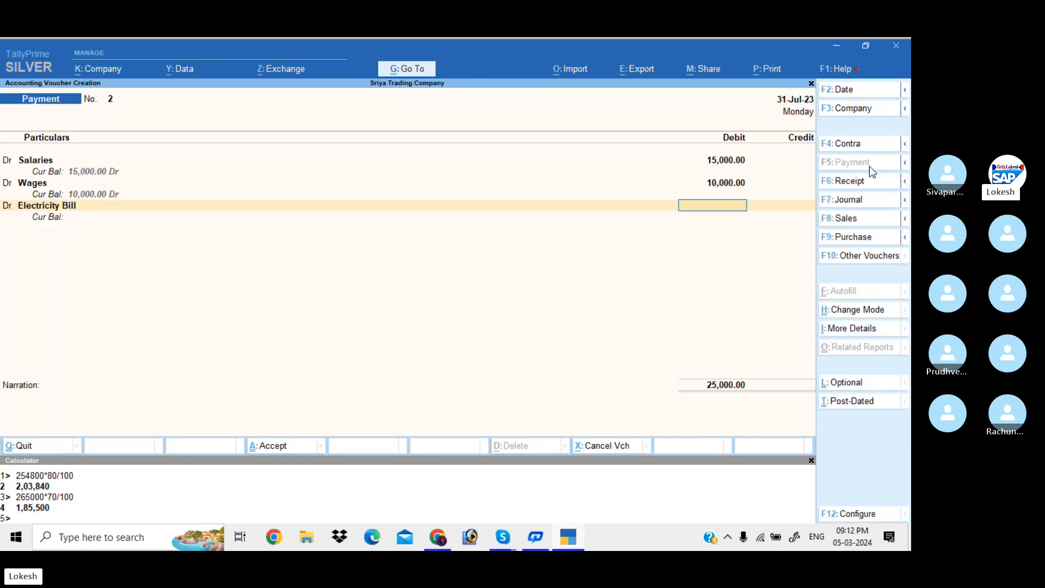
{"action": "type", "text": "7,000"}
{"action": "key", "text": "Return"}
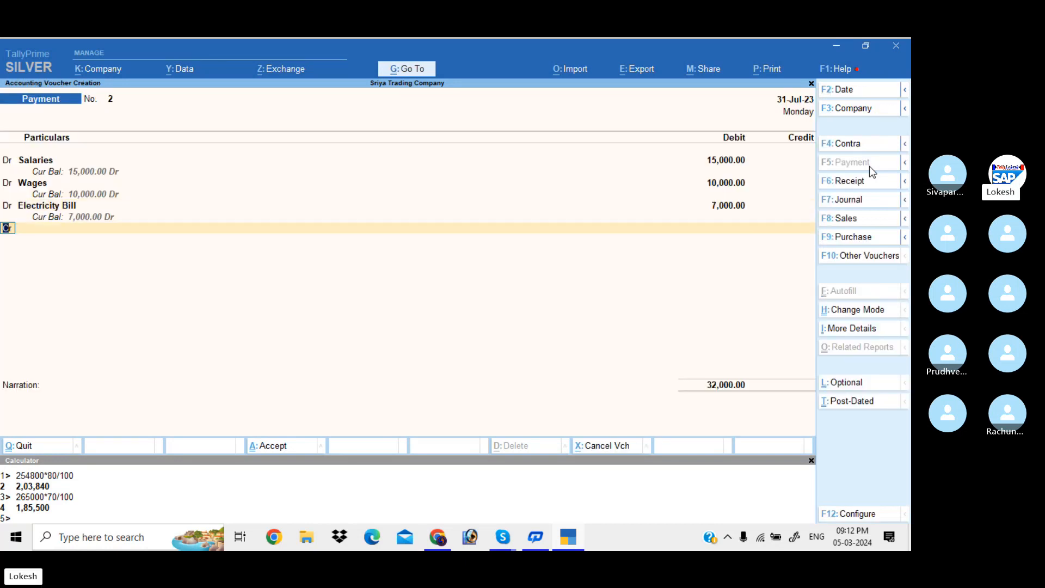
Add a debit line of 3,000 for a new Tele Bill ledger kept under Indirect Expenses.
{"action": "key", "text": "Return"}
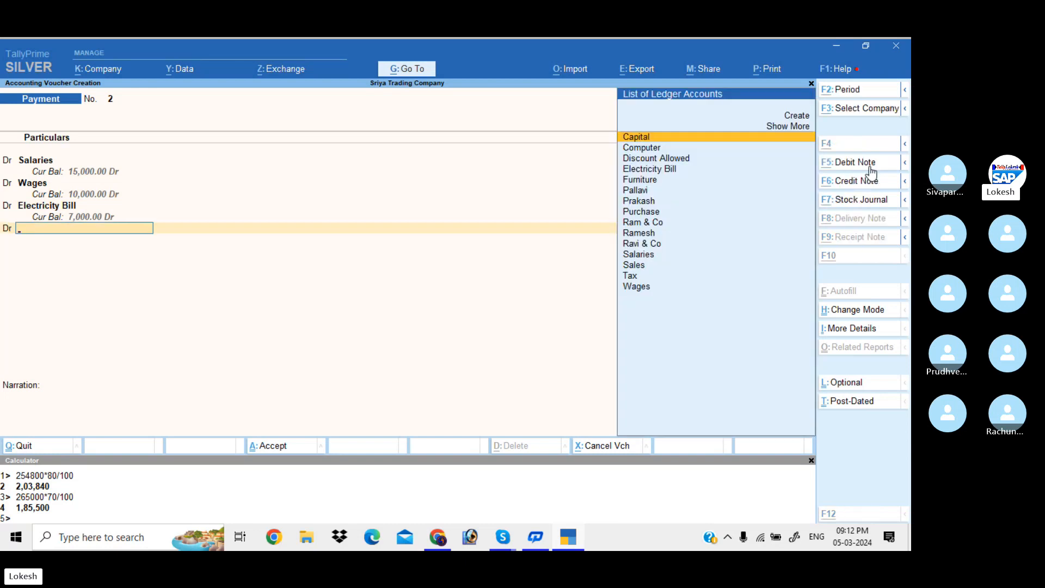
{"action": "key", "text": "alt+c"}
{"action": "type", "text": "Te"}
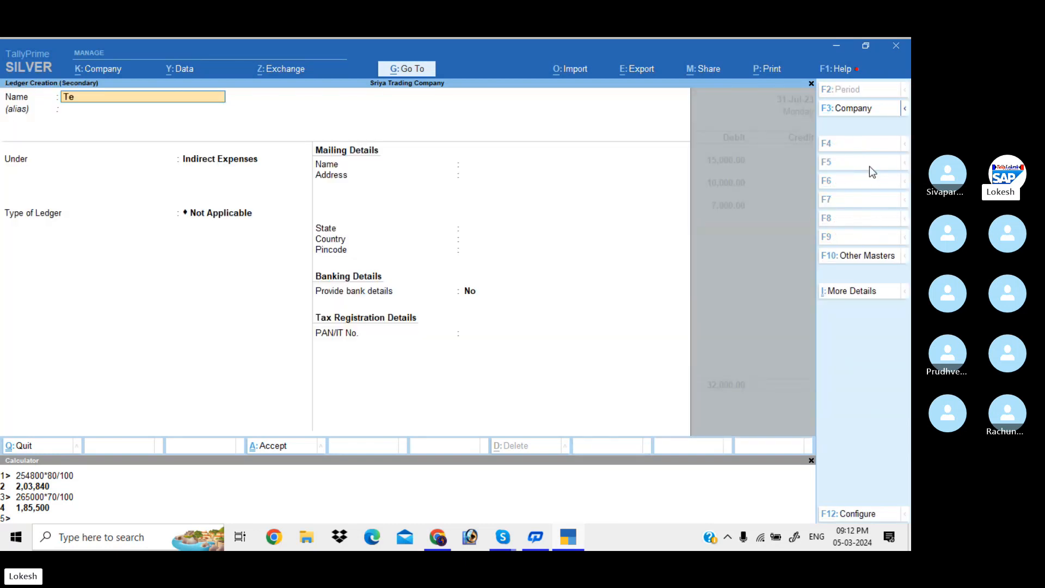
{"action": "type", "text": "le Bill"}
{"action": "key", "text": "Return"}
{"action": "key", "text": "Return"}
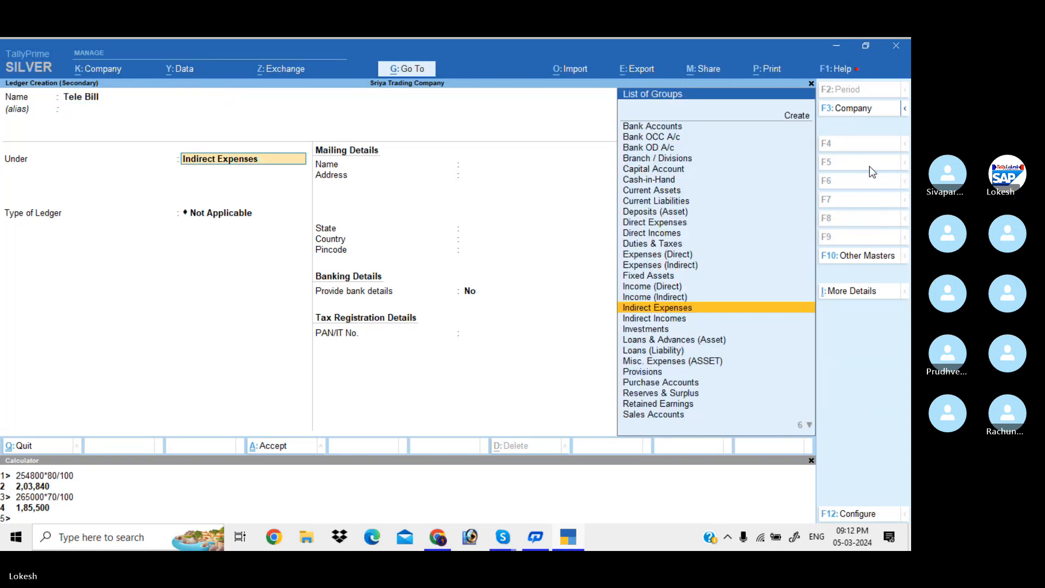
{"action": "key", "text": "ctrl"}
{"action": "key", "text": "ctrl+a"}
{"action": "type", "text": "3000"}
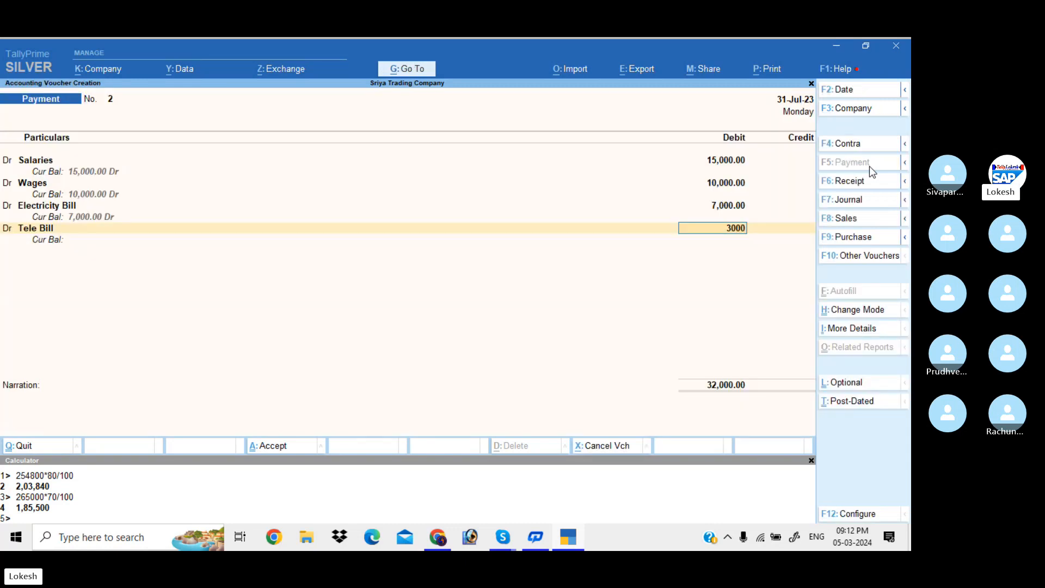
{"action": "key", "text": "Return"}
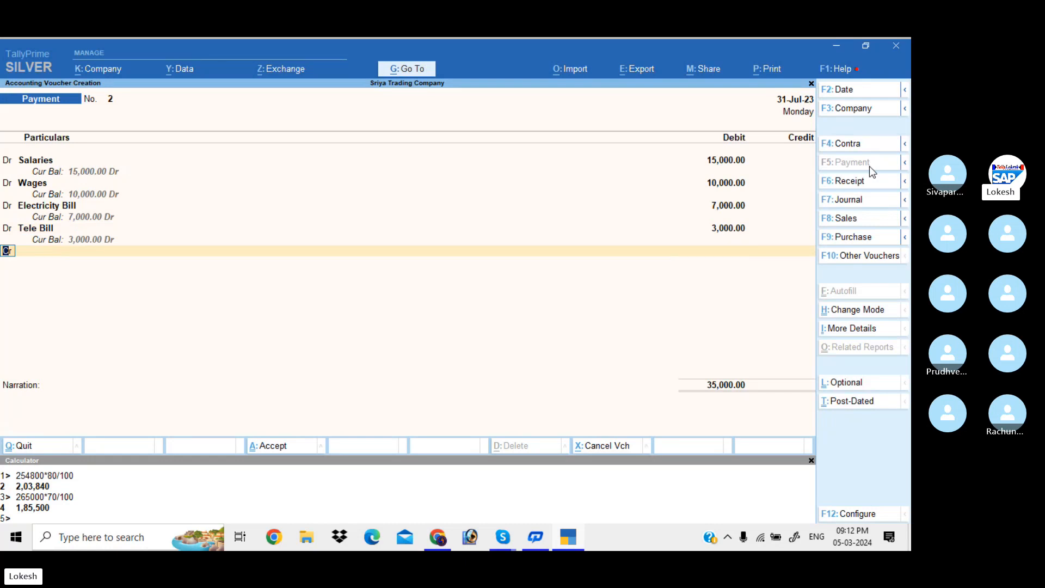
Add a debit line of 5,000 for a new Carriage Inwards ledger created under Direct Expenses.
{"action": "key", "text": "Return"}
{"action": "key", "text": "ctrl"}
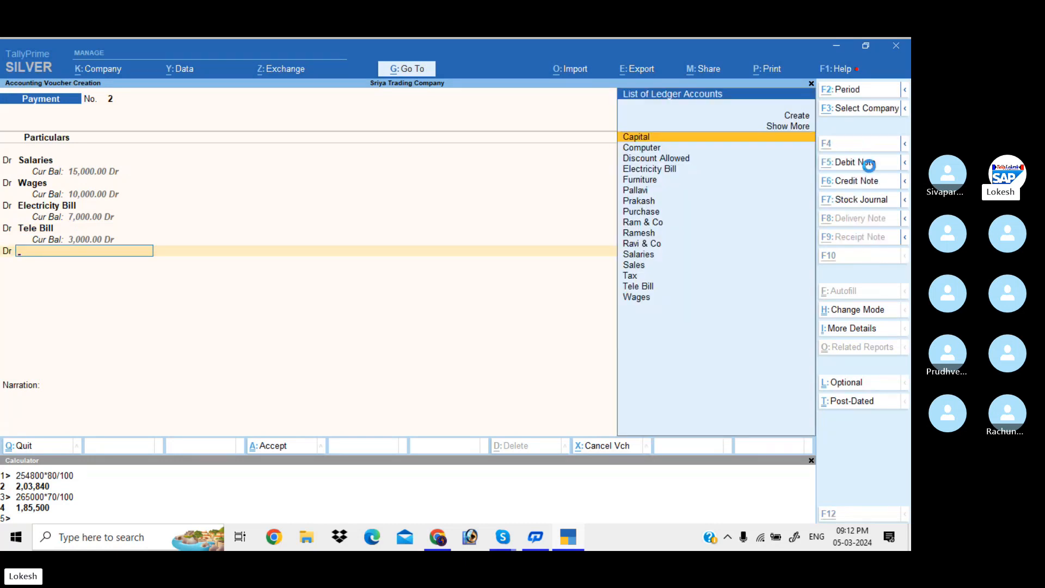
{"action": "key", "text": "alt+c"}
{"action": "type", "text": "Carriag"}
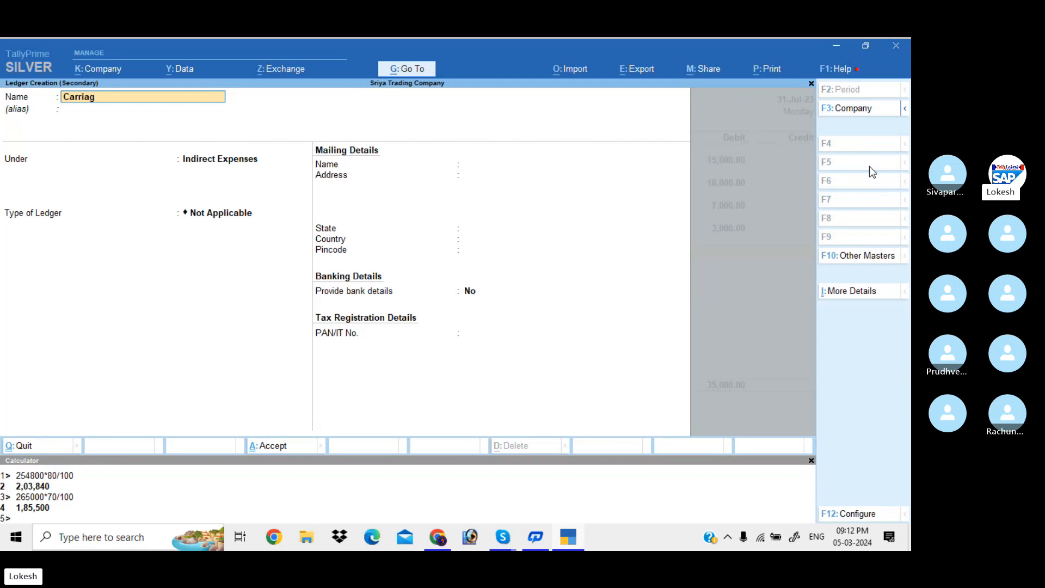
{"action": "type", "text": "e Inwards"}
{"action": "key", "text": "Return"}
{"action": "key", "text": "Return"}
{"action": "type", "text": "dir"}
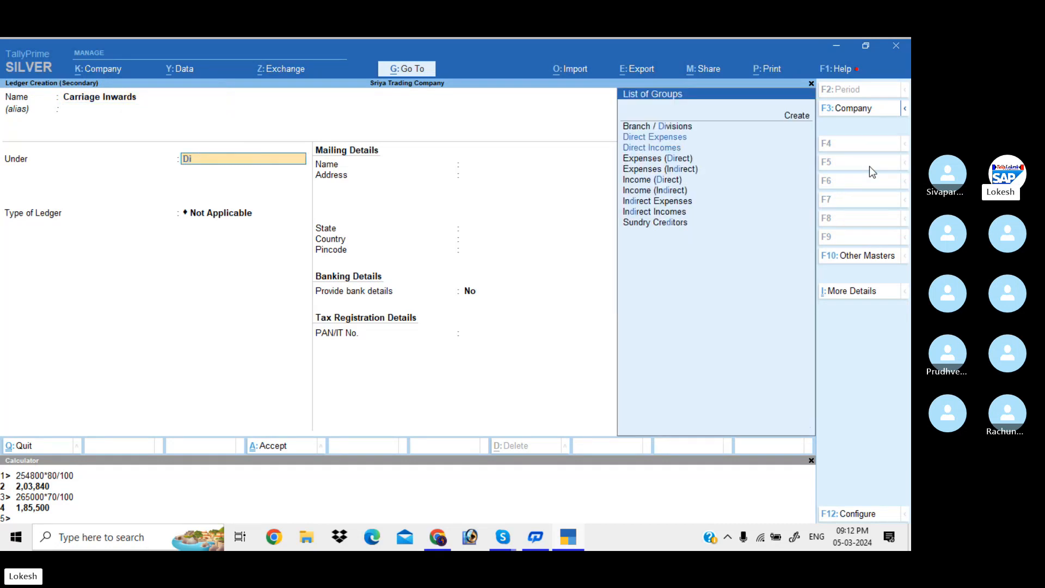
{"action": "key", "text": "Return"}
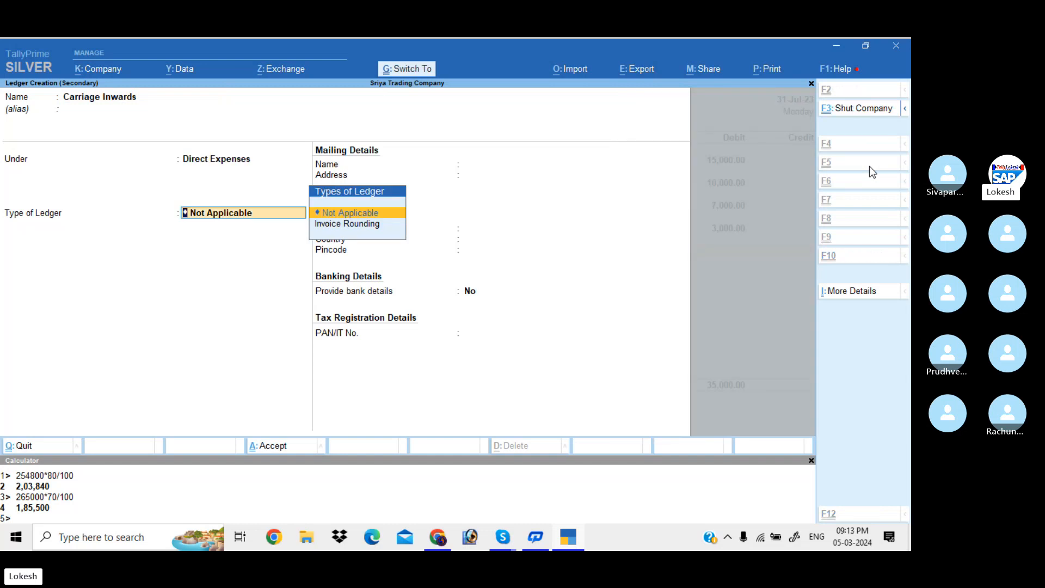
{"action": "key", "text": "ctrl+a"}
{"action": "type", "text": "5000"}
{"action": "key", "text": "Return"}
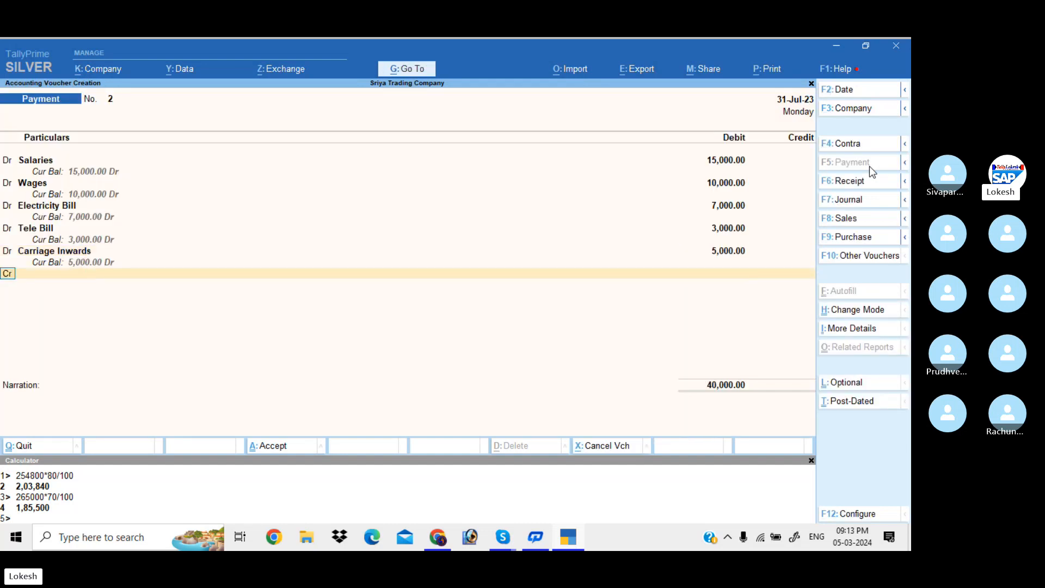
Add a debit line of 4,000 for a new Carriage Outwards ledger created under Indirect Expenses.
{"action": "key", "text": "alt+c"}
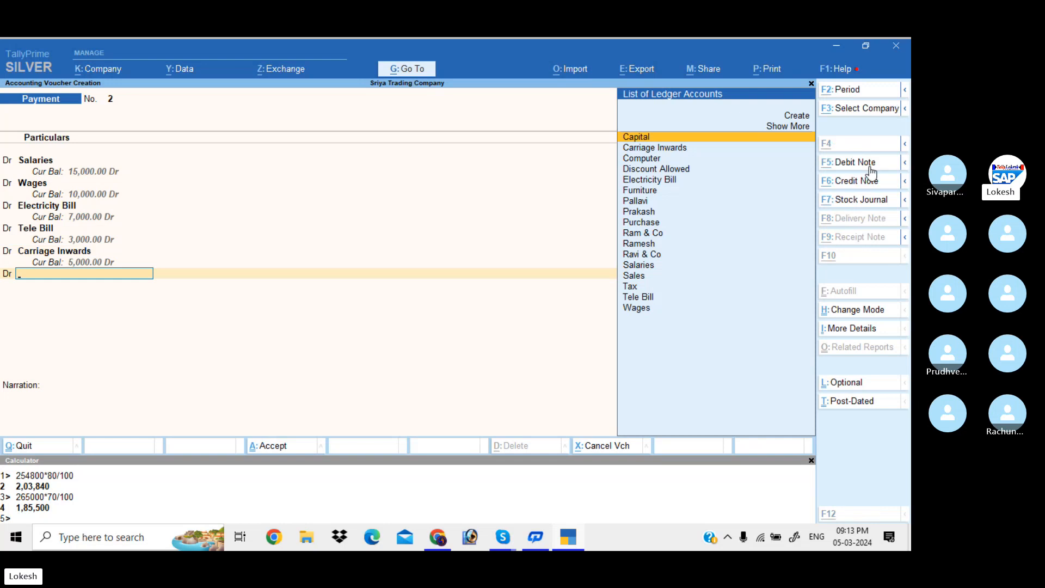
{"action": "type", "text": "Carriage Ou"}
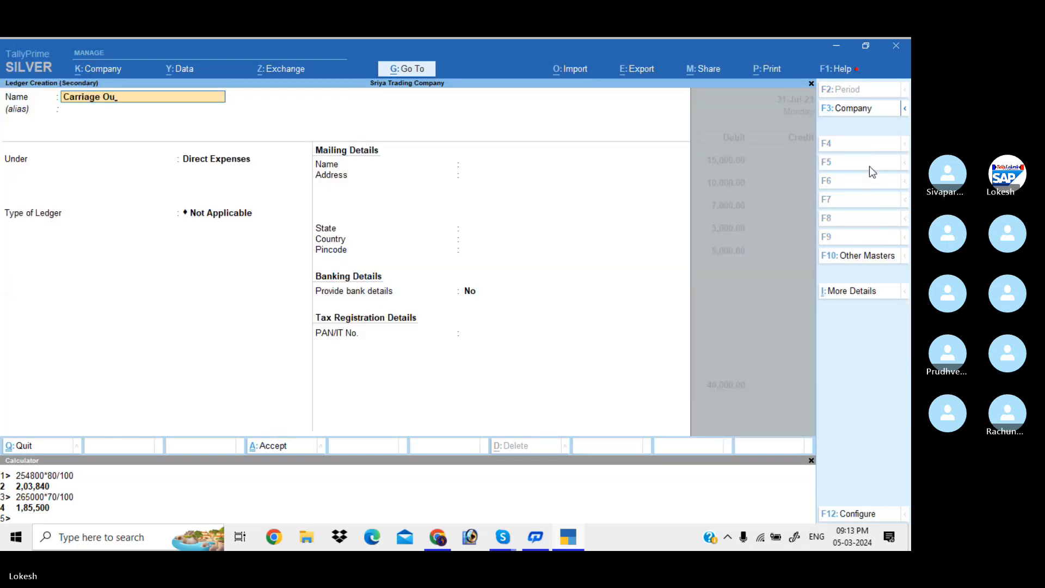
{"action": "type", "text": "twards"}
{"action": "key", "text": "Return"}
{"action": "key", "text": "Return"}
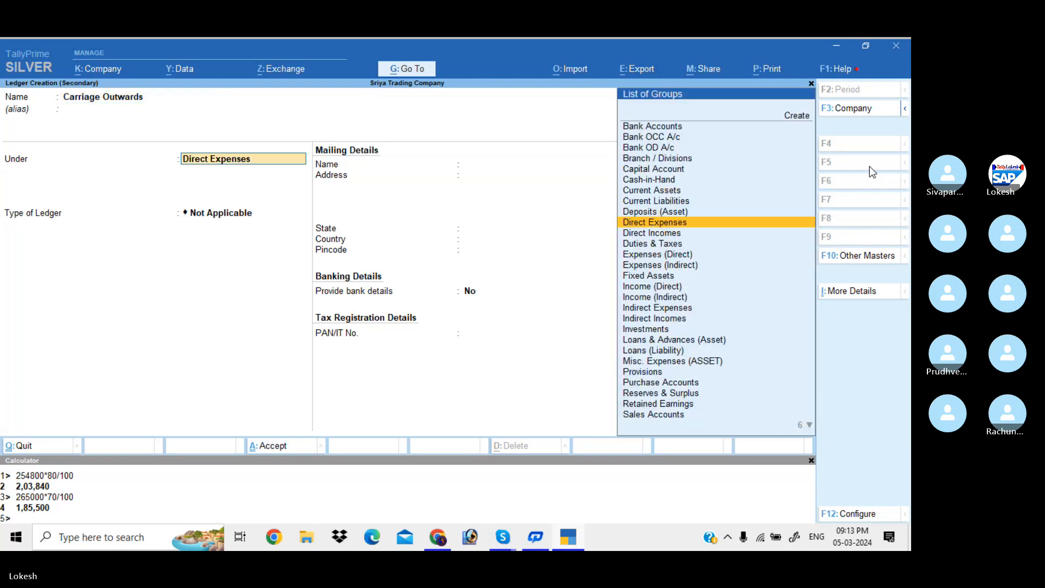
{"action": "type", "text": "ind"}
{"action": "key", "text": "Return"}
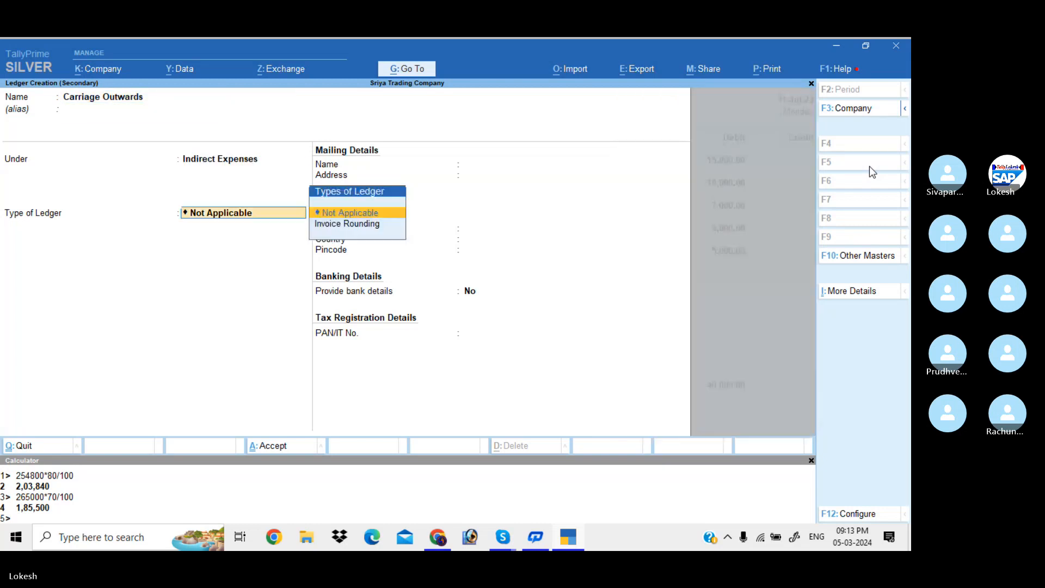
{"action": "key", "text": "ctrl+a"}
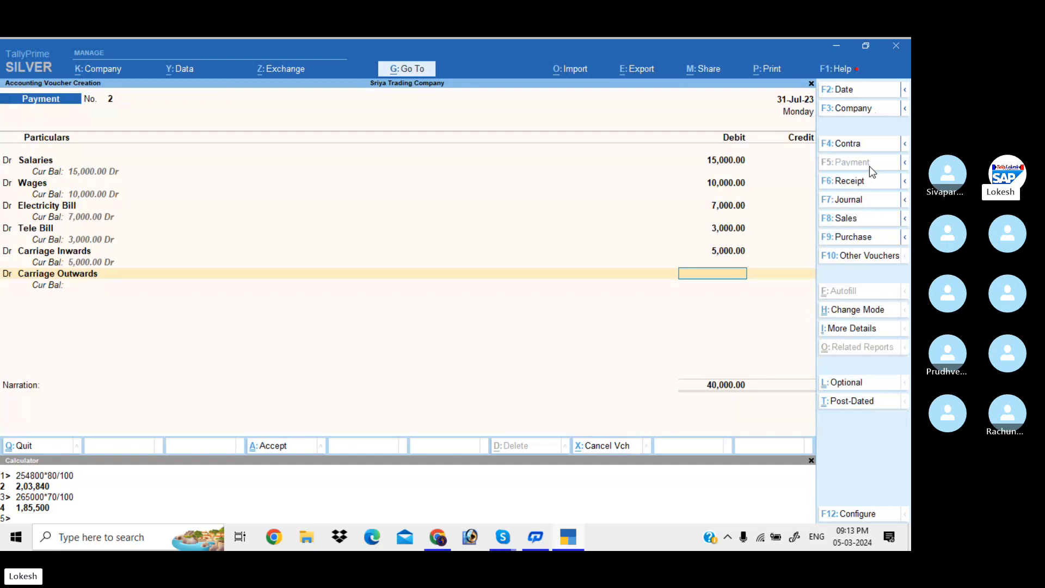
{"action": "type", "text": "4000"}
{"action": "key", "text": "Return"}
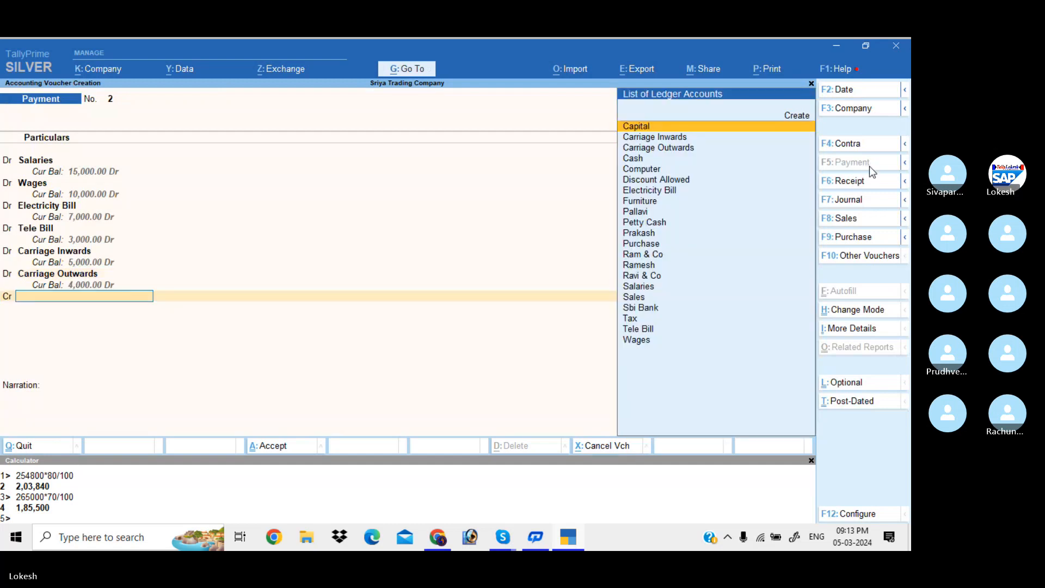
Credit Cash with 44,000, save the payment voucher without a narration, and leave voucher entry with the calculator closed.
{"action": "key", "text": "Down"}
{"action": "key", "text": "Down"}
{"action": "key", "text": "Down"}
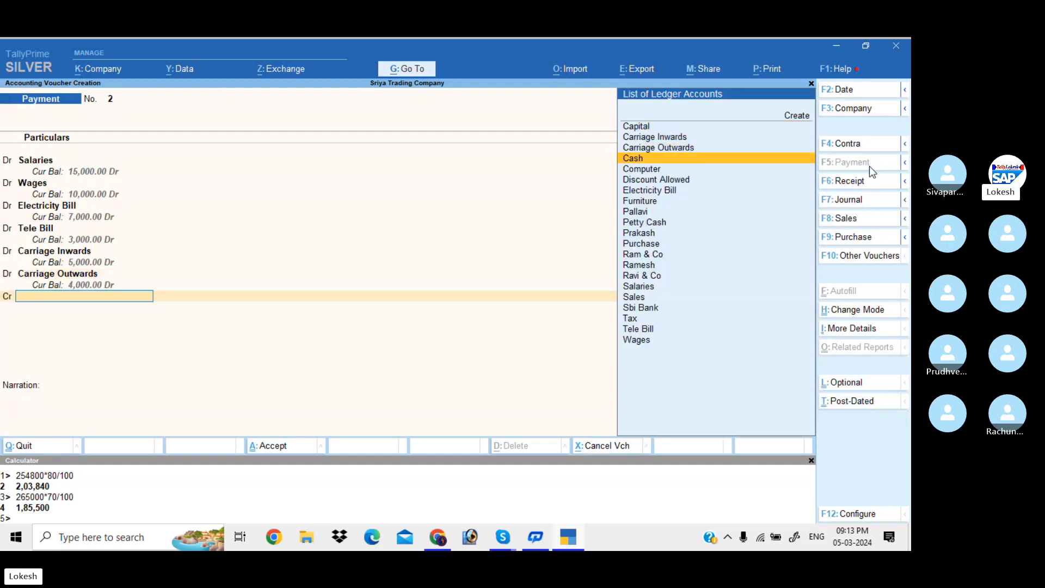
{"action": "key", "text": "Return"}
{"action": "key", "text": "Return"}
{"action": "key", "text": "Return"}
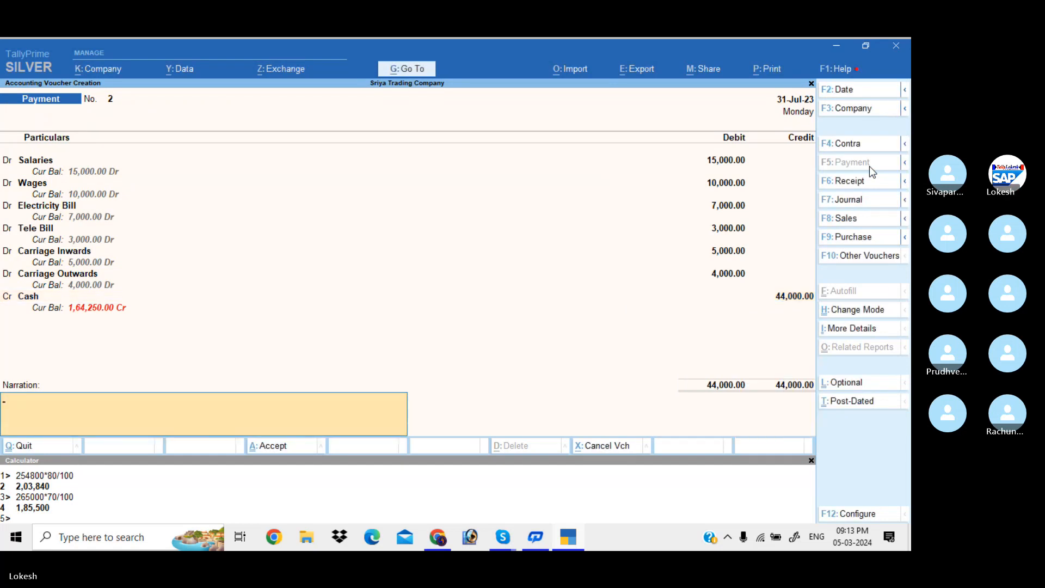
{"action": "key", "text": "Return"}
{"action": "key", "text": "Return"}
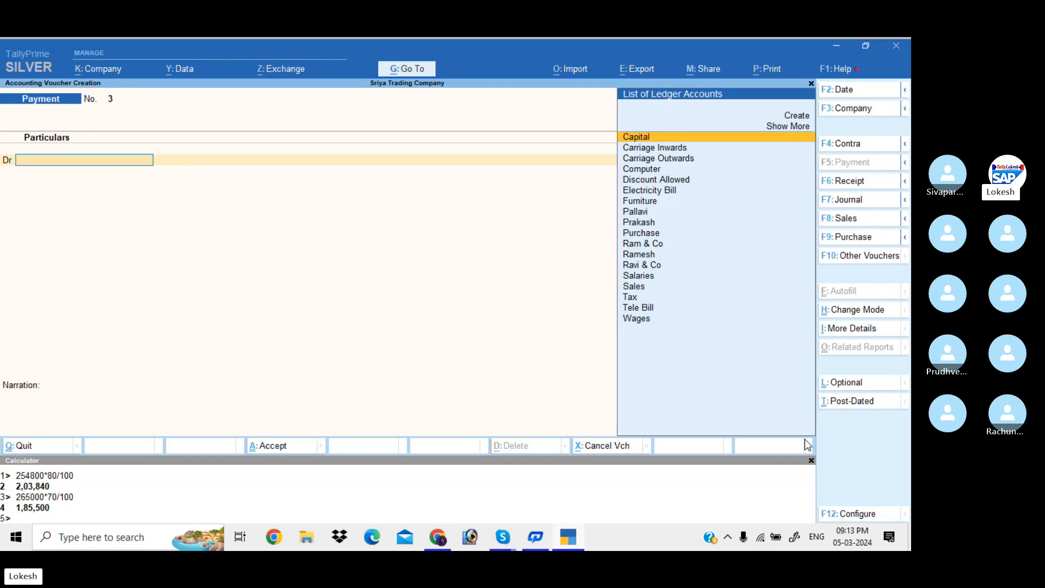
{"action": "left_click", "coordinate": [811, 461]}
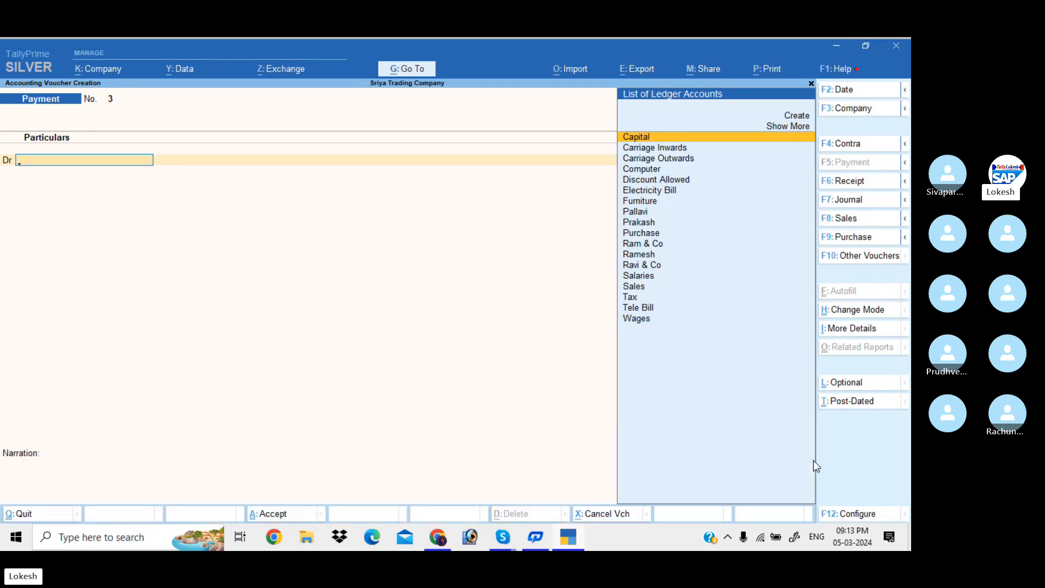
{"action": "key", "text": "Escape"}
{"action": "key", "text": "y"}
Review the Day Book vouchers for the period 1-Apr-23 to 31-Jul-23.
{"action": "key", "text": "Down"}
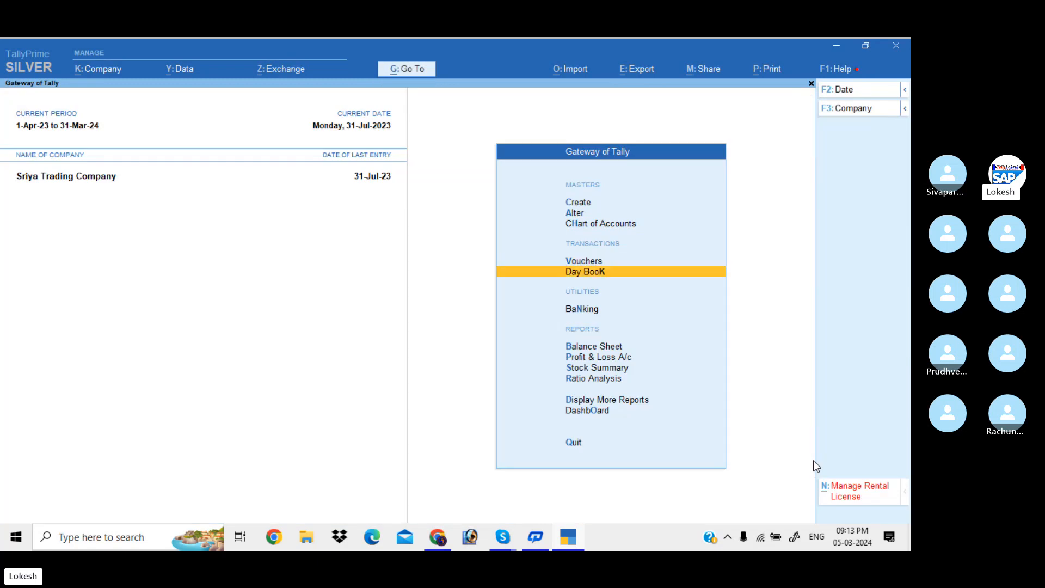
{"action": "key", "text": "Return"}
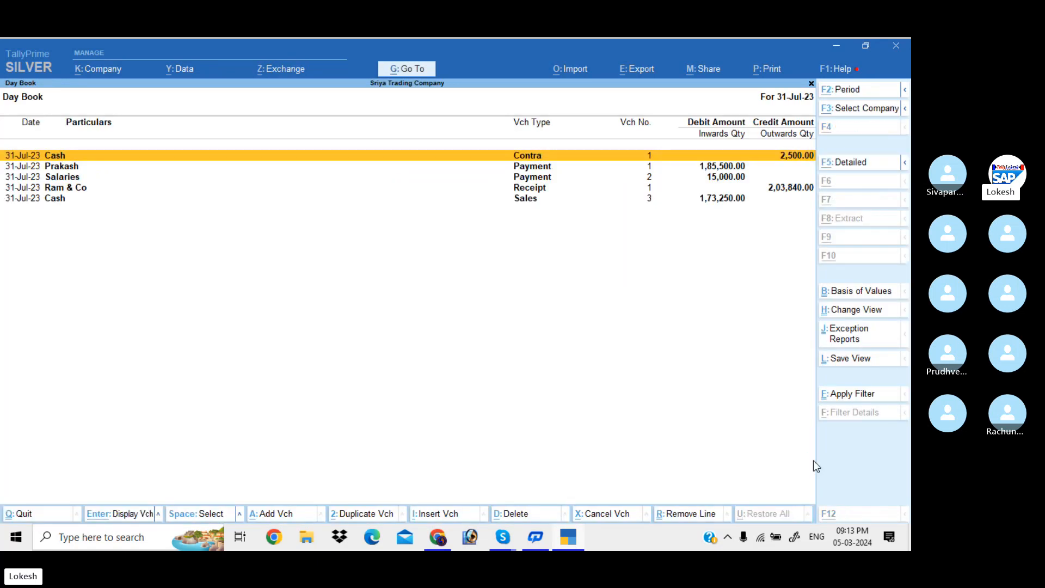
{"action": "key", "text": "alt+F2"}
{"action": "key", "text": "BackSpace"}
{"action": "key", "text": "Return"}
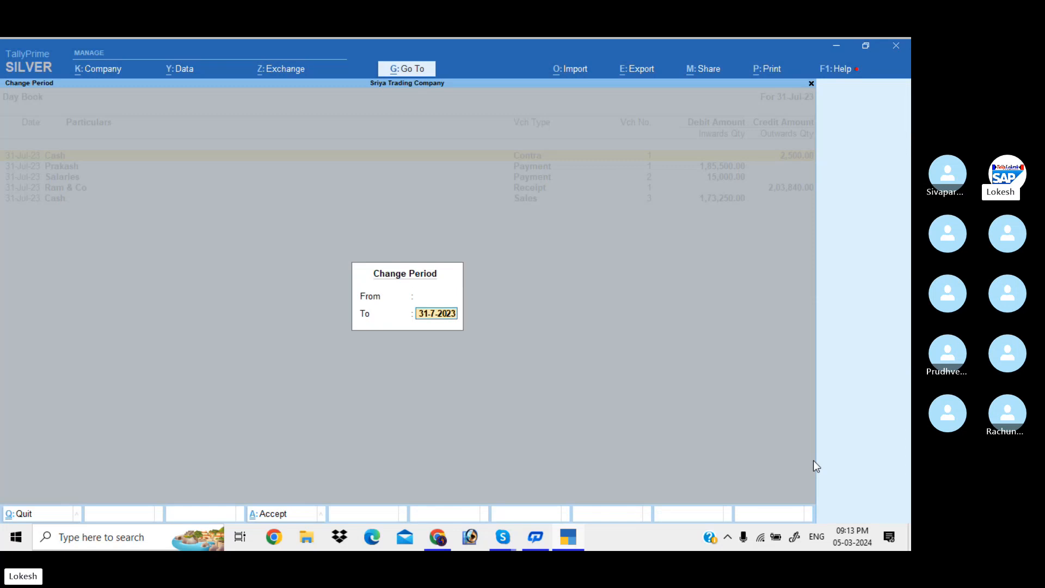
{"action": "key", "text": "BackSpace"}
{"action": "key", "text": "Return"}
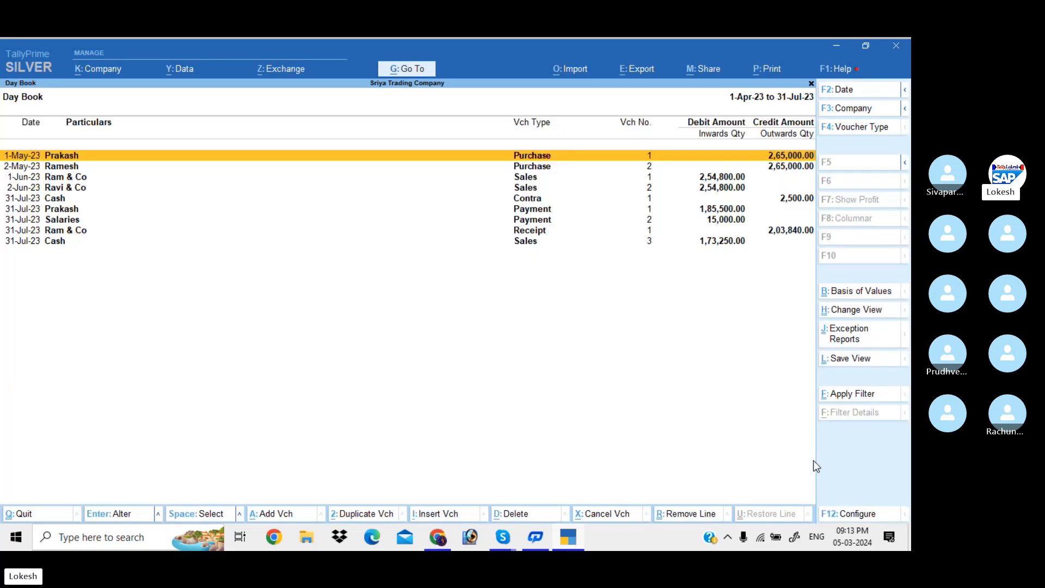
{"action": "key", "text": "Down"}
{"action": "key", "text": "Down"}
{"action": "key", "text": "Down"}
{"action": "key", "text": "Down"}
{"action": "key", "text": "Down"}
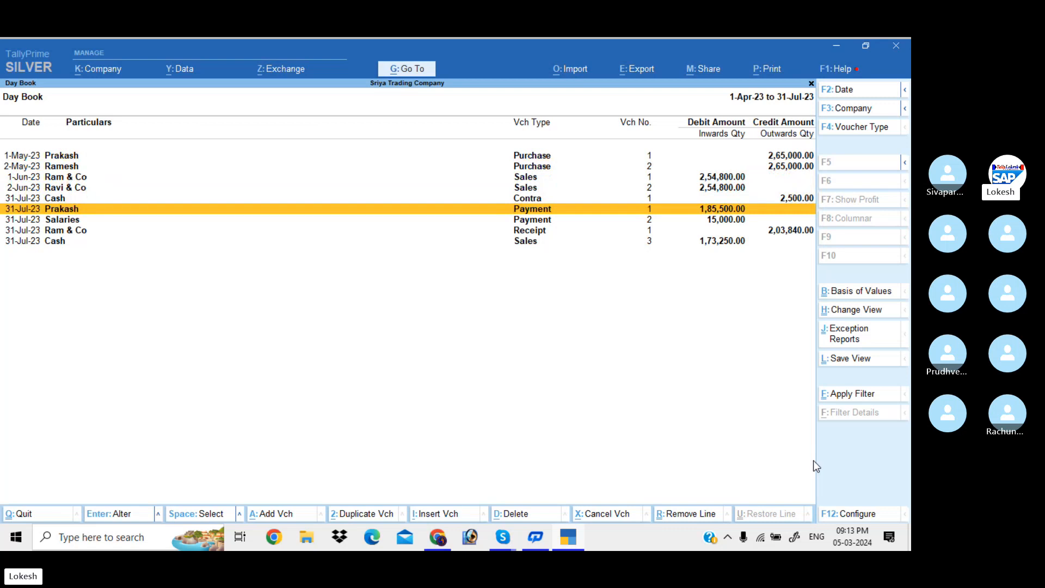
{"action": "key", "text": "Escape"}
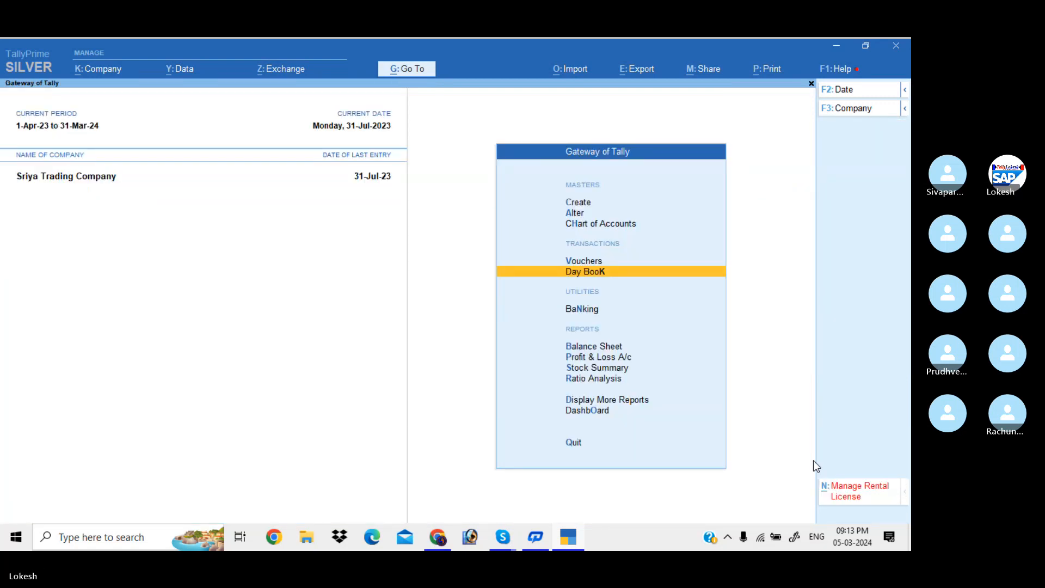
Examine the detailed Profit & Loss A/c, going through the opening stock, purchases, and direct and indirect expenses down to the nett profit.
{"action": "key", "text": "Down"}
{"action": "key", "text": "Down"}
{"action": "key", "text": "Down"}
{"action": "key", "text": "Return"}
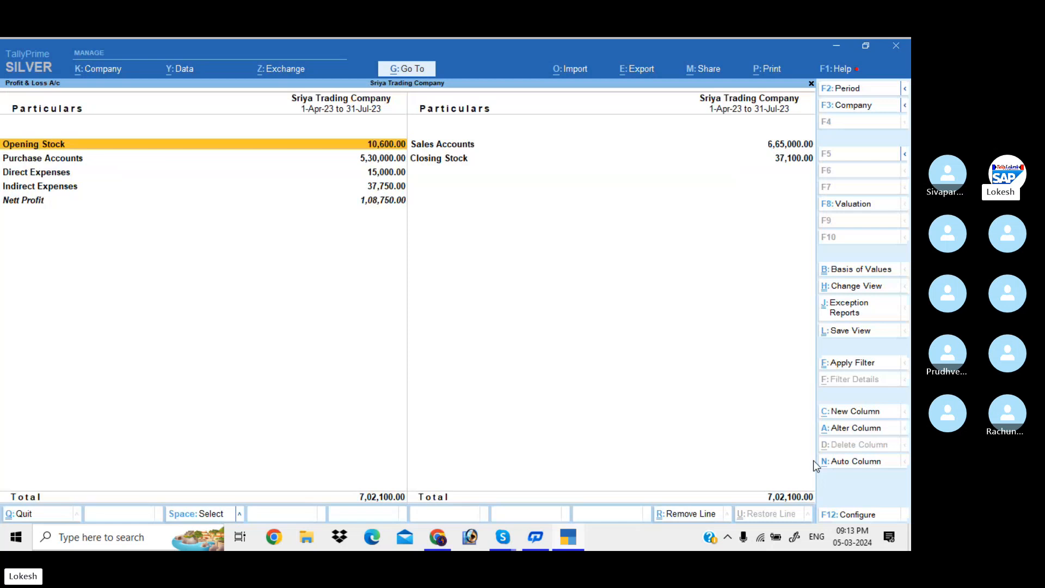
{"action": "key", "text": "alt+f5"}
{"action": "key", "text": "Down"}
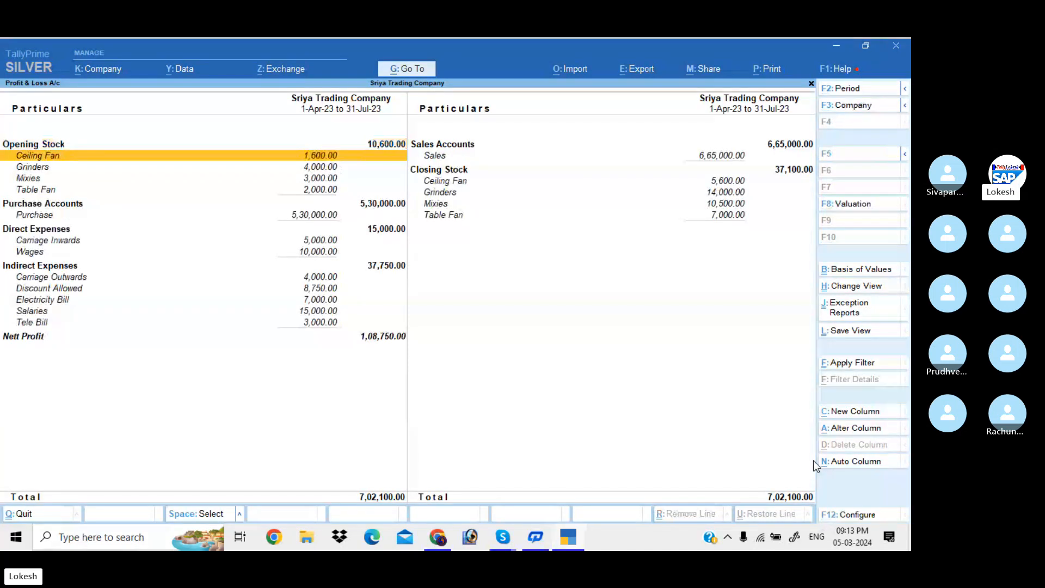
{"action": "key", "text": "Down"}
{"action": "key", "text": "Down"}
{"action": "key", "text": "Down"}
{"action": "key", "text": "Down"}
{"action": "key", "text": "Down"}
{"action": "key", "text": "Down"}
{"action": "key", "text": "Down"}
{"action": "key", "text": "Down"}
{"action": "key", "text": "Down"}
{"action": "key", "text": "Down"}
{"action": "key", "text": "Down"}
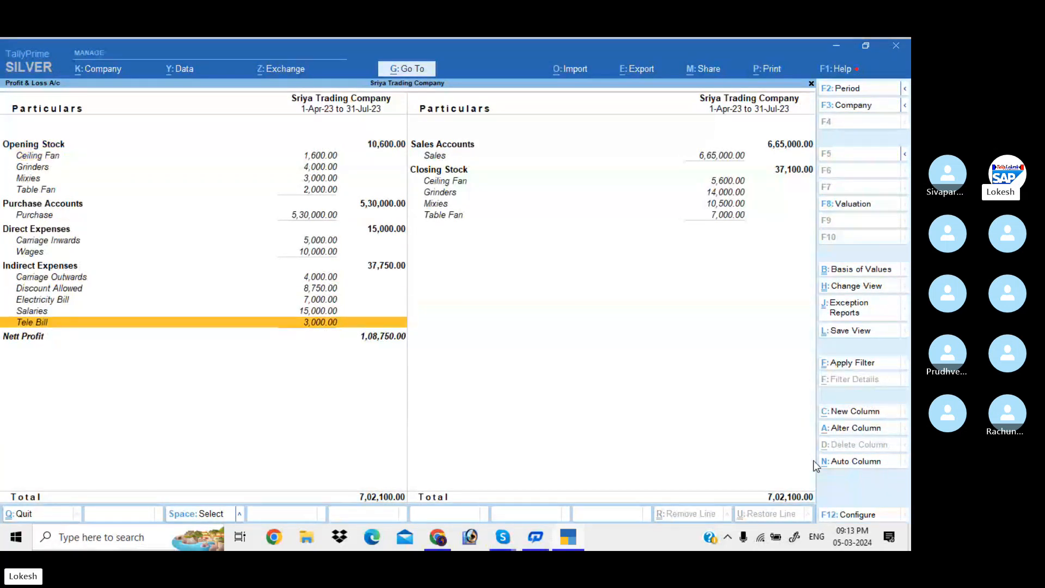
{"action": "key", "text": "Down"}
{"action": "key", "text": "Escape"}
View the company dashboard, including its trading, cash/bank, ratio and inventory tiles.
{"action": "key", "text": "Down"}
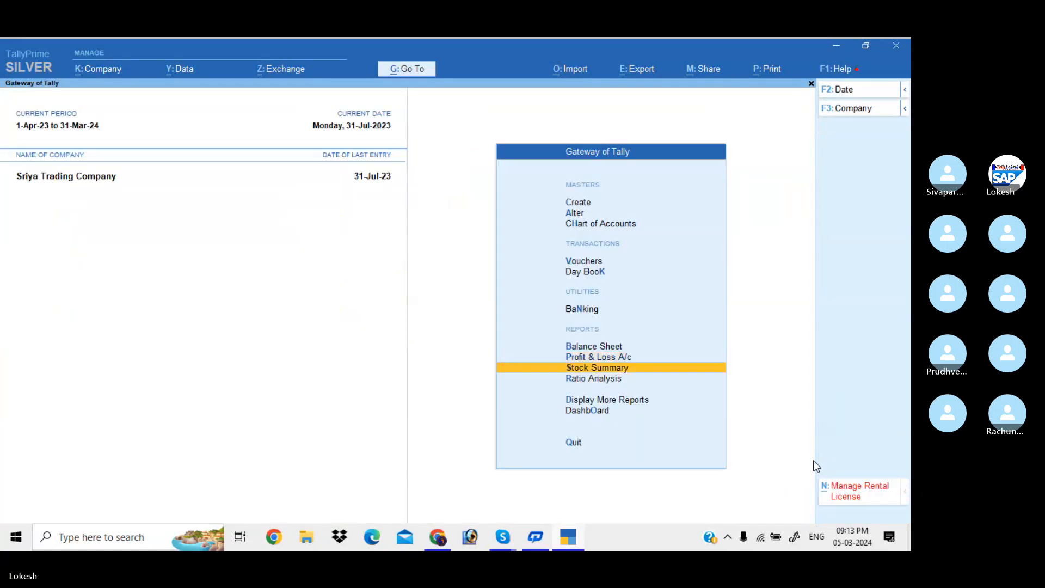
{"action": "key", "text": "Down"}
{"action": "key", "text": "Down"}
{"action": "key", "text": "Down"}
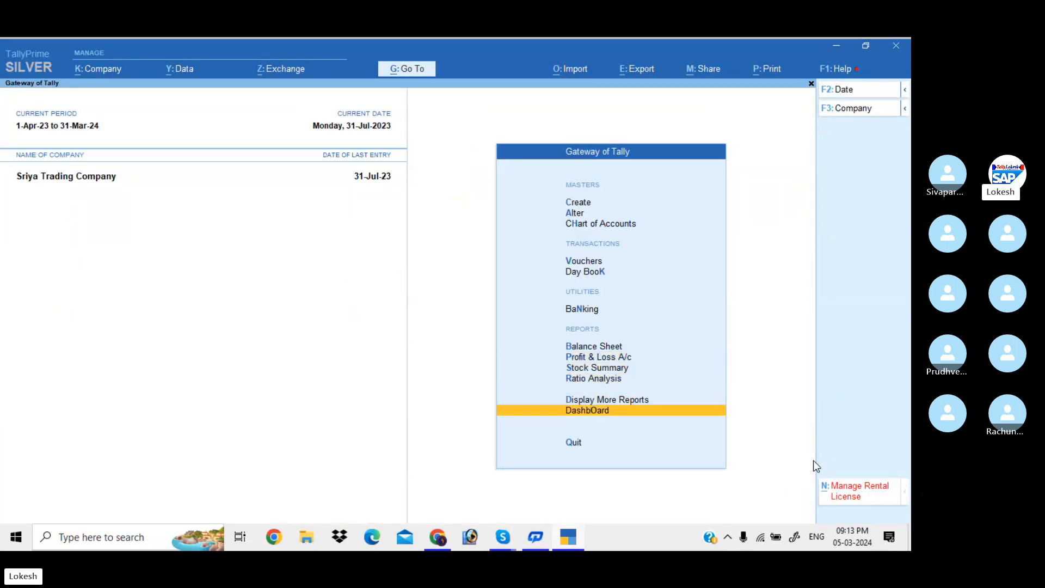
{"action": "key", "text": "Return"}
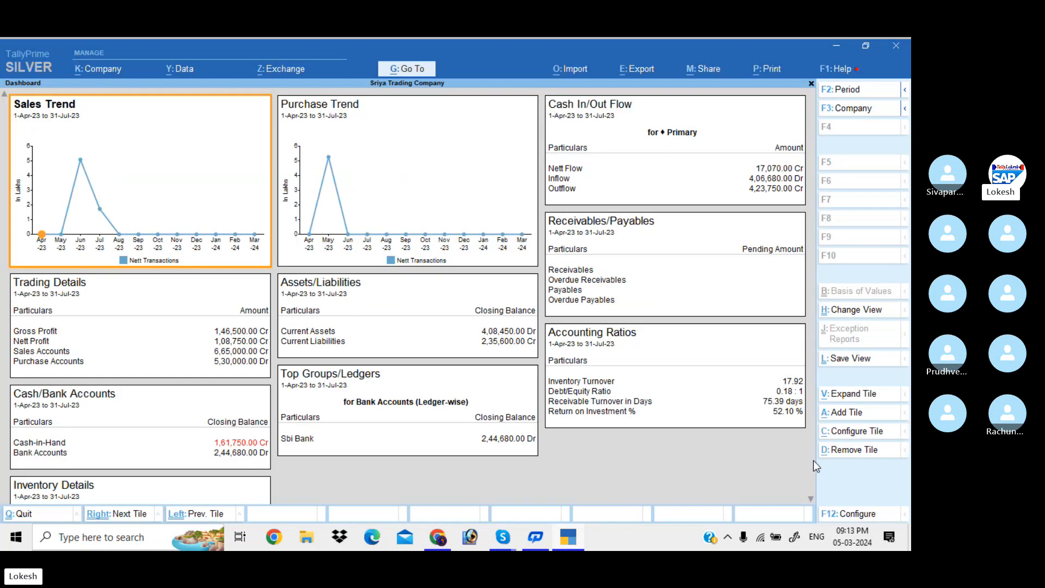
{"action": "key", "text": "Down"}
{"action": "left_click", "coordinate": [811, 499]}
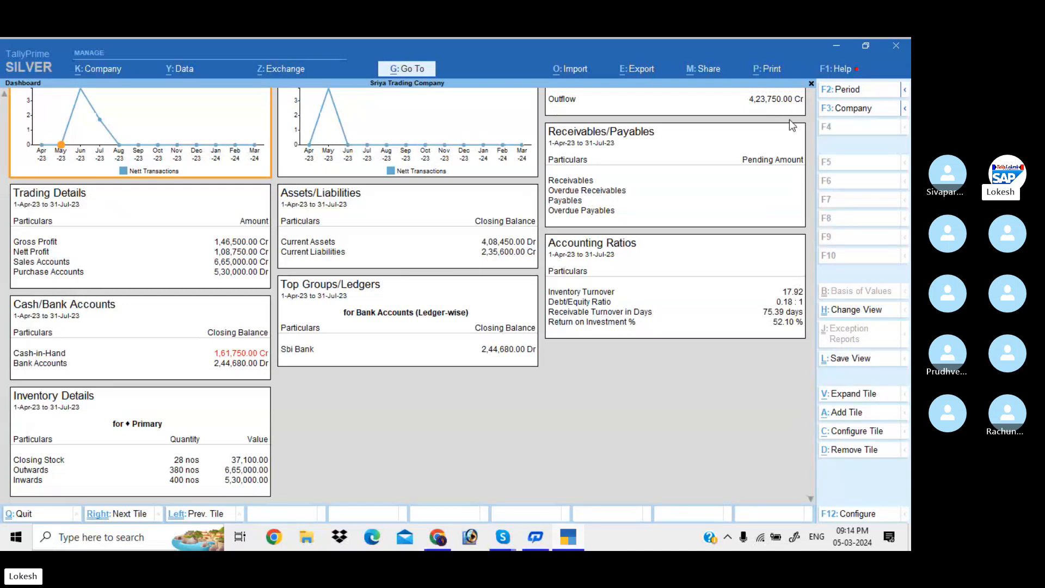
{"action": "key", "text": "Escape"}
Configure the Stock Summary report to show goods inwards and goods outwards alongside the closing balance.
{"action": "key", "text": "Up"}
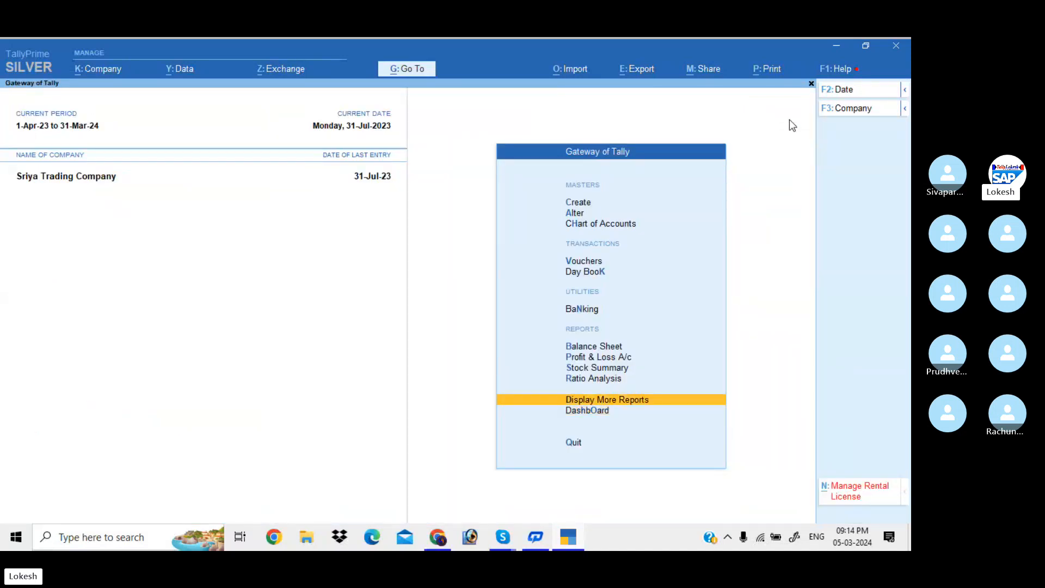
{"action": "key", "text": "Up"}
{"action": "key", "text": "Up"}
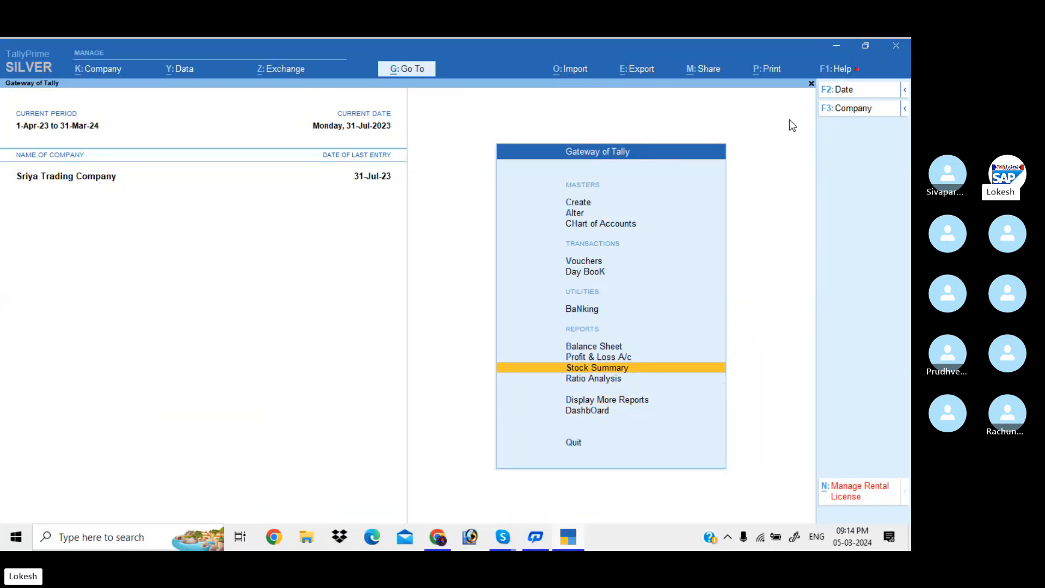
{"action": "key", "text": "Return"}
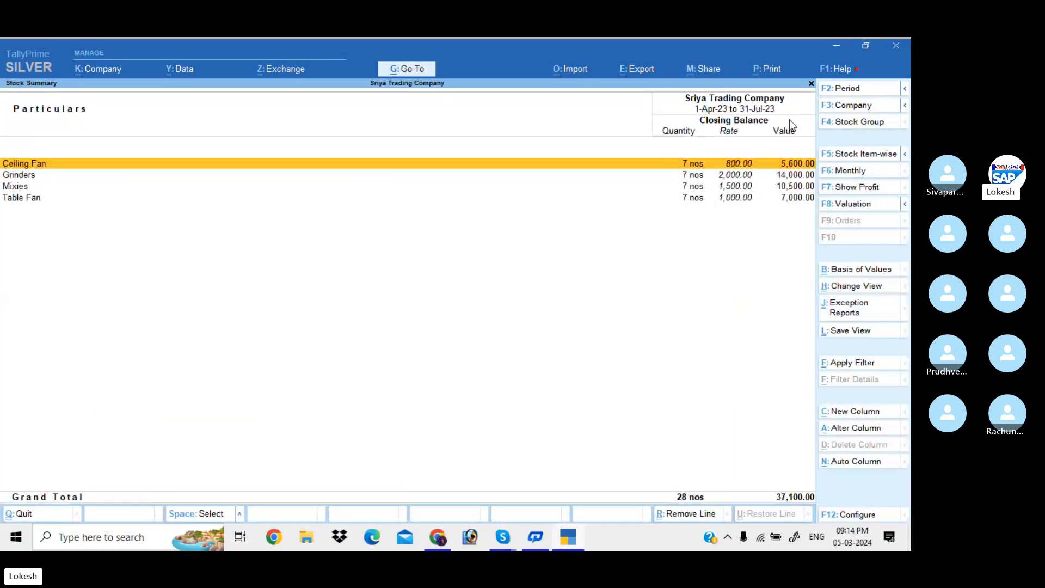
{"action": "left_click", "coordinate": [867, 517]}
{"action": "key", "text": "Down"}
{"action": "key", "text": "Down"}
{"action": "key", "text": "Down"}
{"action": "key", "text": "Down"}
{"action": "key", "text": "Down"}
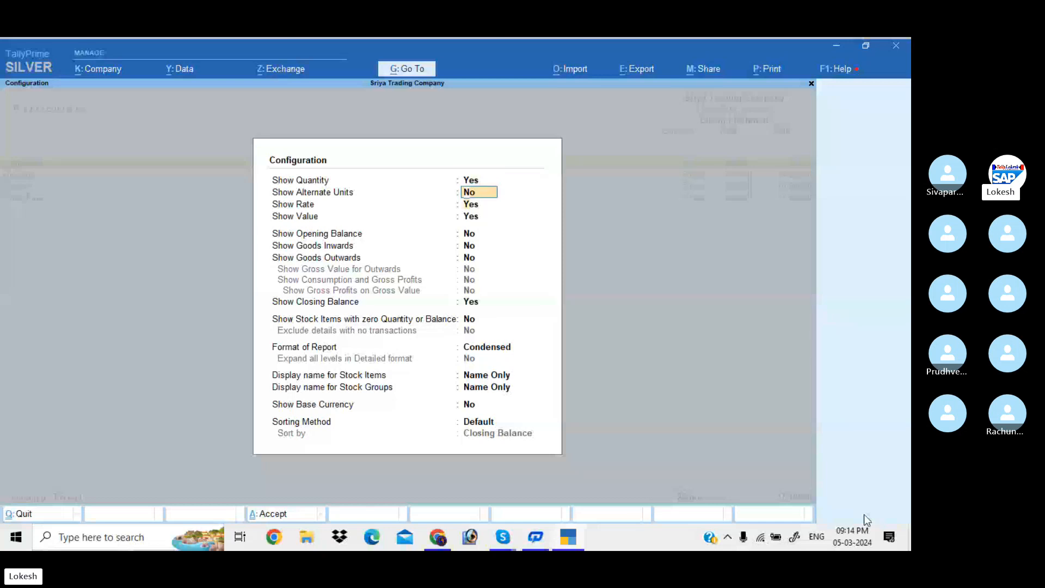
{"action": "type", "text": "y"}
{"action": "key", "text": "Return"}
{"action": "type", "text": "y"}
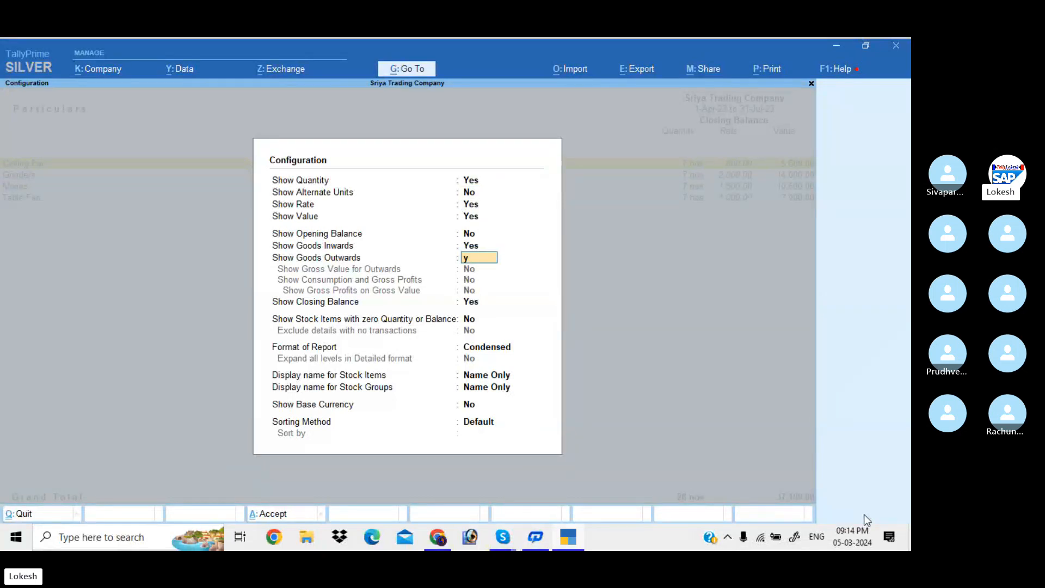
{"action": "key", "text": "Return"}
{"action": "key", "text": "Return"}
{"action": "key", "text": "Return"}
{"action": "key", "text": "Return"}
{"action": "key", "text": "Return"}
{"action": "key", "text": "Return"}
{"action": "key", "text": "Return"}
{"action": "key", "text": "Return"}
{"action": "key", "text": "Return"}
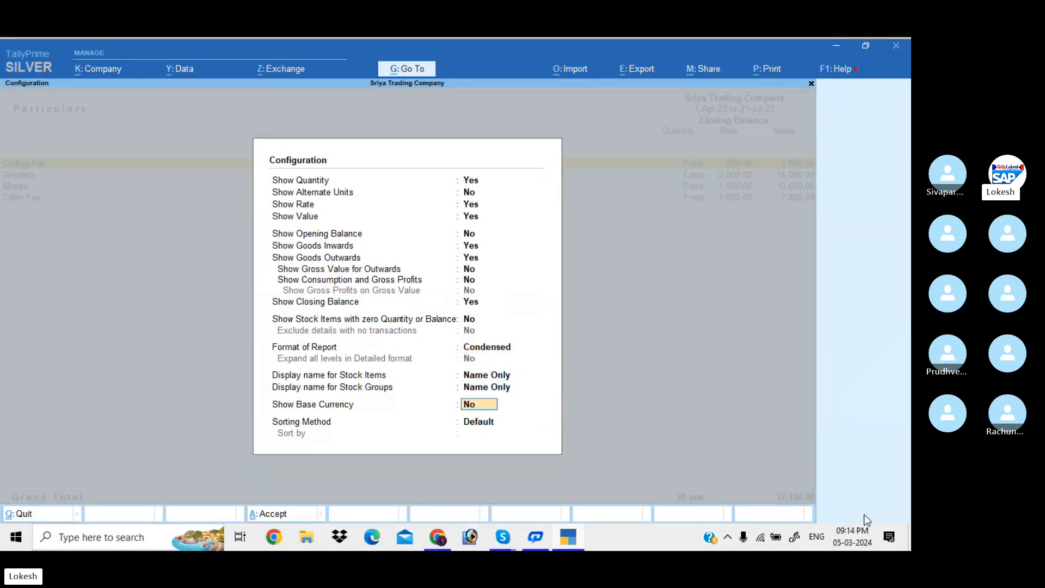
{"action": "key", "text": "Return"}
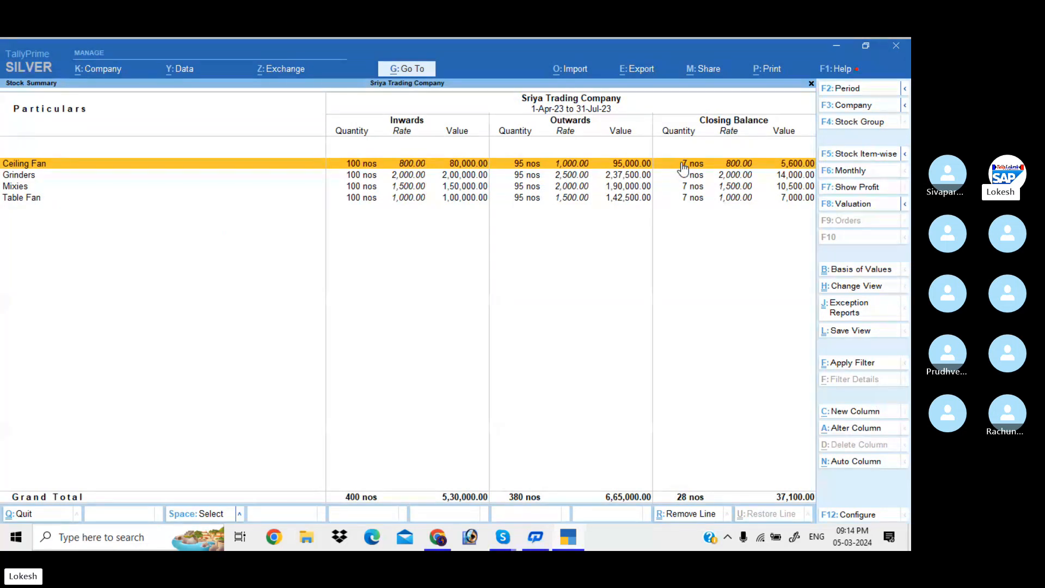
Open the Balance Sheet in detailed form and examine its liabilities, assets and both totals.
{"action": "key", "text": "Escape"}
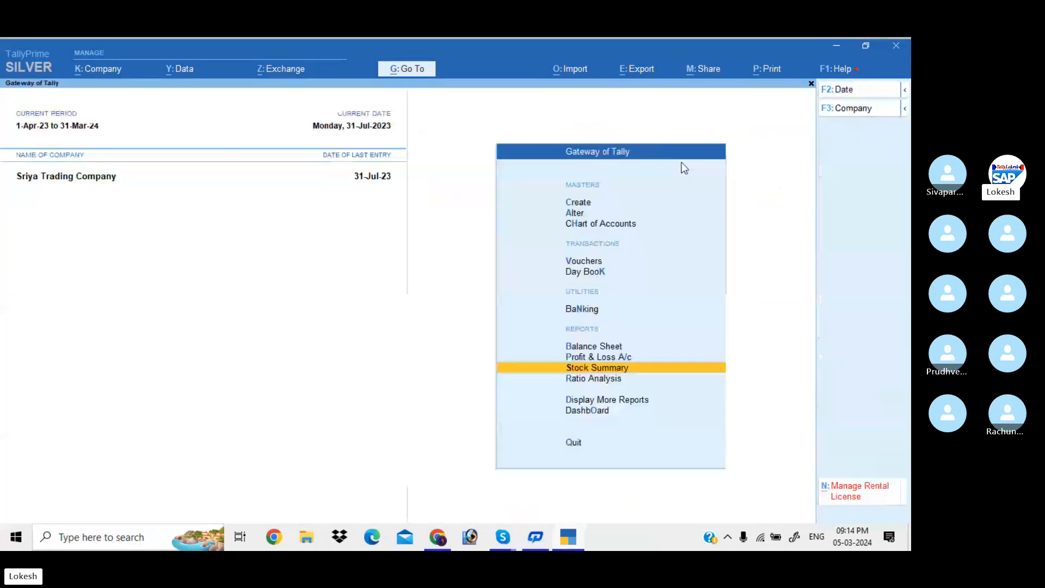
{"action": "key", "text": "Up"}
{"action": "key", "text": "Up"}
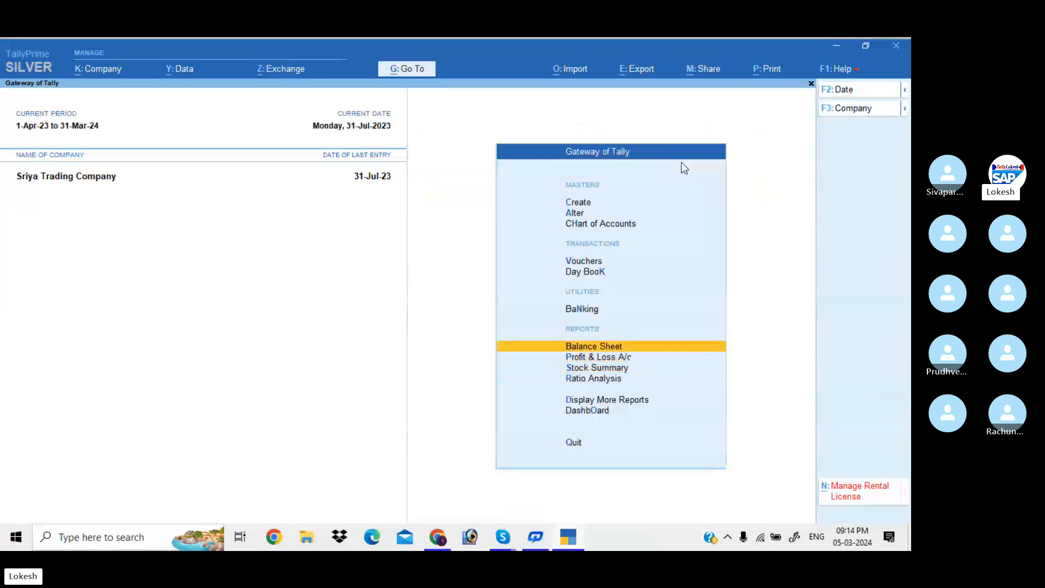
{"action": "key", "text": "Return"}
{"action": "key", "text": "alt+F5"}
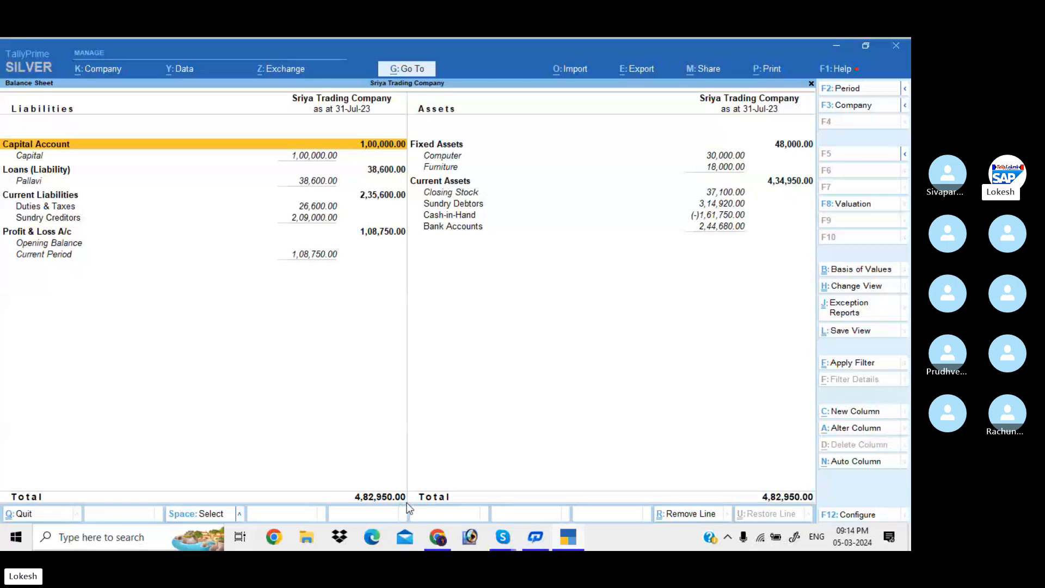
{"action": "key", "text": "Escape"}
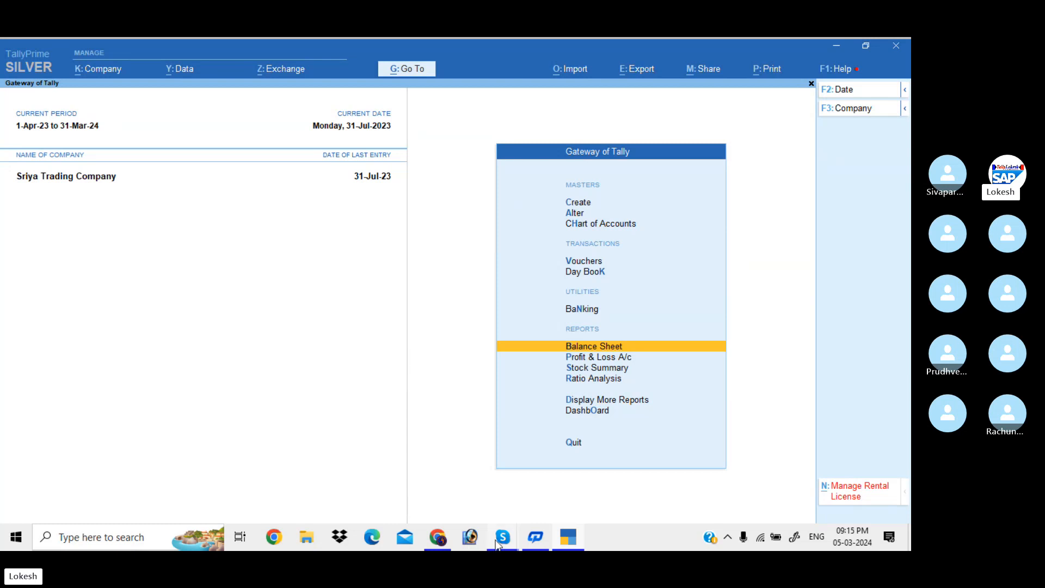
Switch to the Skype window of the Tally Prime Batch 44 call.
{"action": "mouse_move", "coordinate": [497, 543]}
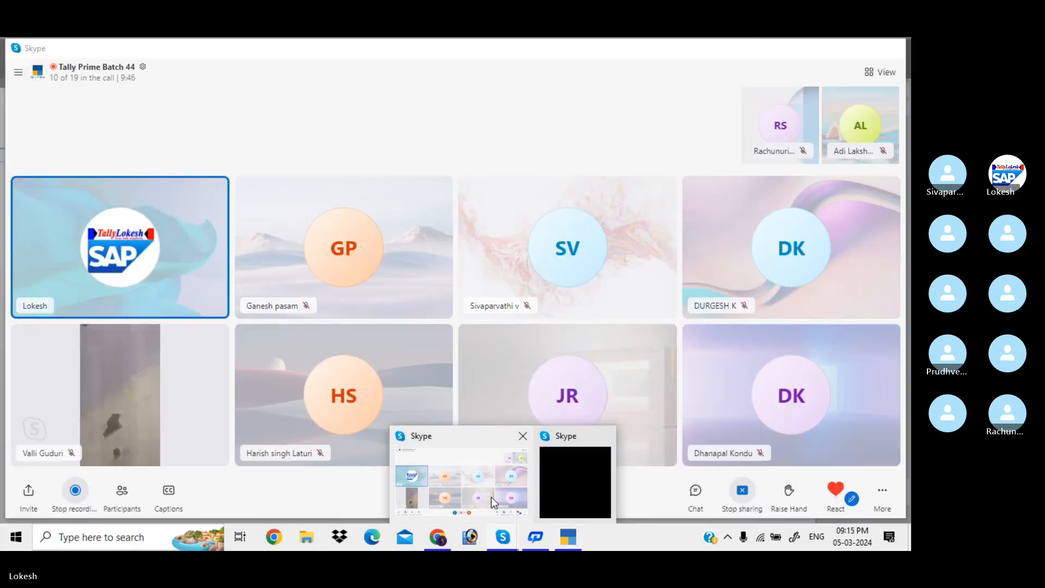
{"action": "left_click", "coordinate": [491, 498]}
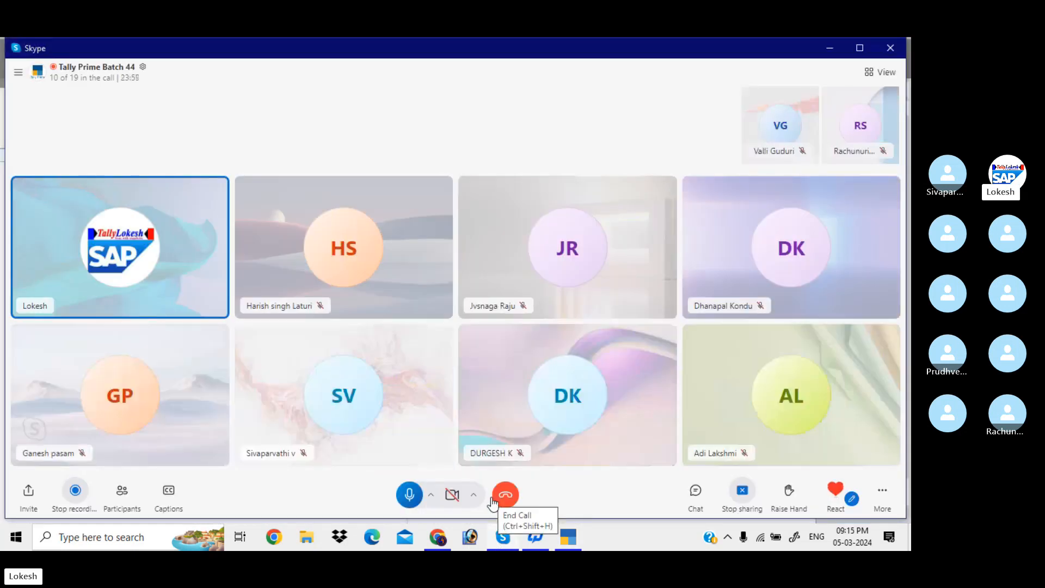